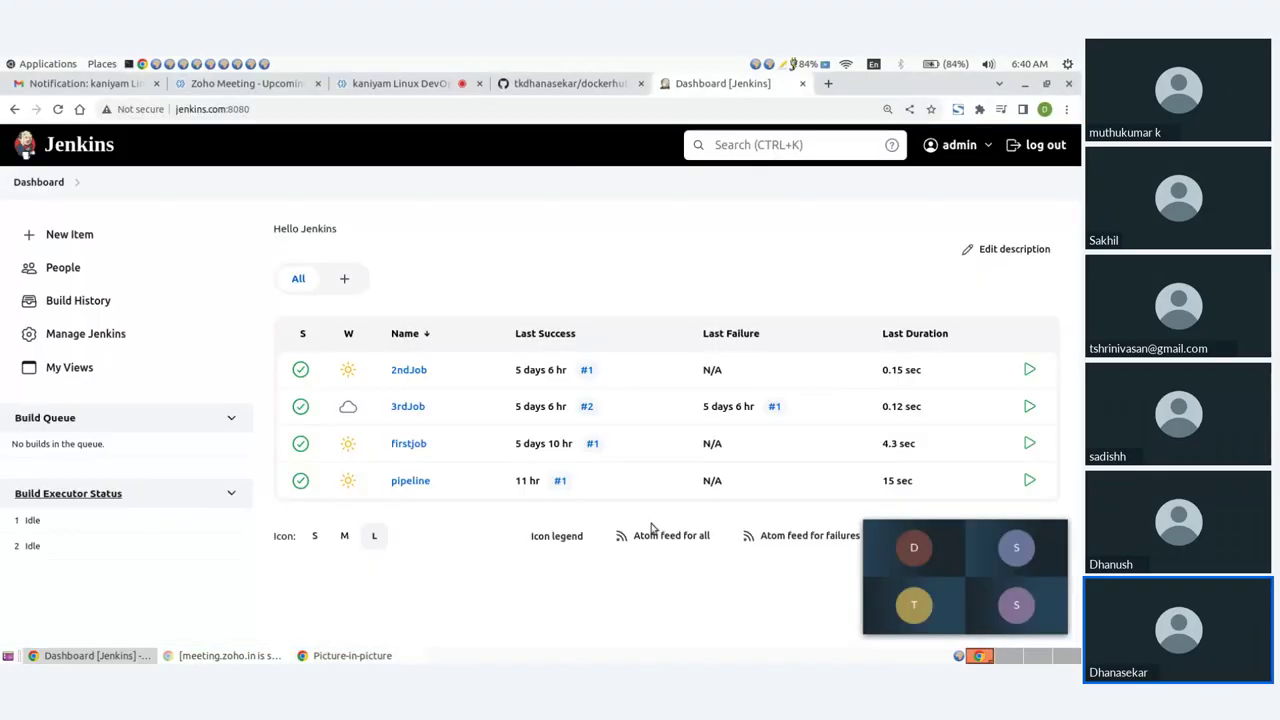
Step: Dismiss the meeting window and create a Pipeline item named 'newpipeline'
mouse_move(1040, 555)
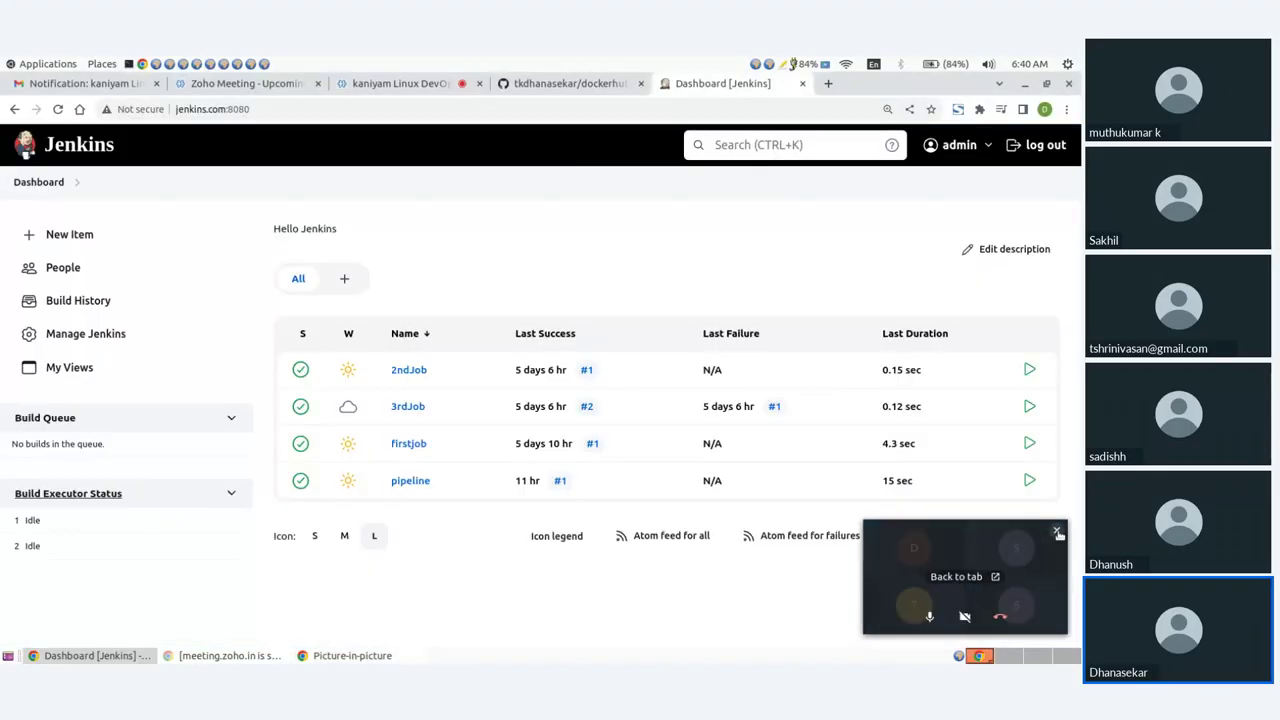
click(1057, 532)
click(75, 237)
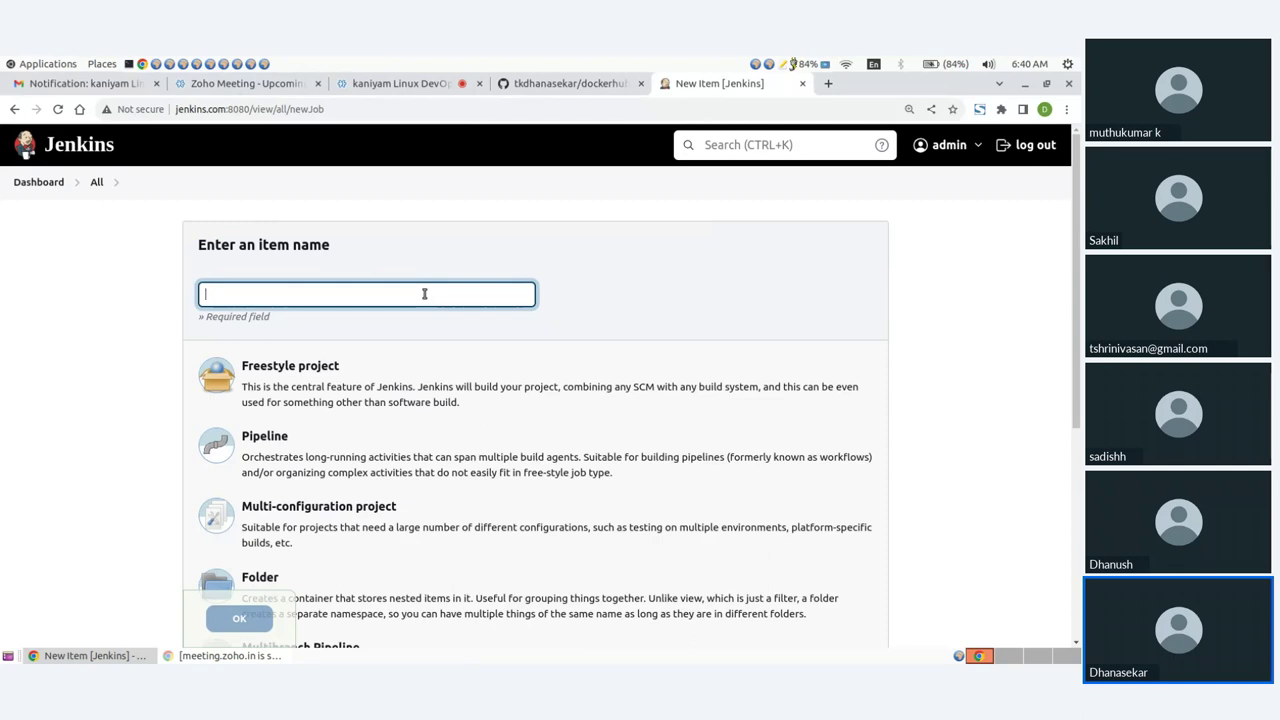
text(newpipeline)
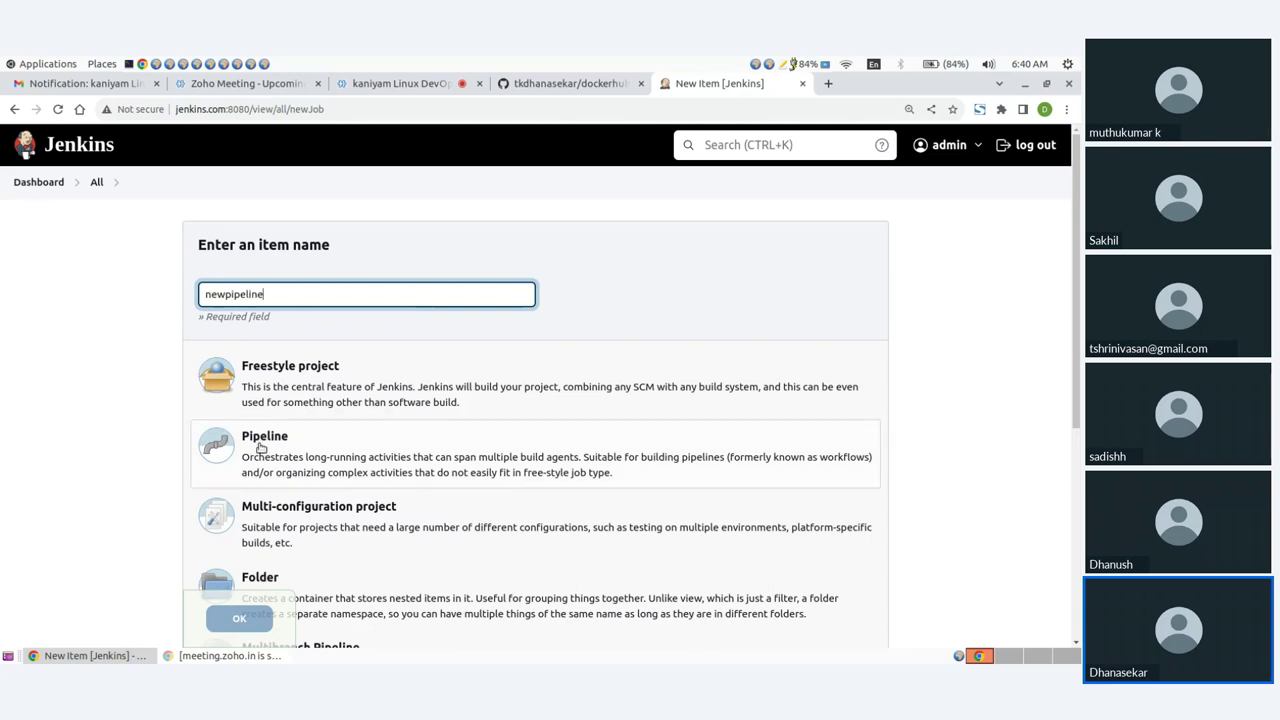
click(250, 454)
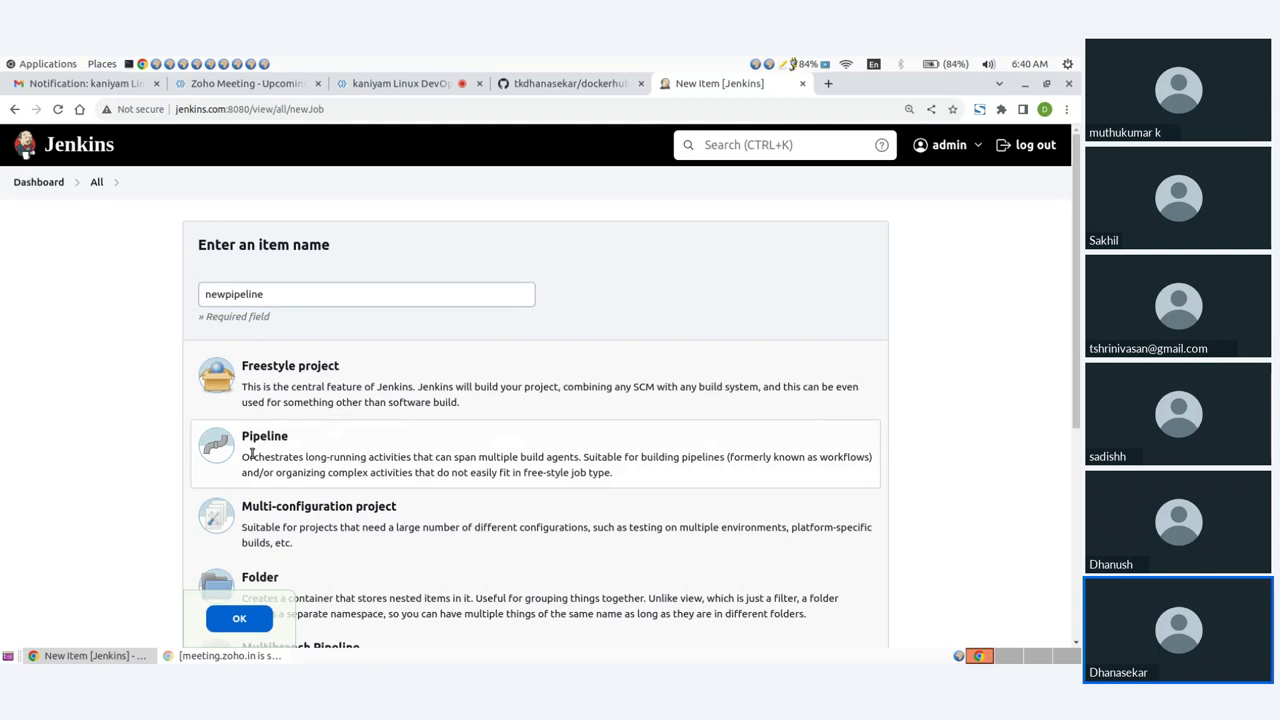
click(240, 620)
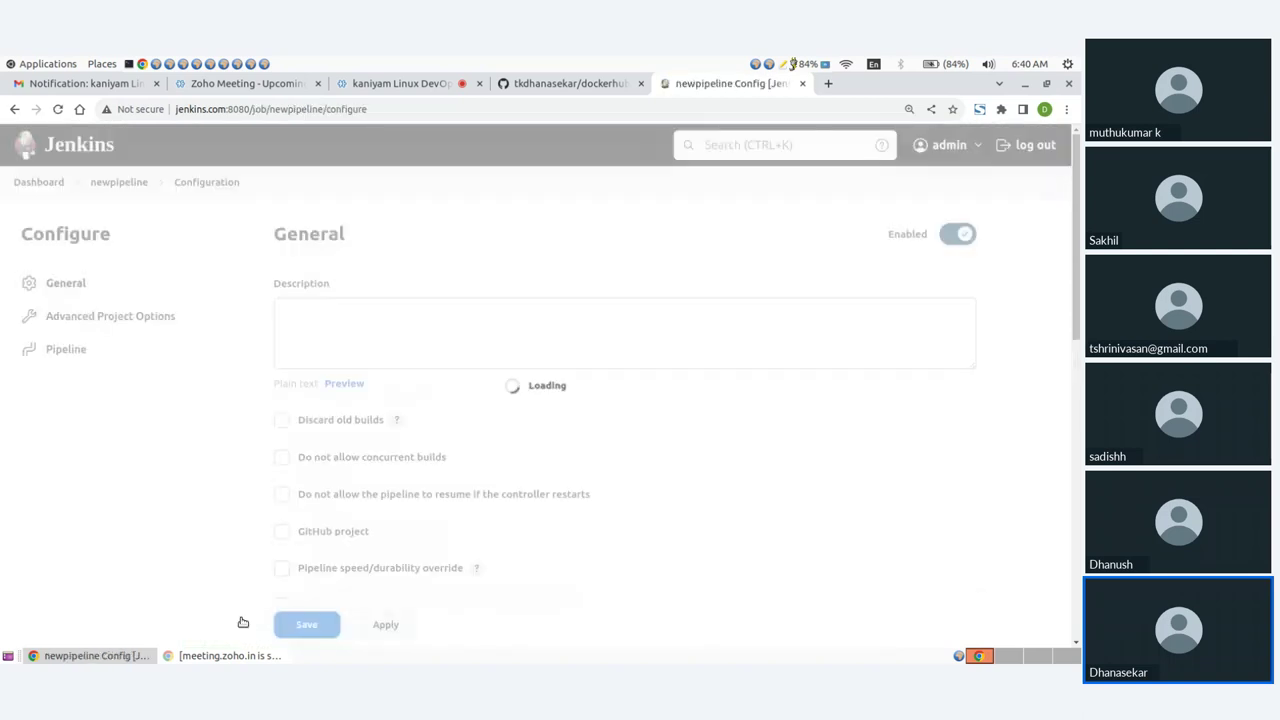
Step: Enter the job description 'new pipeline' and make the Script editor taller
click(358, 323)
text(ne)
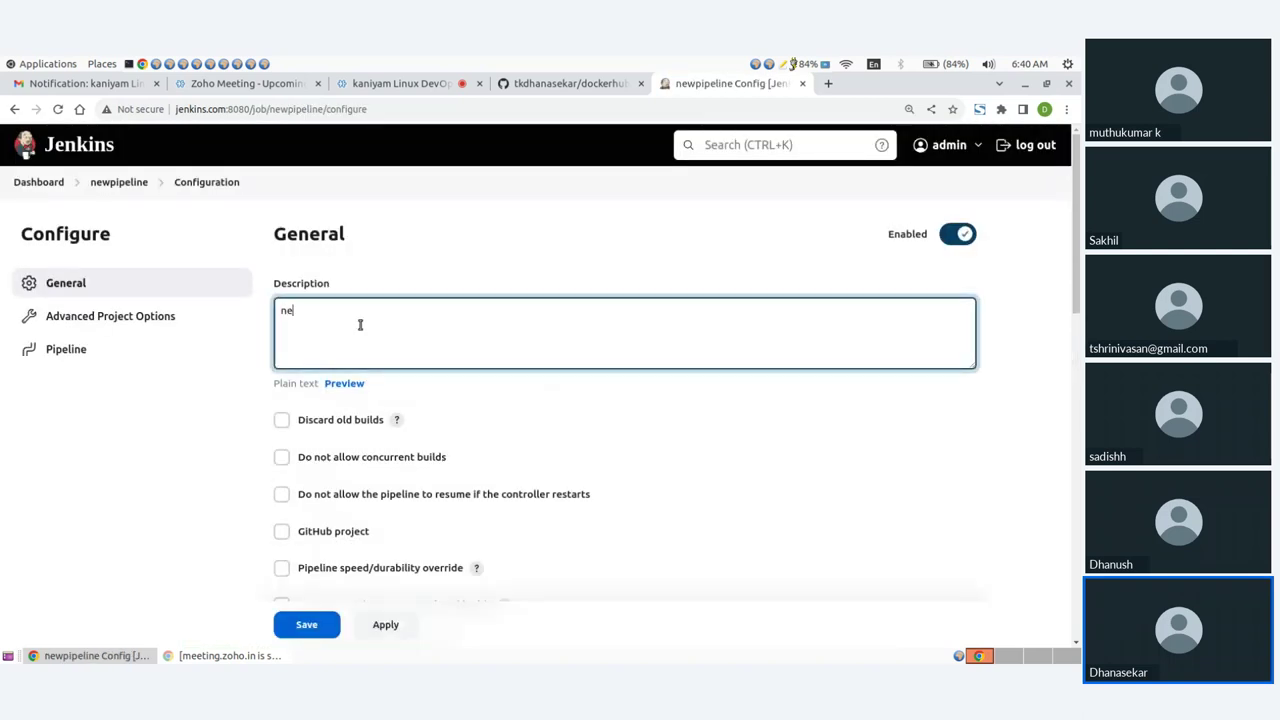
text(w pipeline)
scroll(360, 324, down, 10)
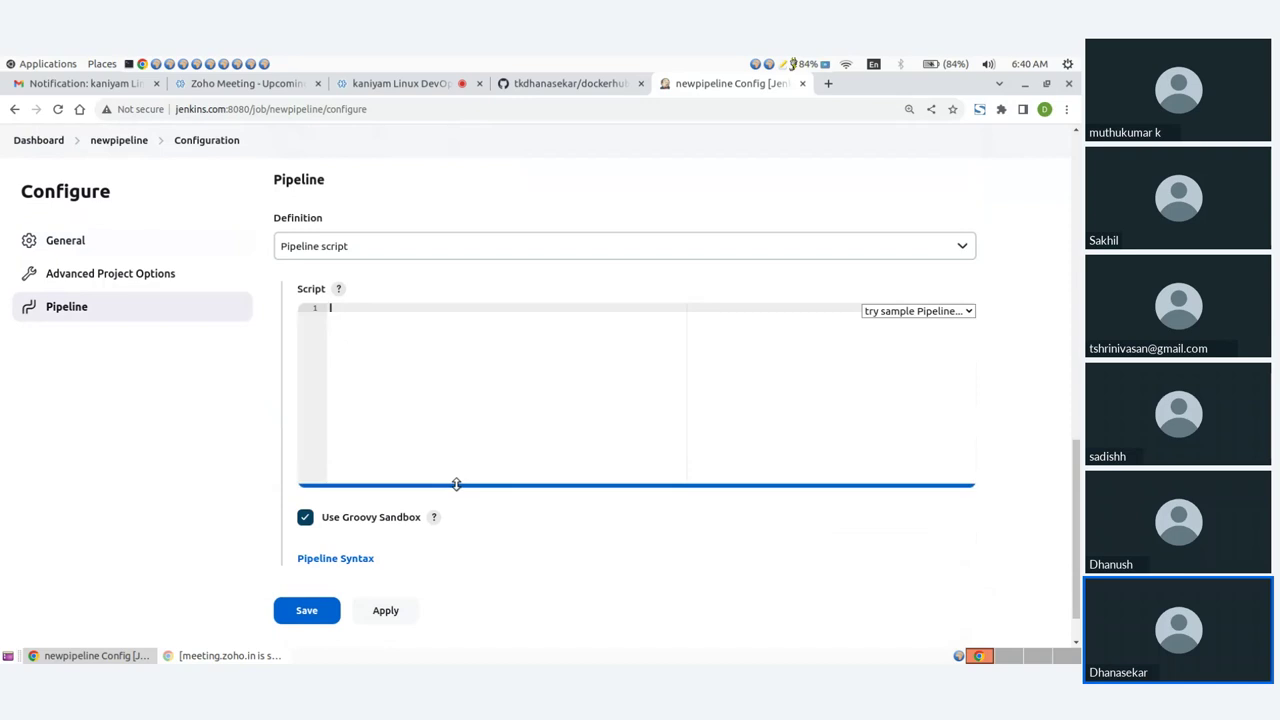
drag(456, 485, 455, 577)
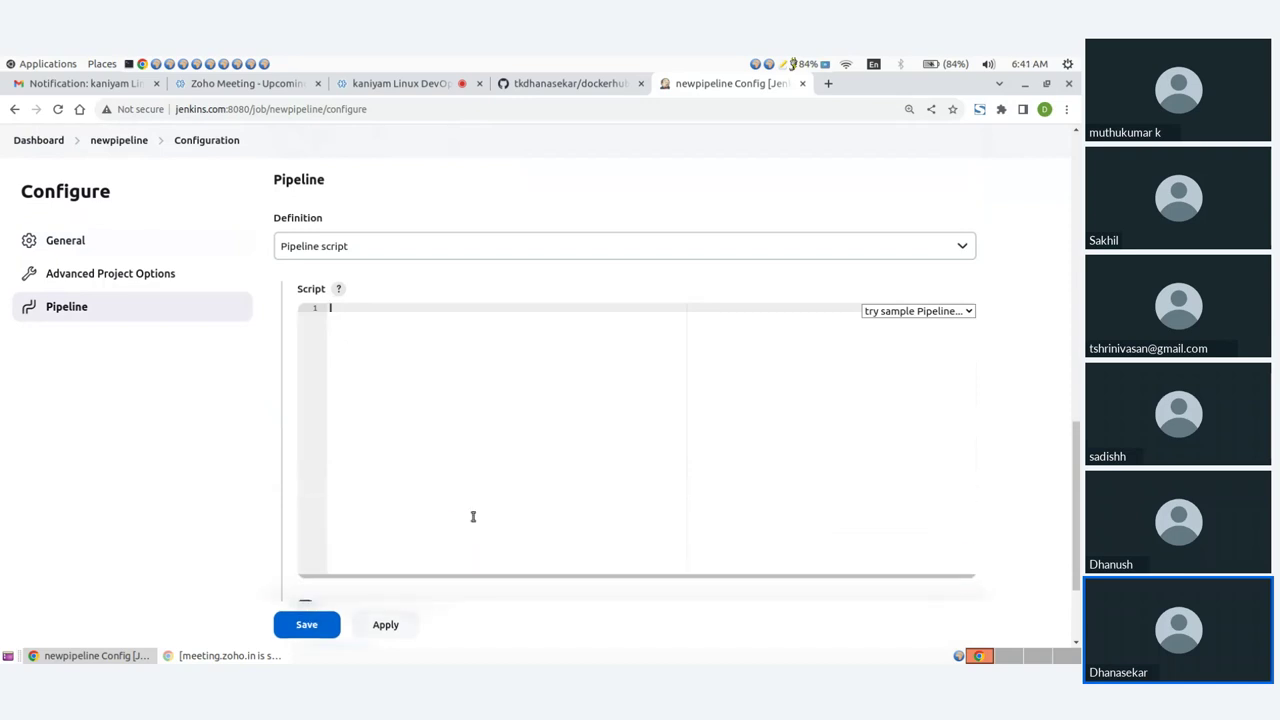
scroll(476, 480, down, 3)
scroll(489, 458, up, 3)
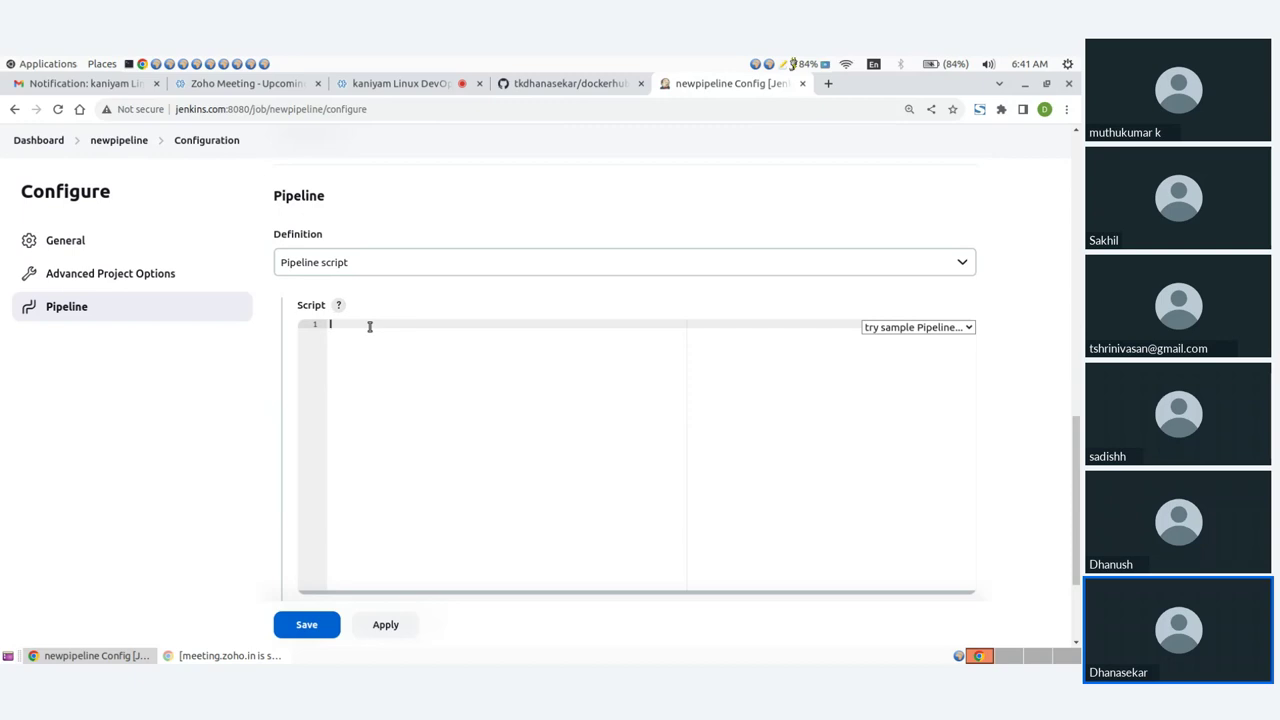
Step: Try 'Pipeline script from SCM' with Git, then set Definition back to 'Pipeline script'
click(395, 260)
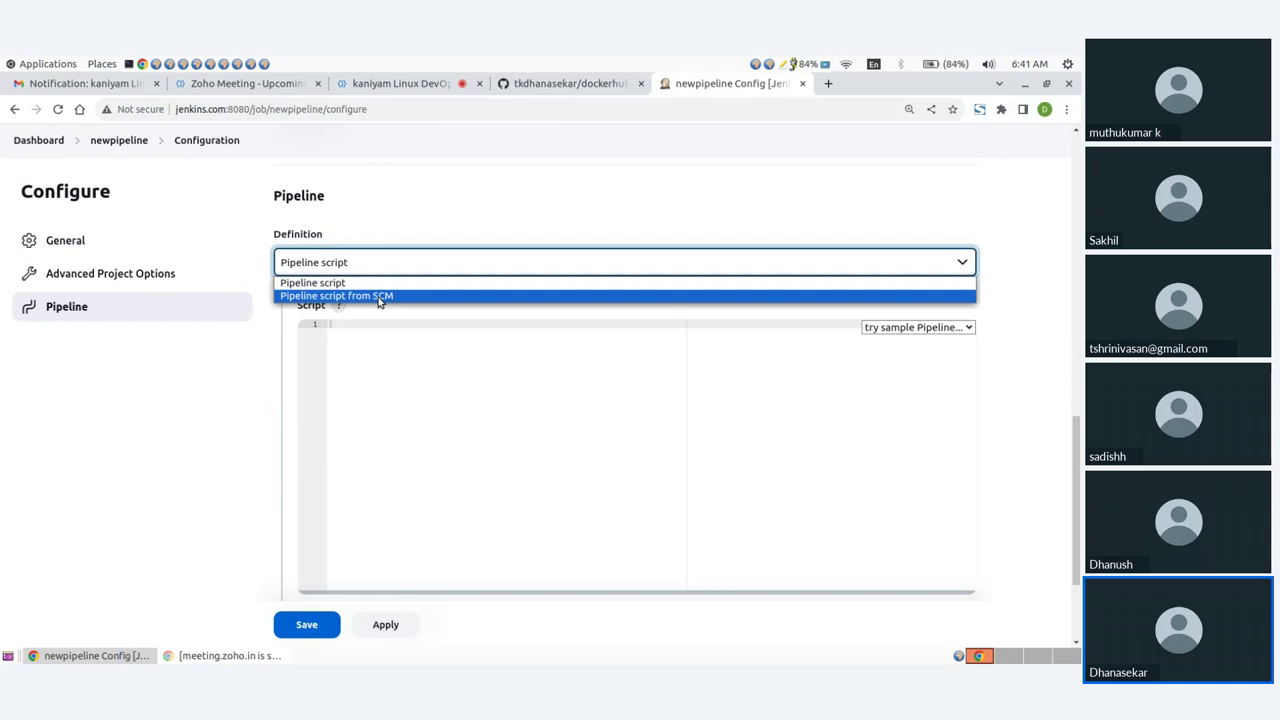
click(378, 296)
scroll(375, 350, down, 3)
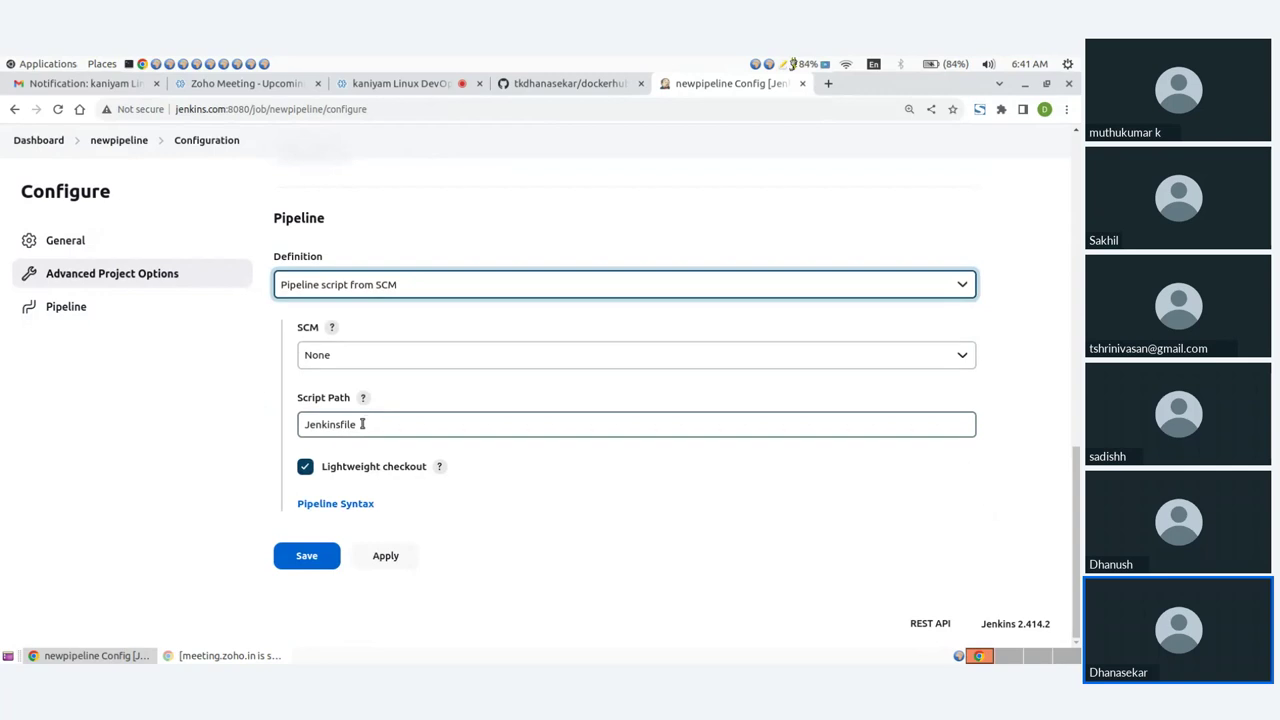
click(357, 357)
click(345, 389)
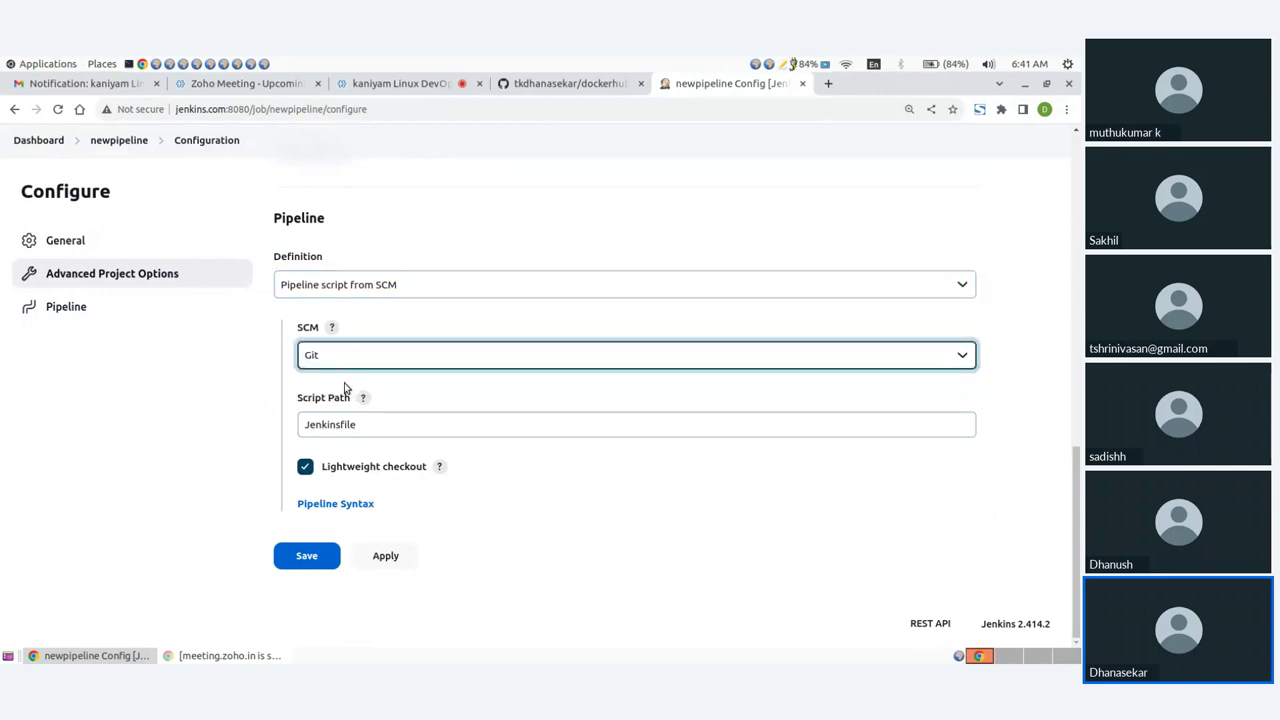
click(391, 286)
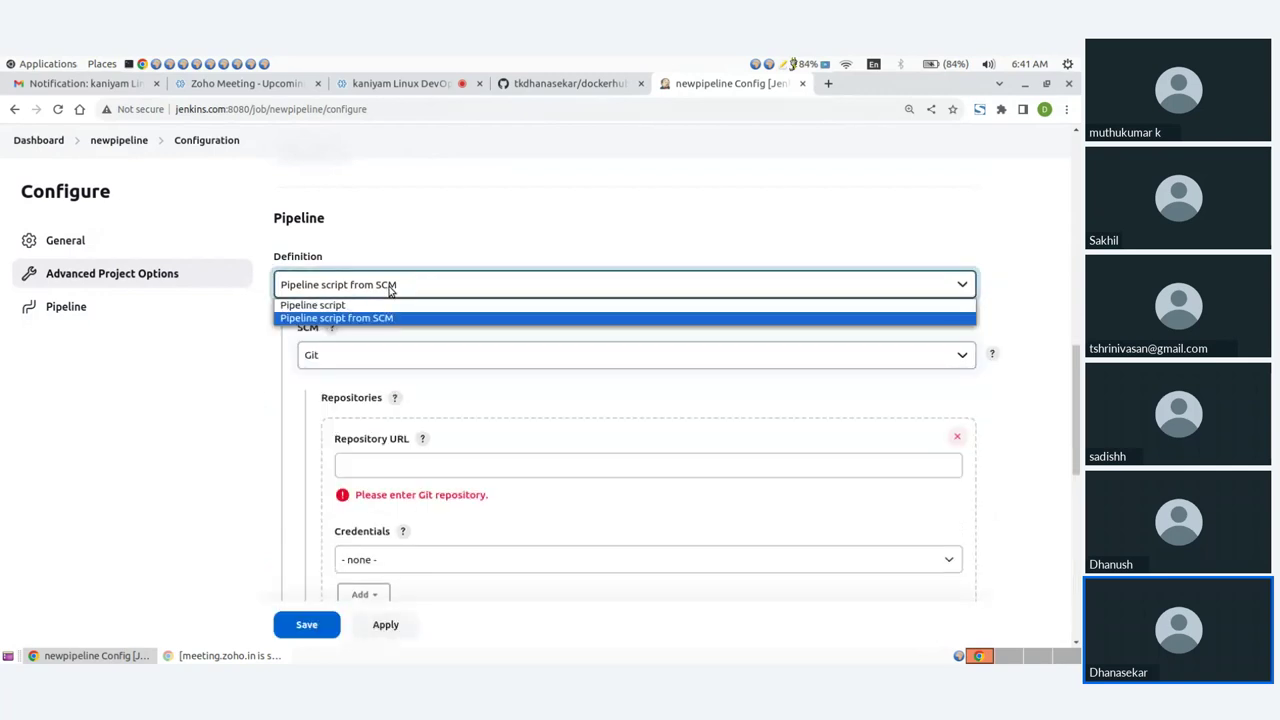
click(330, 305)
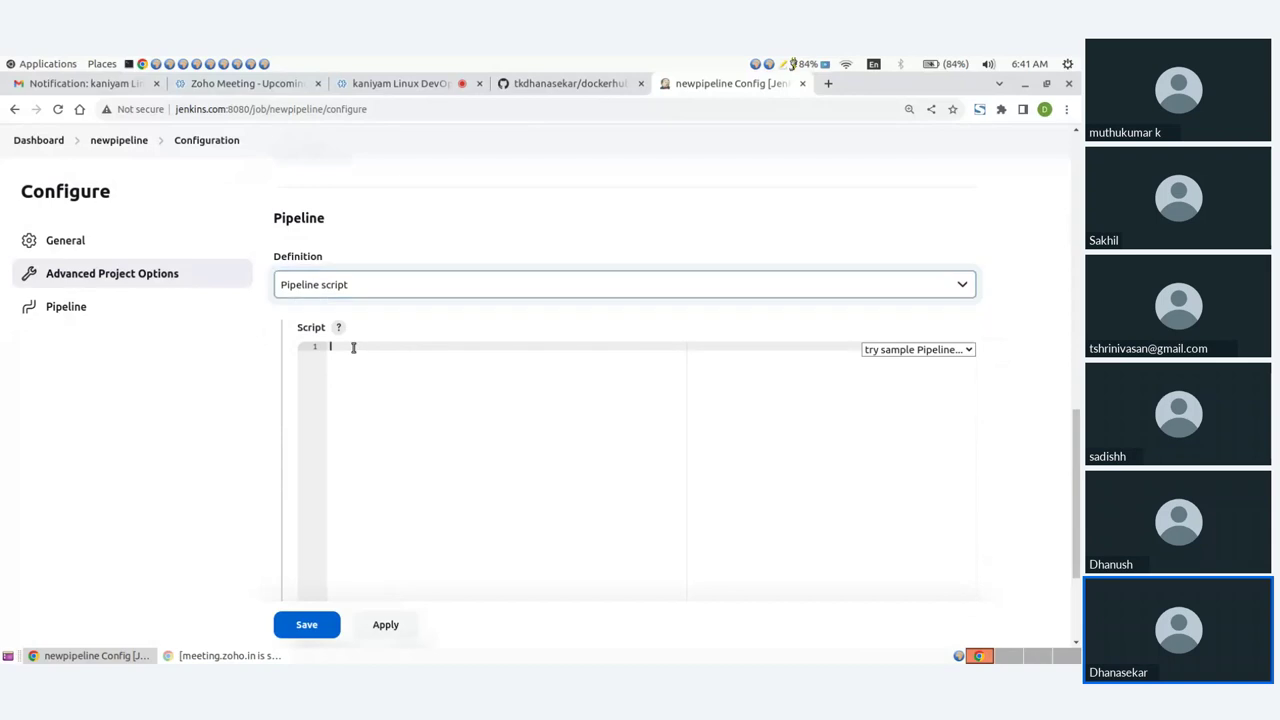
scroll(375, 347, down, 2)
scroll(380, 347, up, 1)
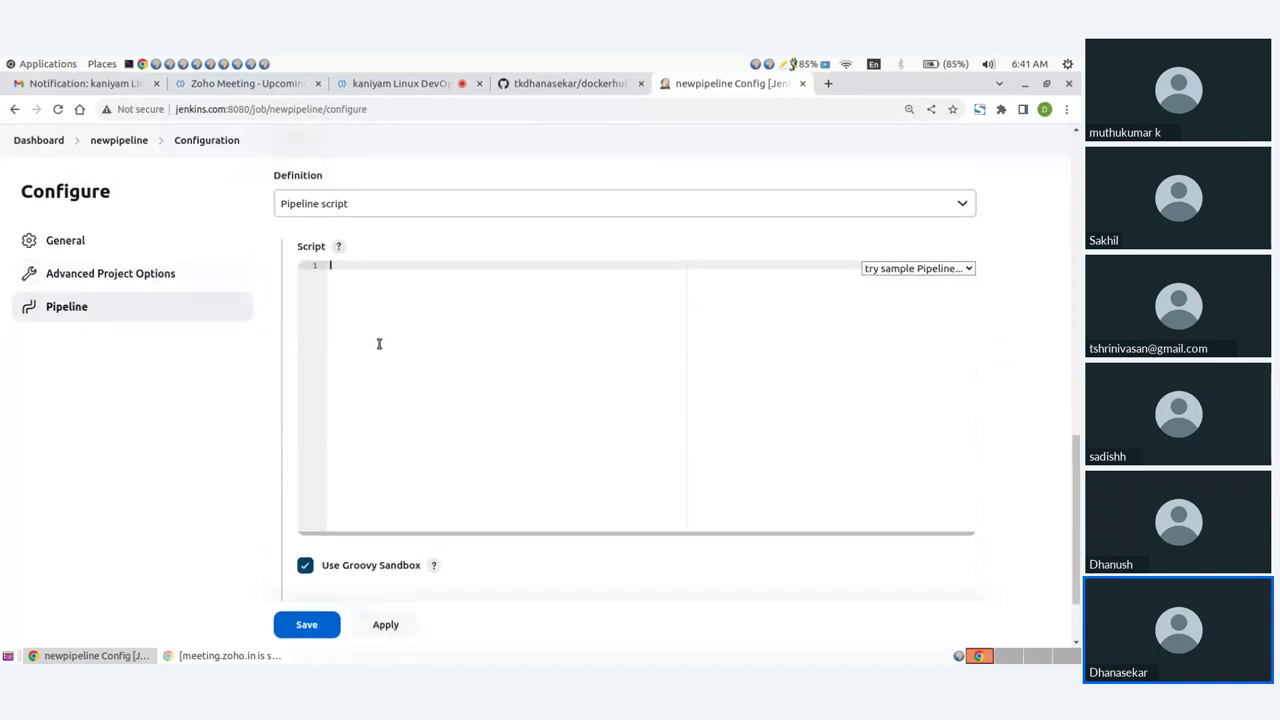
Step: Zoom in and start the pipeline block with 'agent any' and a stages block
key(ctrl+plus)
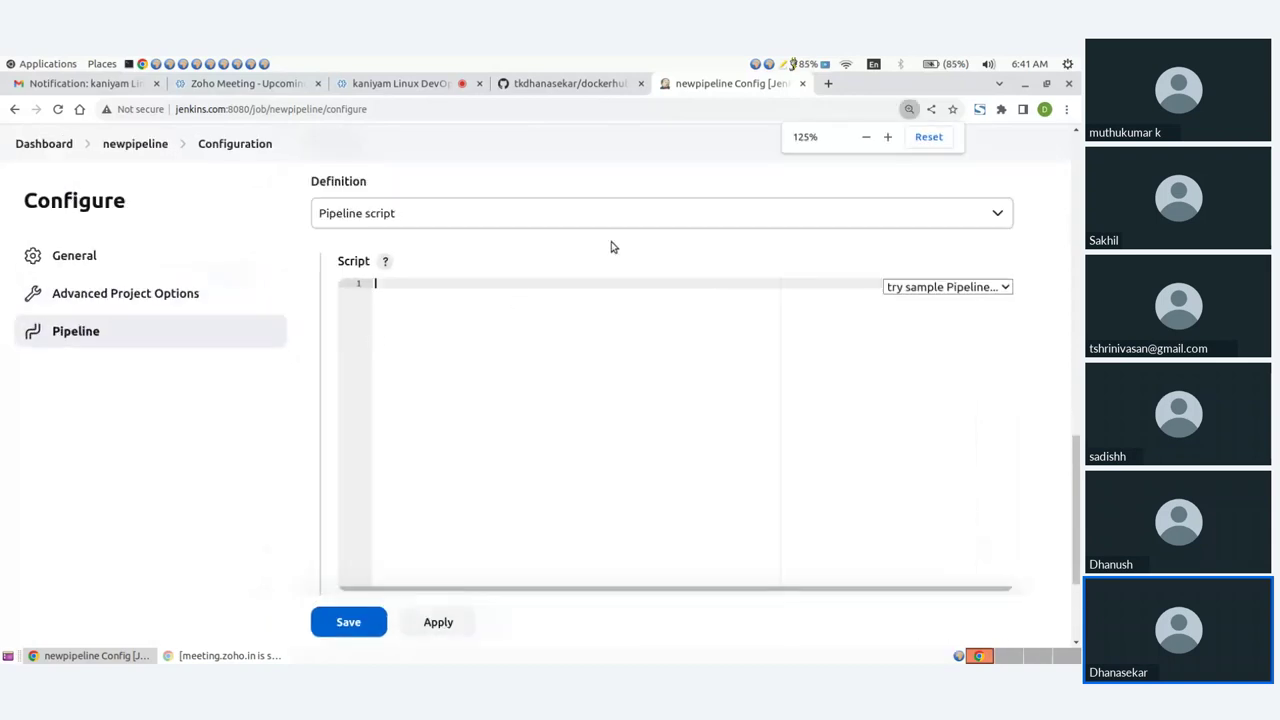
text(p)
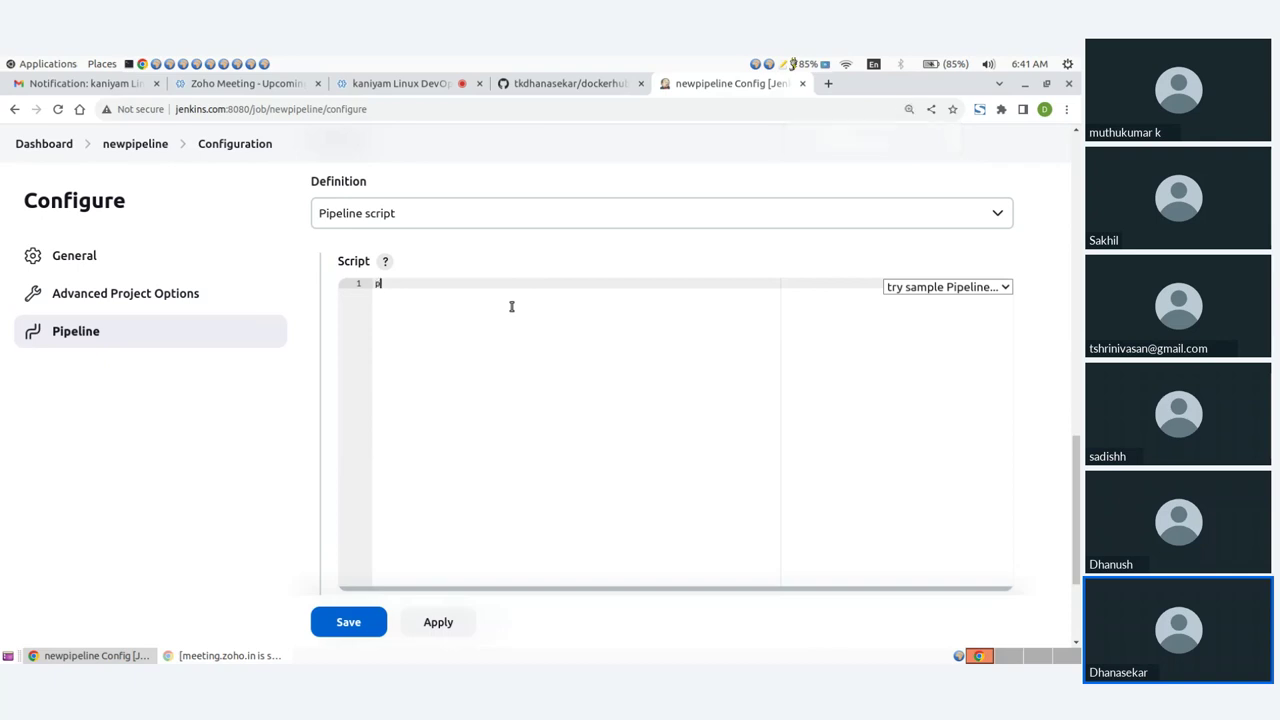
text(ipeline)
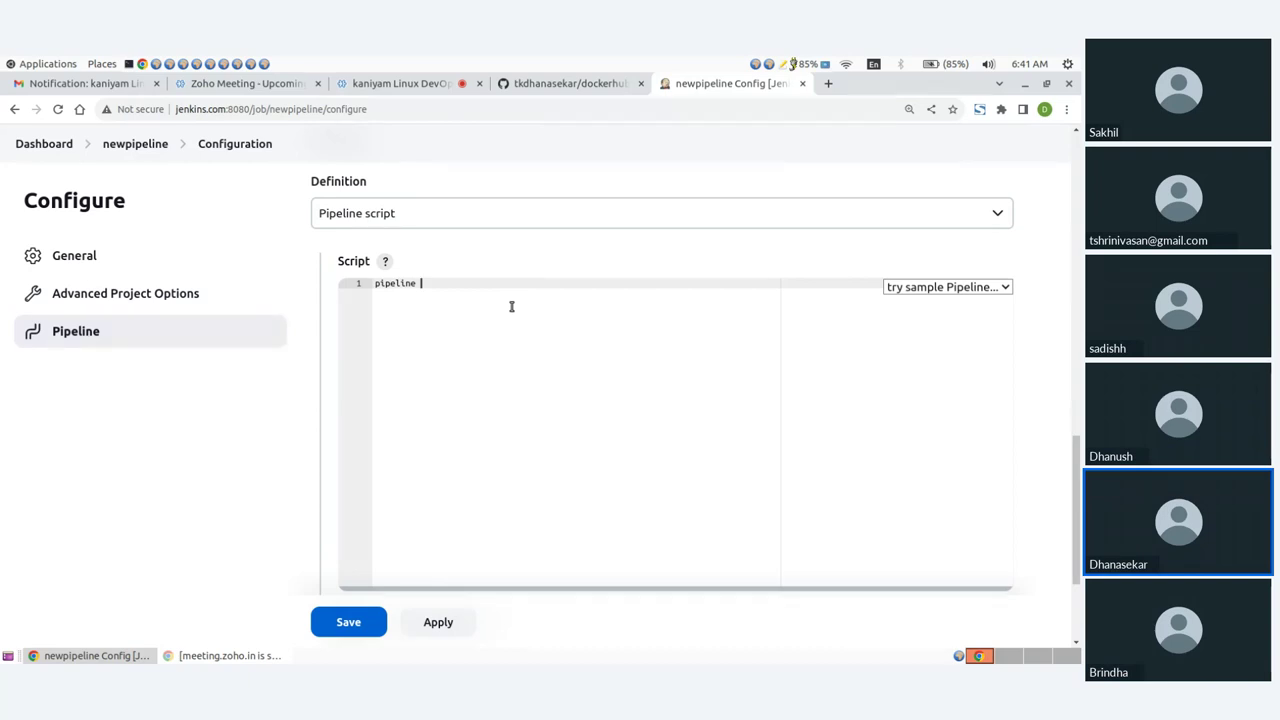
text({)
key(Return)
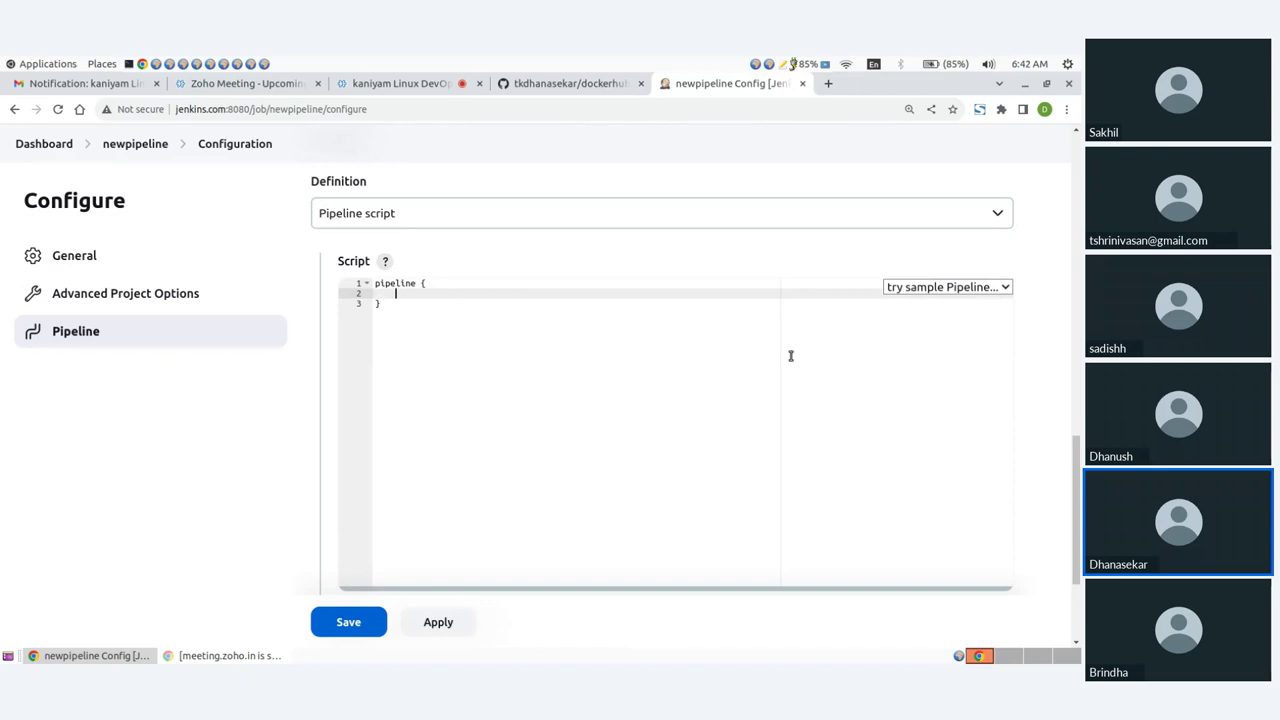
text(agent any)
key(Return)
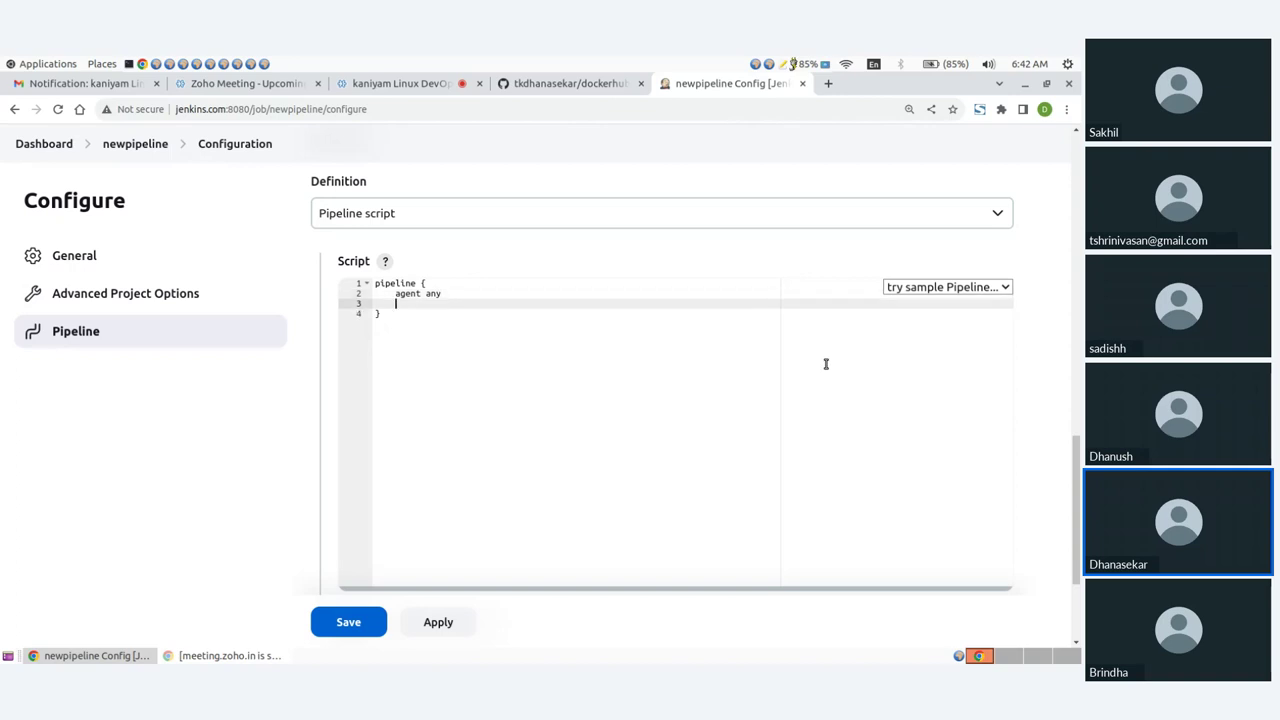
text(stages {)
key(Return)
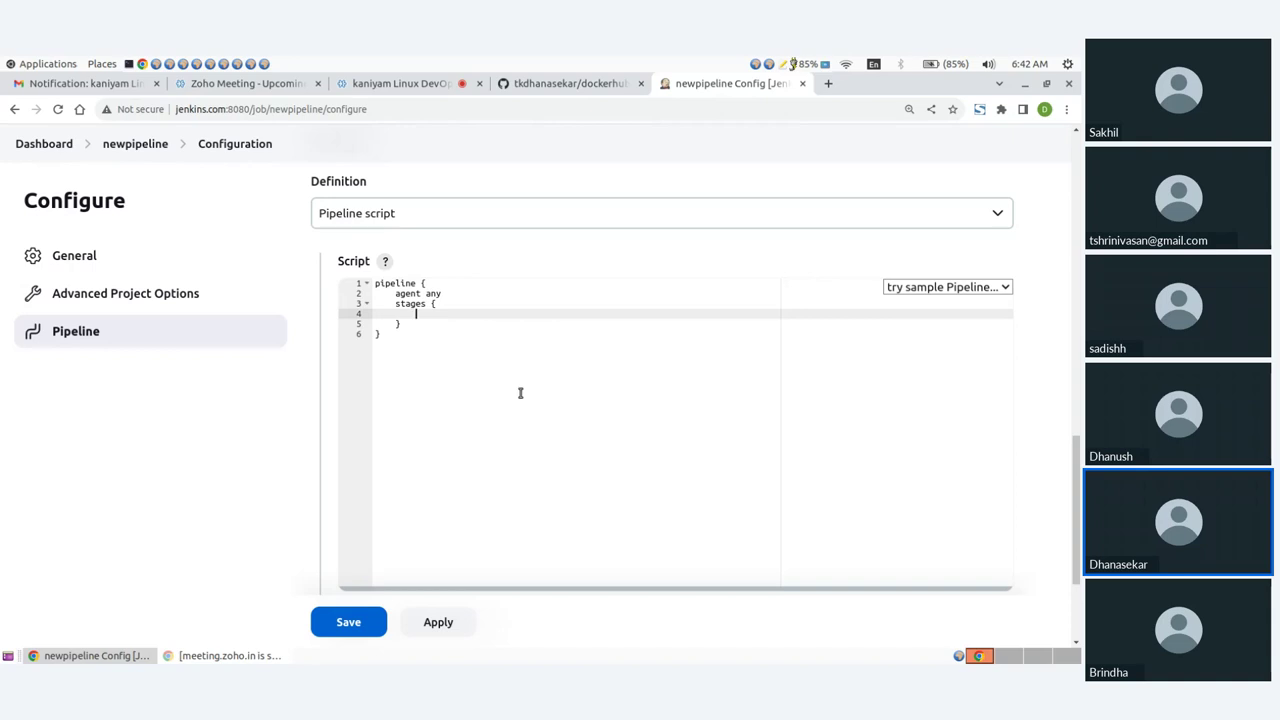
Step: Add a 'compile' stage whose steps echo 'compiling the script'
text(stage)
text(())
text('comp)
text(ile')
text( {)
key(Return)
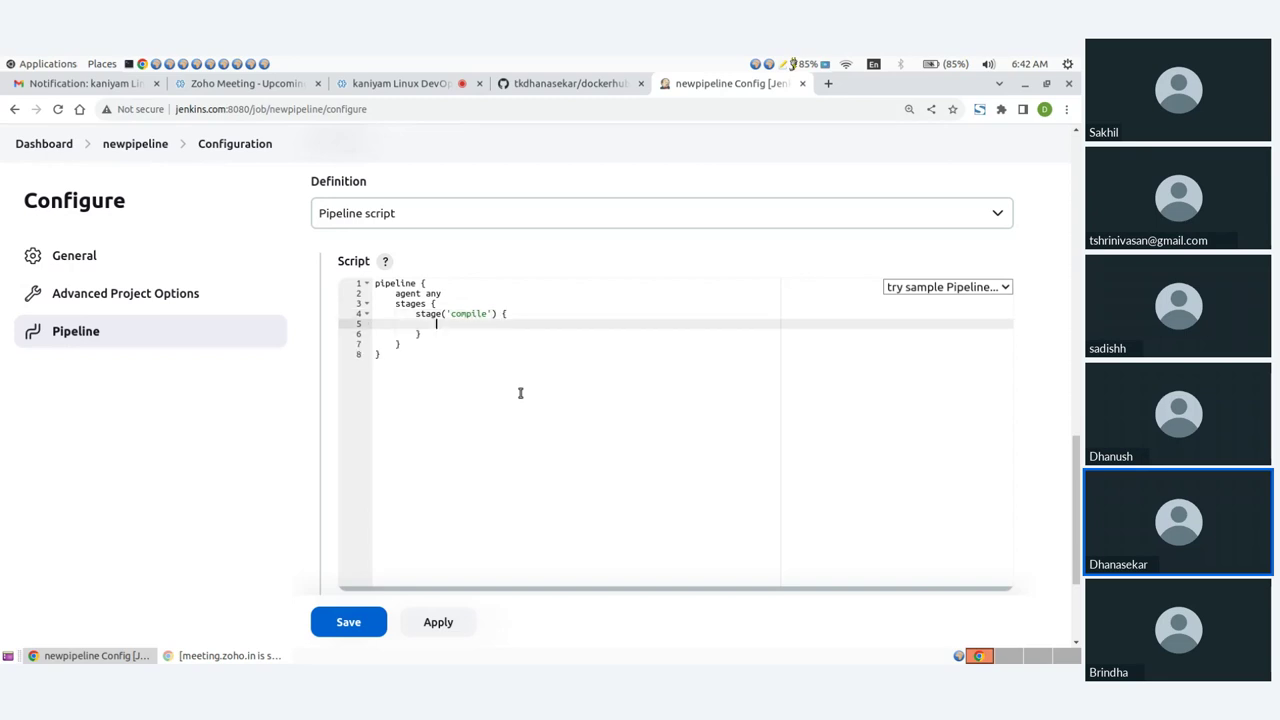
text(steps {)
key(Return)
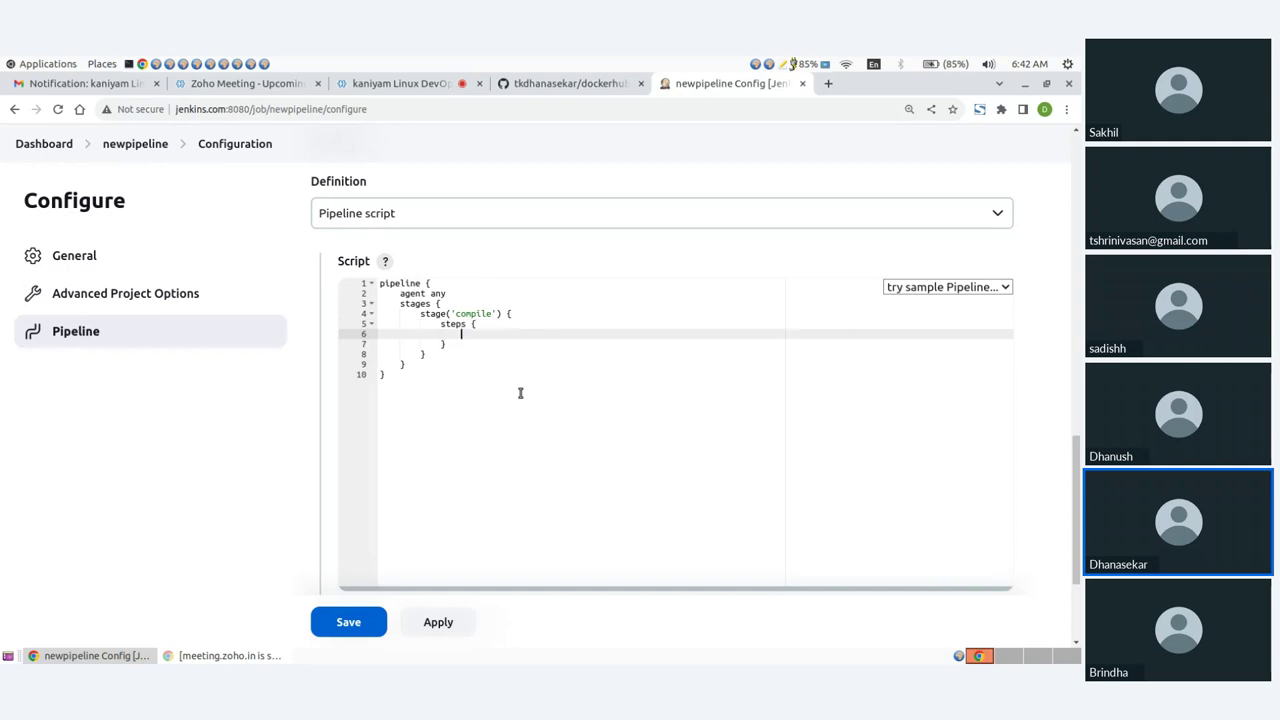
text(echo 'compiling the script)
key(Down)
key(Down)
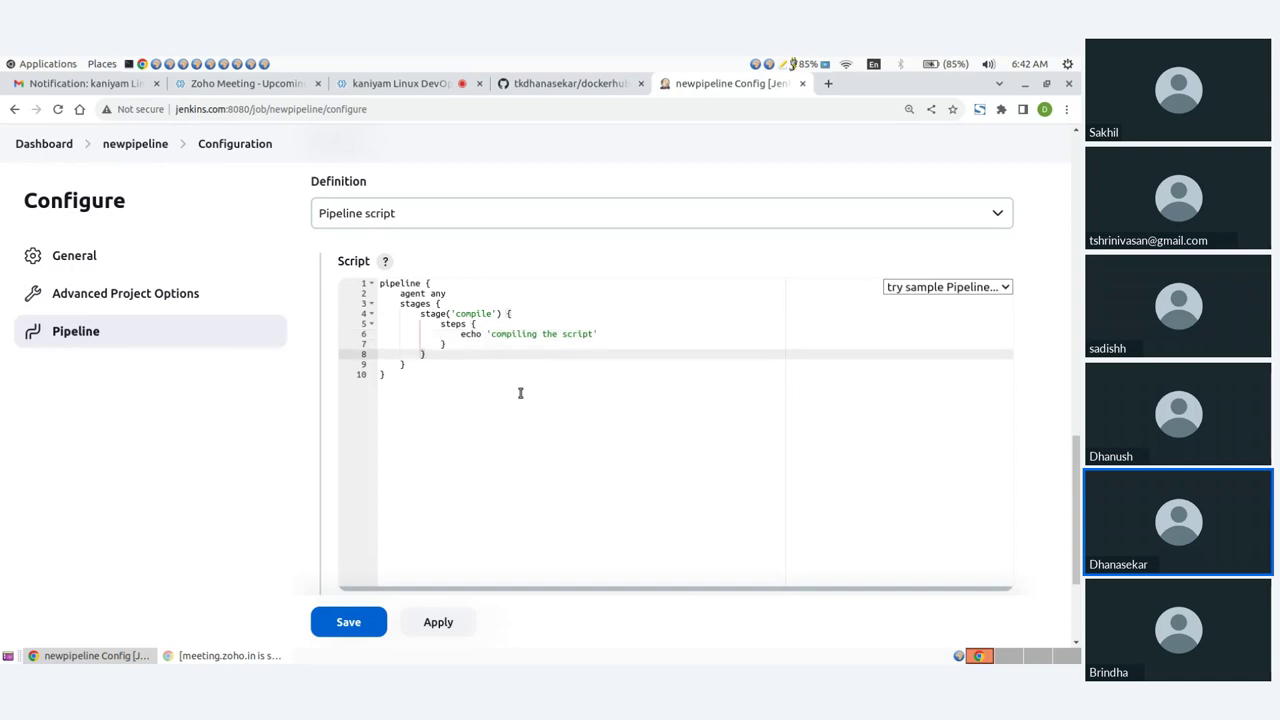
drag(421, 315, 439, 352)
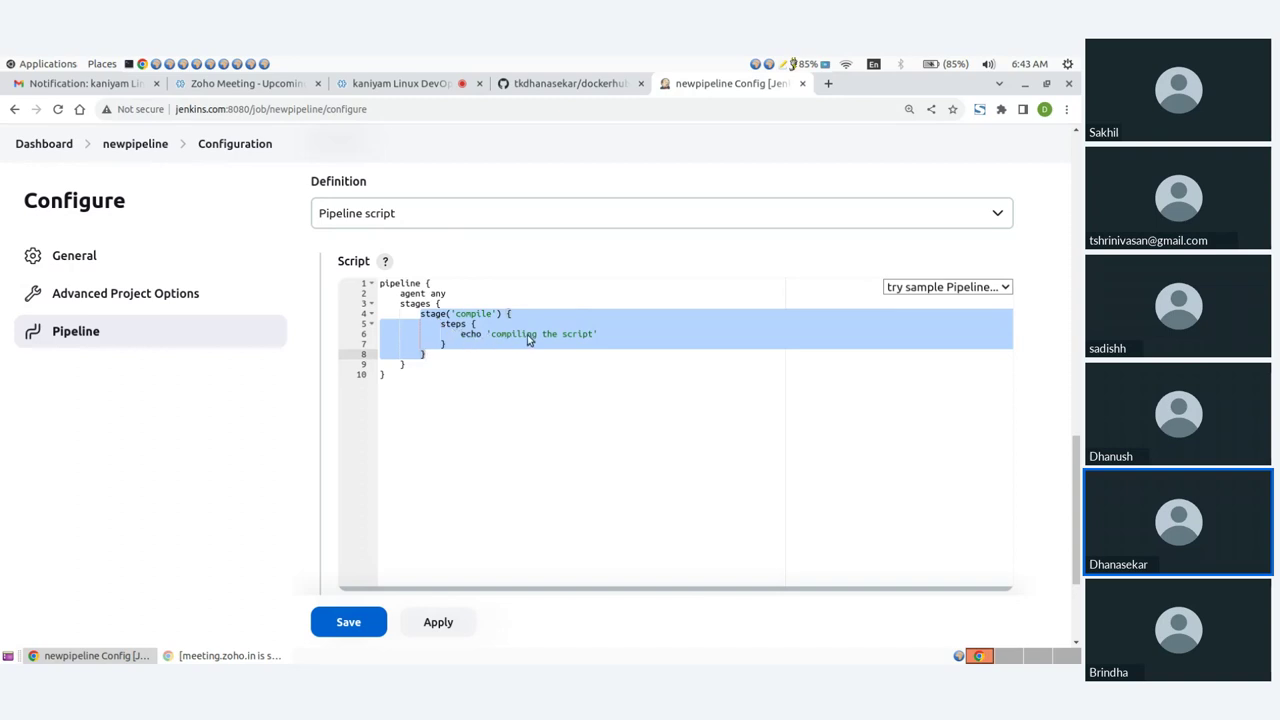
click(439, 357)
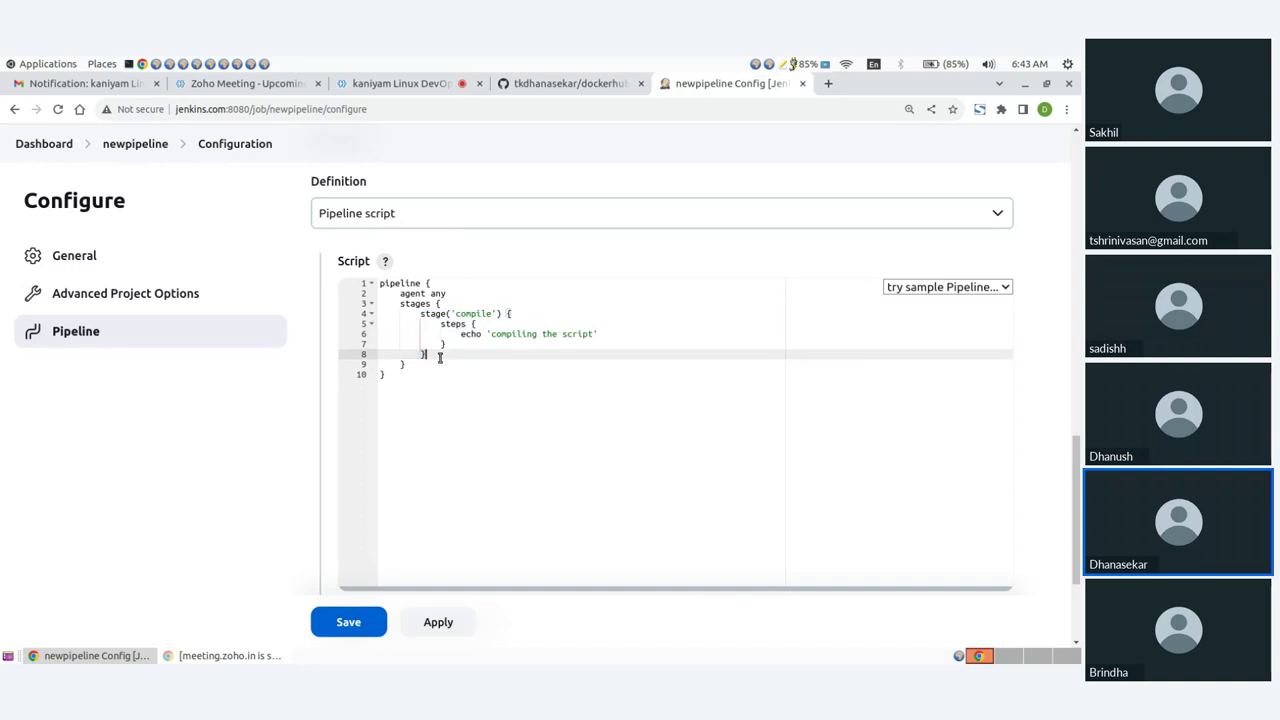
Step: Begin a new stage('build') block after the compile stage
key(Return)
text(stage)
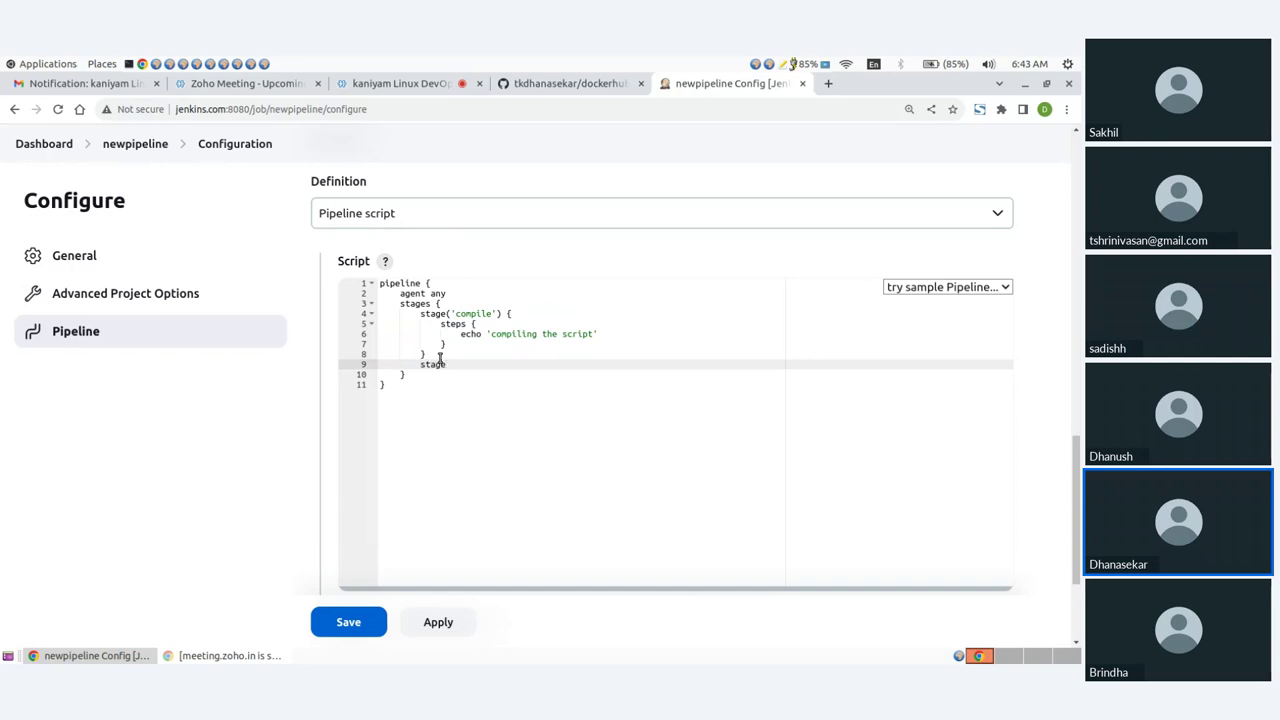
text(())
key(Left)
text('build)
key(Right)
text({)
Step: Give the build stage steps echoing 'building the script', fixing the misspelling
key(Return)
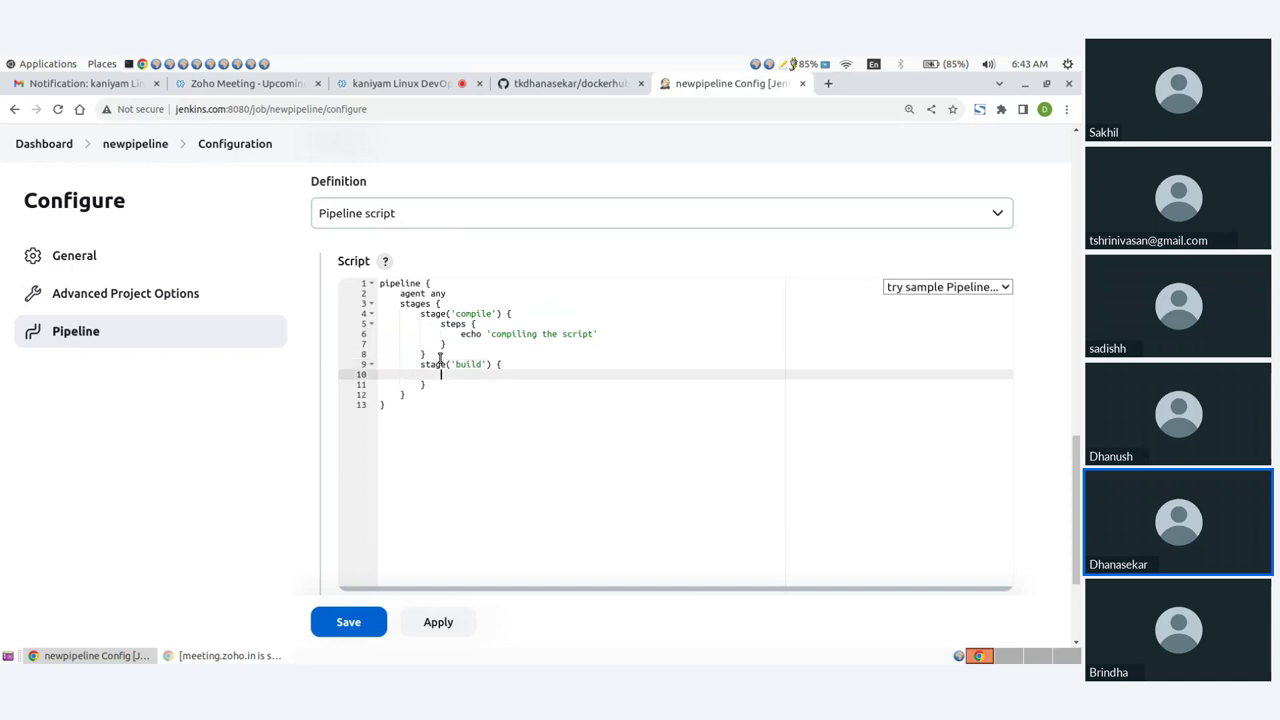
text(steps {)
key(Return)
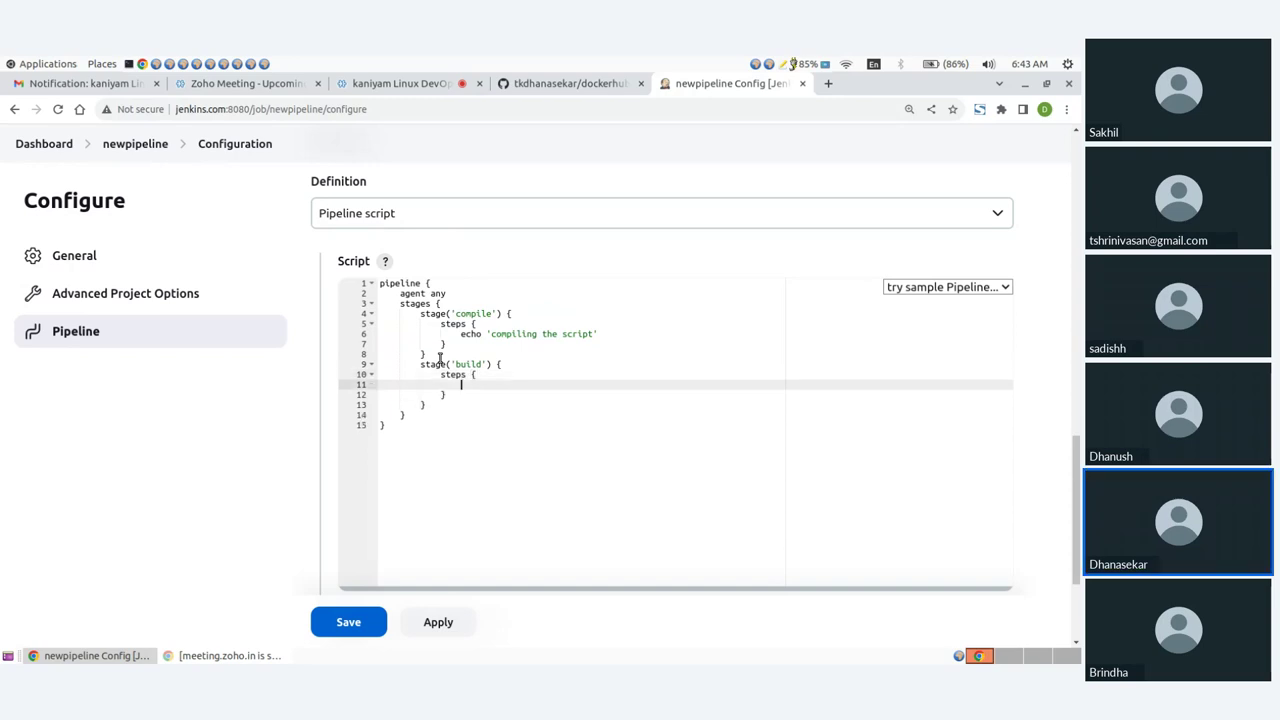
text(echo)
text( '')
text(building t)
text(he scrup)
key(BackSpace)
key(BackSpace)
text(ipt)
key(Down)
key(Down)
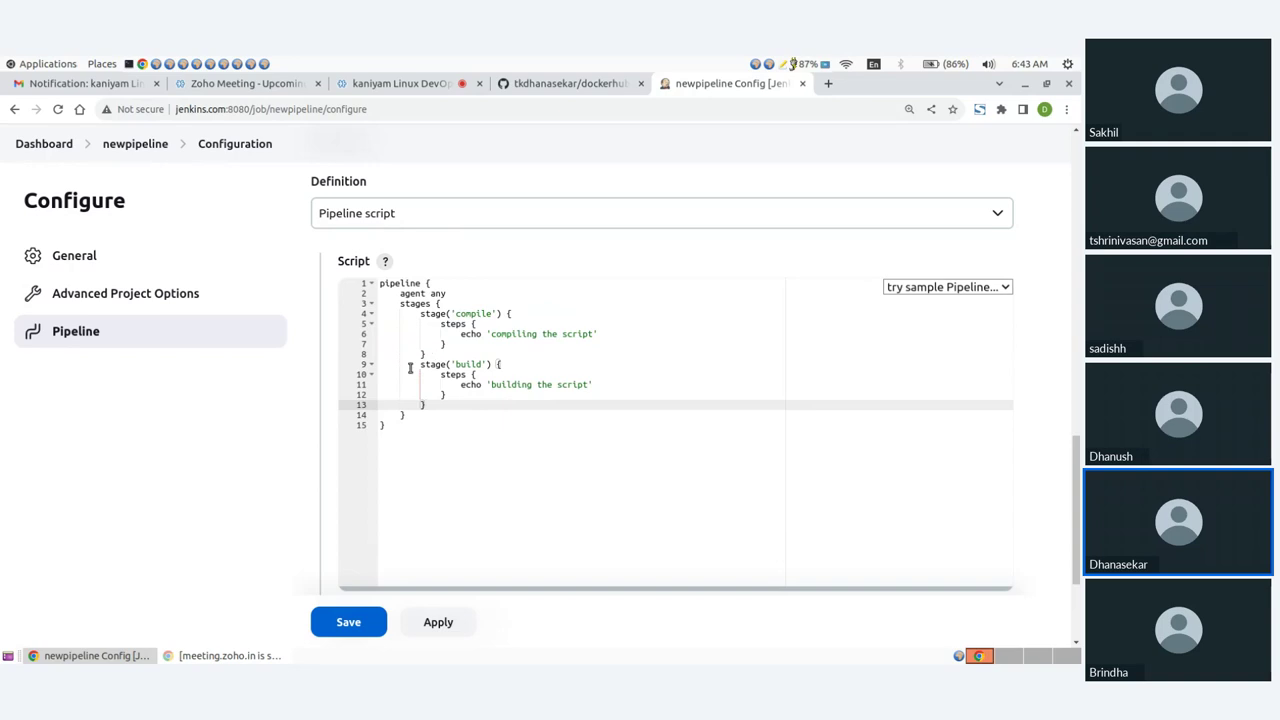
click(421, 364)
drag(421, 364, 427, 405)
drag(421, 314, 432, 403)
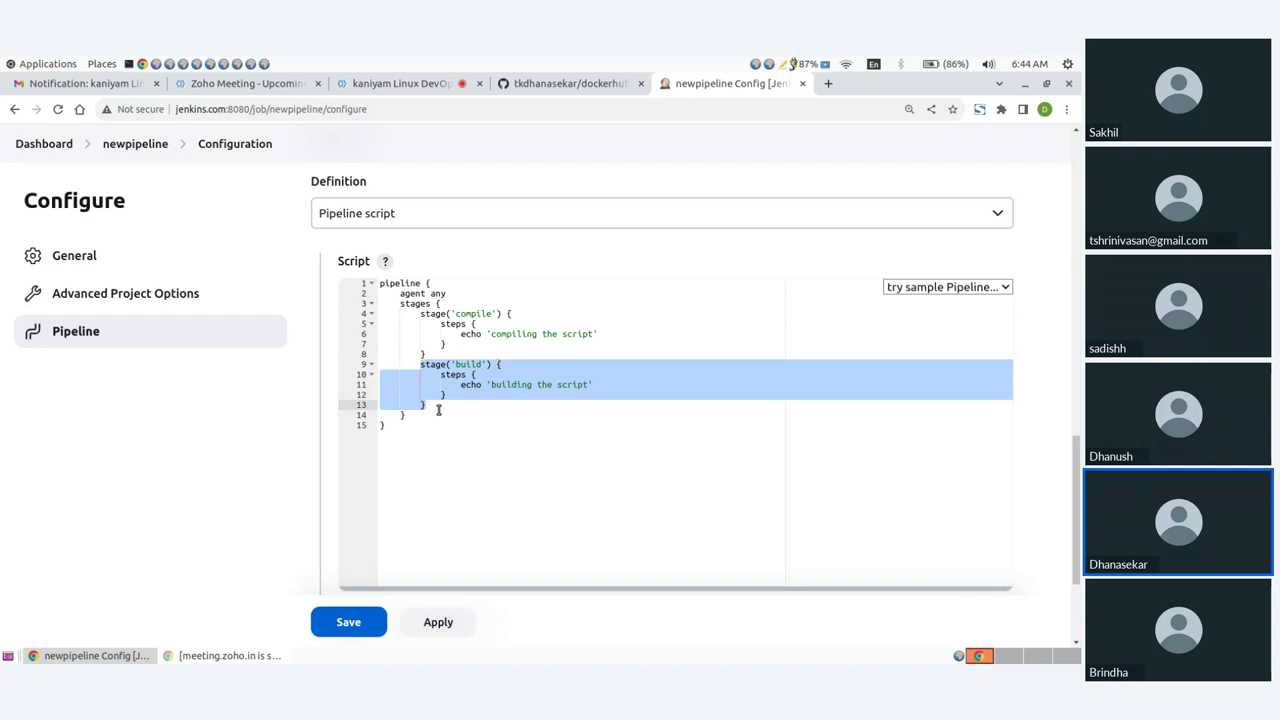
click(438, 410)
Step: Add a 'test' stage whose steps echo 'testing the script'
key(Return)
text(stage)
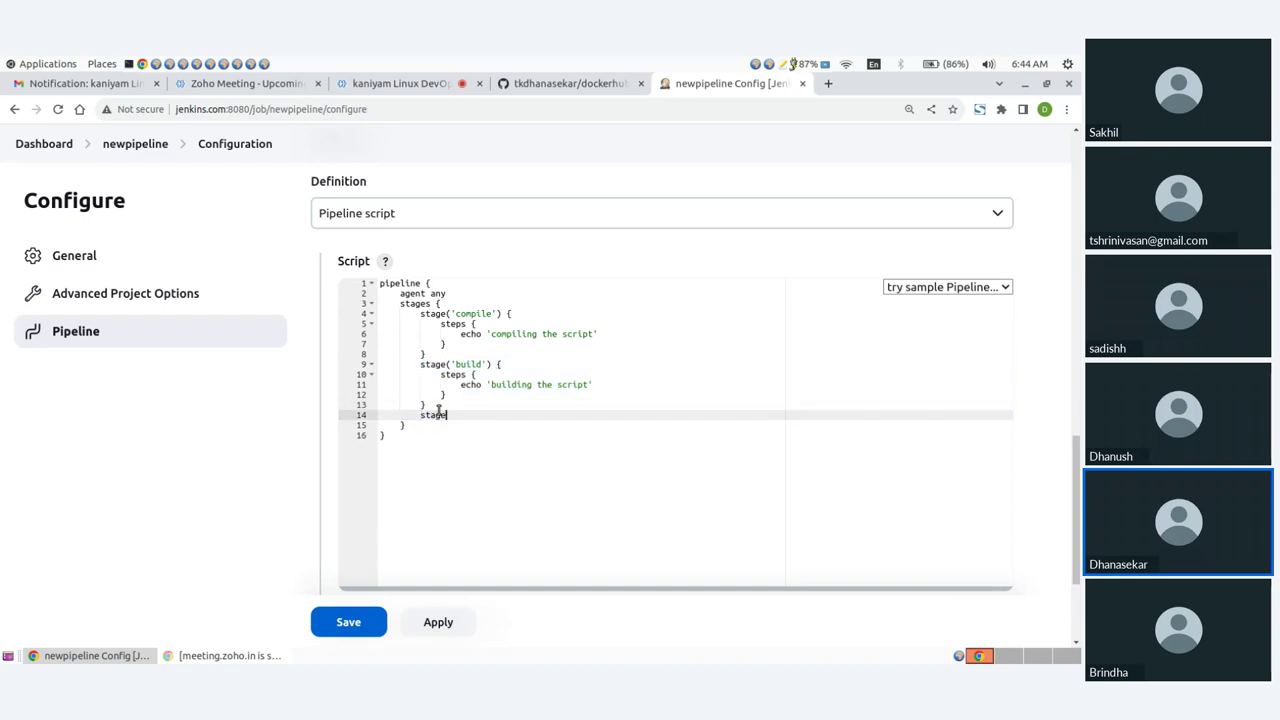
text(())
text('')
text(test)
text( {)
key(Return)
text(ste)
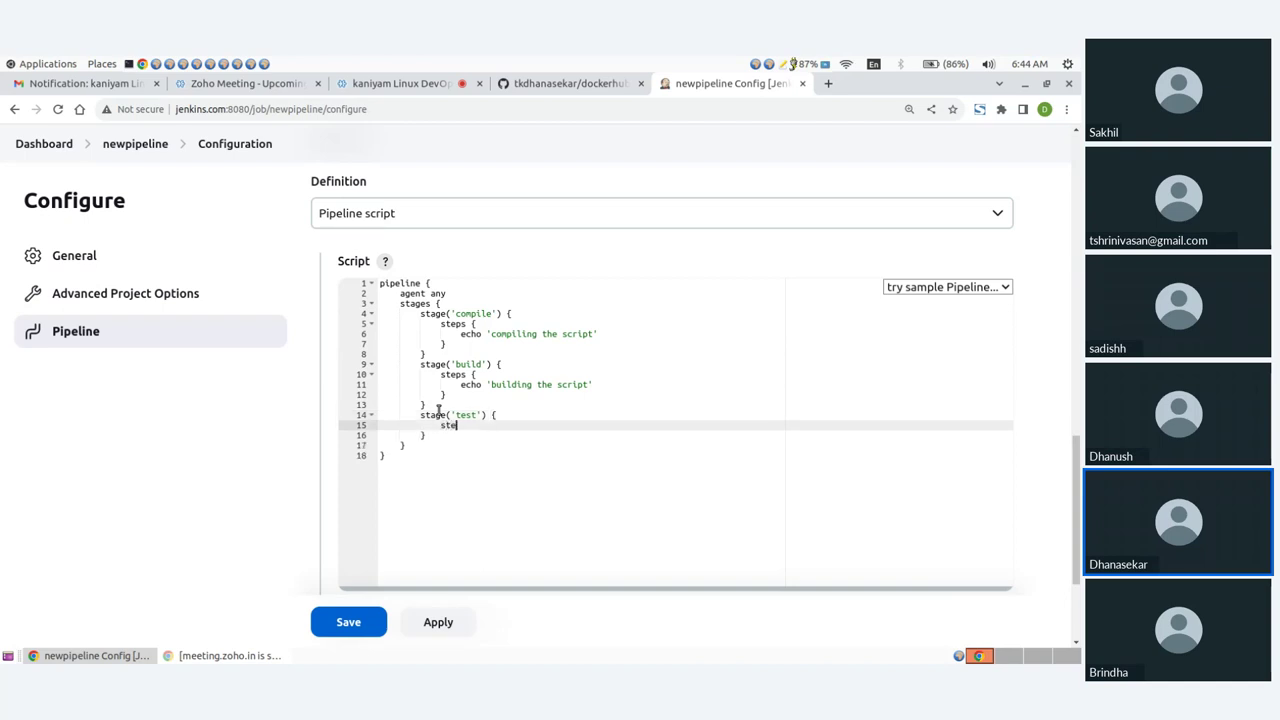
text(ps {)
key(Return)
text(echo)
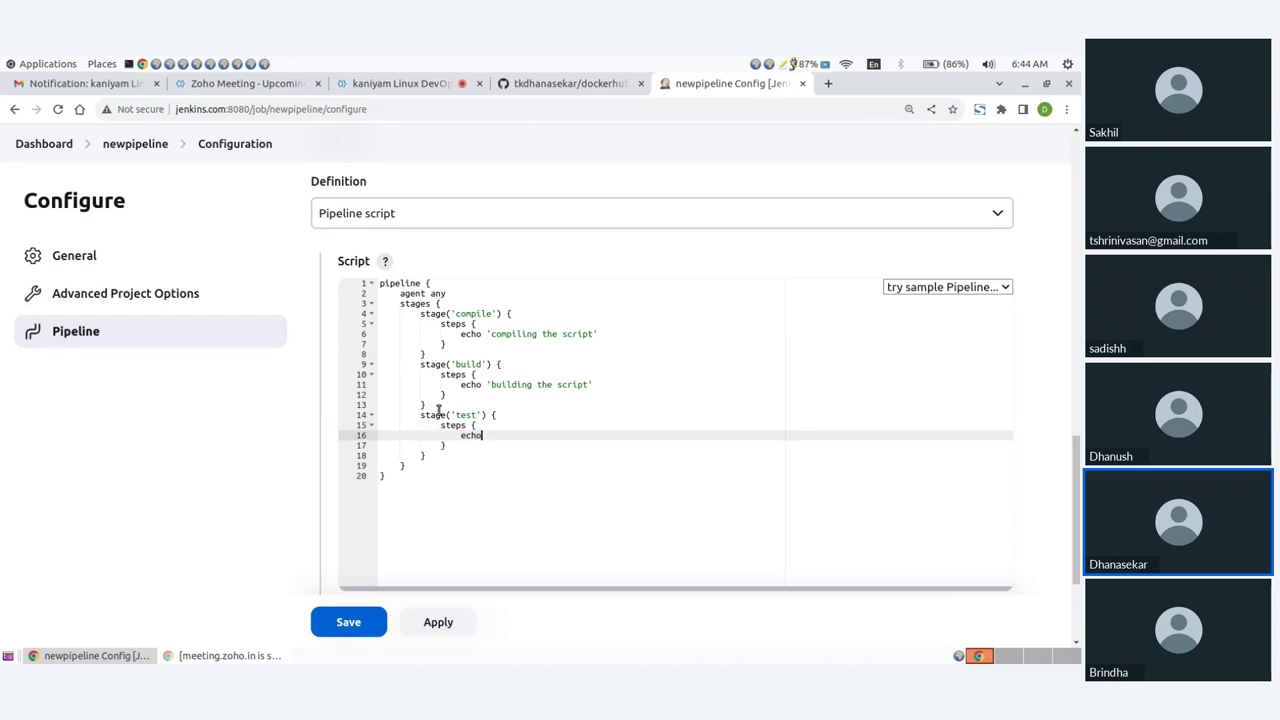
text( 'testing the script')
key(Down)
key(Down)
Step: Add a 'deploy' stage whose steps echo 'deploying the script'
key(Return)
text(stage)
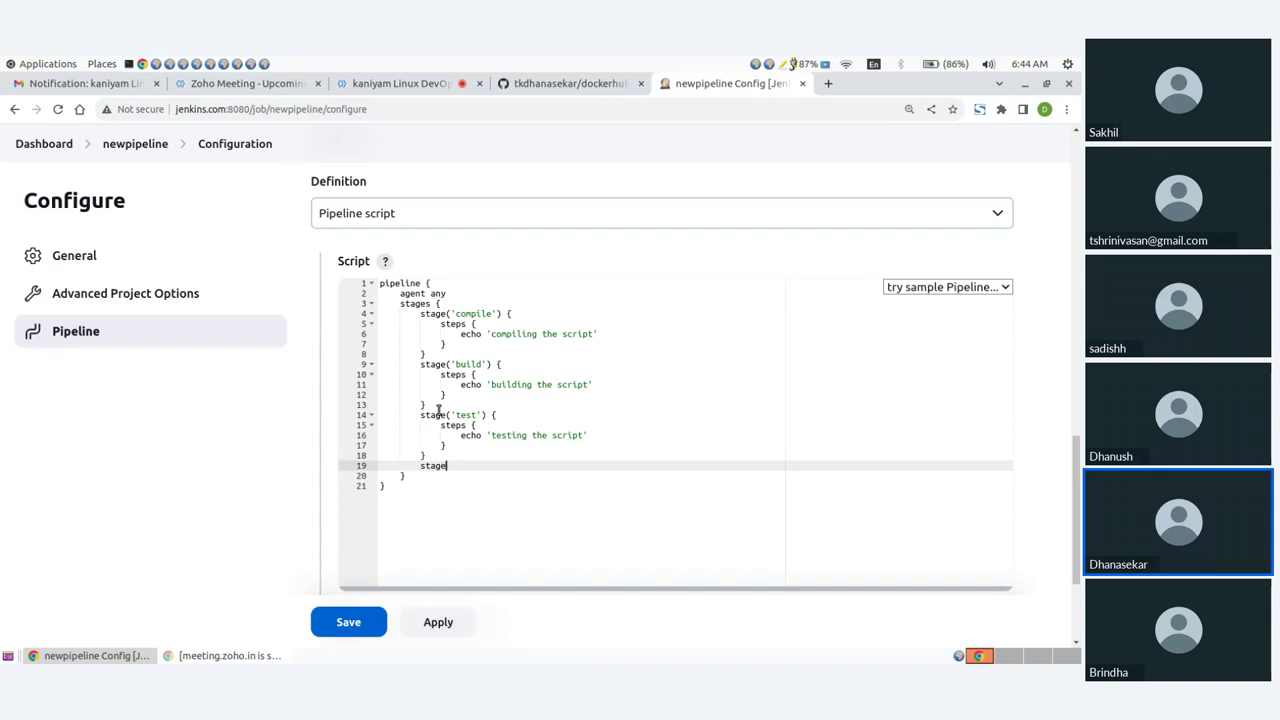
text(()'deploy)
text({)
key(Return)
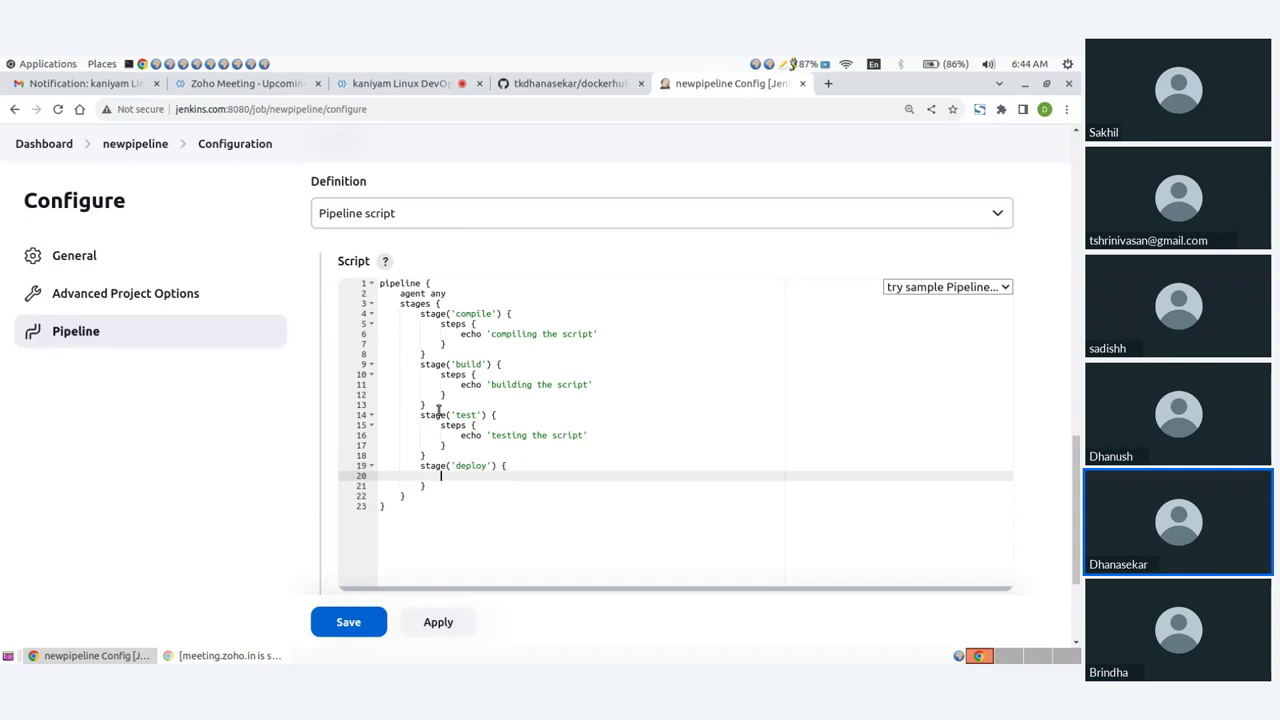
text(steps {)
key(Return)
text(echo)
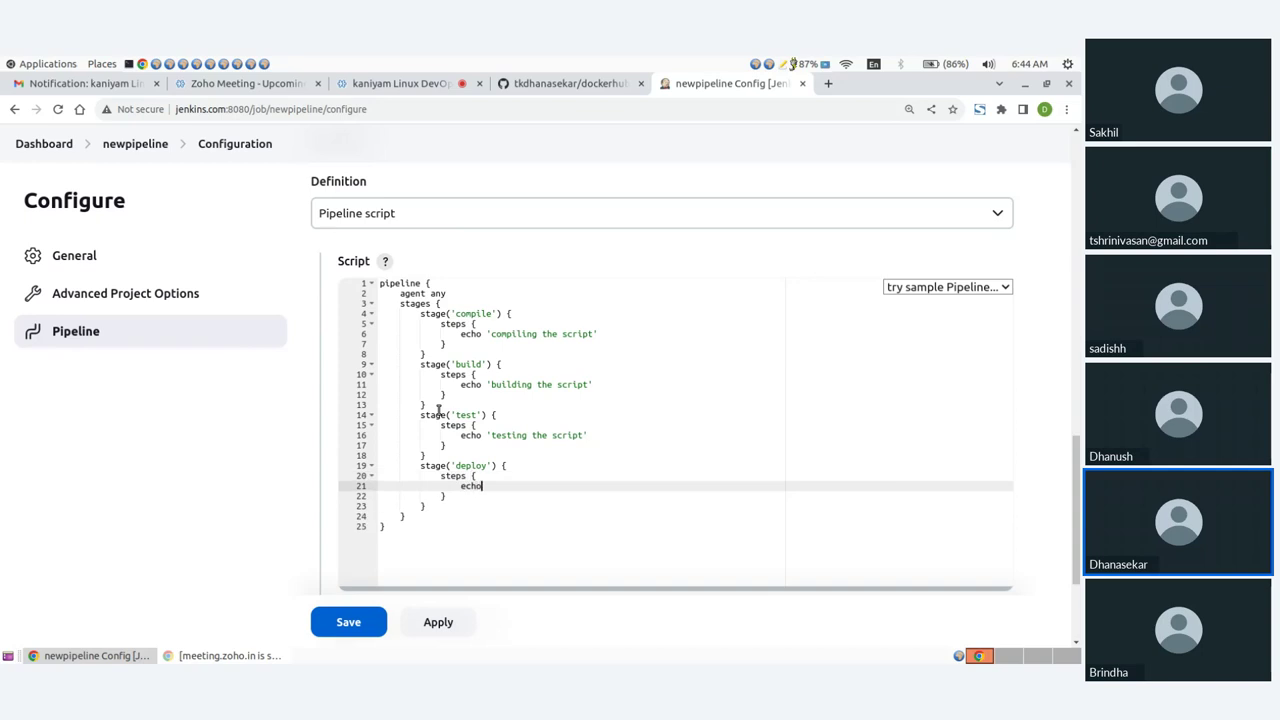
text( '')
text(deploying )
text(the s)
text(cr)
text(ipt)
key(Down)
key(Down)
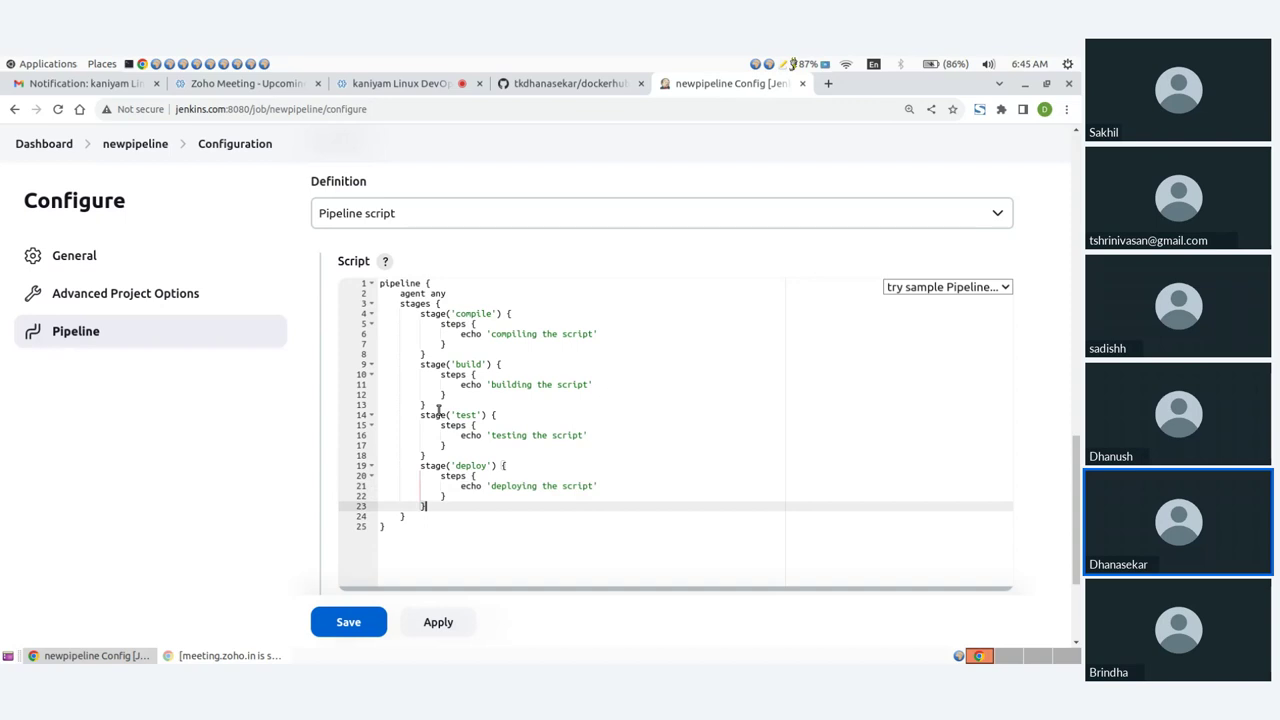
key(Return)
Step: Add a final 'release' stage echoing 'releasing the script', enlarging the editor
text(st)
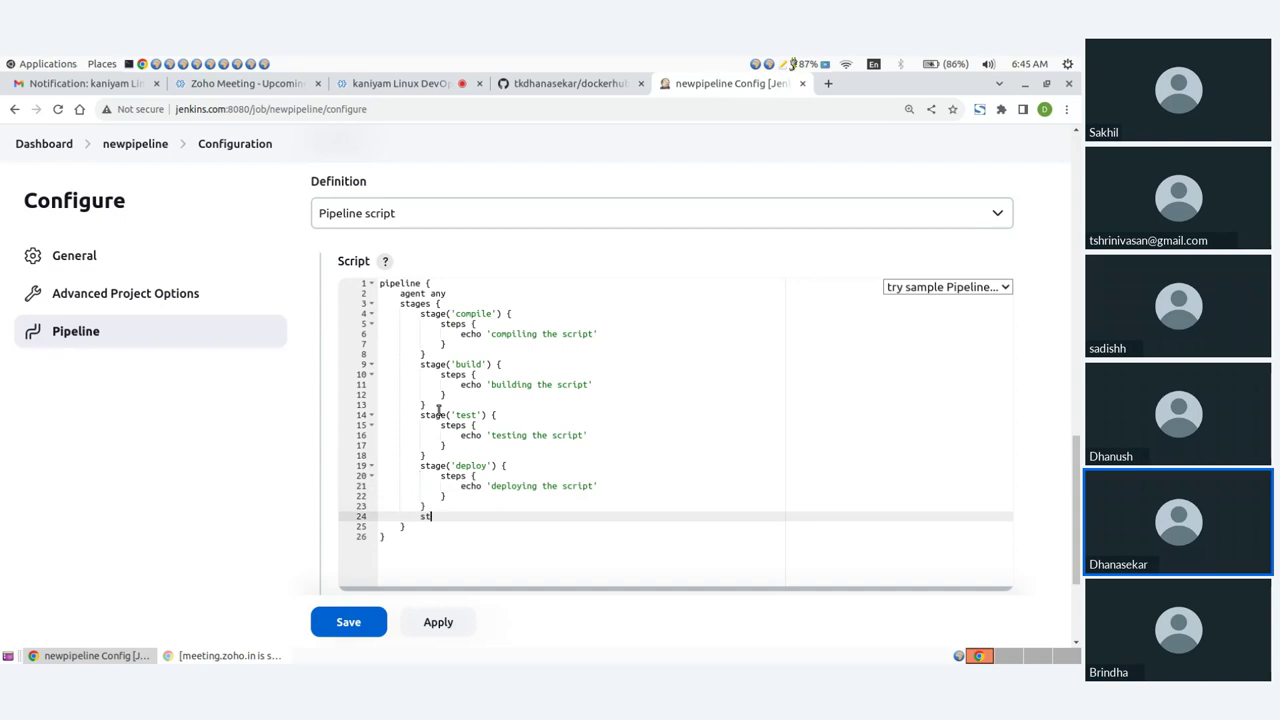
text(age)
text(())
text('')
text(release)
text(') )
text({)
key(Return)
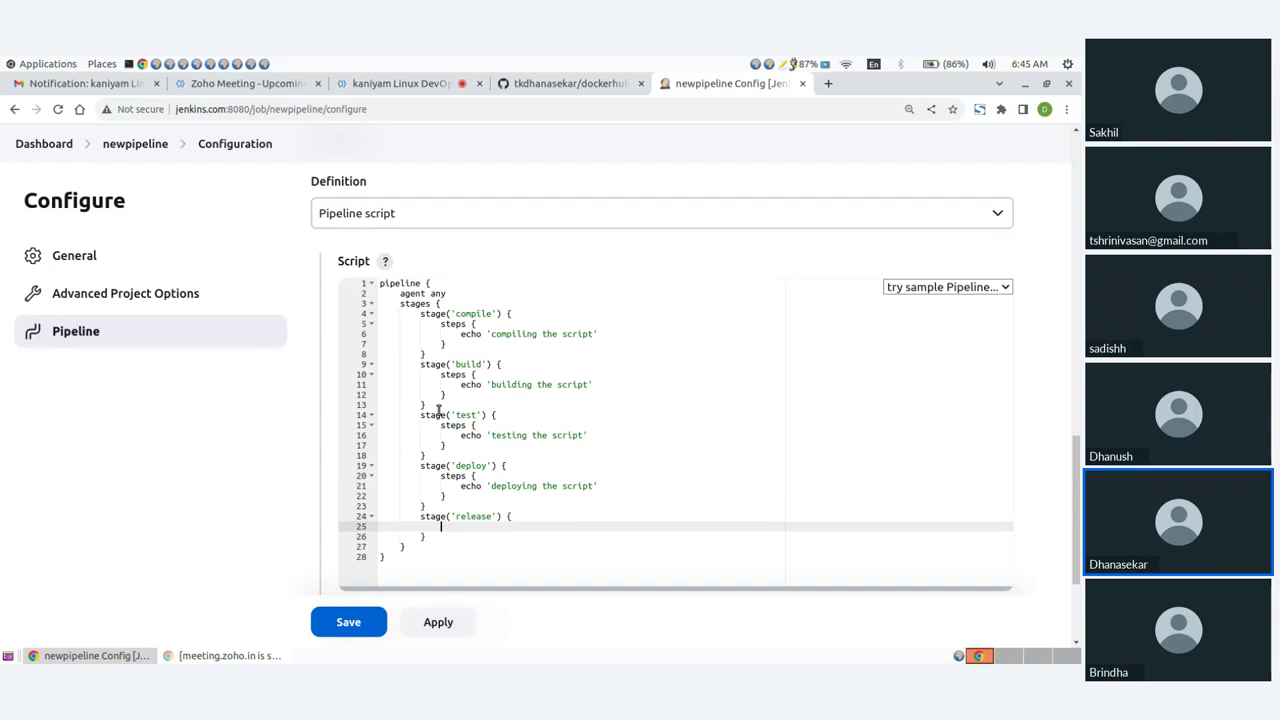
scroll(438, 410, down, 2)
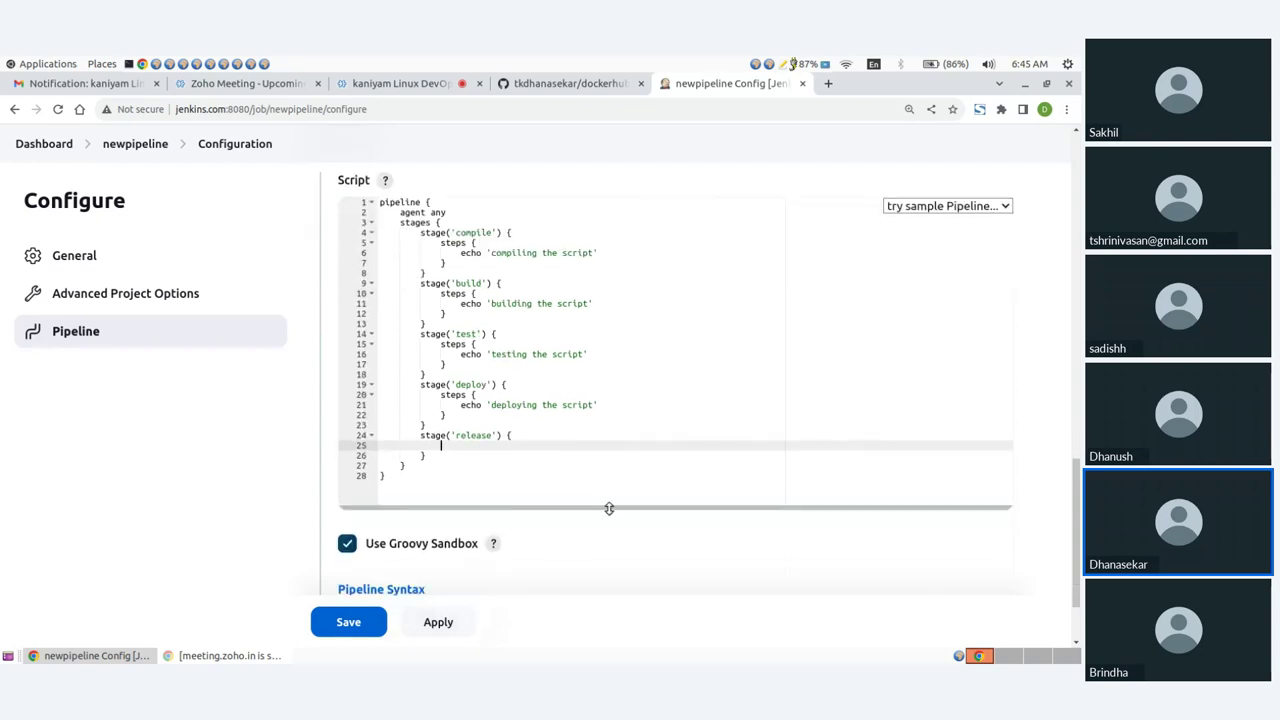
drag(609, 508, 609, 554)
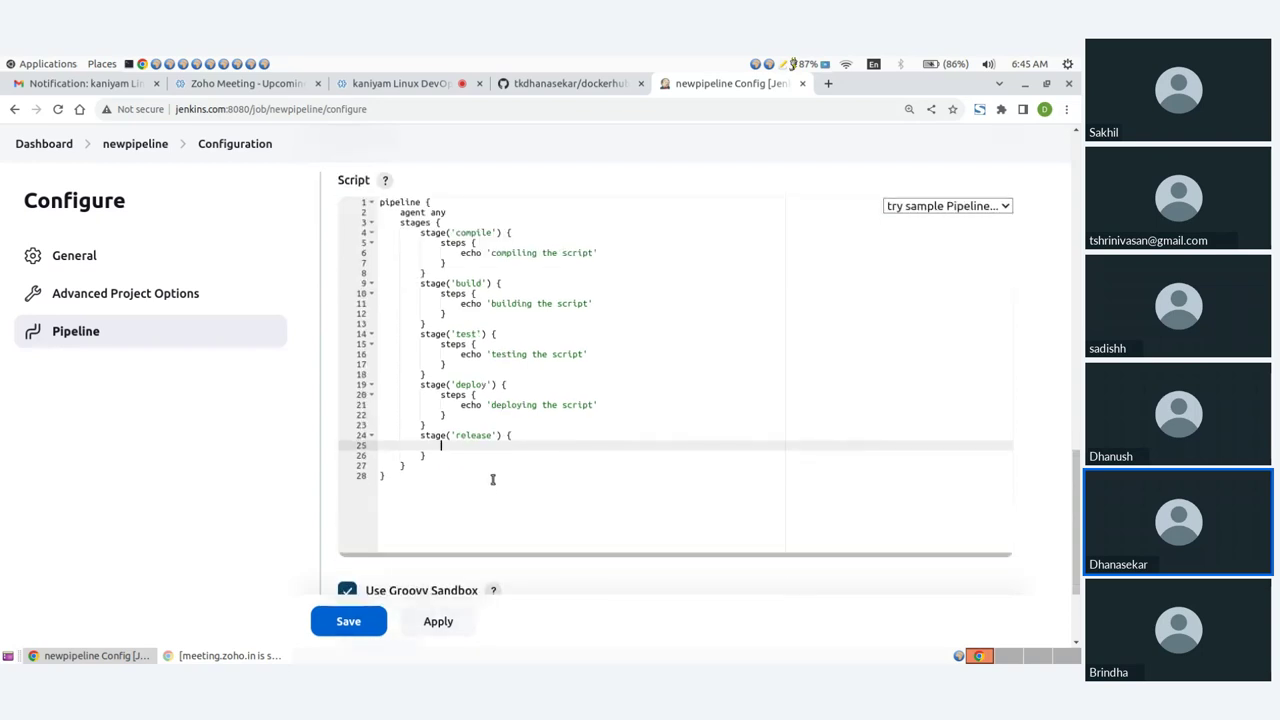
text(steps {)
key(Return)
text(echo )
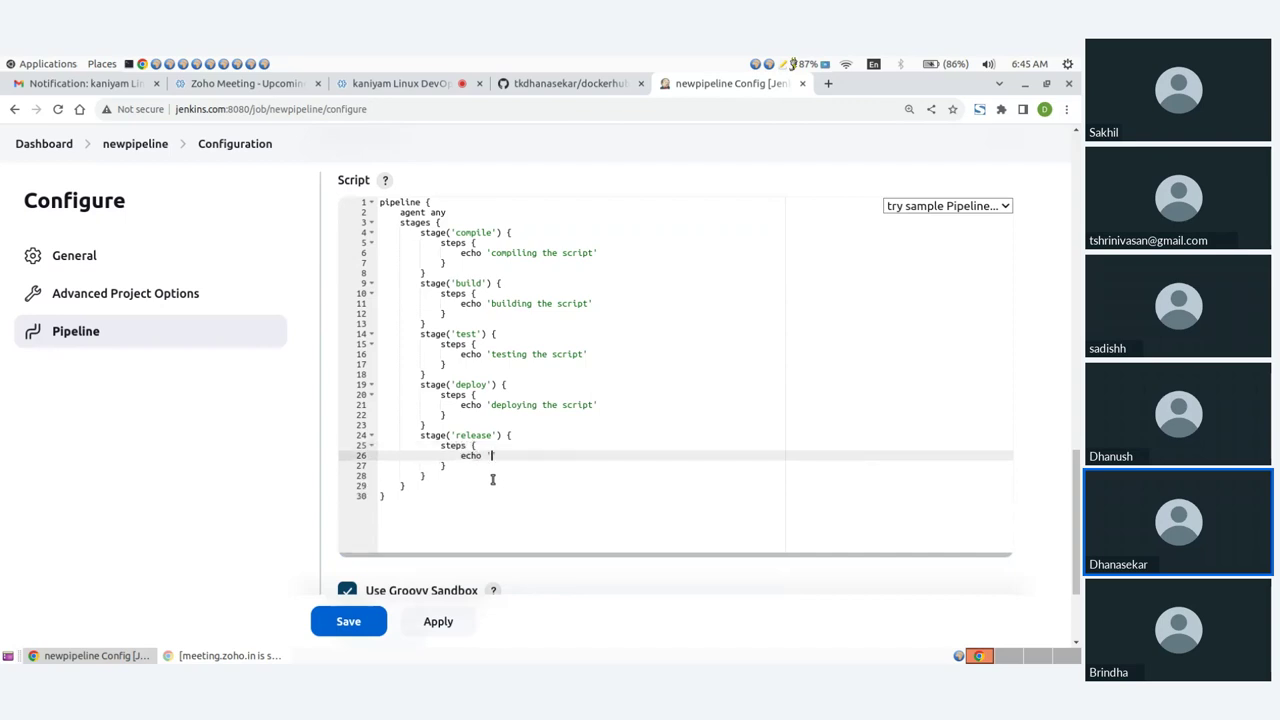
text('releasing the sc)
key(Down)
key(Down)
key(Down)
key(Down)
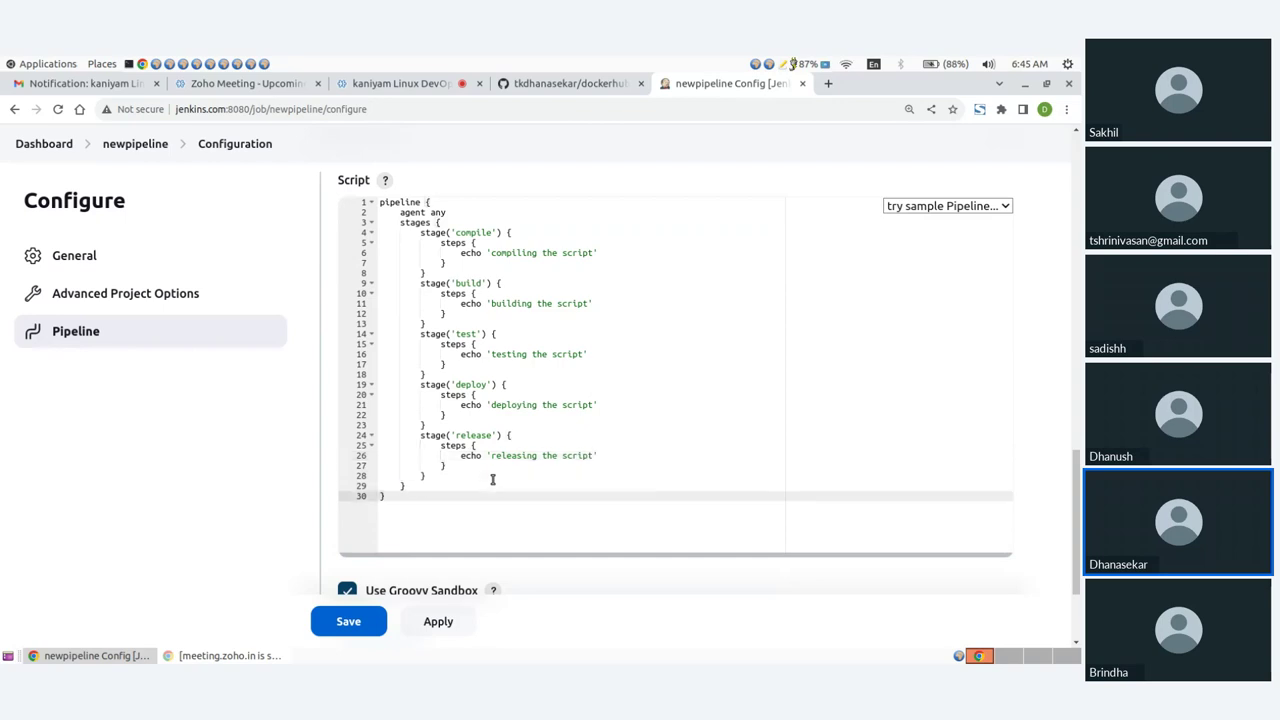
Step: Review the five-stage script, selecting the compile stage, then open a Terminal window
scroll(440, 296, up, 1)
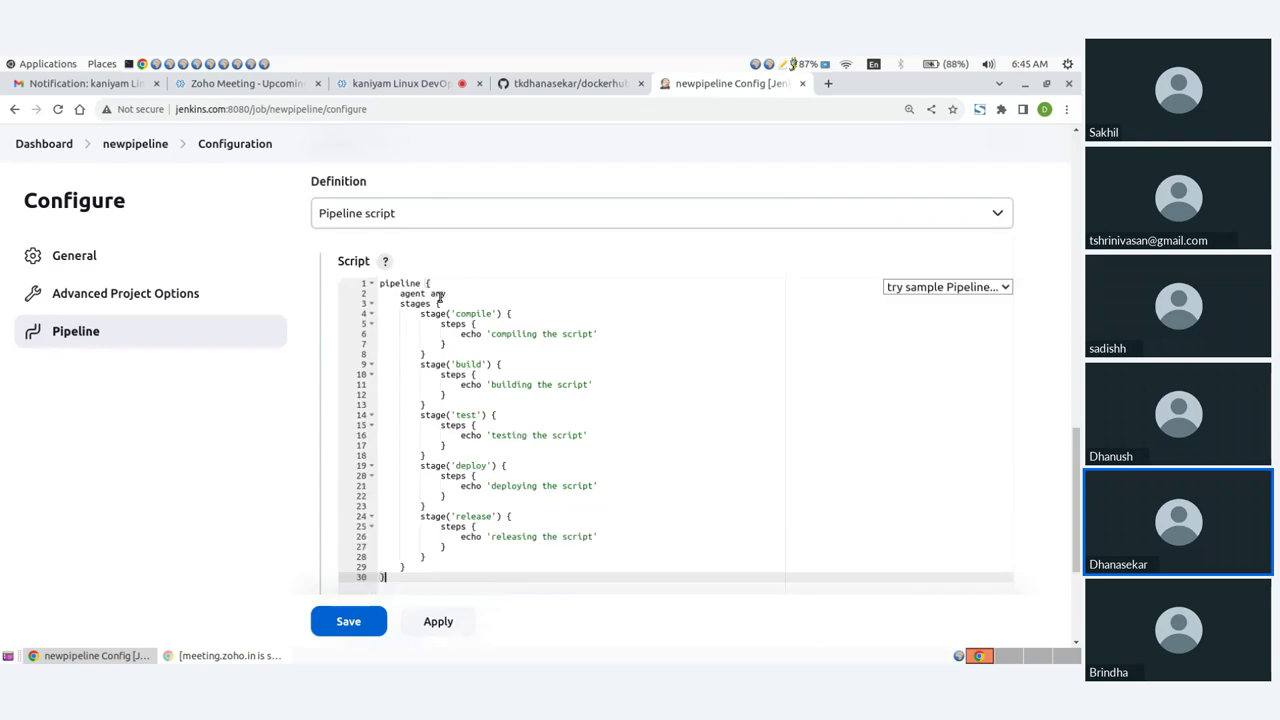
scroll(440, 296, down, 1)
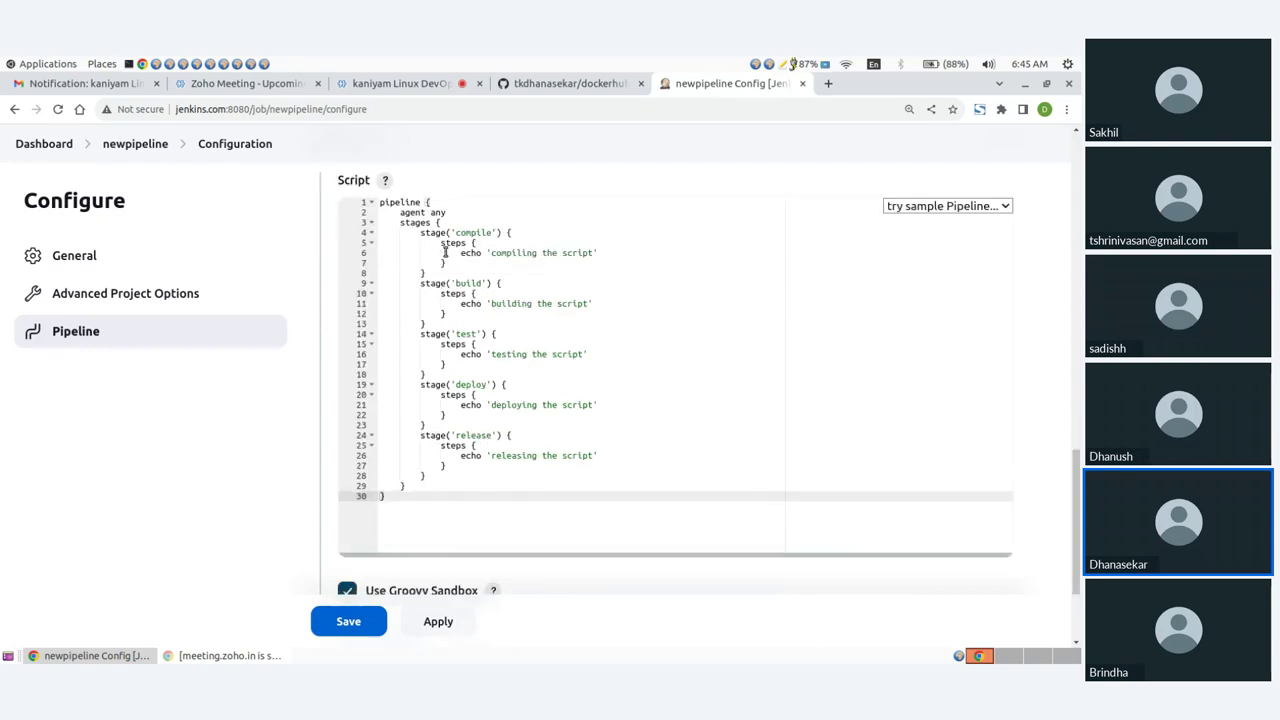
drag(421, 233, 384, 496)
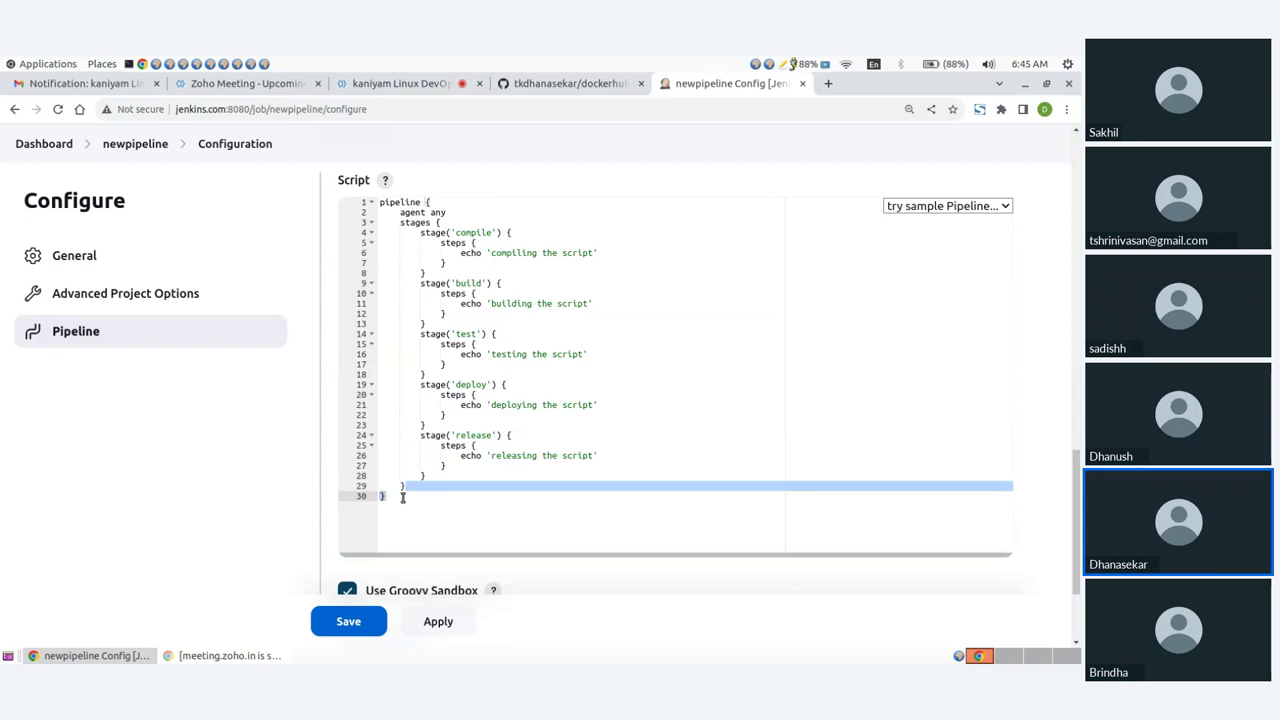
click(457, 512)
scroll(483, 466, up, 1)
scroll(519, 431, down, 2)
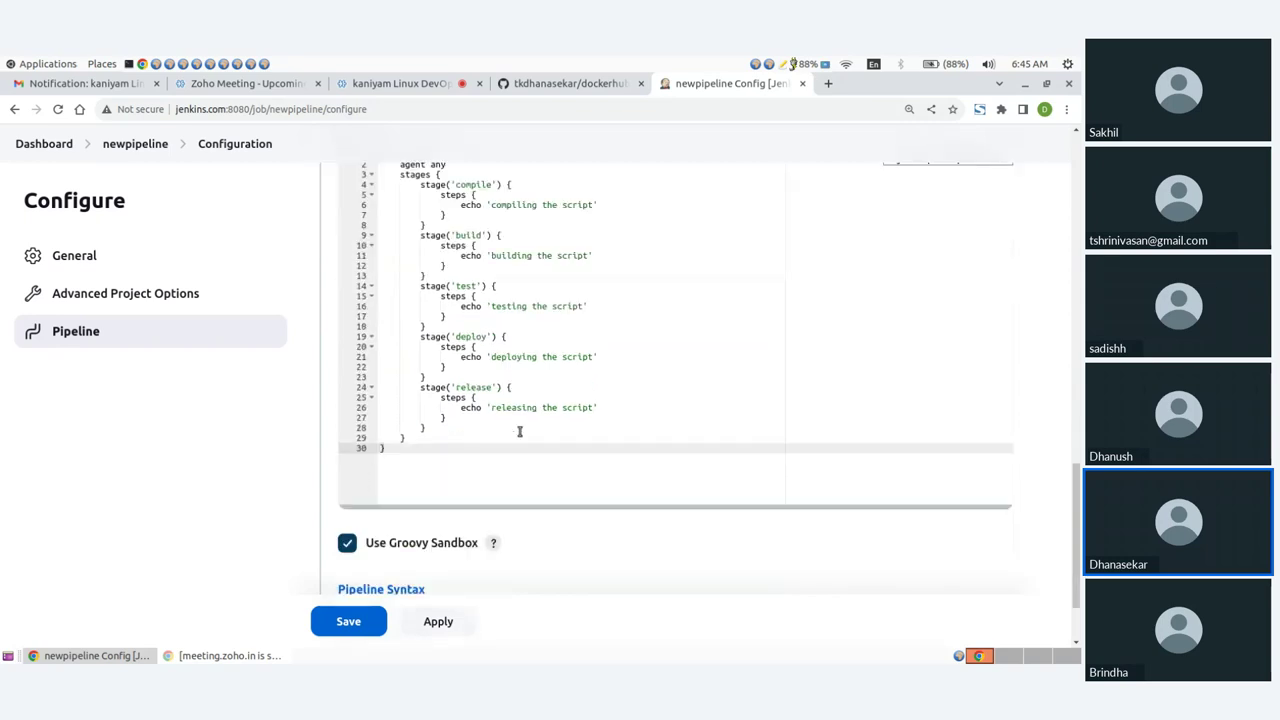
scroll(519, 431, up, 1)
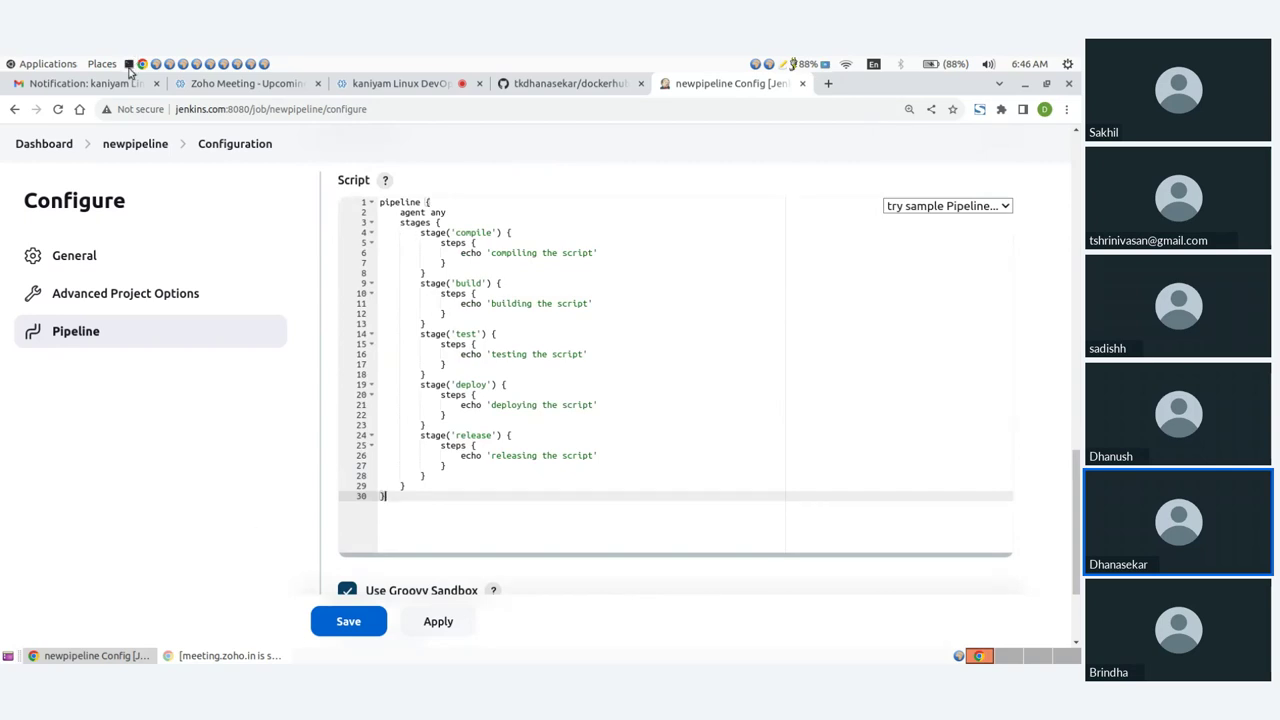
click(129, 64)
Step: Change into the dockerhub-jenkis folder and list its files
drag(266, 149, 336, 166)
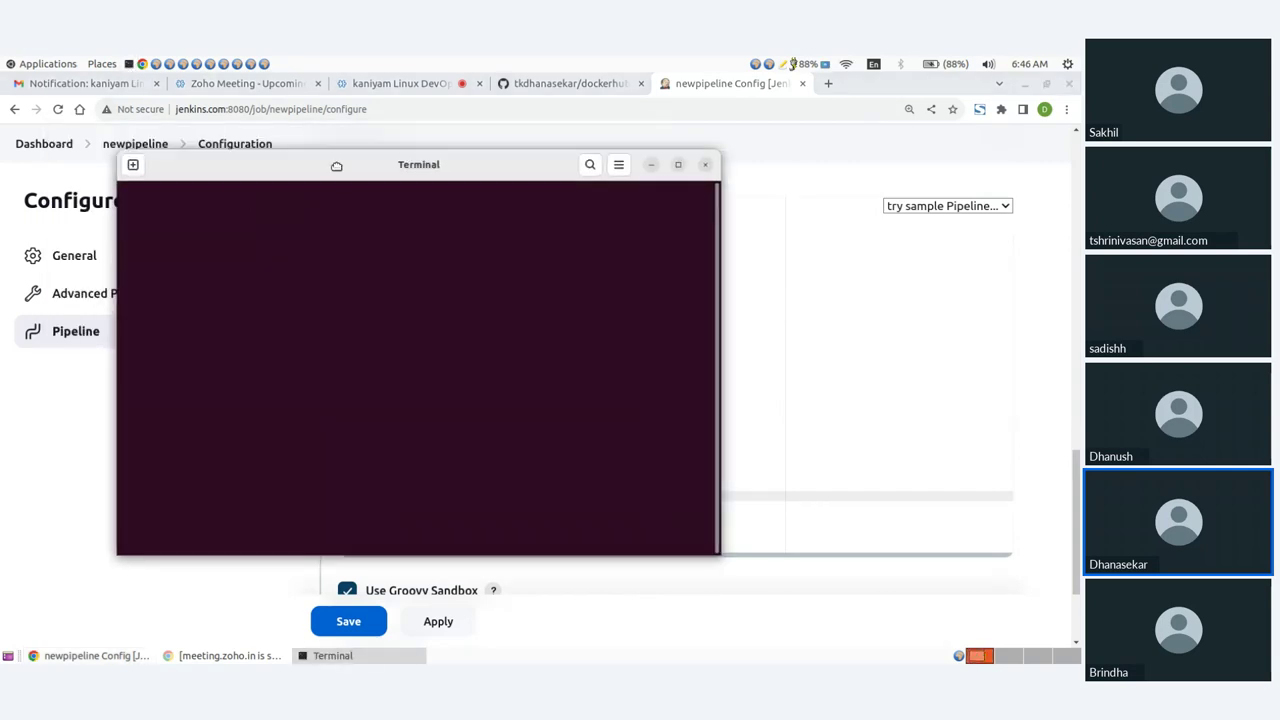
text(cd do)
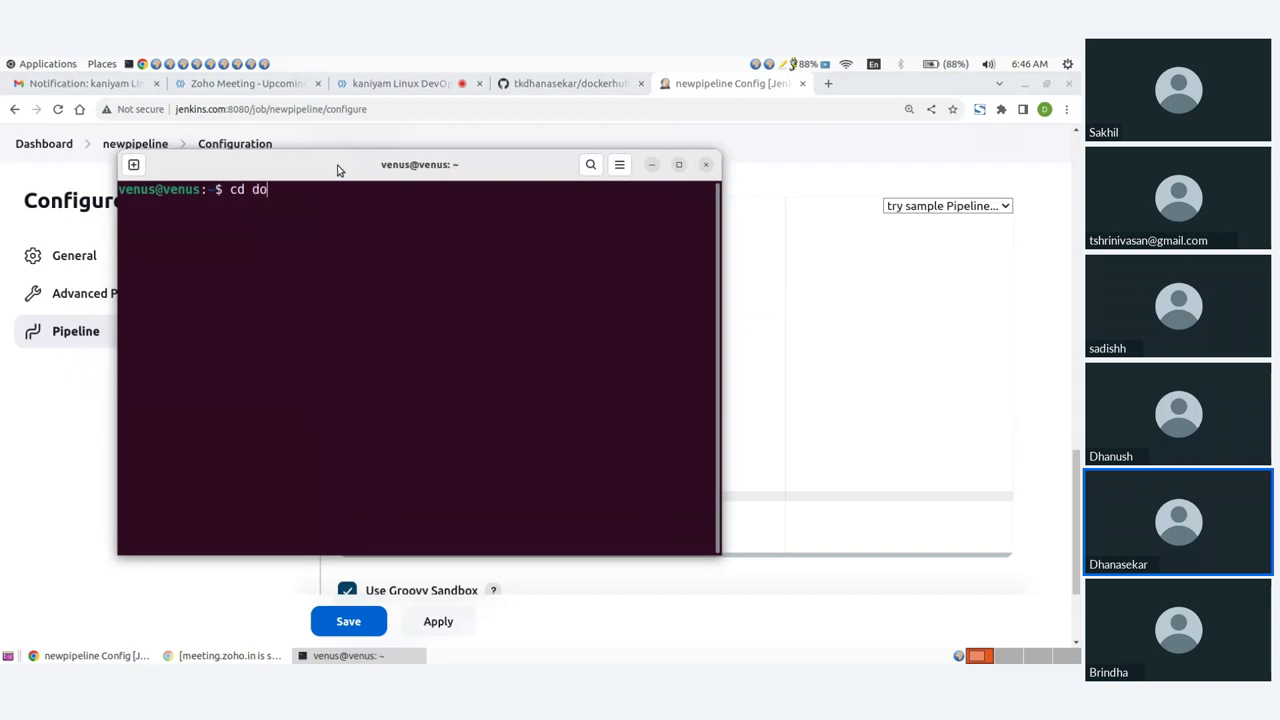
text(cker-h)
key(BackSpace)
key(BackSpace)
text(hu)
key(Tab)
key(Return)
double_click(338, 166)
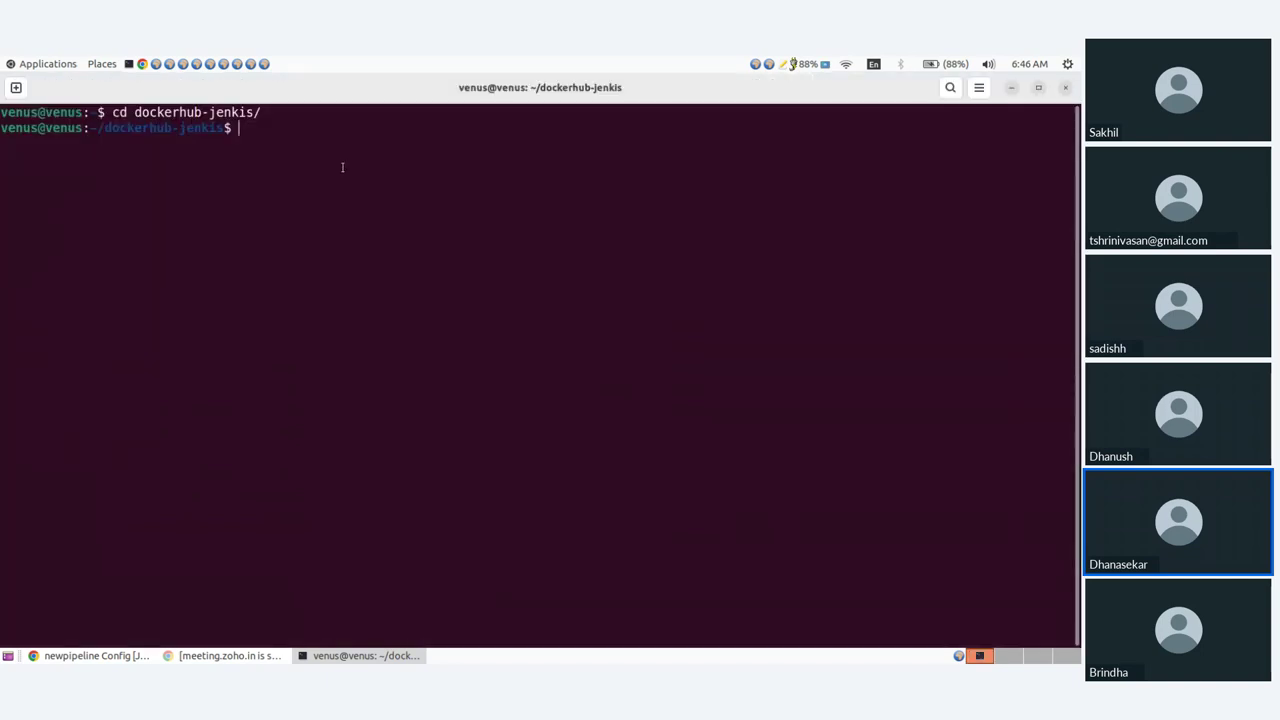
text(ls)
key(Return)
Step: Print the Jenkinsfile with cat, select parts of its output, and return to Jenkins
text(cat Jen)
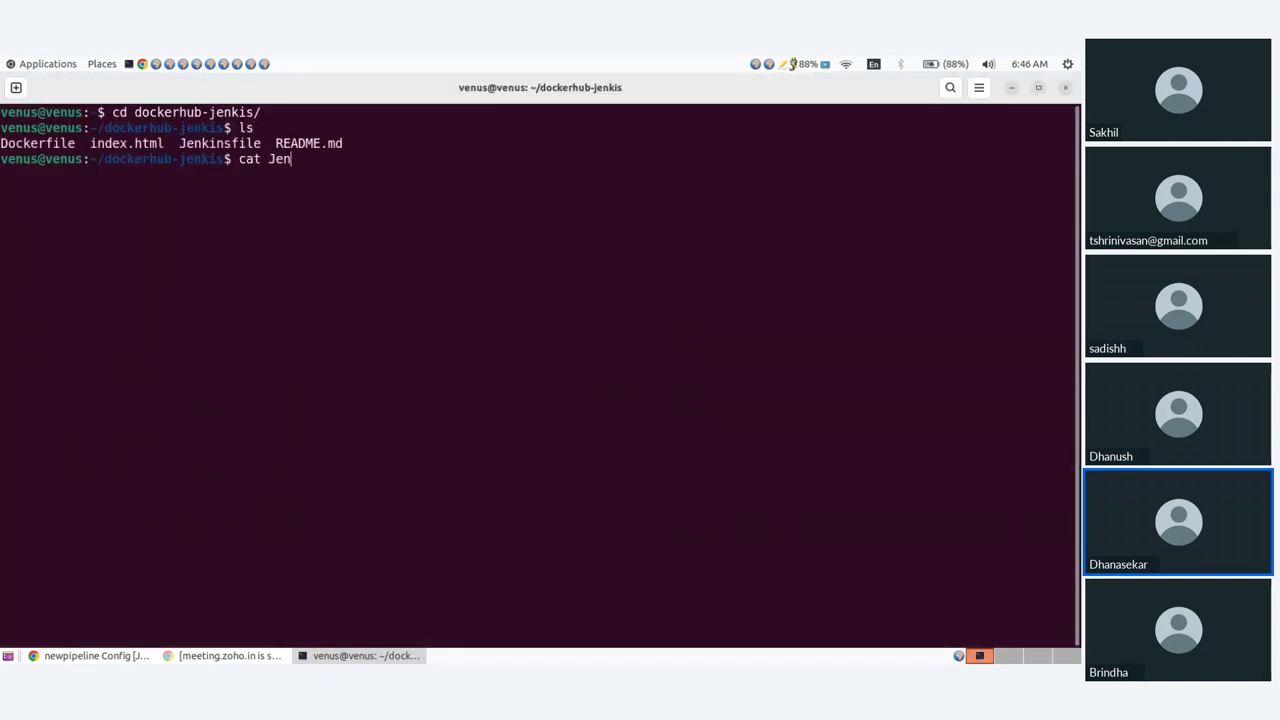
key(Tab)
key(Return)
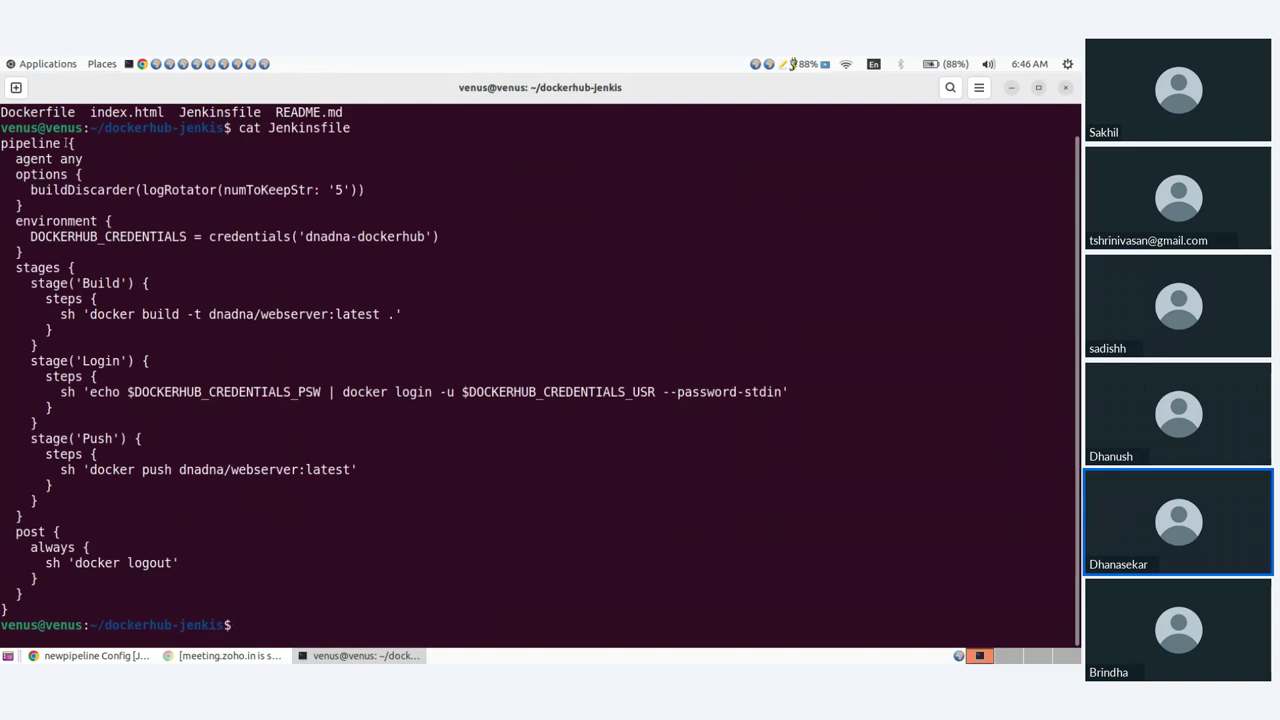
drag(66, 143, 92, 147)
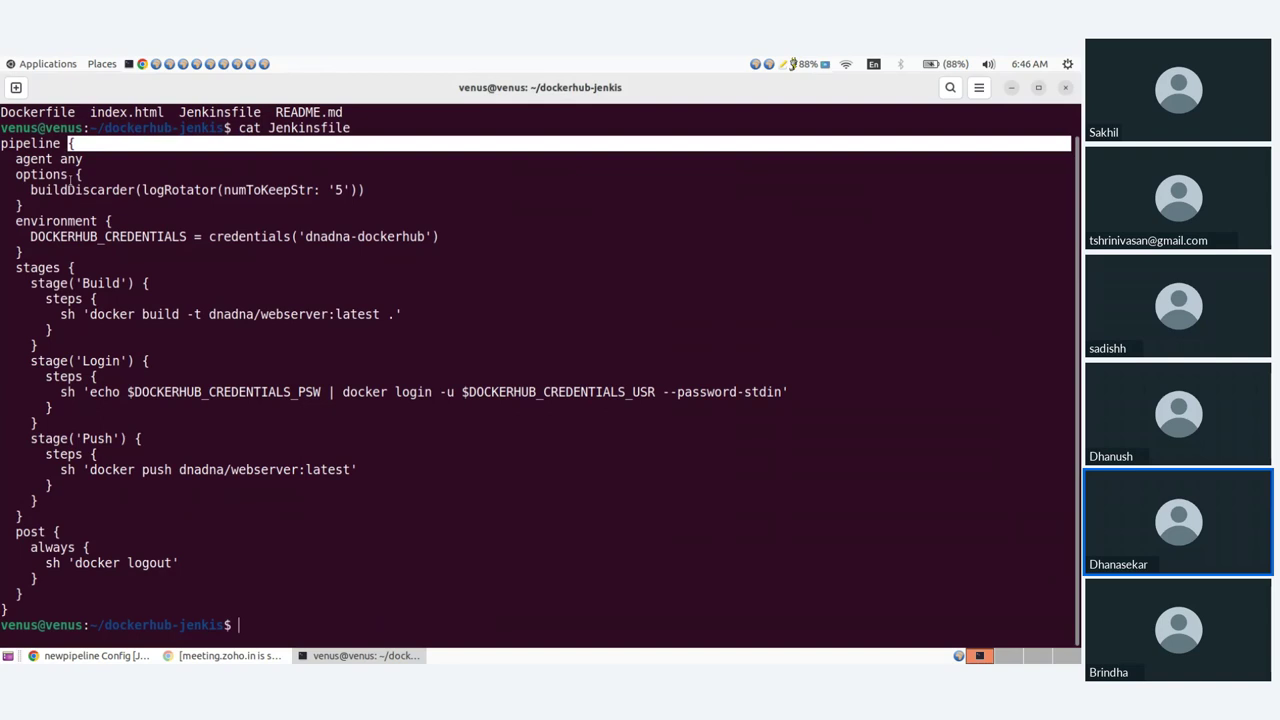
drag(69, 176, 83, 176)
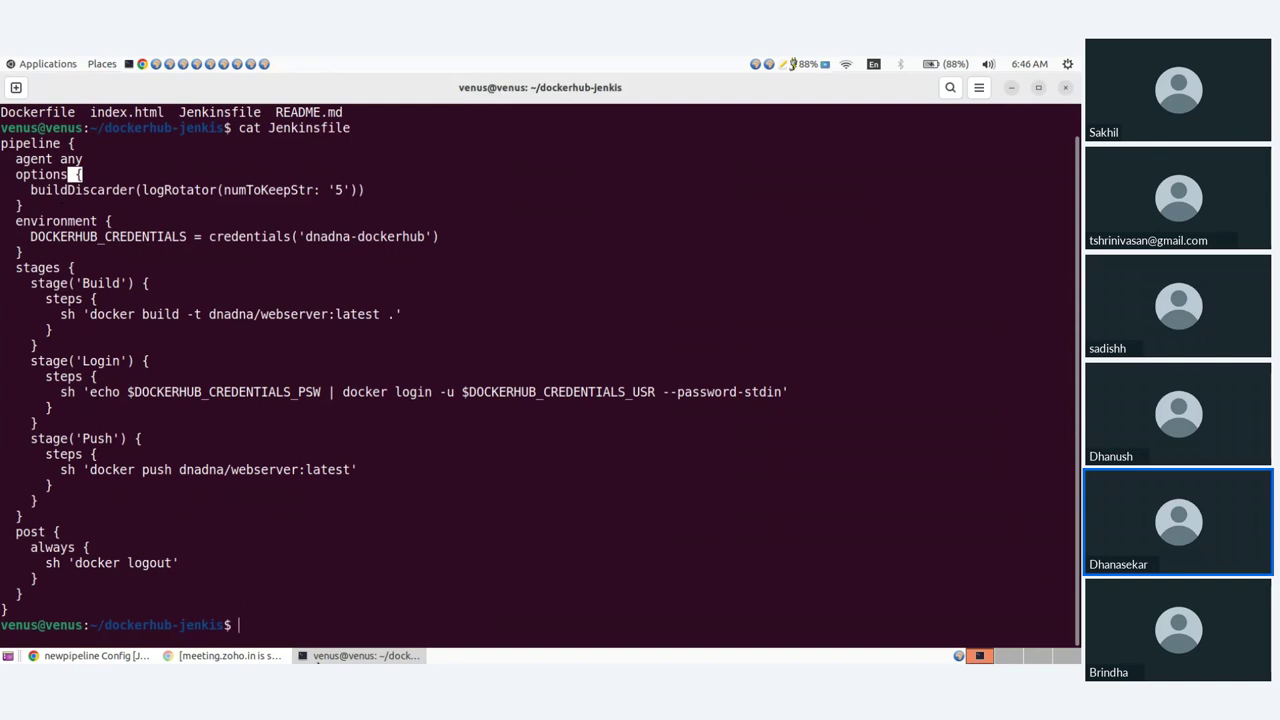
key(alt+Tab)
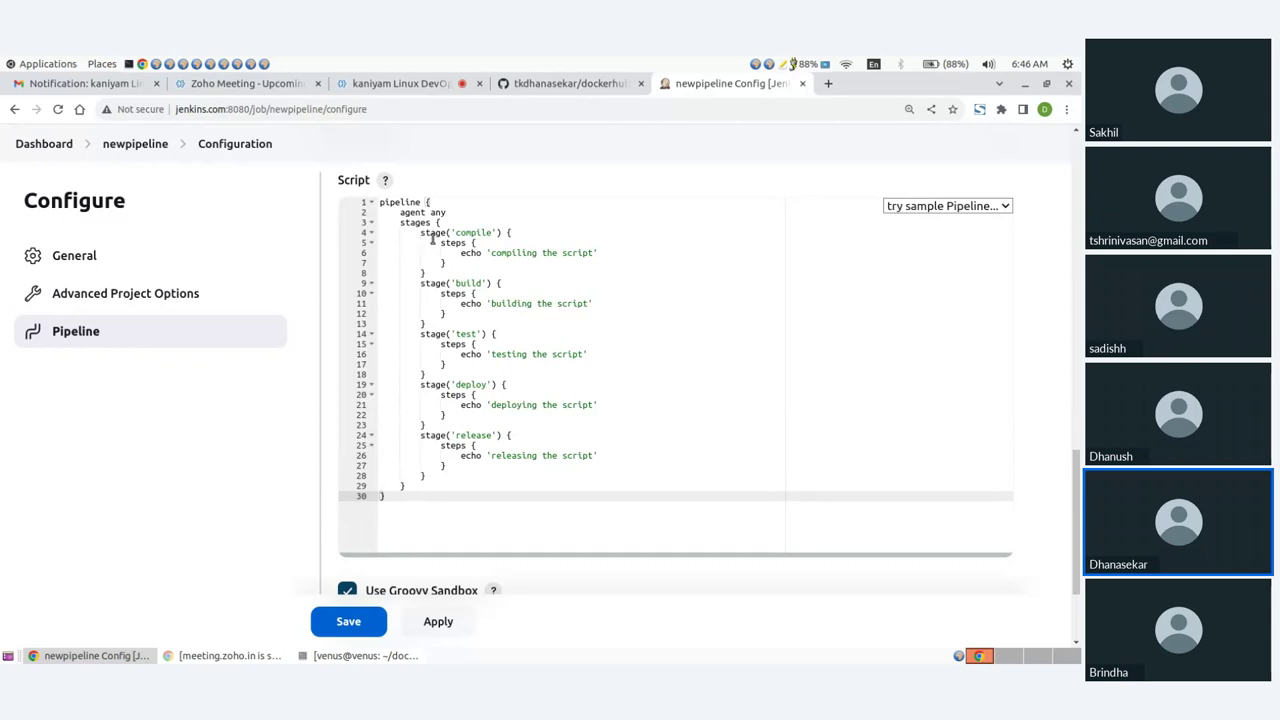
Step: Apply and save the newpipeline pipeline script
click(437, 222)
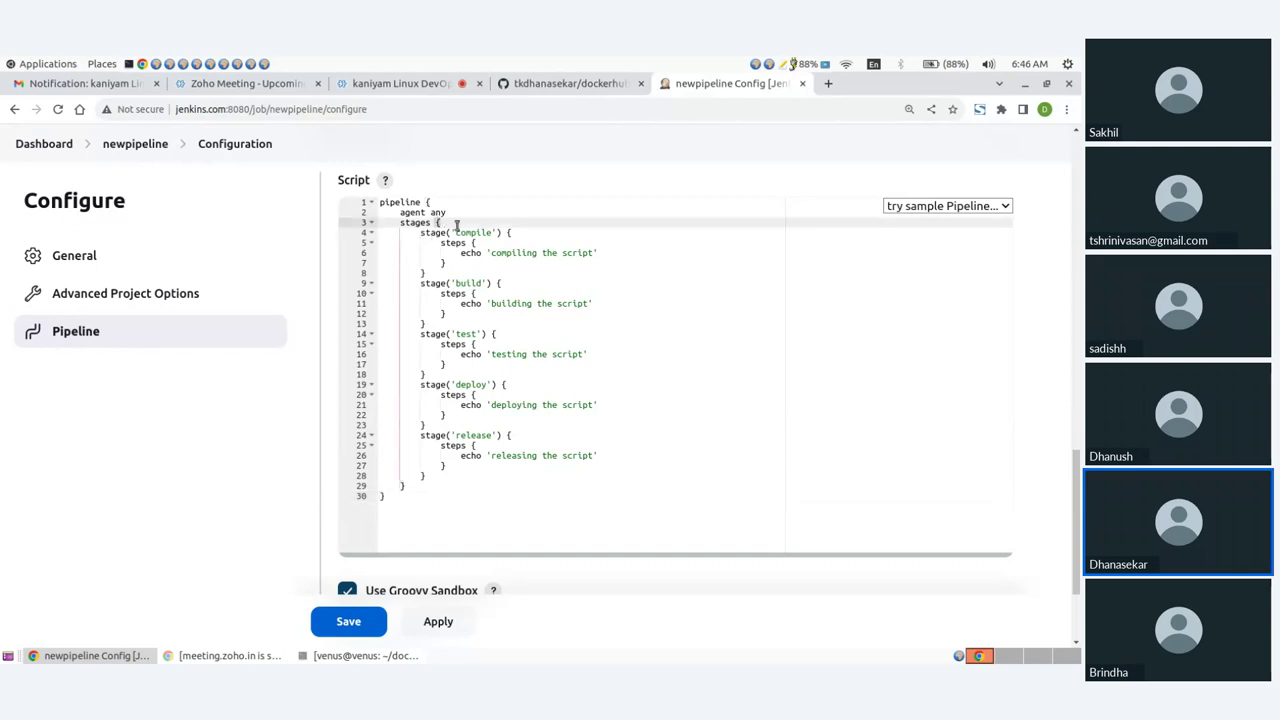
click(455, 231)
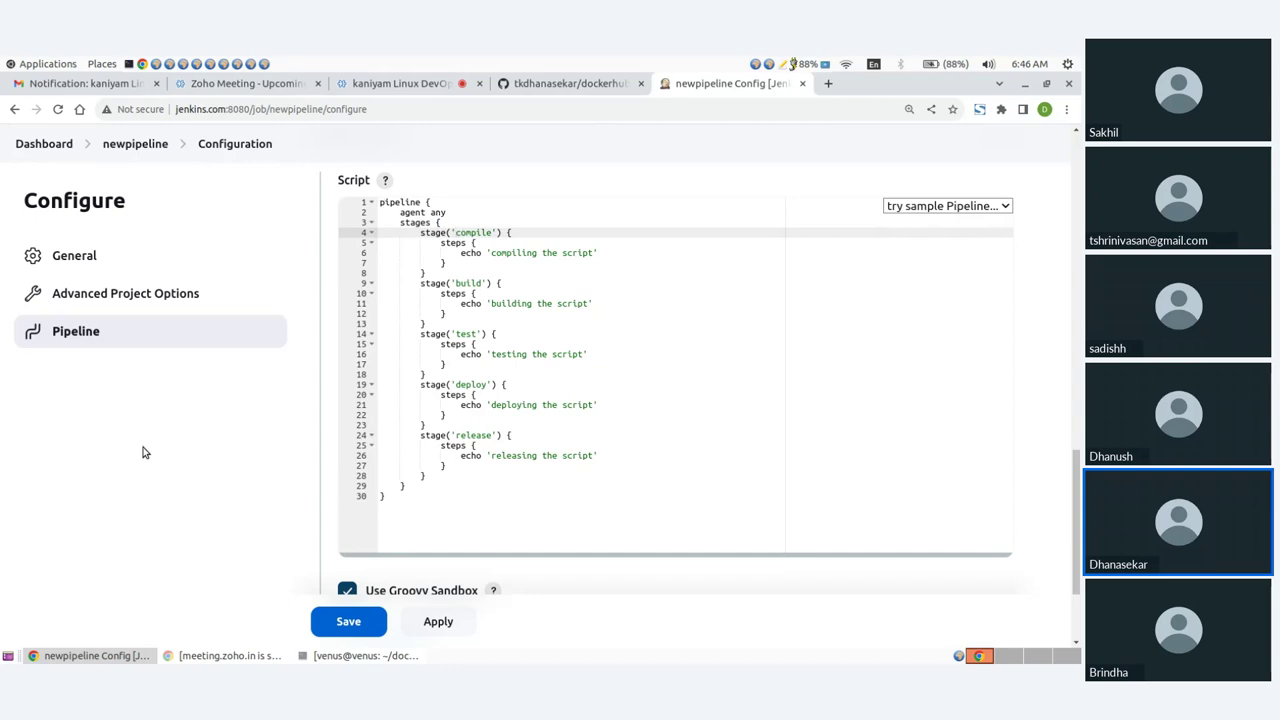
click(438, 621)
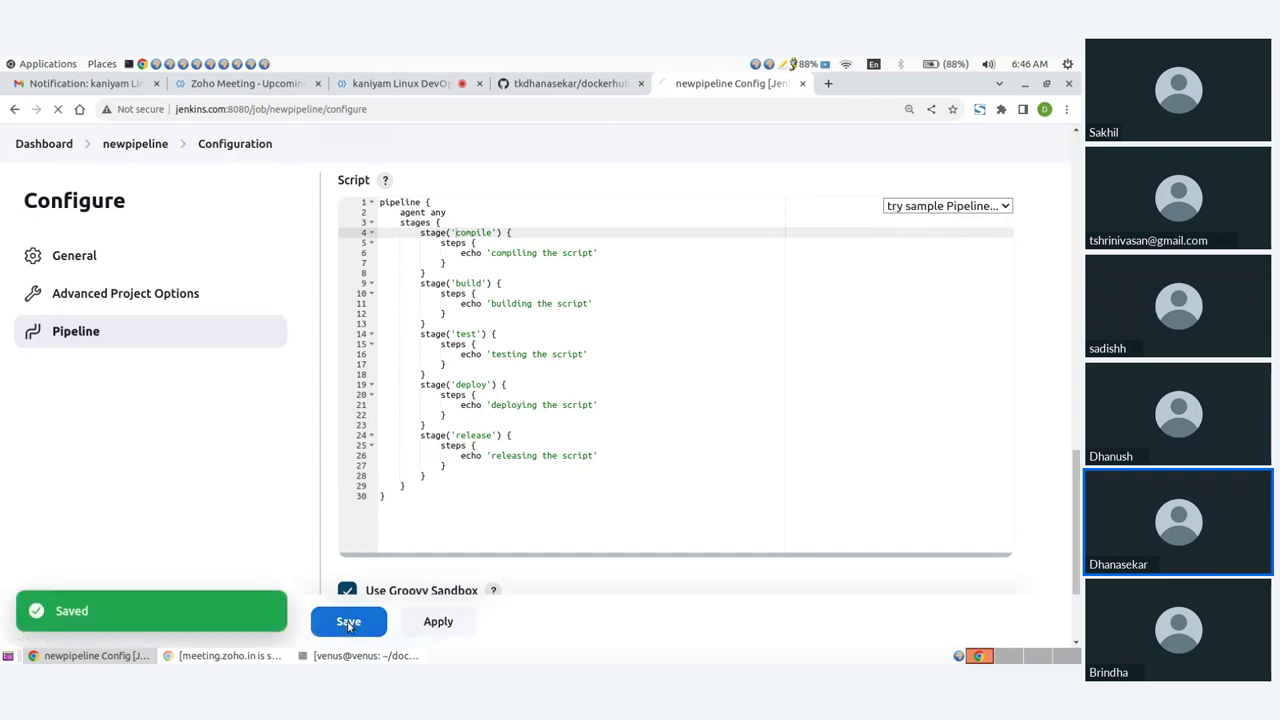
click(349, 621)
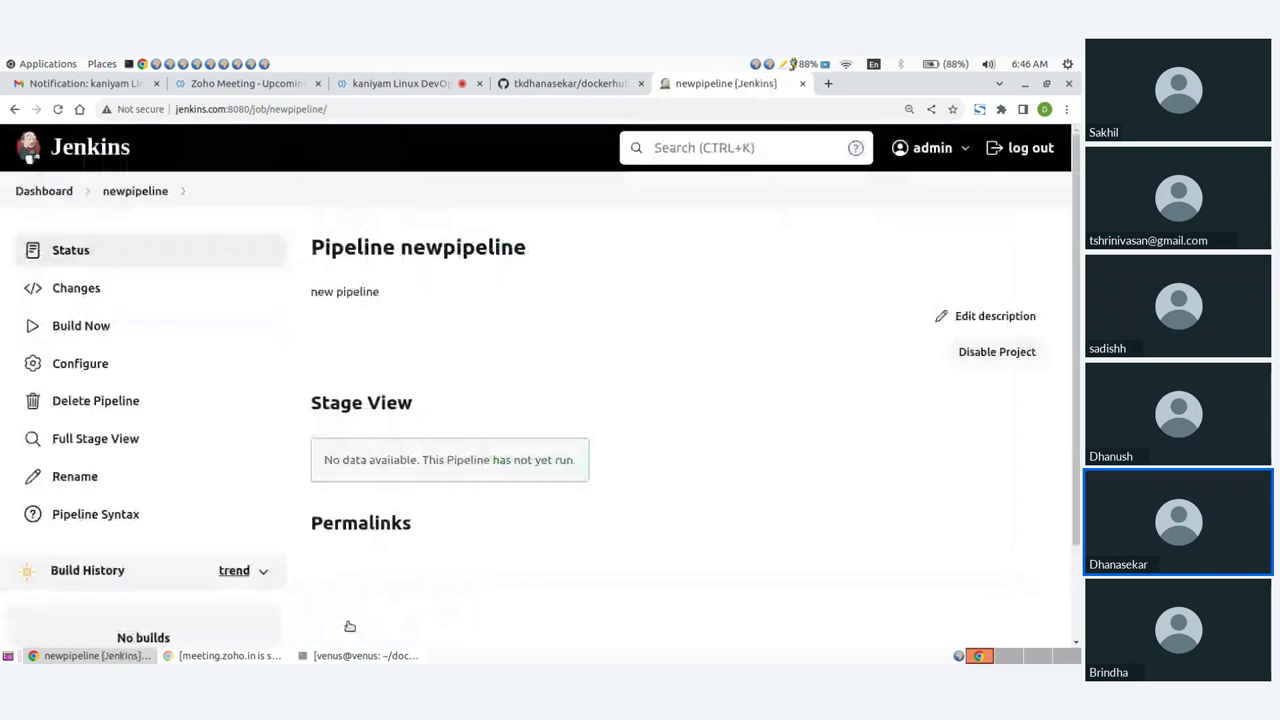
Step: Run build #1 and check its console output showing all five stages passing
click(86, 330)
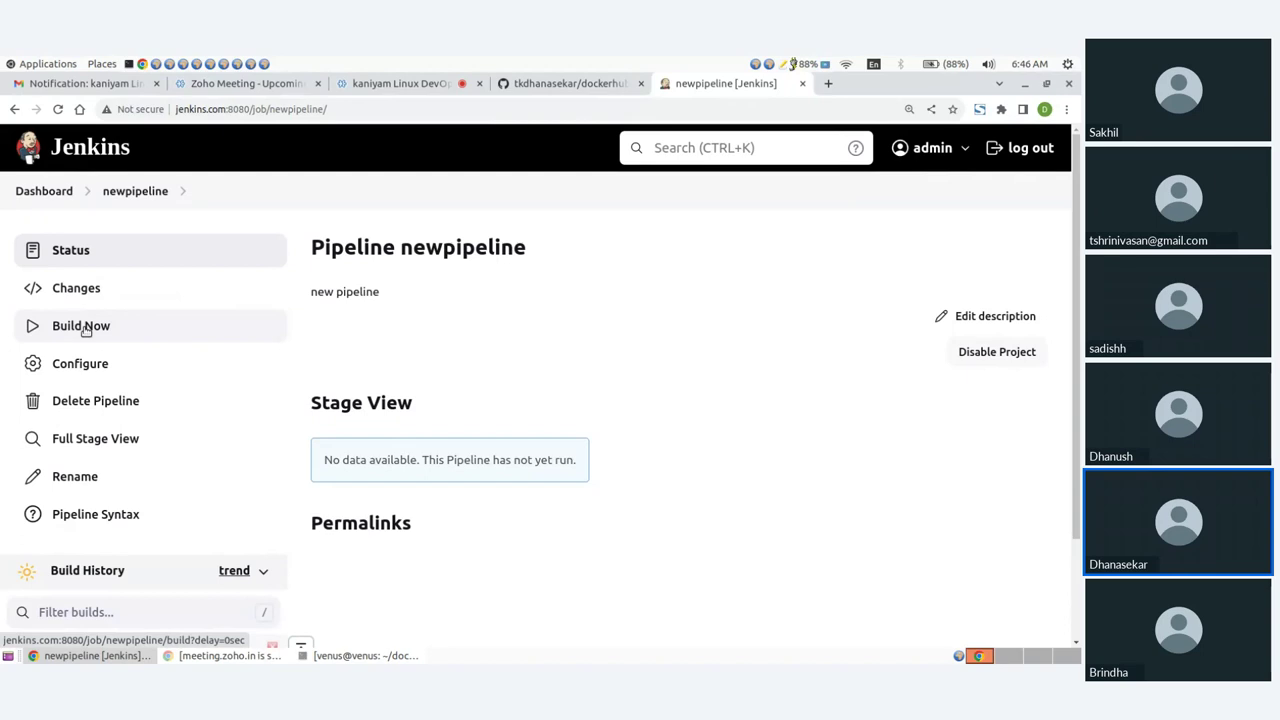
scroll(120, 390, down, 2)
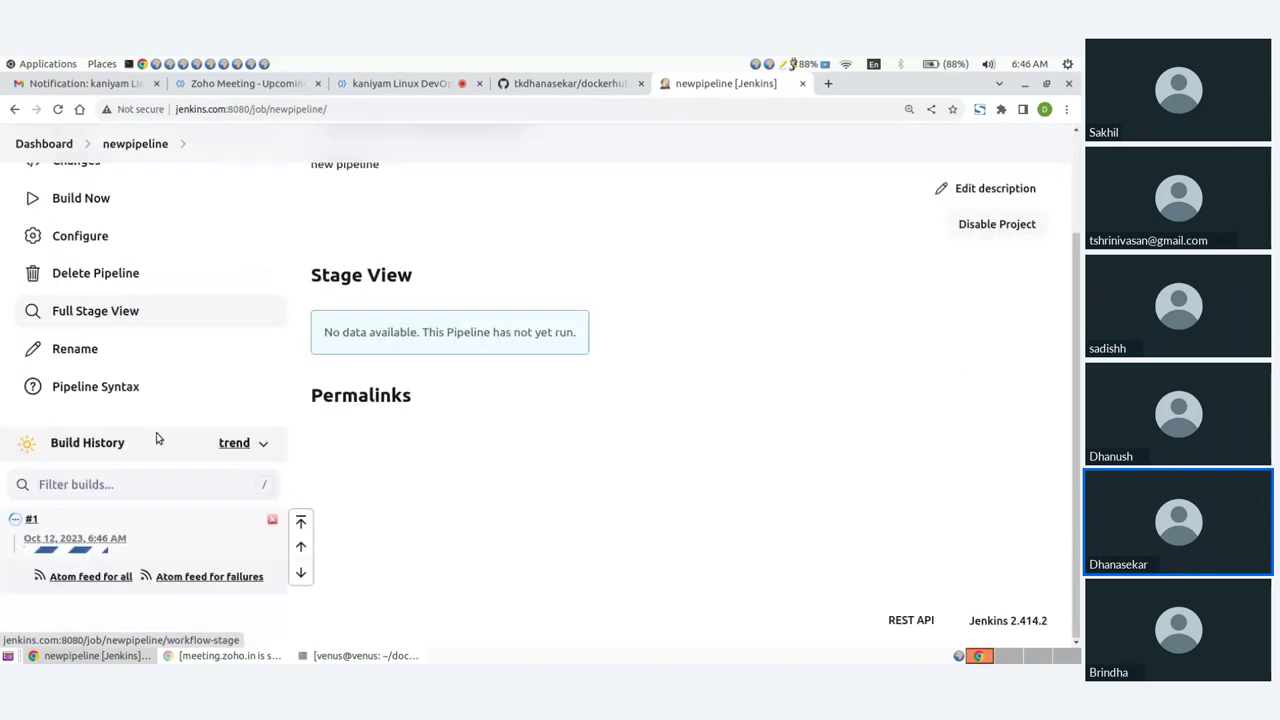
click(15, 522)
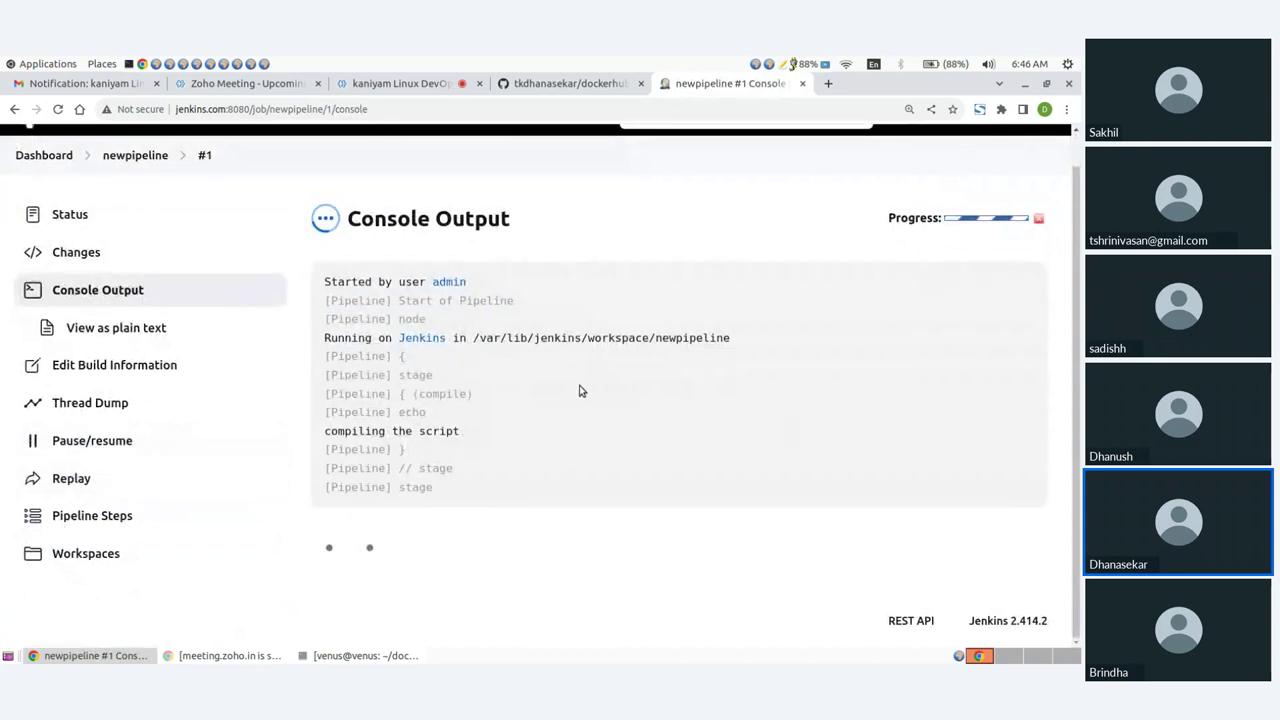
click(135, 155)
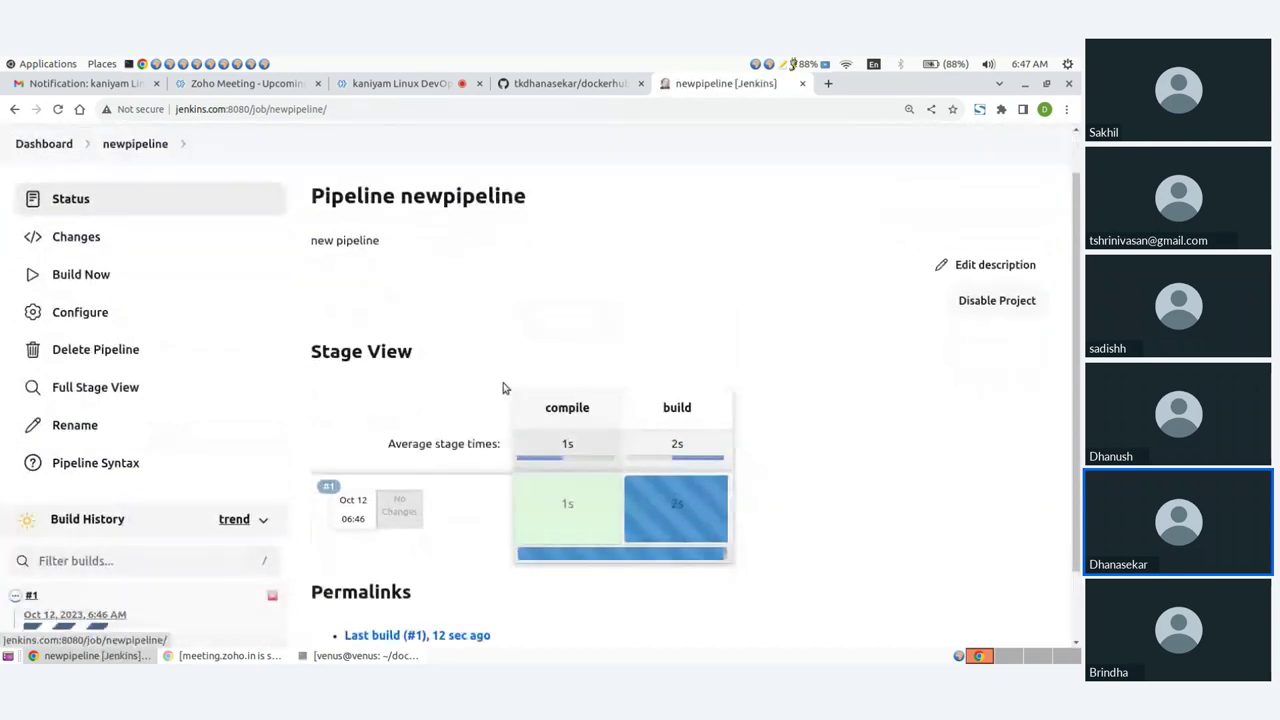
scroll(503, 388, down, 2)
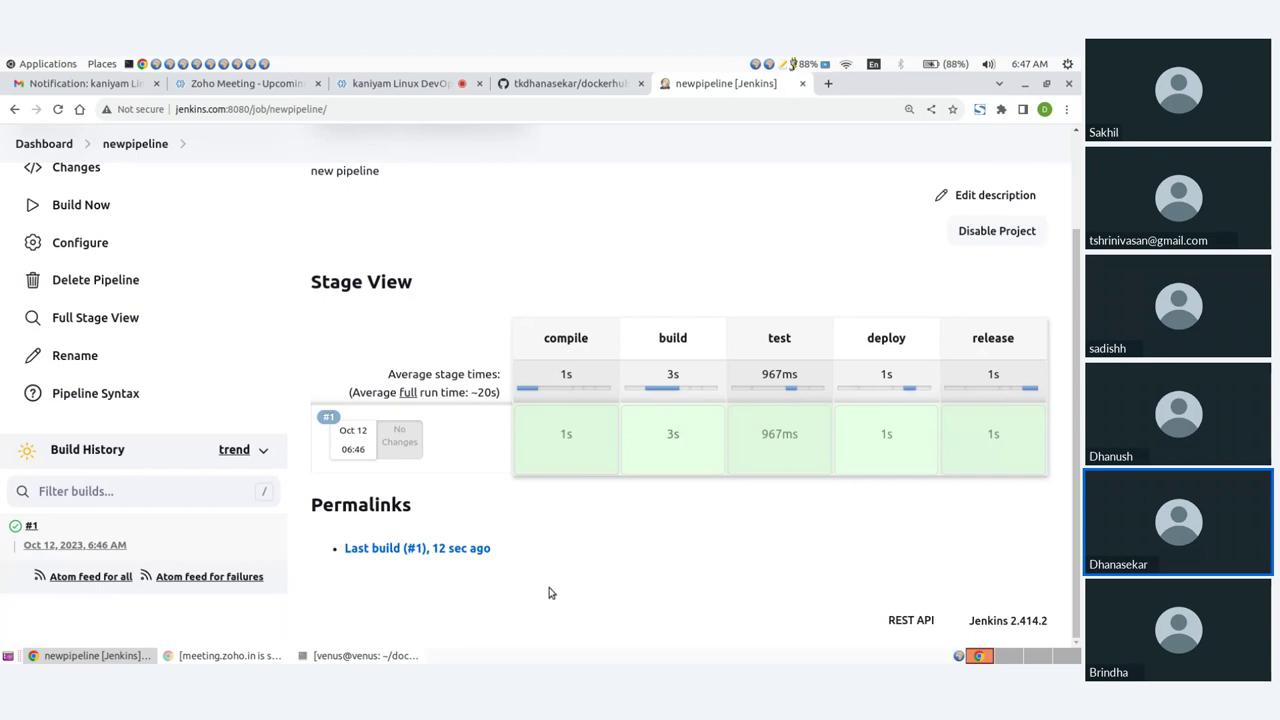
Step: Reopen the newpipeline configuration and scroll to its pipeline script
click(88, 244)
scroll(486, 377, down, 15)
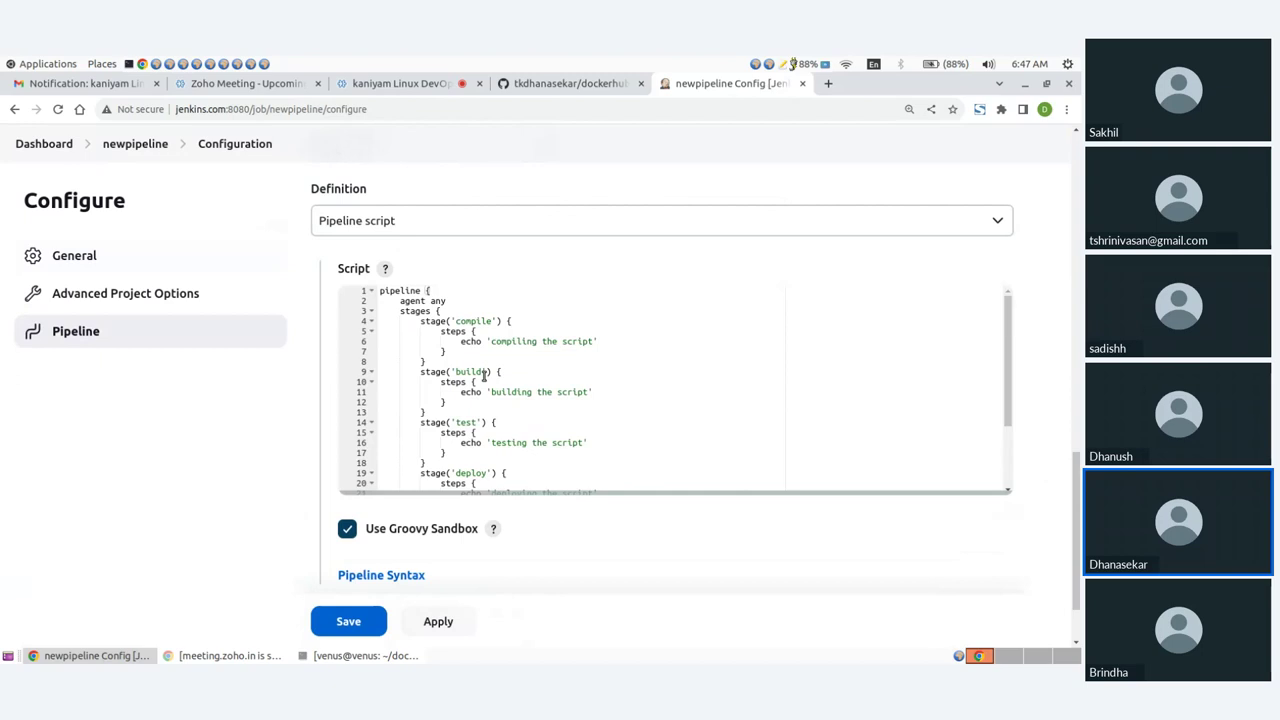
scroll(484, 374, down, 1)
drag(580, 402, 575, 538)
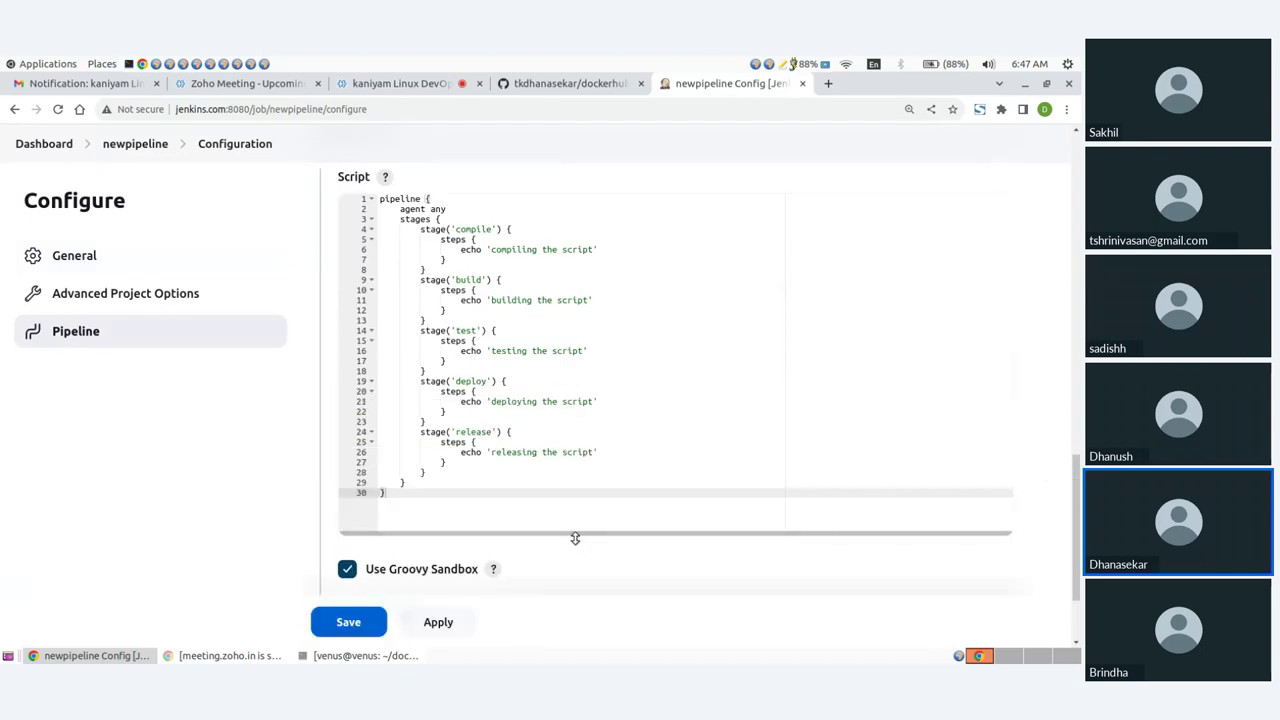
scroll(580, 489, up, 1)
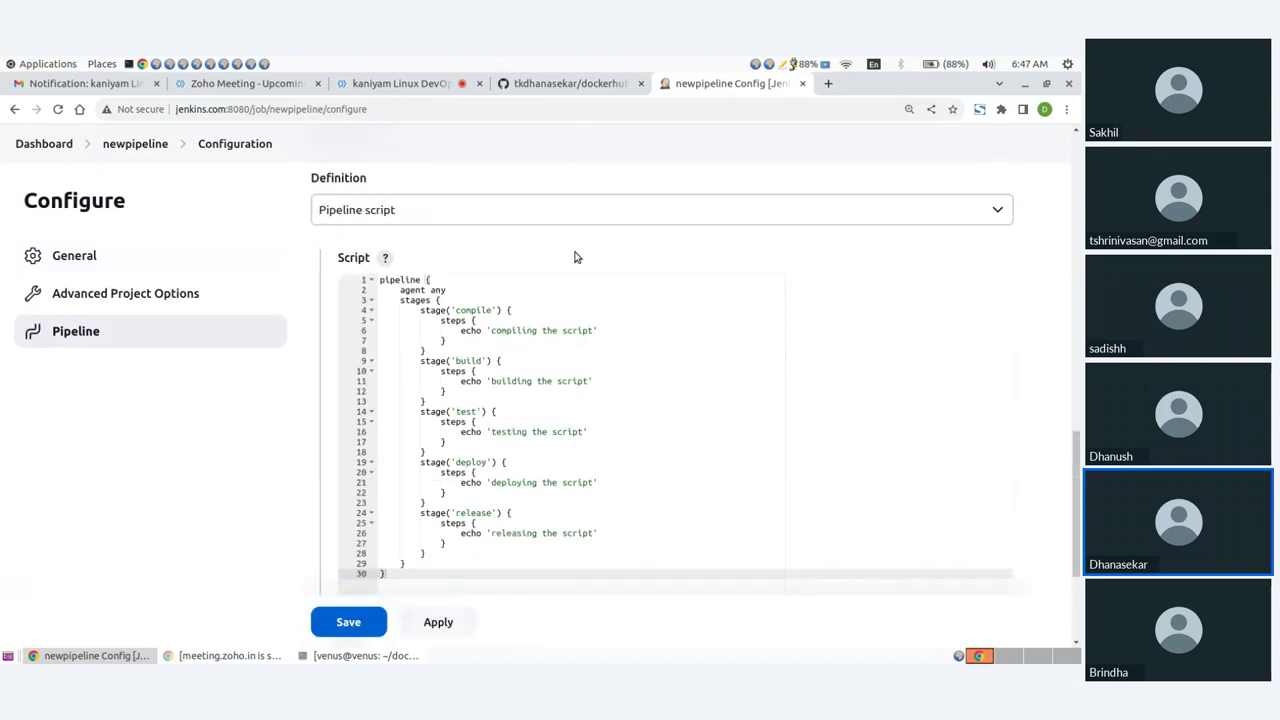
Step: Switch to the Zoho Meeting tab and stop sharing the screen
click(415, 83)
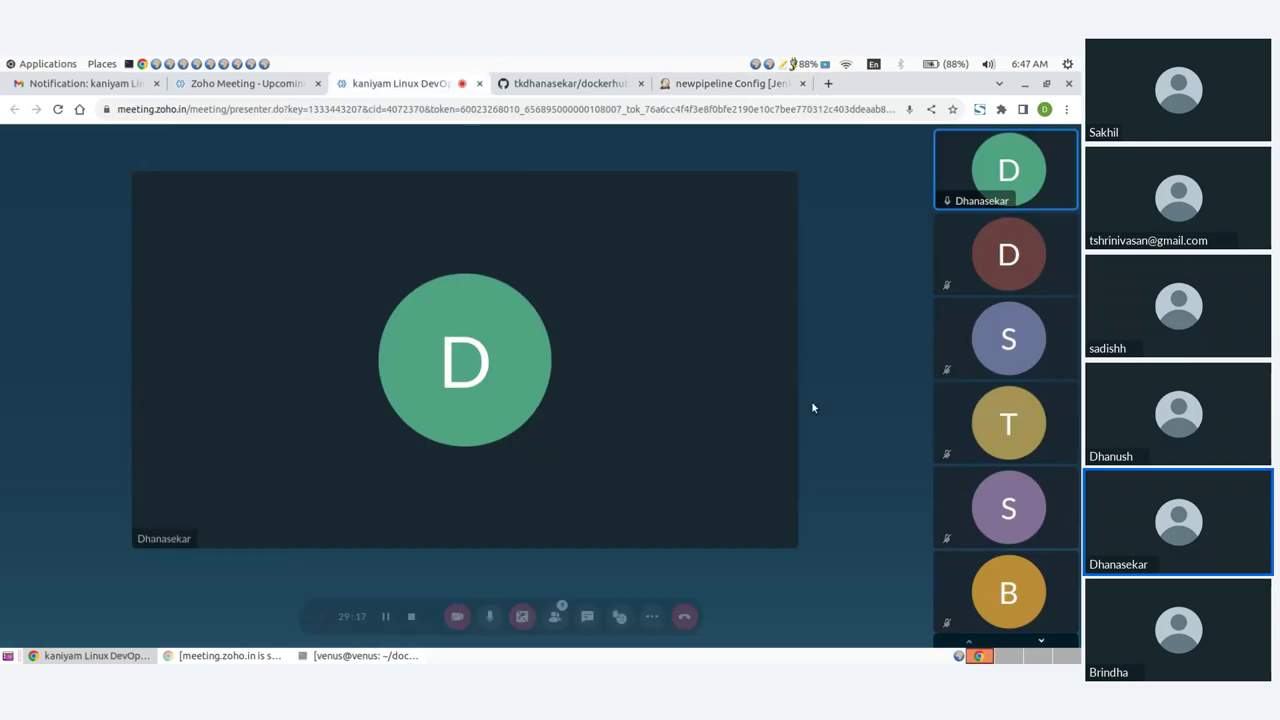
click(522, 616)
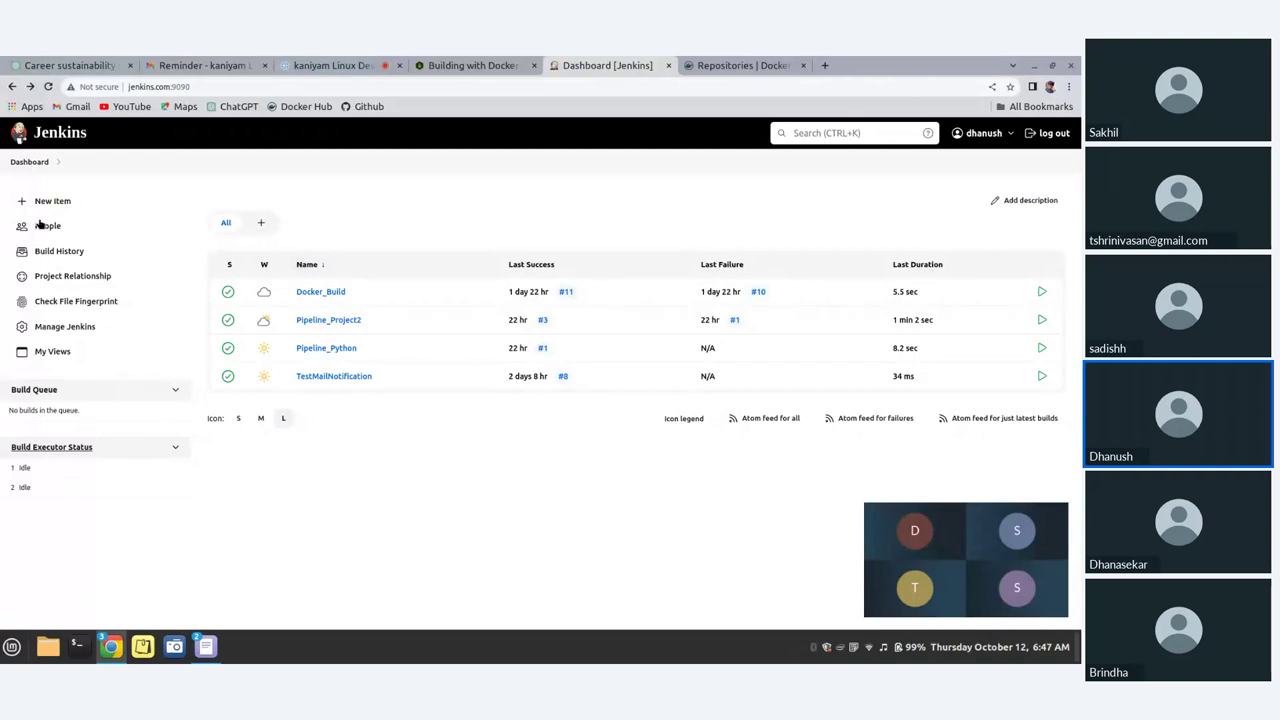
Step: Close the meeting thumbnail and create a Pipeline item named 'Pipeline_Script'
click(47, 86)
click(1056, 513)
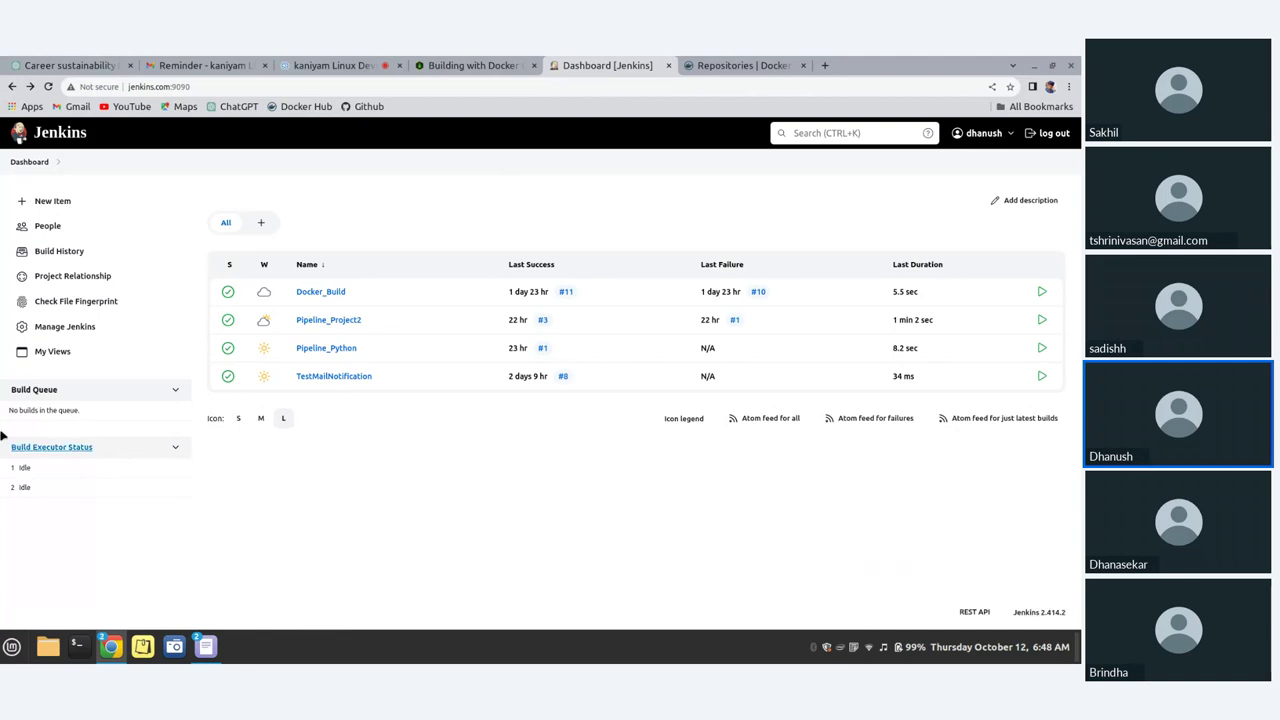
click(58, 203)
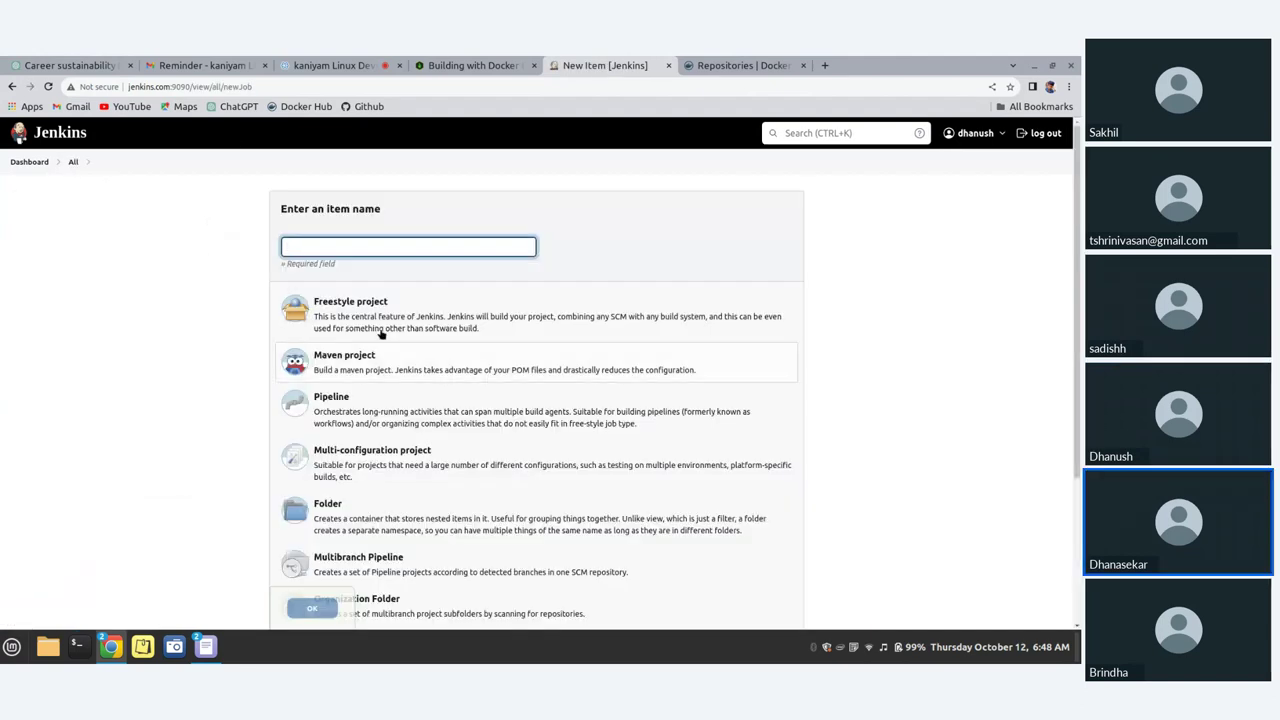
click(329, 244)
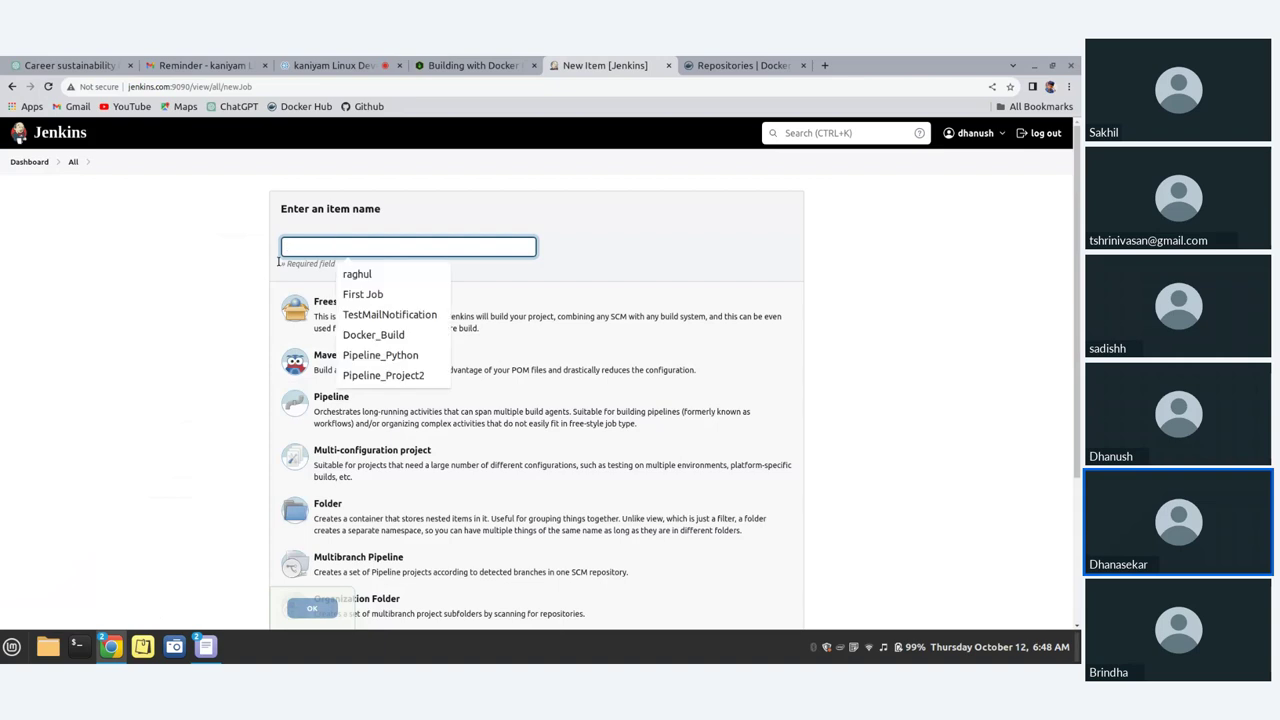
click(26, 162)
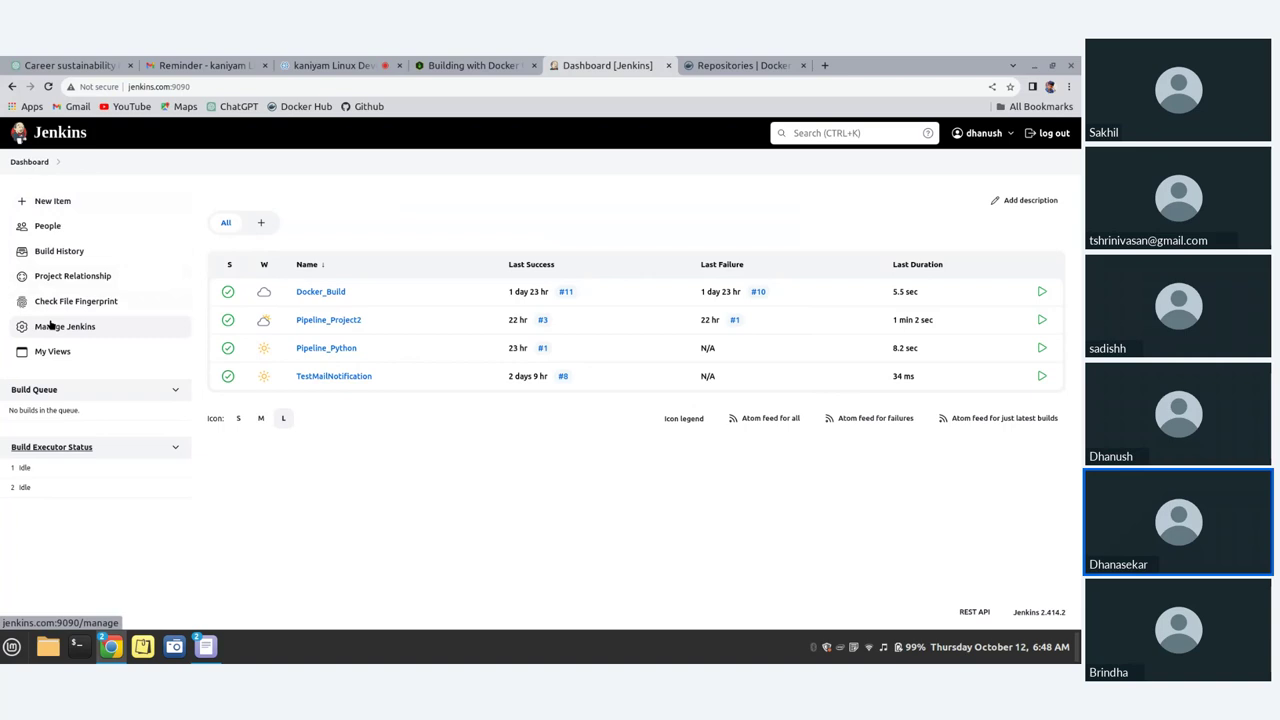
click(52, 201)
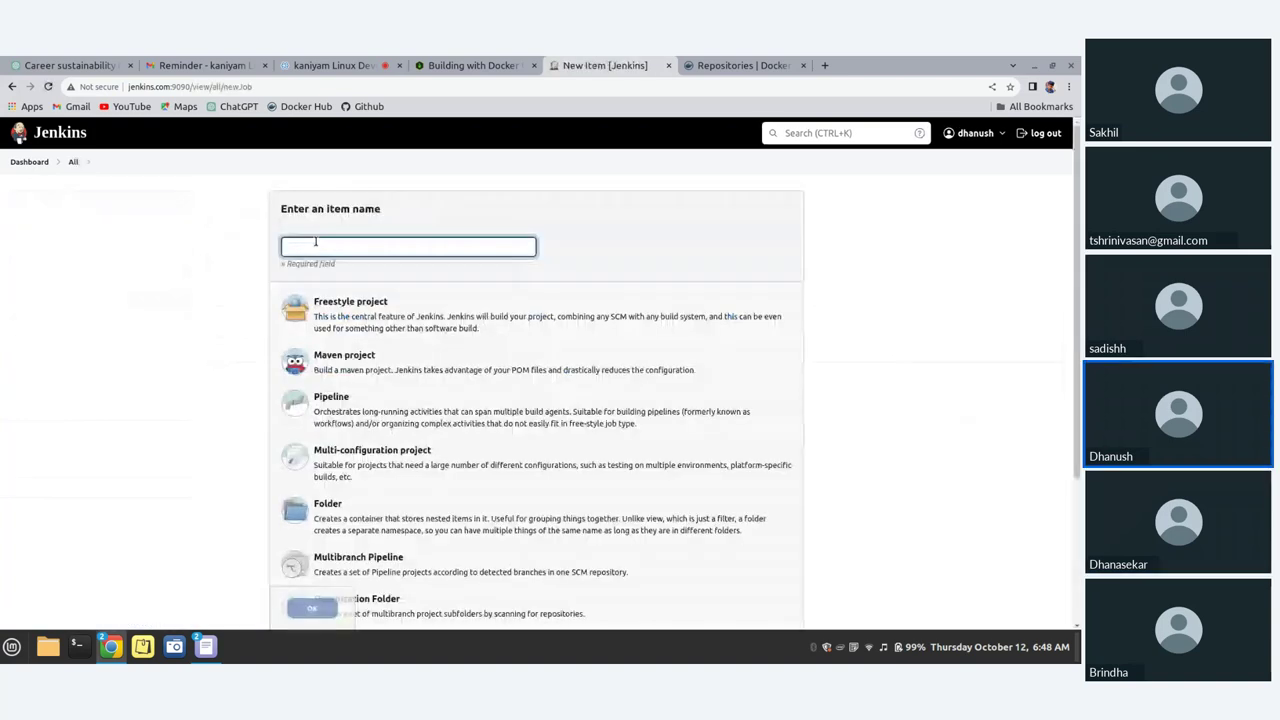
text(Pipeline)
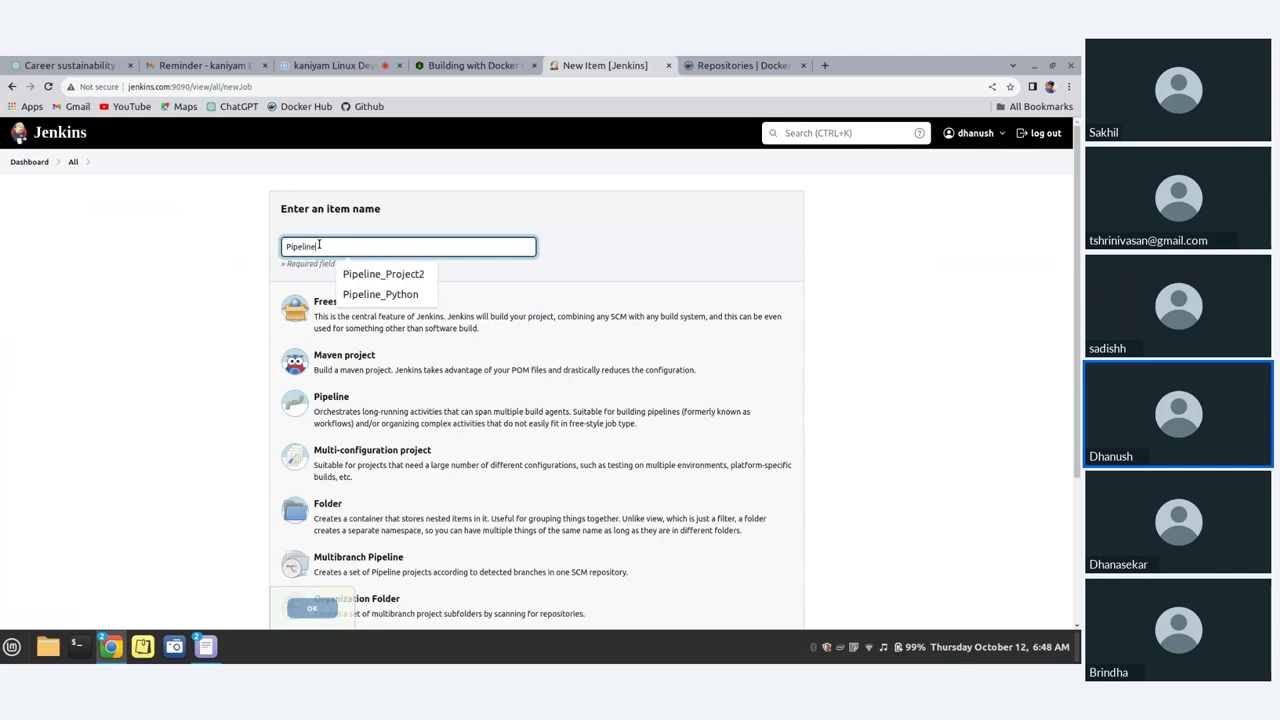
text(_Script)
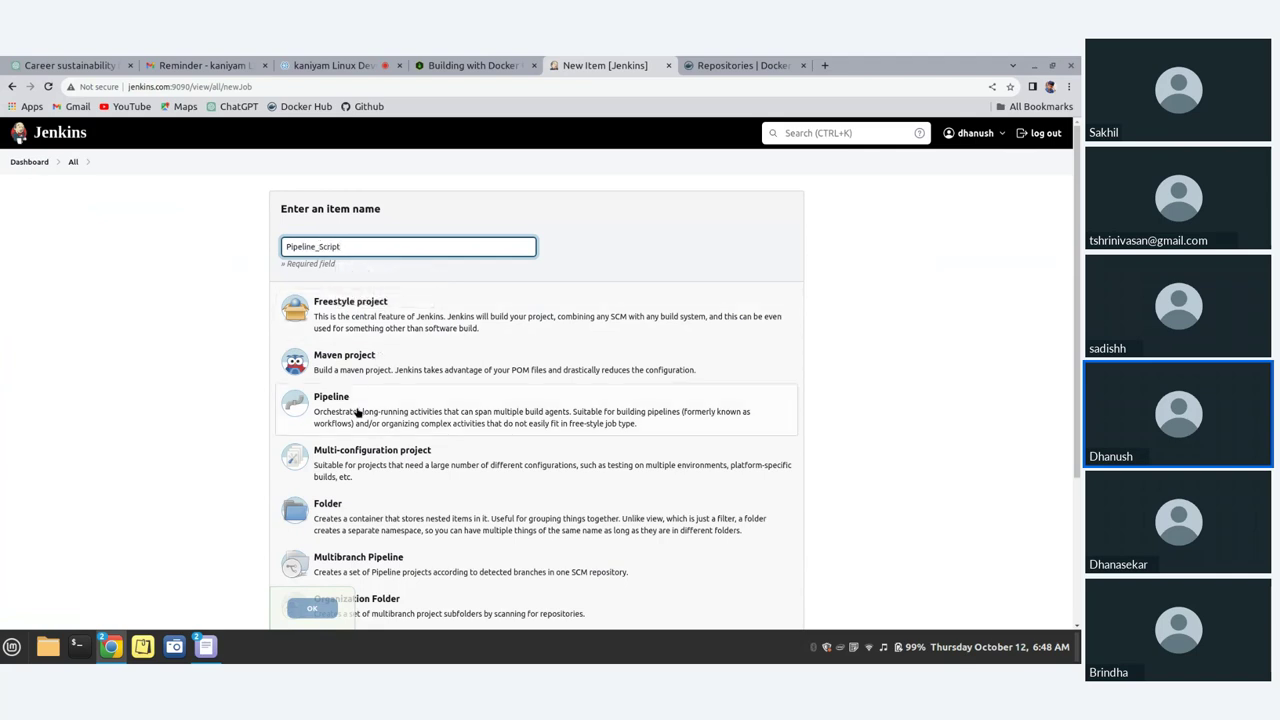
click(400, 390)
scroll(360, 500, down, 1)
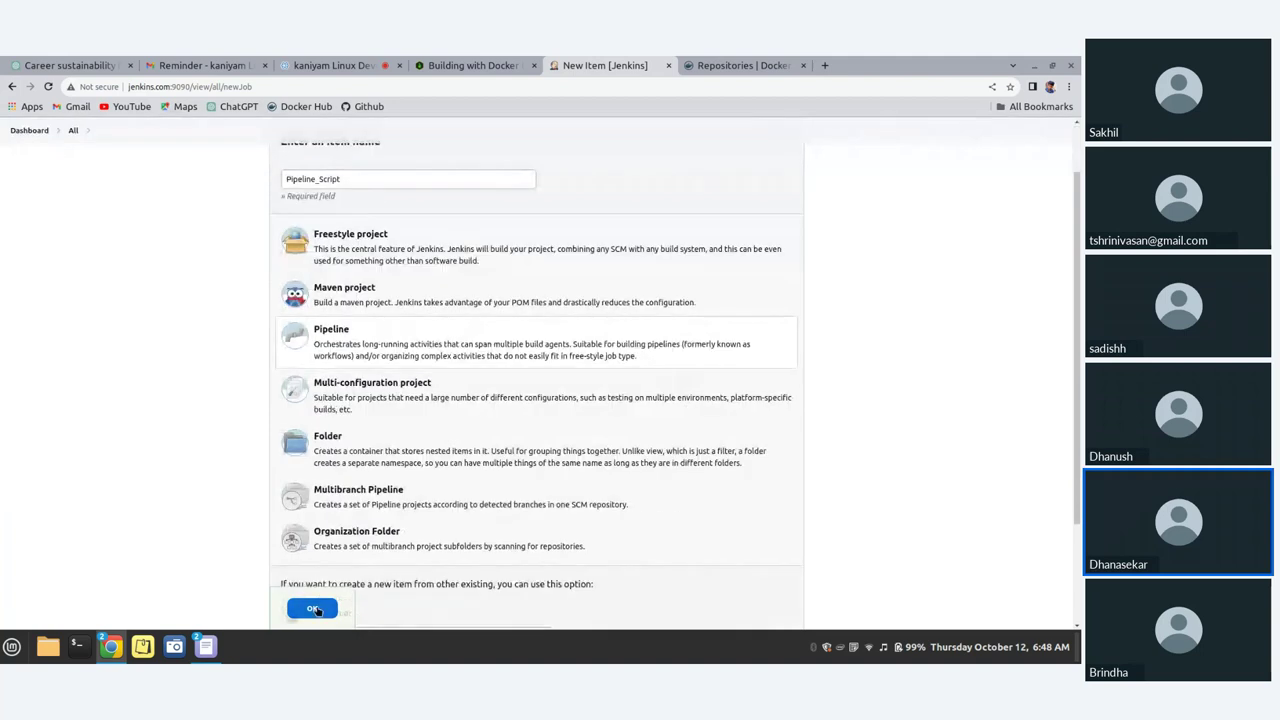
click(314, 609)
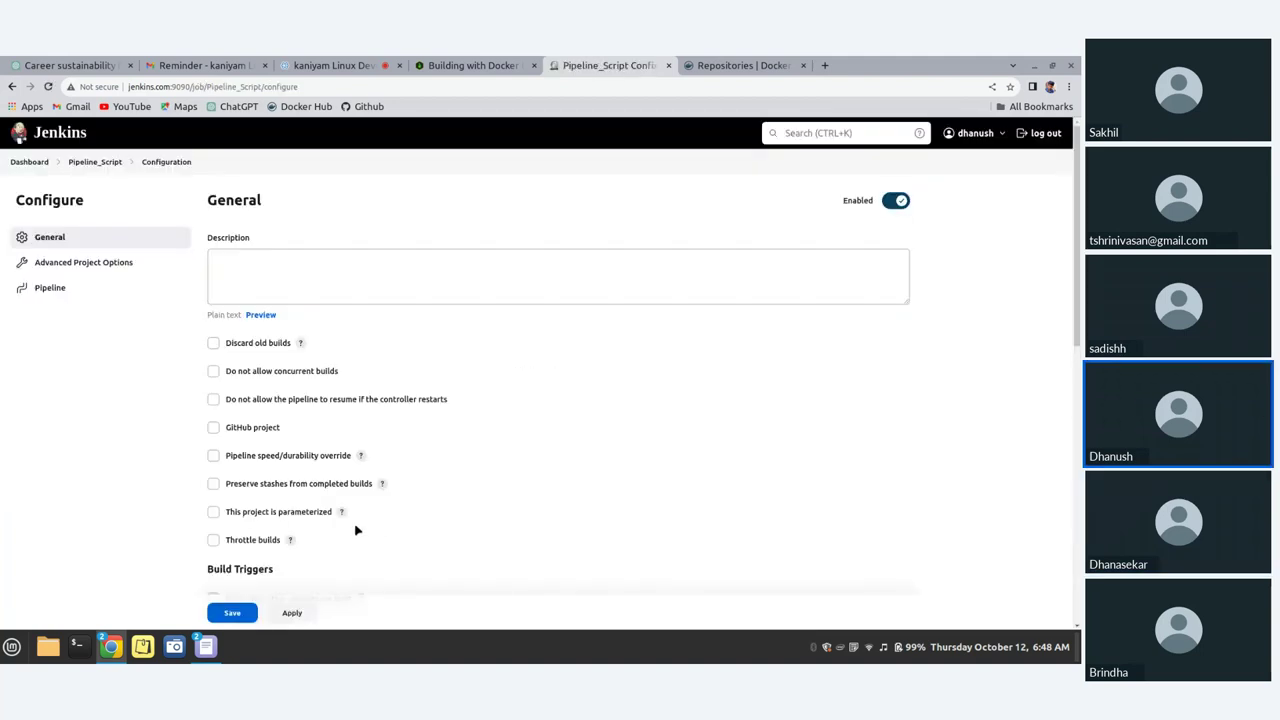
Step: Enter 'Pipeline_Console' as the job description and scroll down to the empty Pipeline script editor
click(254, 263)
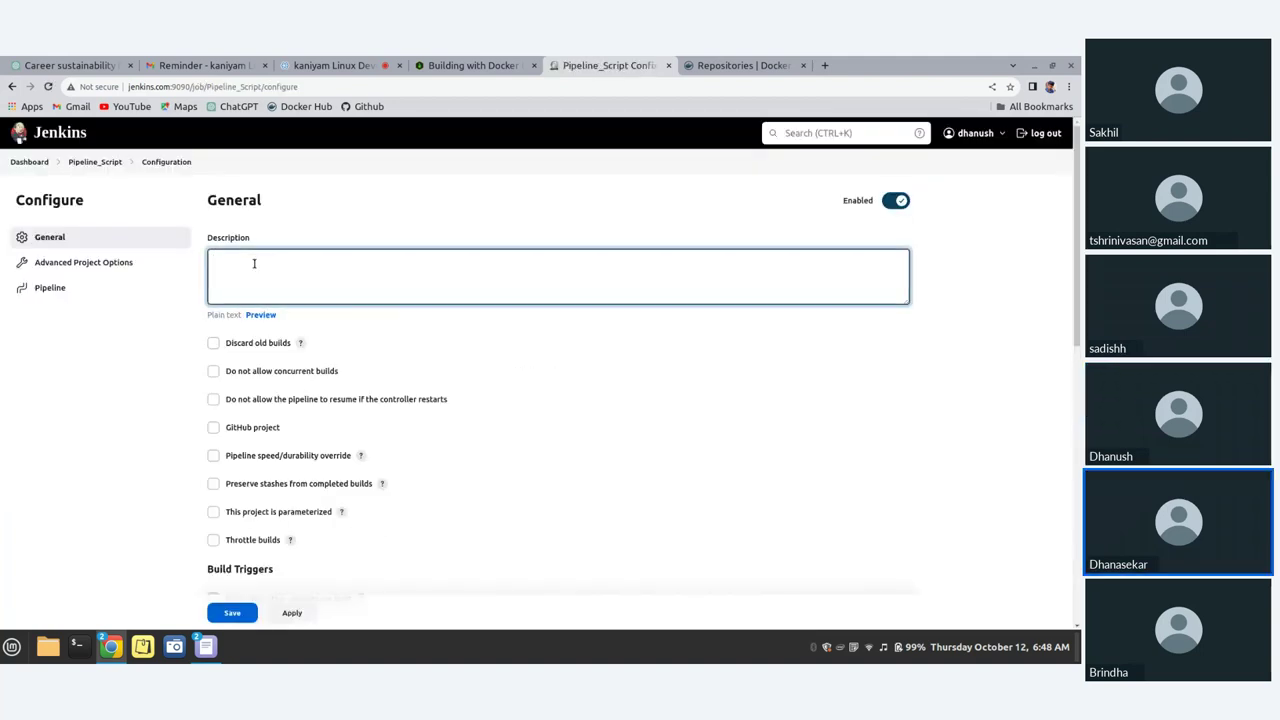
text(Pipeline _Console)
scroll(268, 474, down, 1)
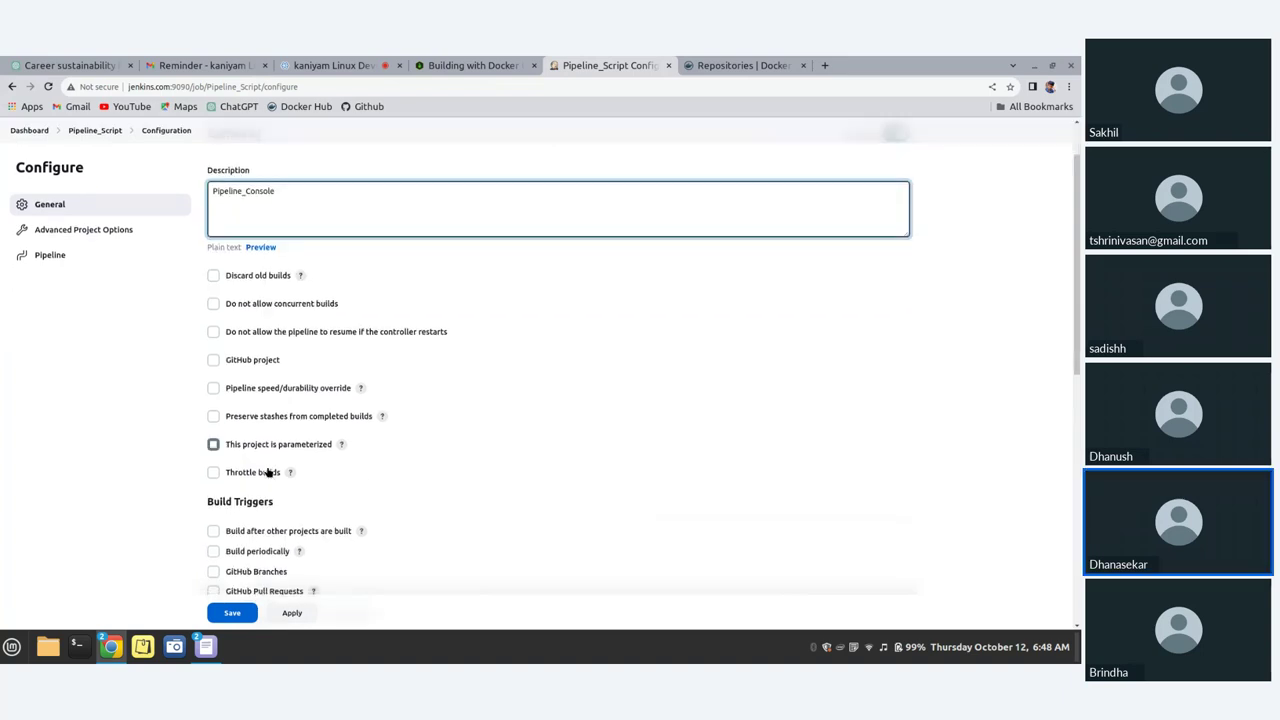
scroll(268, 474, down, 3)
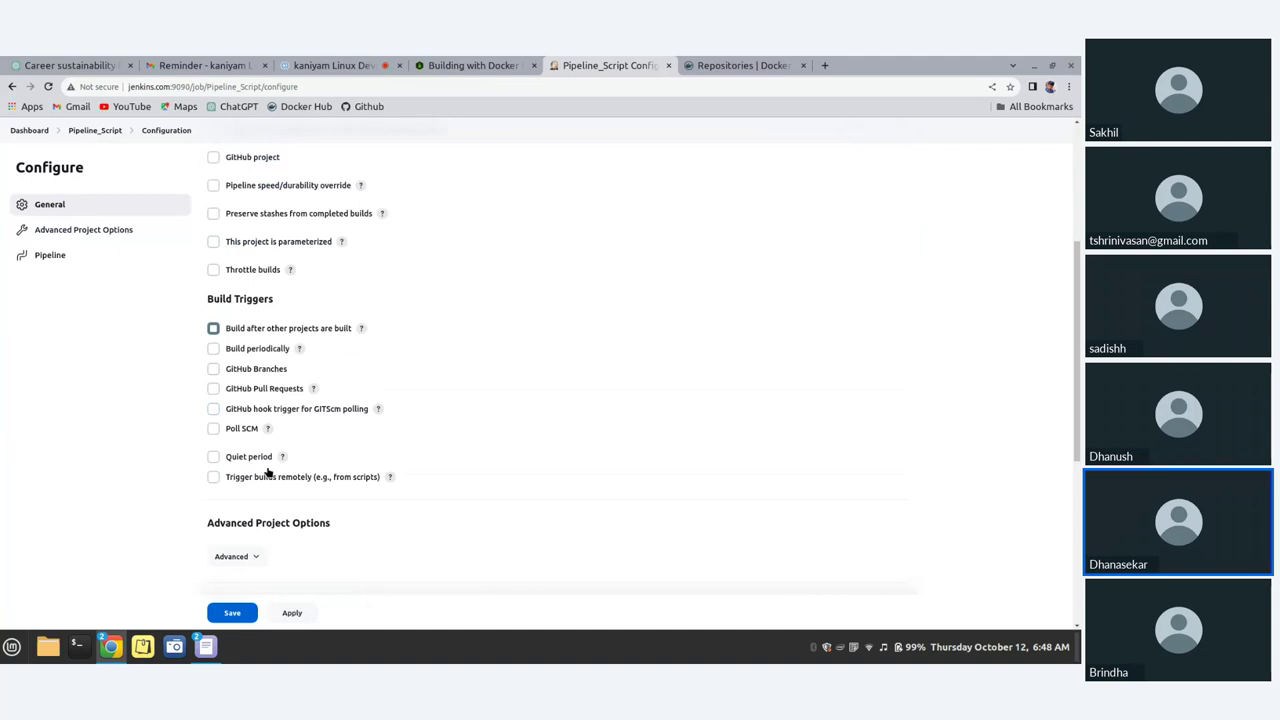
scroll(268, 474, down, 5)
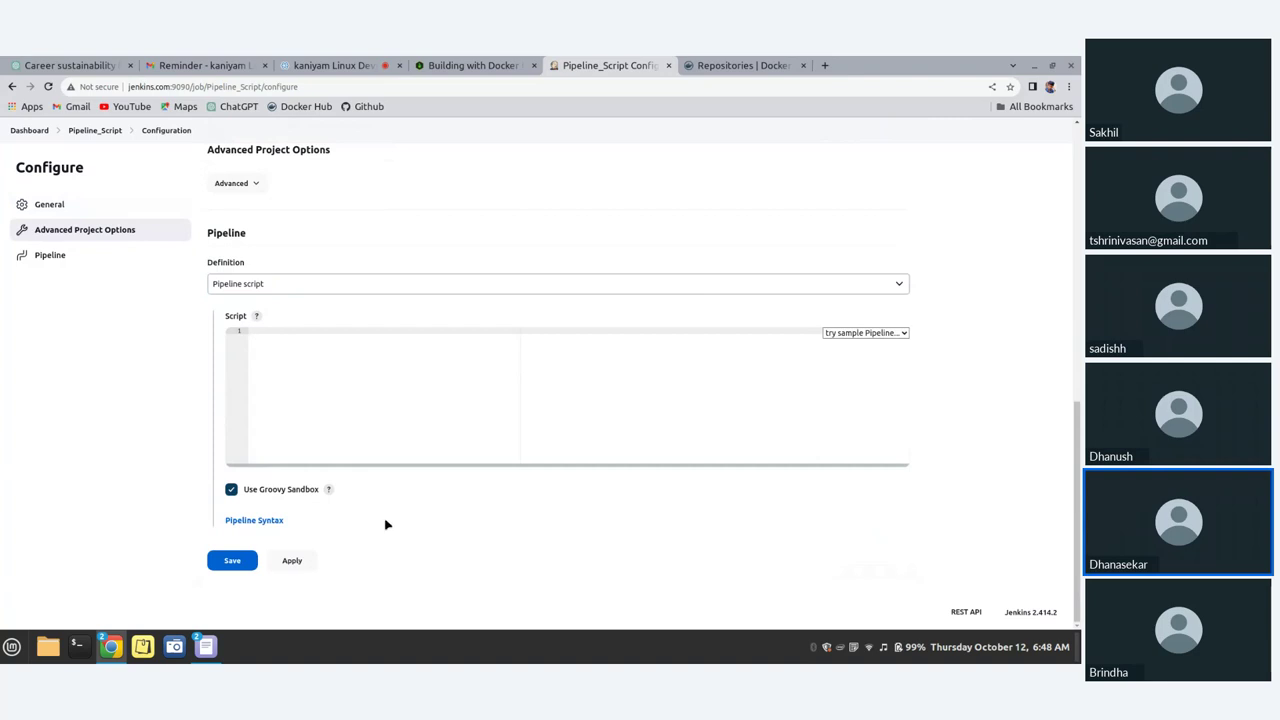
Step: Make the script editor taller and enter 'pipeline {' on its first line
drag(546, 463, 557, 598)
scroll(557, 507, down, 3)
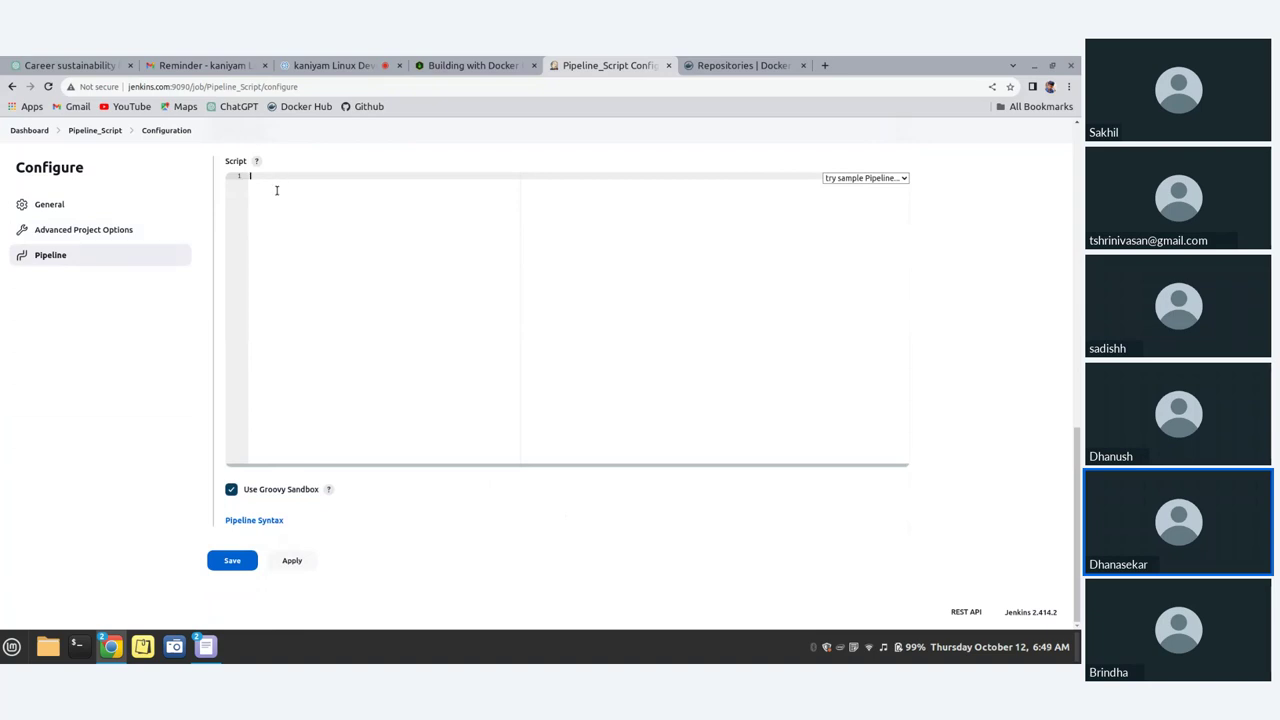
click(276, 190)
text(#)
text(ipelin)
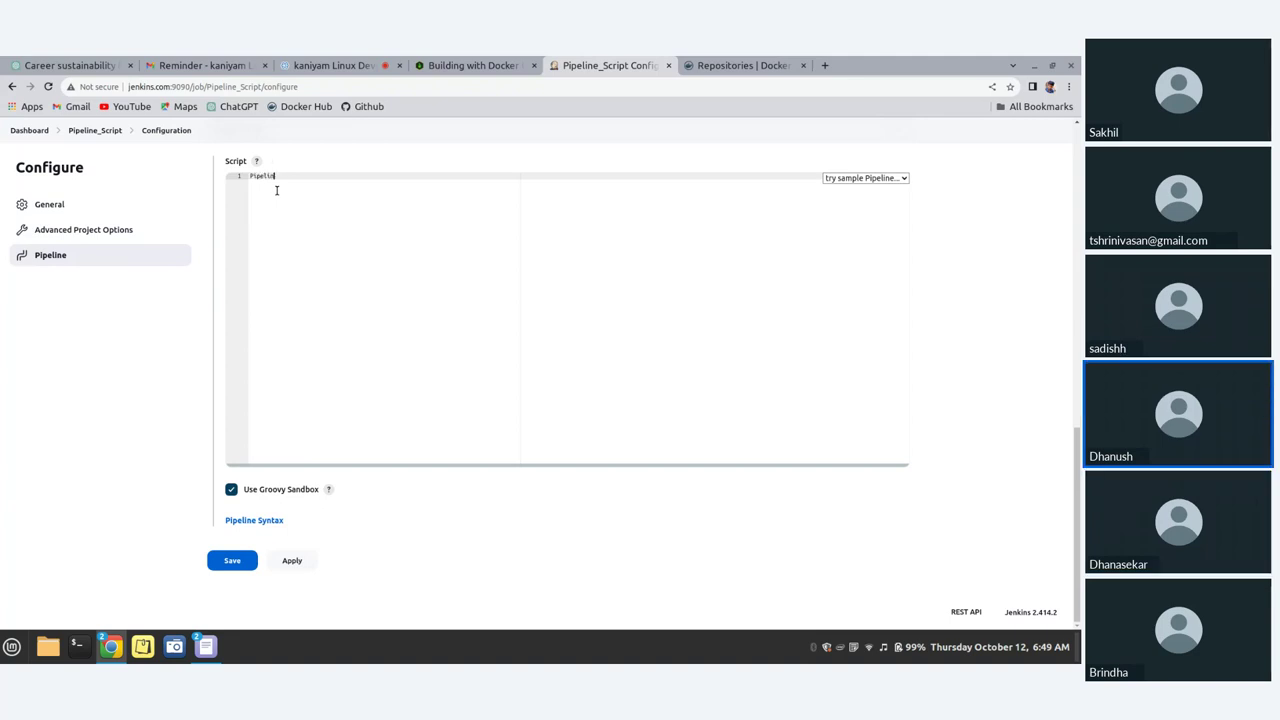
text(e {)
key(Home)
key(Delete)
text(p)
click(306, 177)
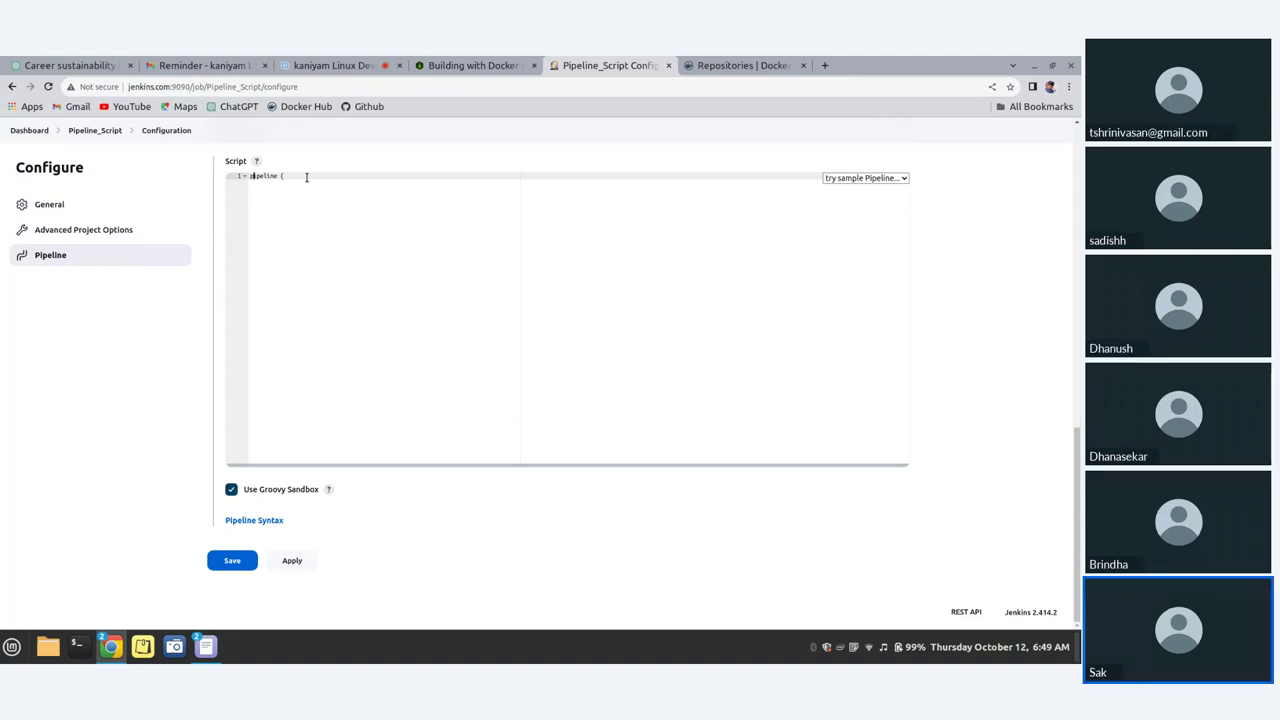
Step: Zoom the page to 150% and add 'agent any' on line 2
key(ctrl+plus)
key(ctrl+plus)
key(ctrl+plus)
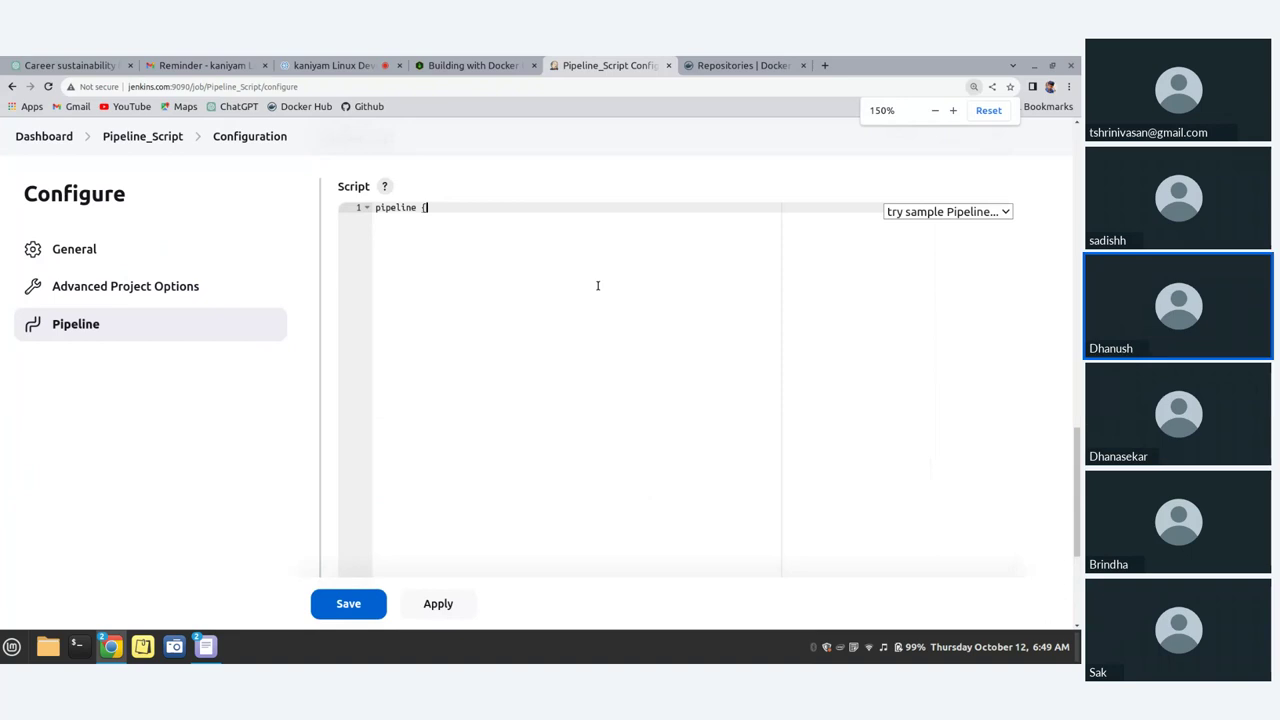
scroll(520, 232, down, 2)
scroll(506, 243, up, 3)
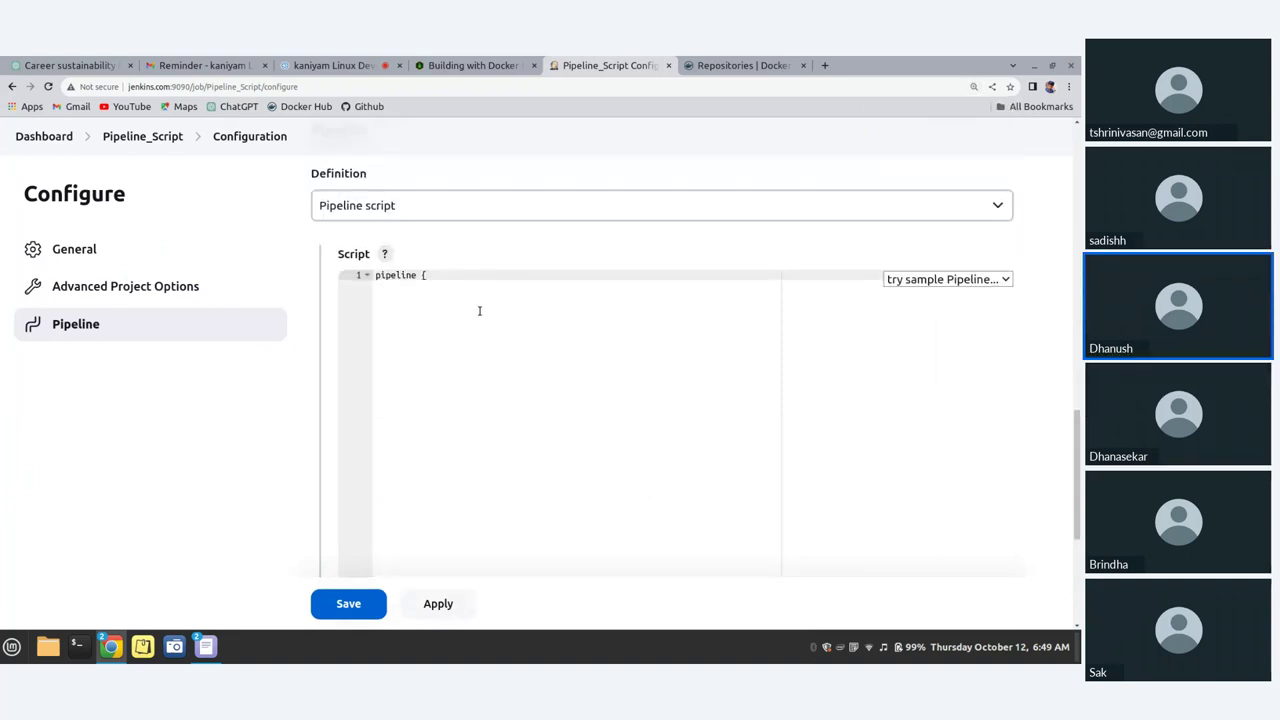
key(Return)
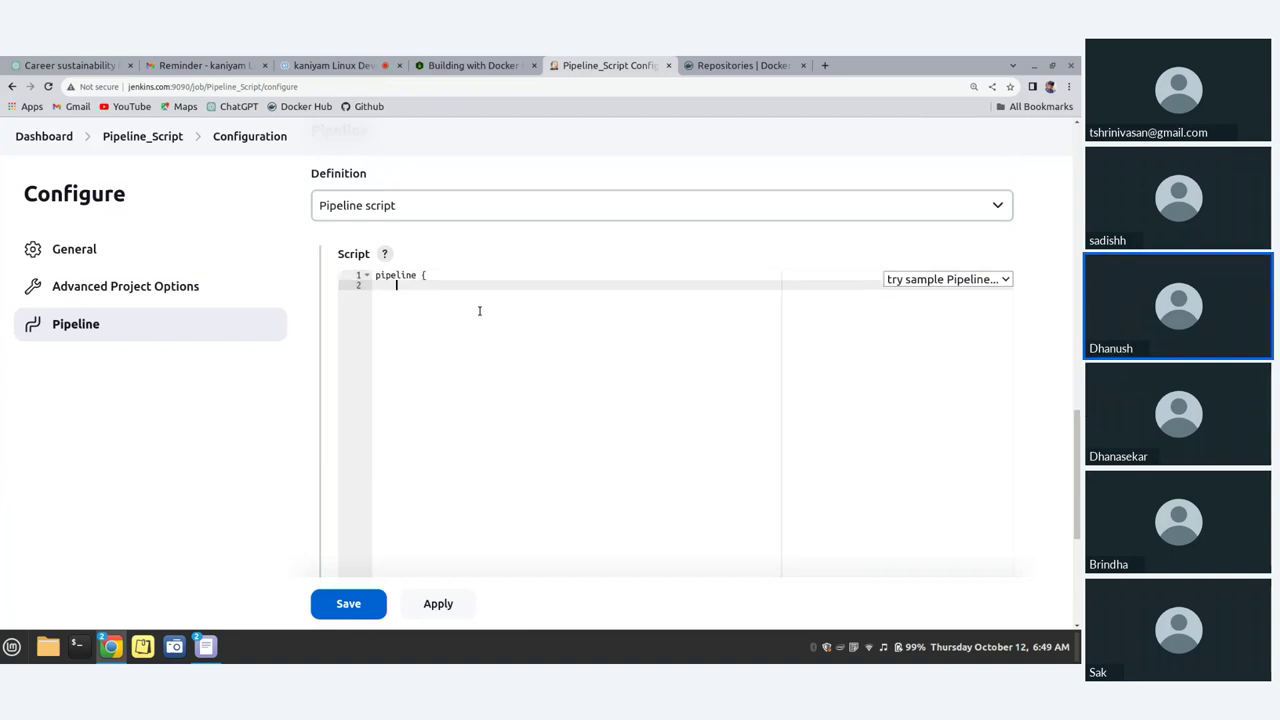
text(s)
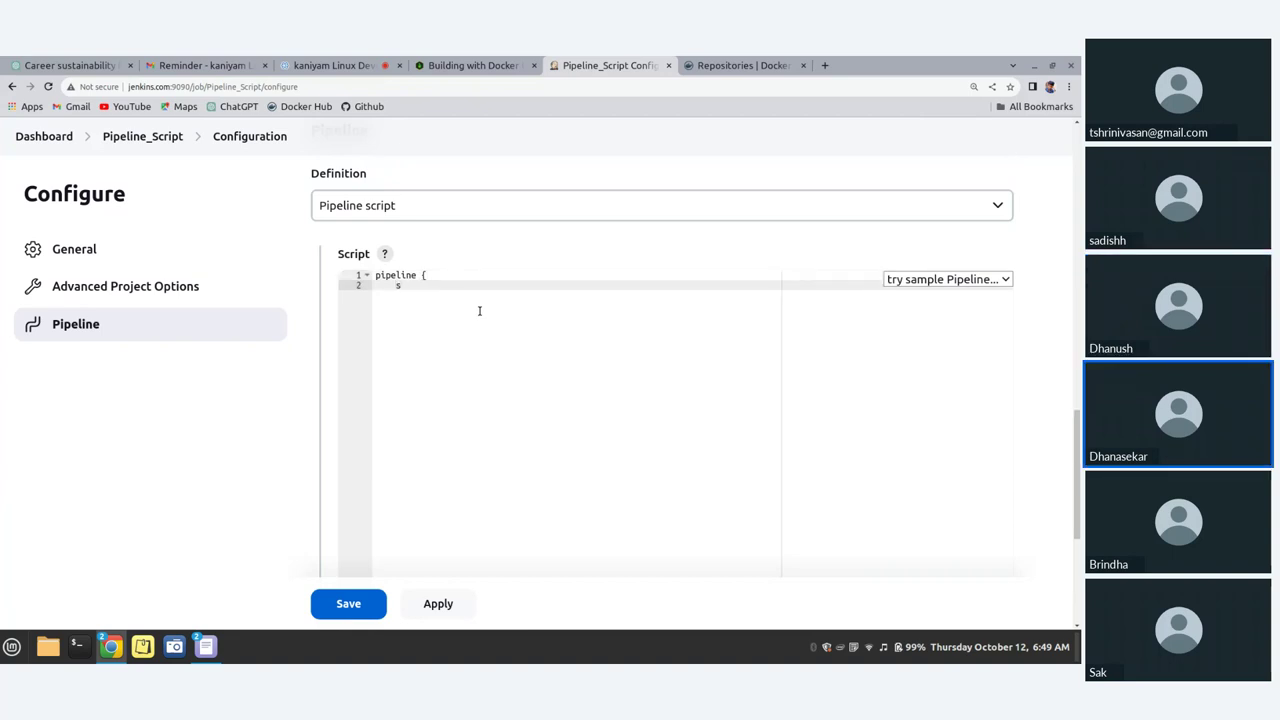
key(BackSpace)
text(agent any)
Step: Add 'stages' and an opening brace on the following two lines
key(Return)
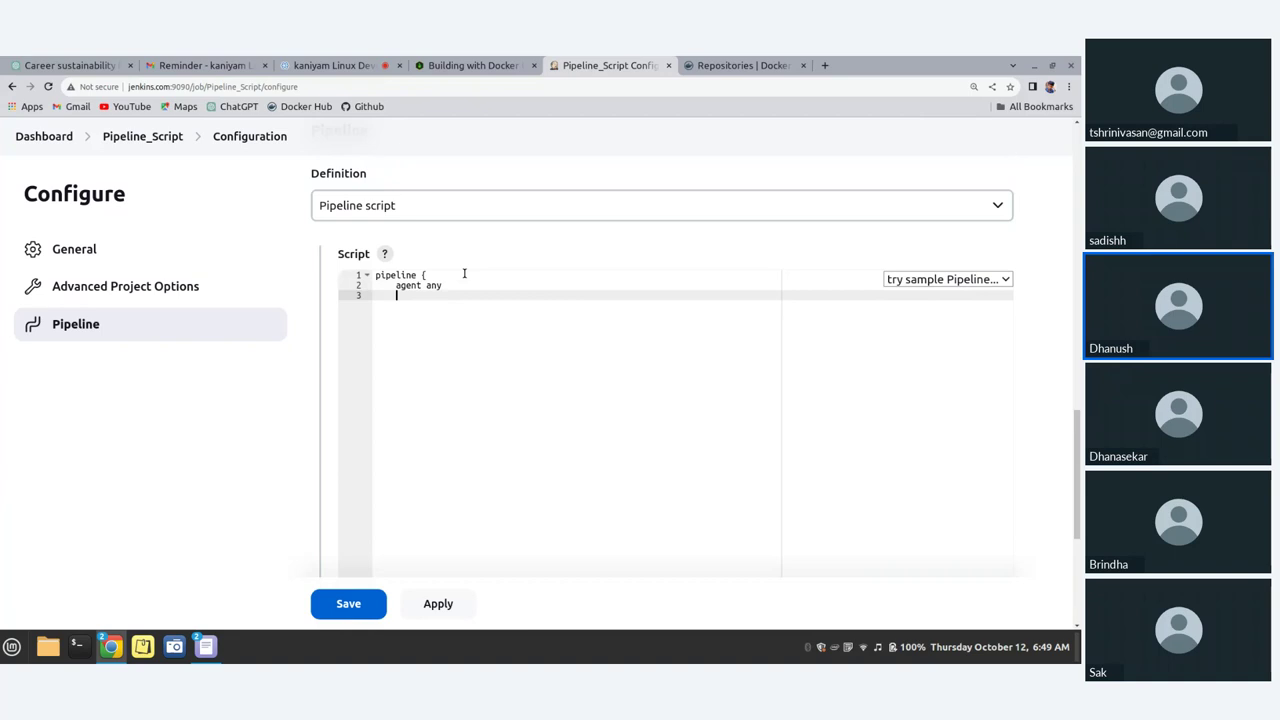
text(stages)
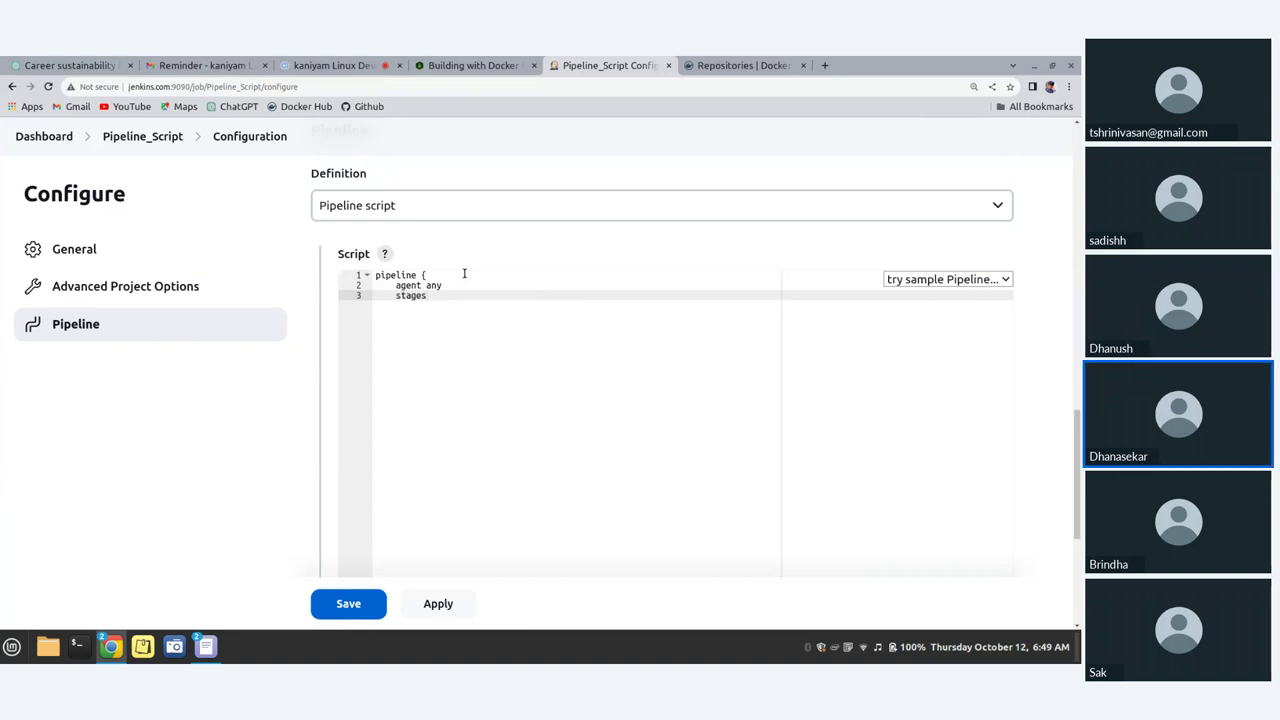
key(Return)
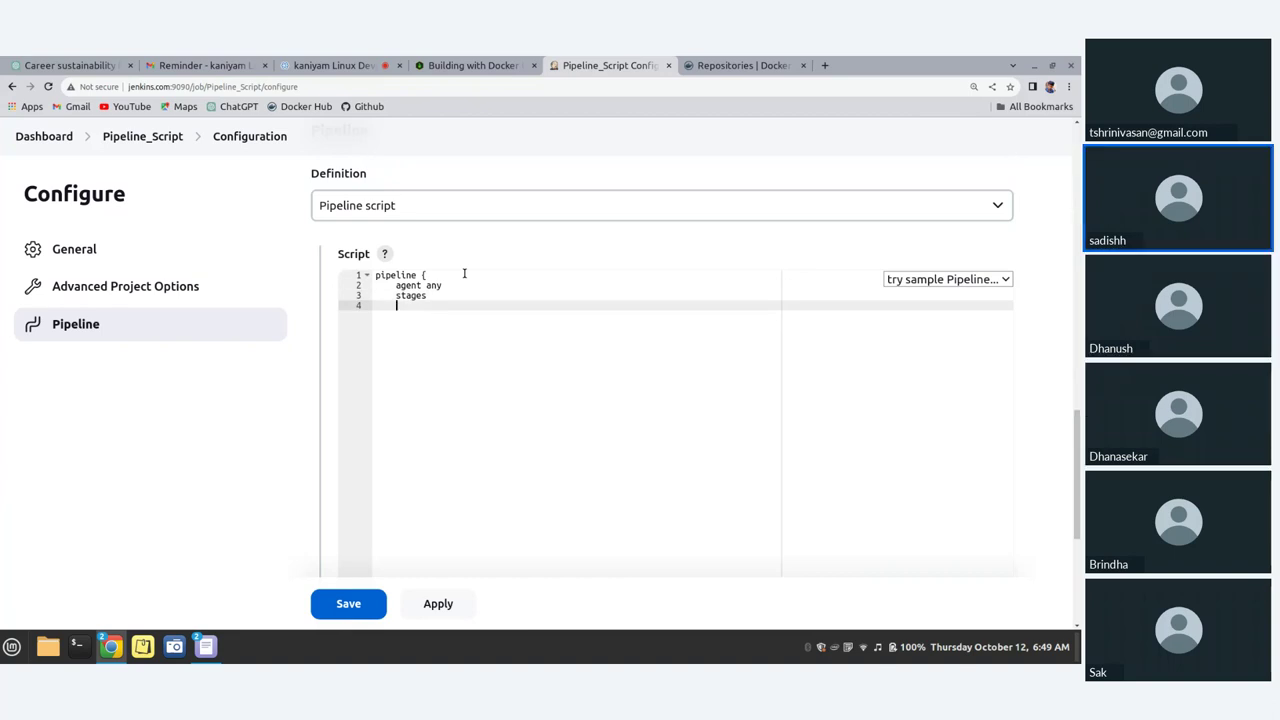
text({)
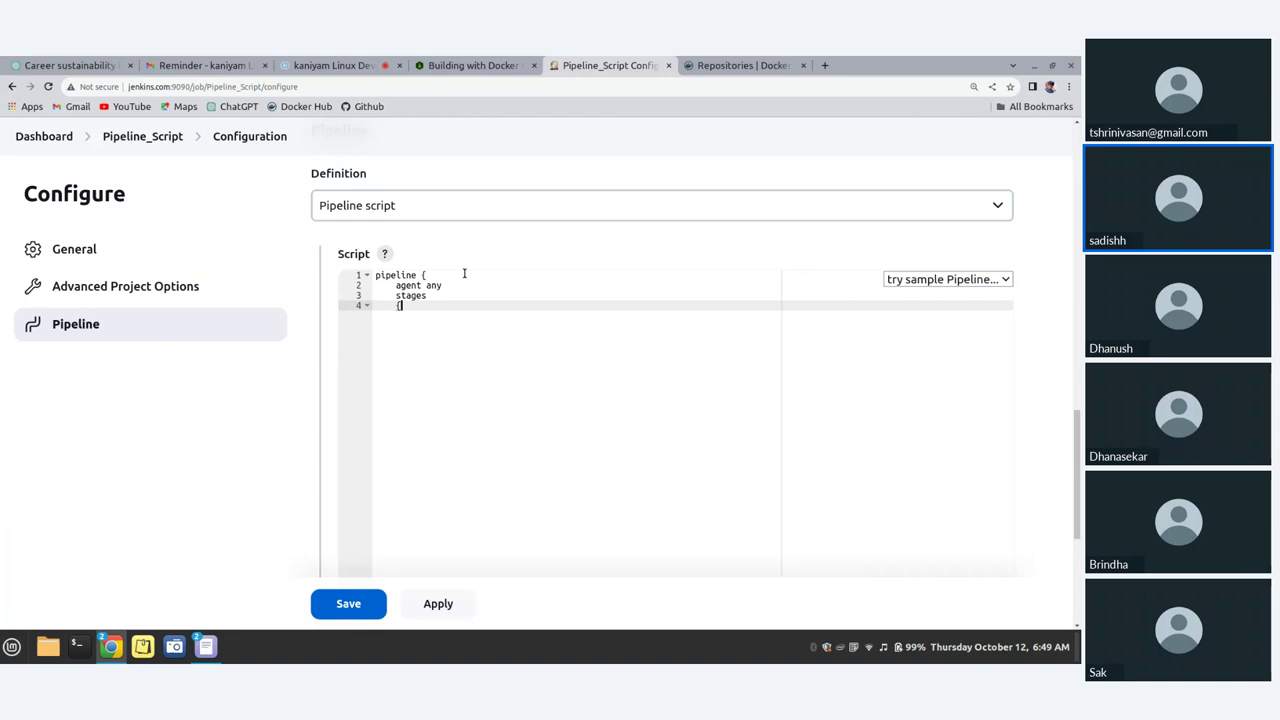
drag(395, 285, 452, 283)
click(413, 304)
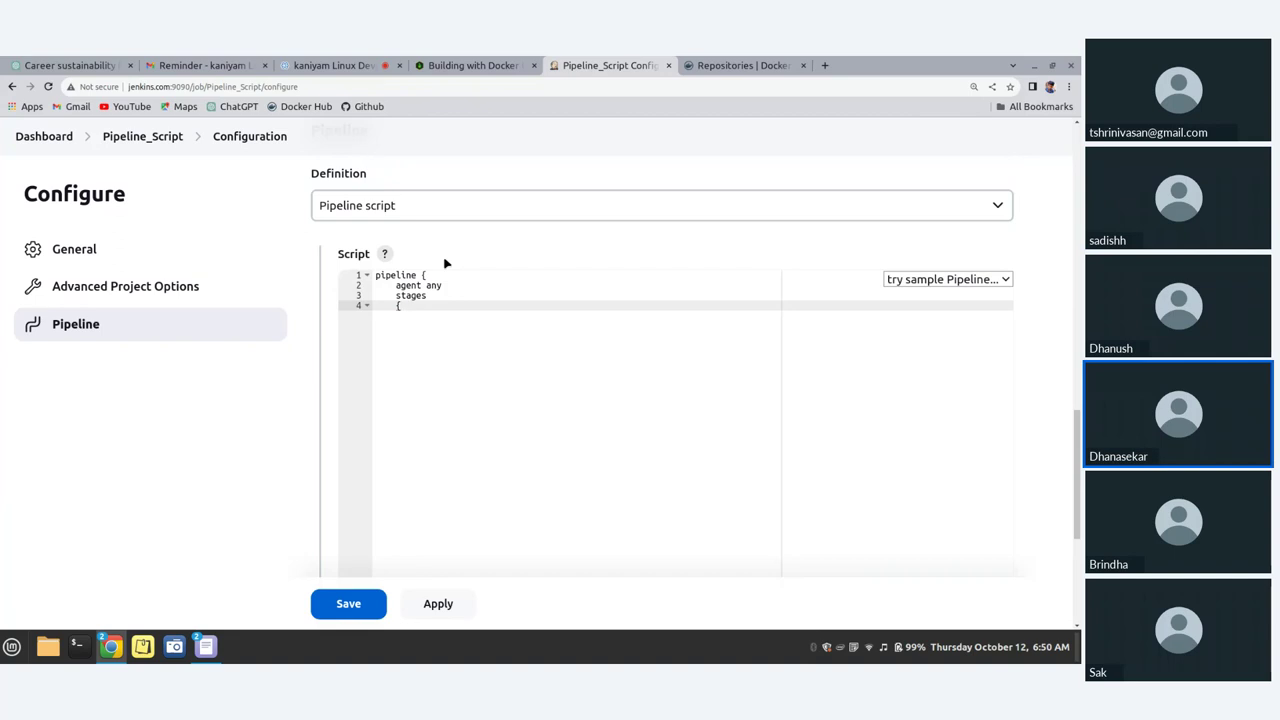
Step: Join the brace onto the stages line and begin a stage() entry inside it
key(BackSpace)
key(BackSpace)
key(BackSpace)
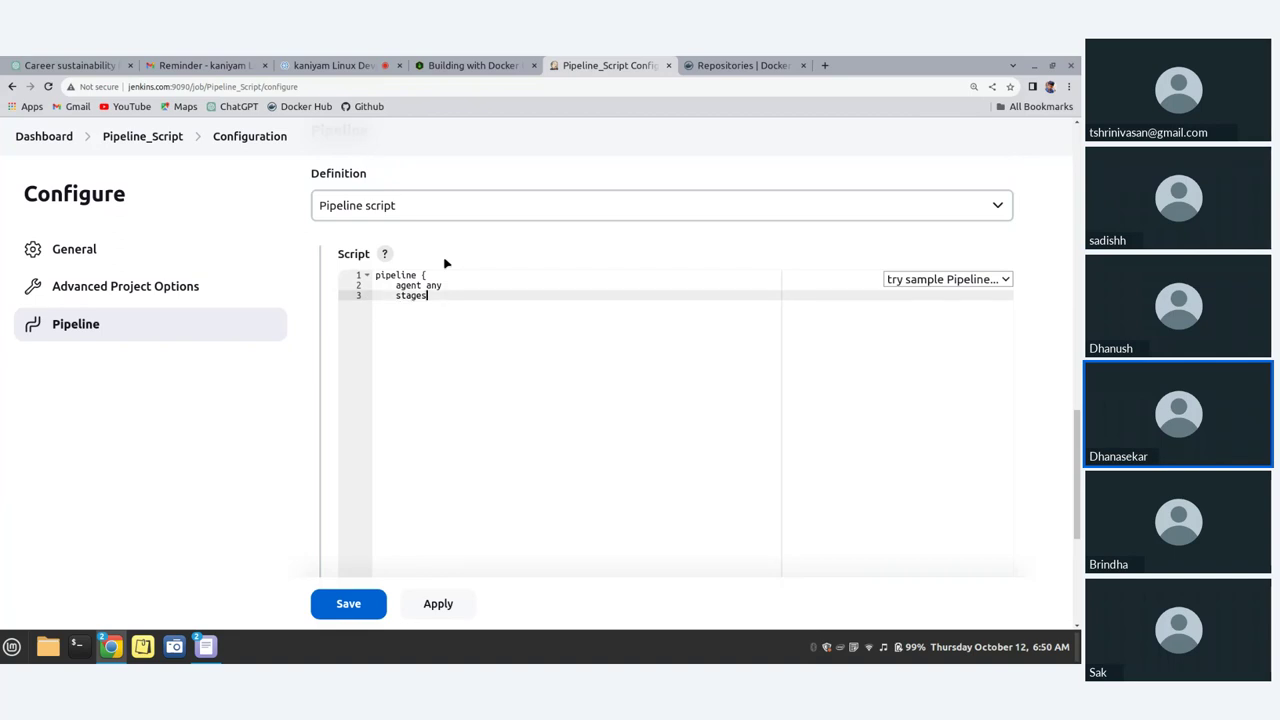
text({)
scroll(498, 329, down, 1)
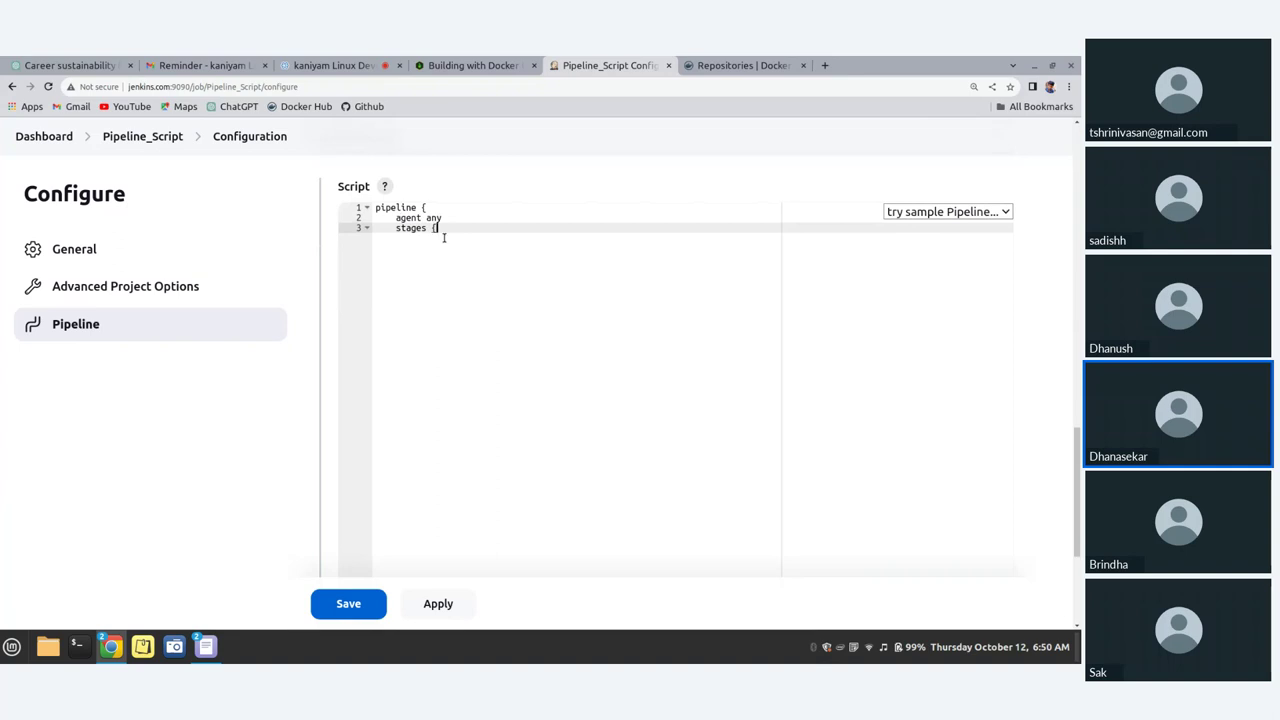
key(Return)
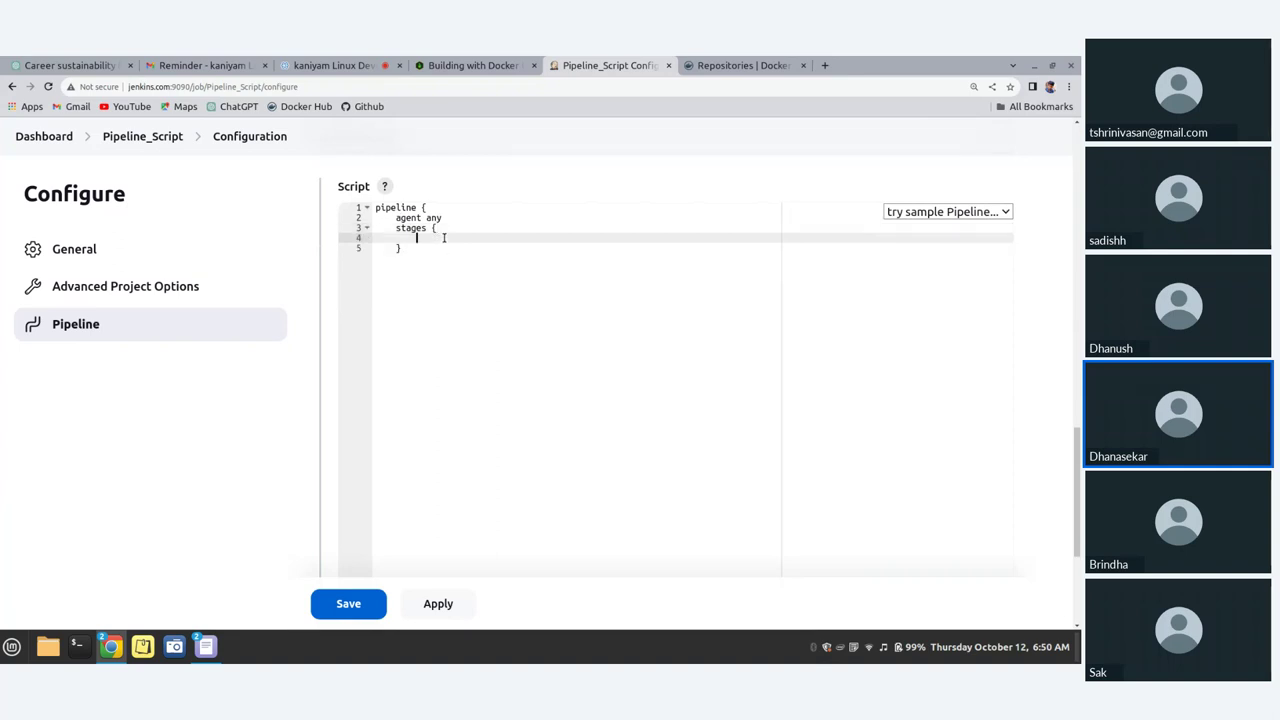
text(stage())
Step: Correct the stage call to read stage('compile stage')
click(444, 238)
key(BackSpace)
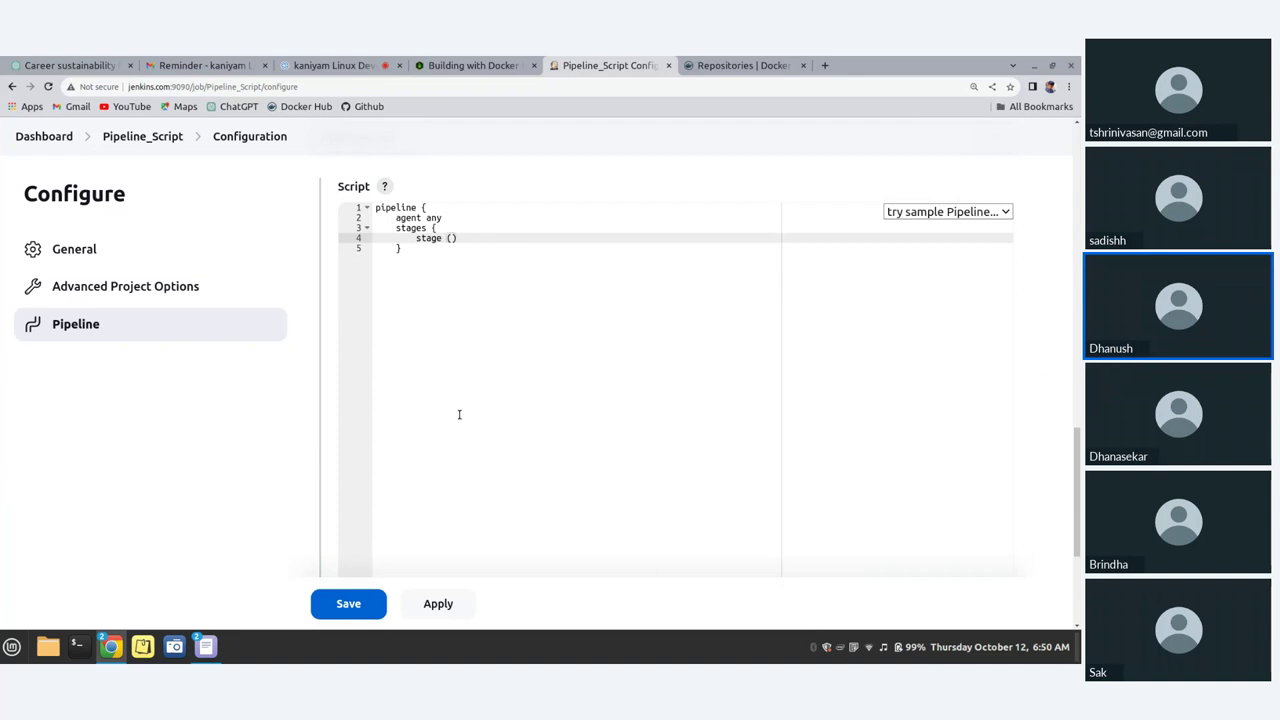
key(BackSpace)
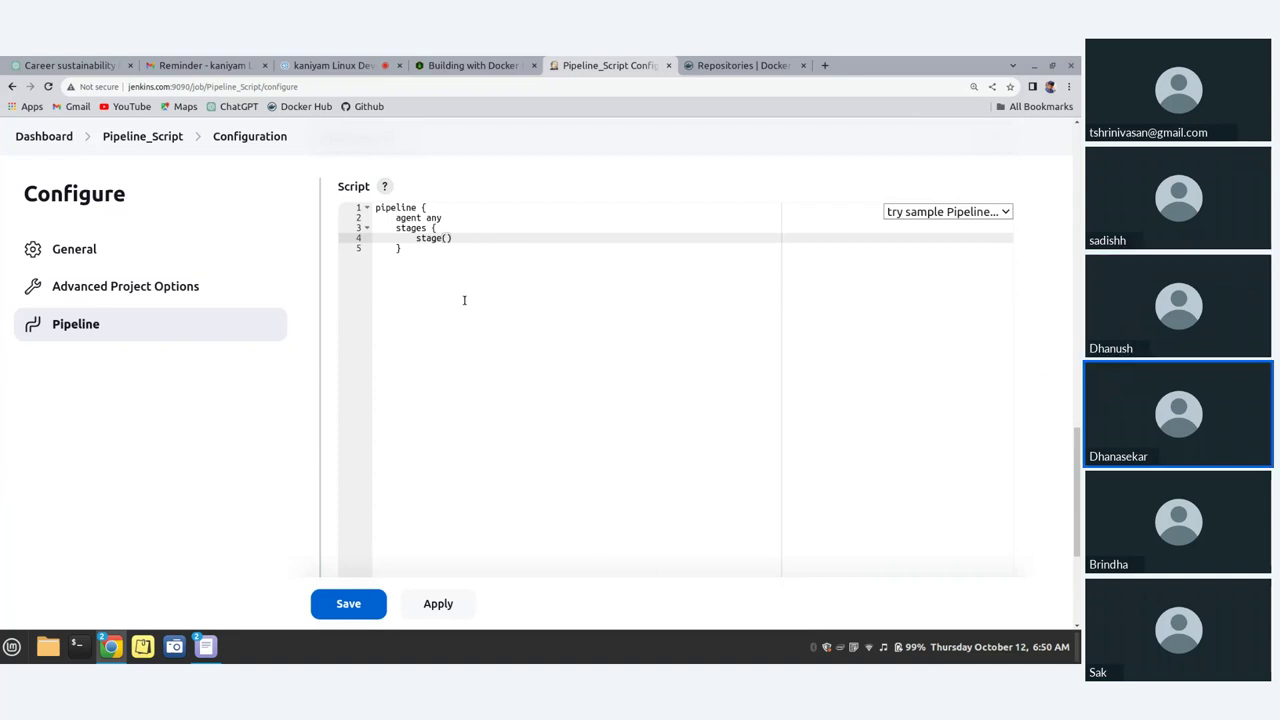
key(Right)
text("")
key(BackSpace)
key(BackSpace)
text('compile)
Step: Tidy the lines below and add an opening brace after the compile stage line
key(BackSpace)
key(BackSpace)
key(BackSpace)
key(BackSpace)
key(BackSpace)
key(BackSpace)
text(ompile stage)
key(Down)
key(BackSpace)
key(Delete)
key(Delete)
key(Delete)
key(Delete)
key(Delete)
key(Return)
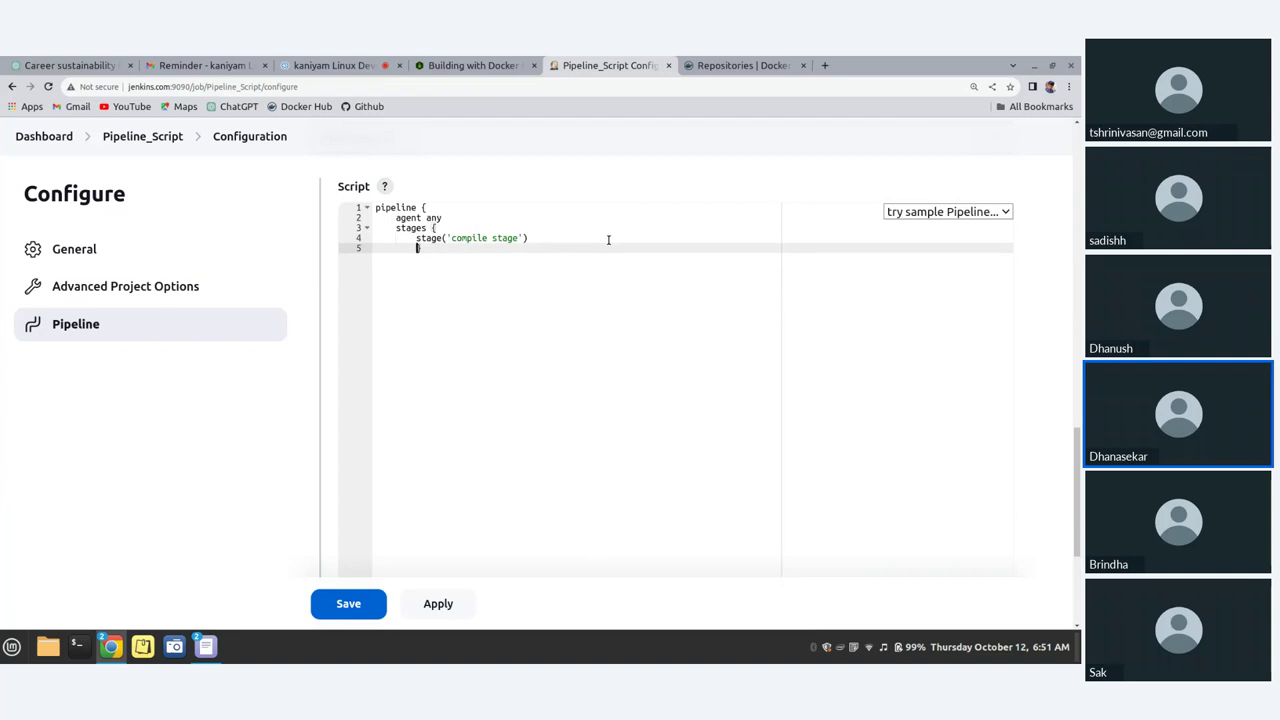
click(543, 240)
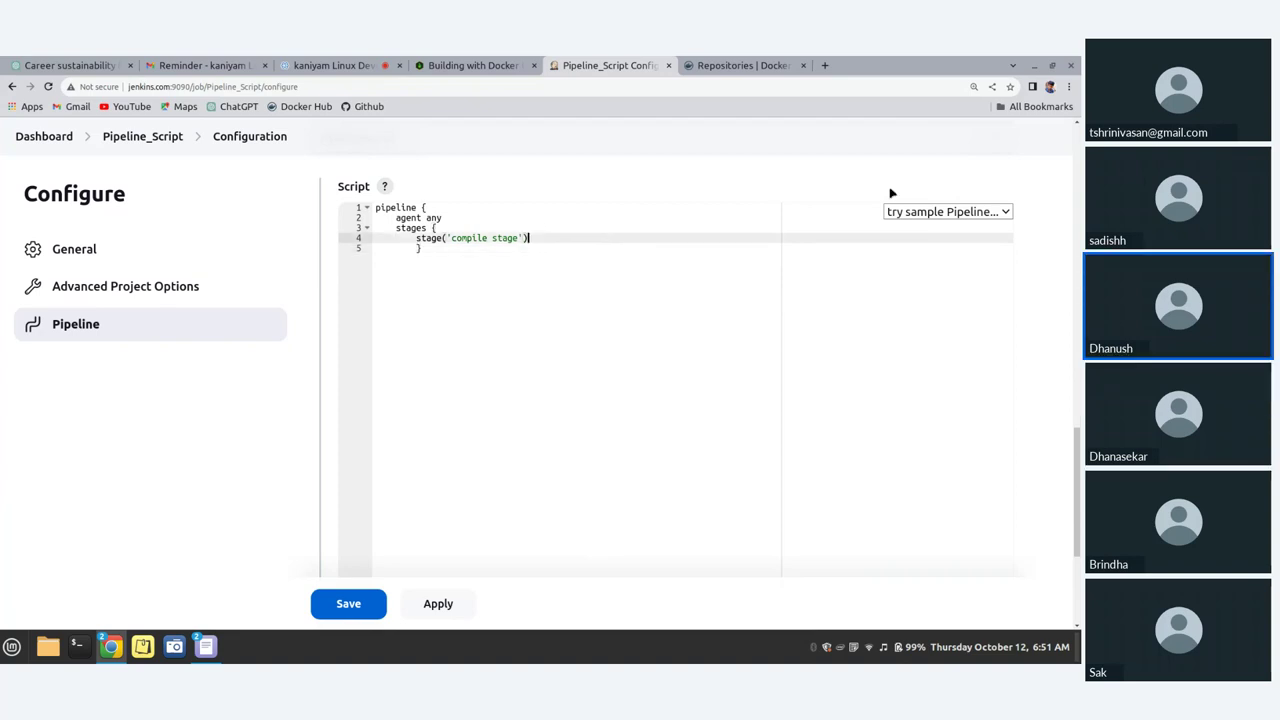
text({)
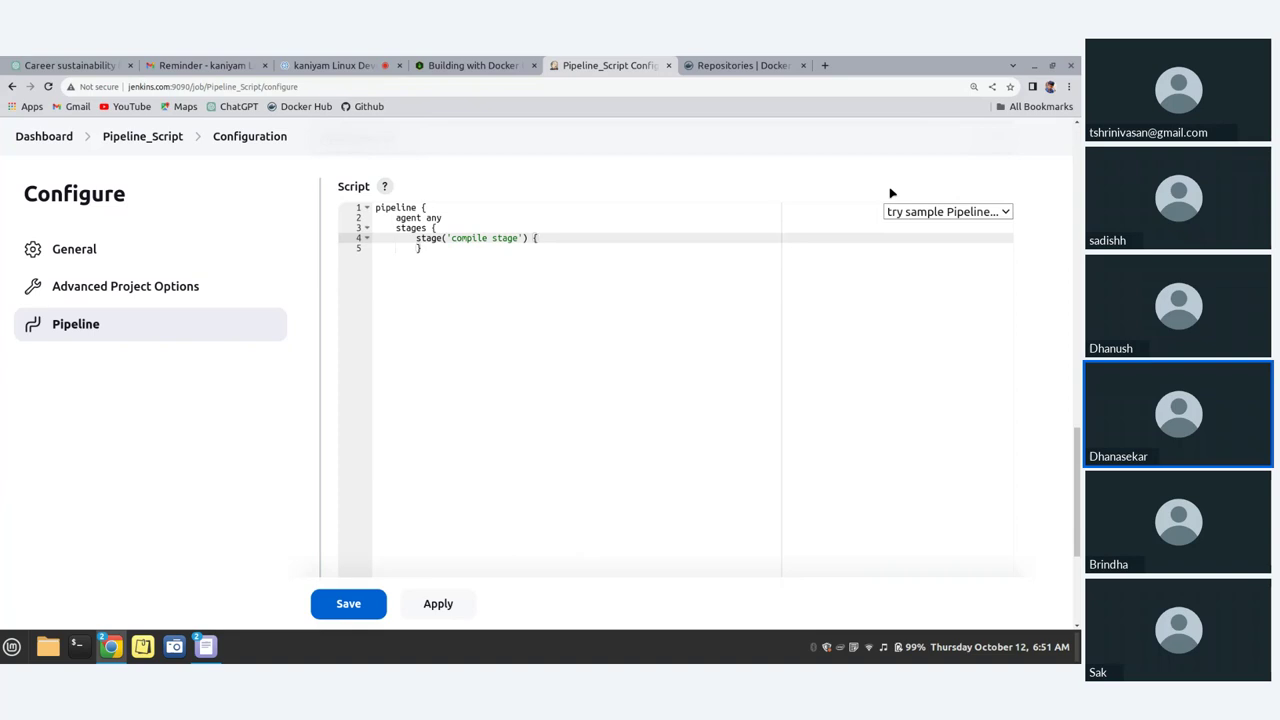
click(434, 228)
click(420, 250)
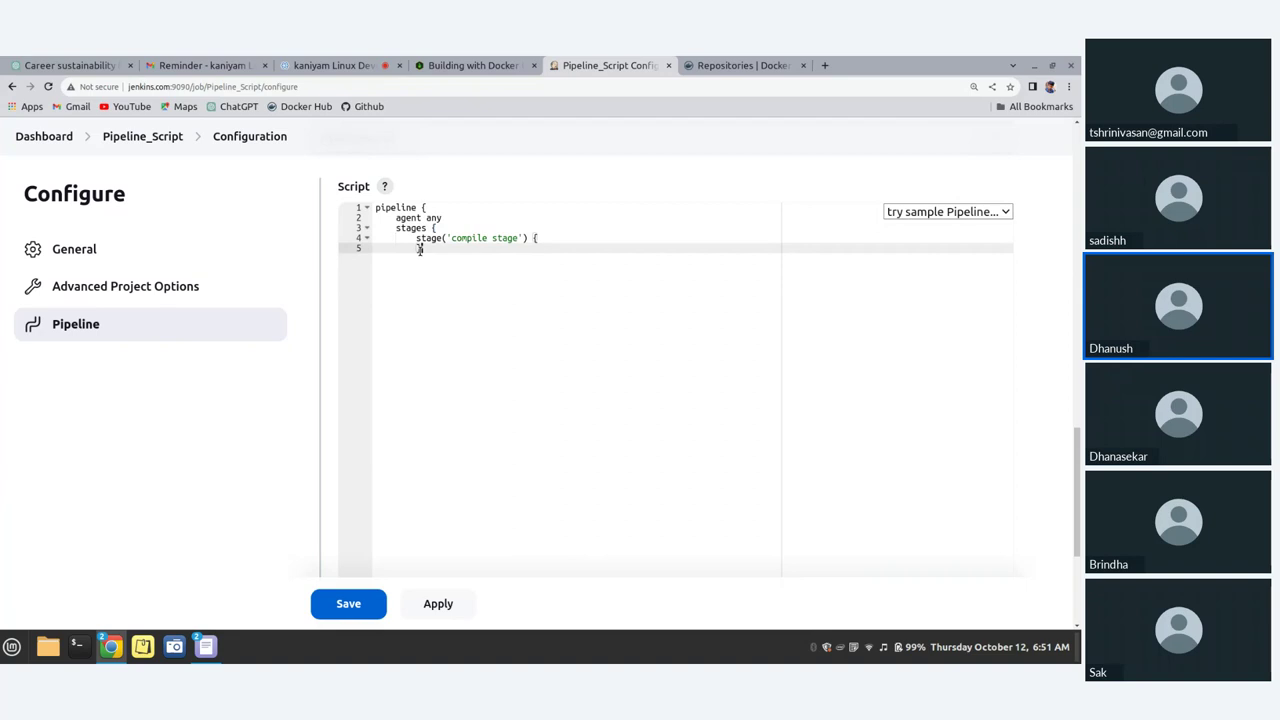
click(547, 237)
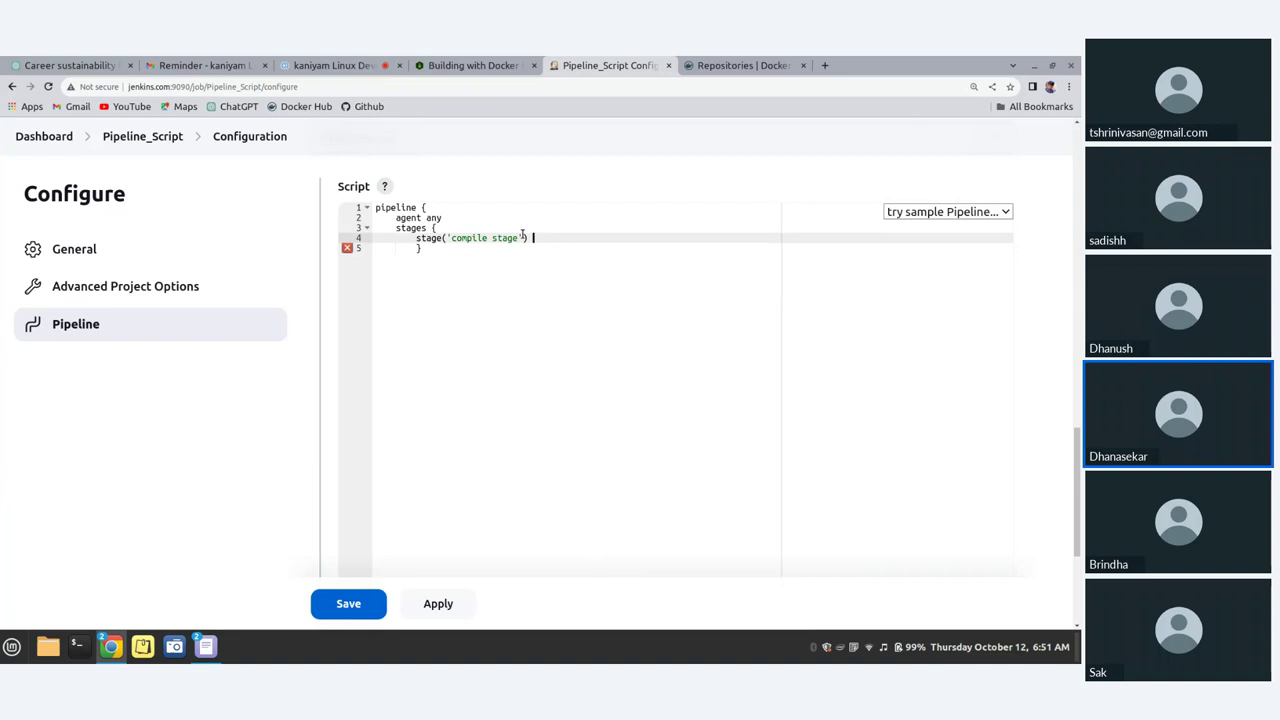
Step: Check the brace pairing around the stage line and try moving its closing brace
key(Up)
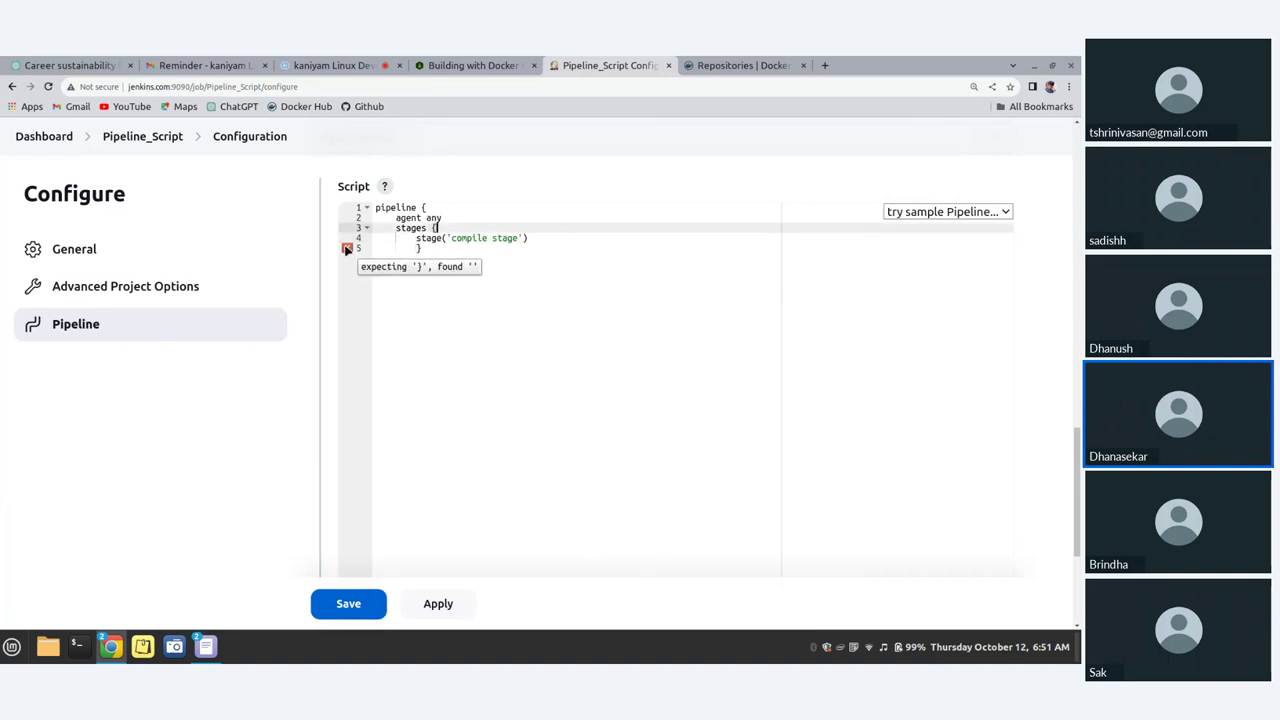
click(347, 249)
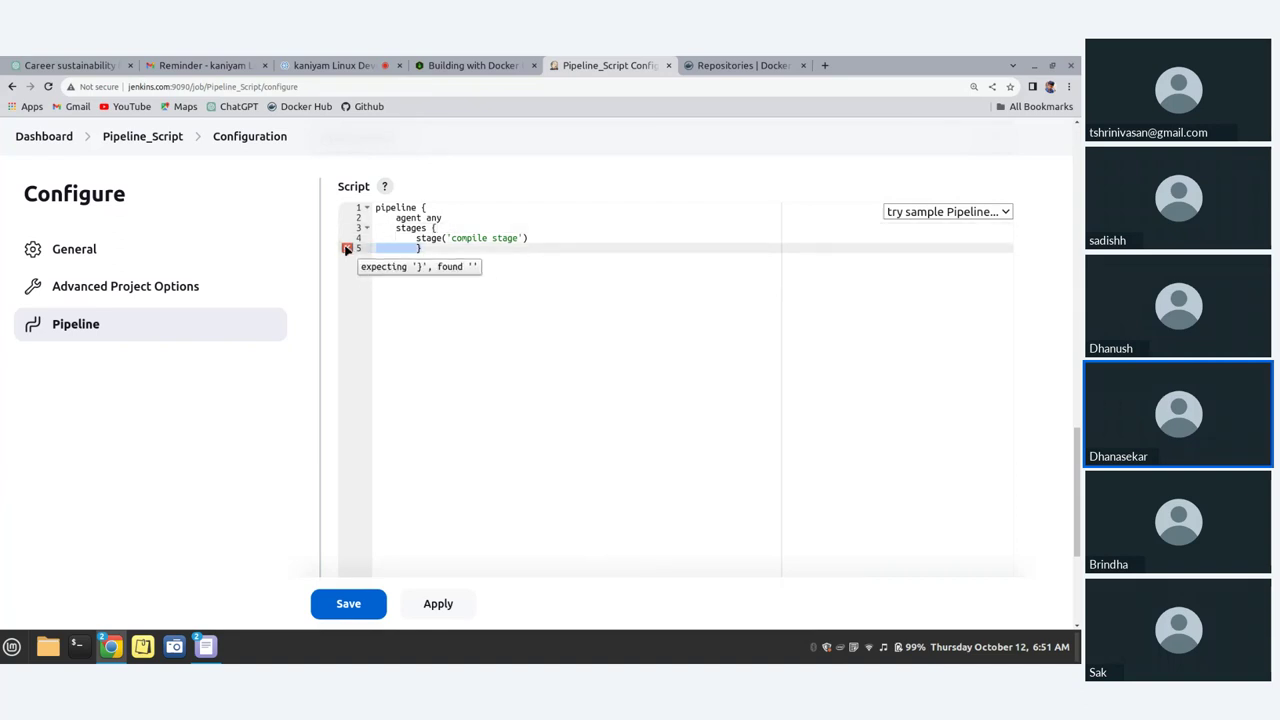
click(428, 207)
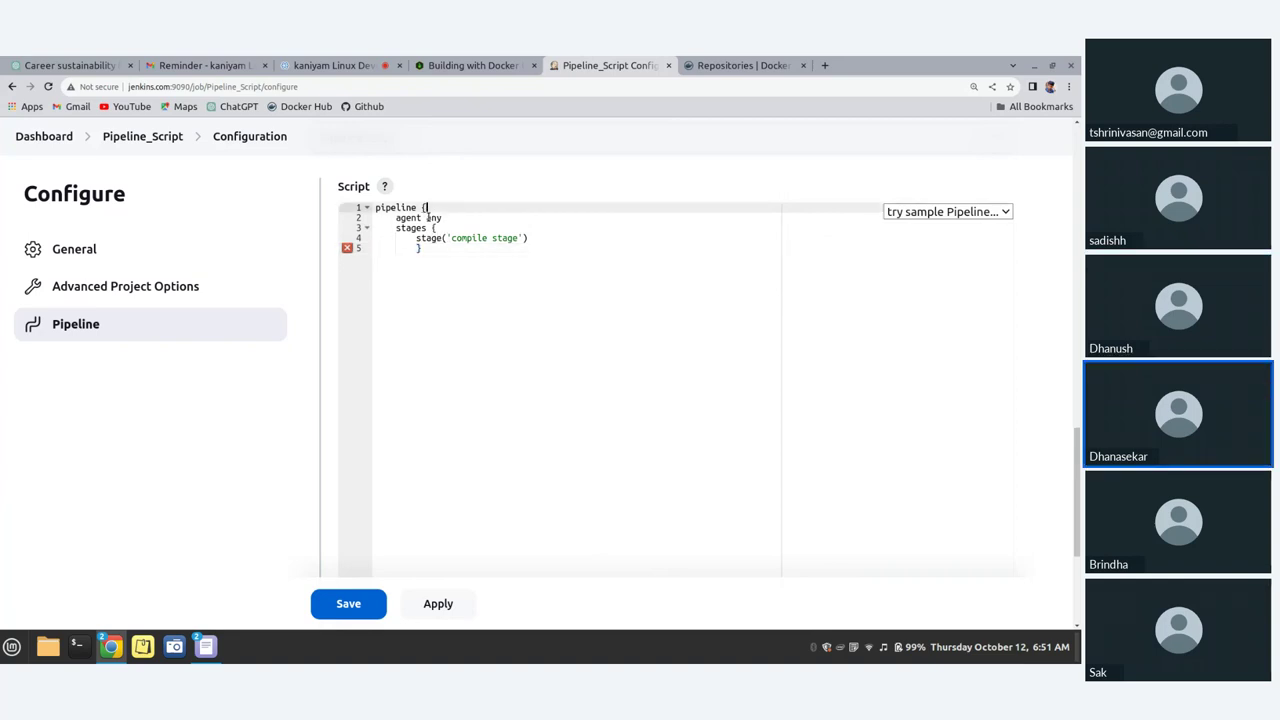
click(423, 251)
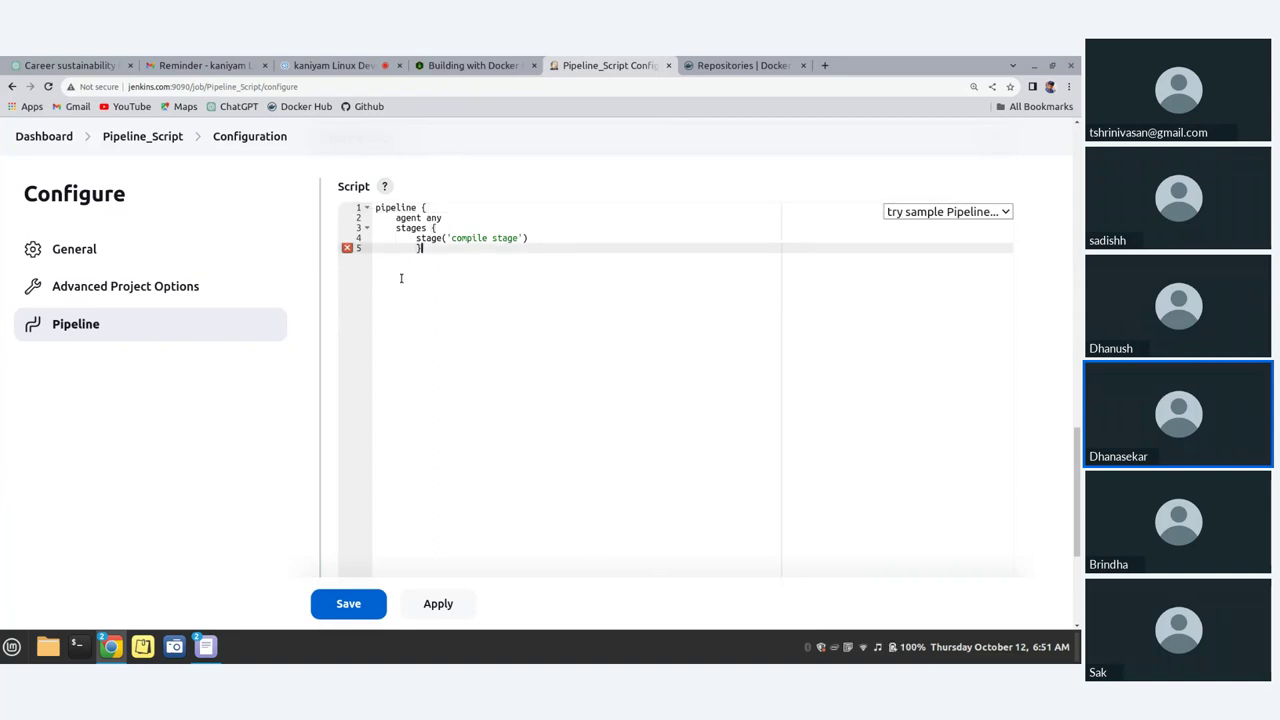
key(Up)
key(End)
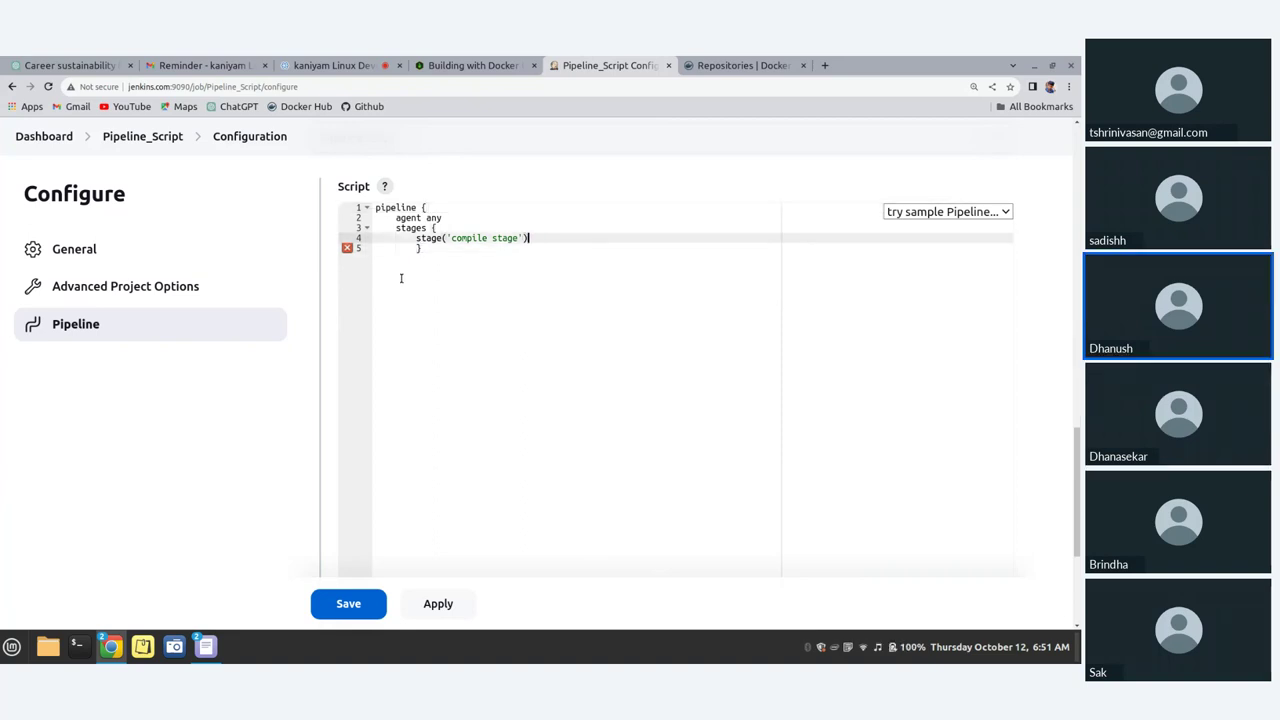
key(Delete)
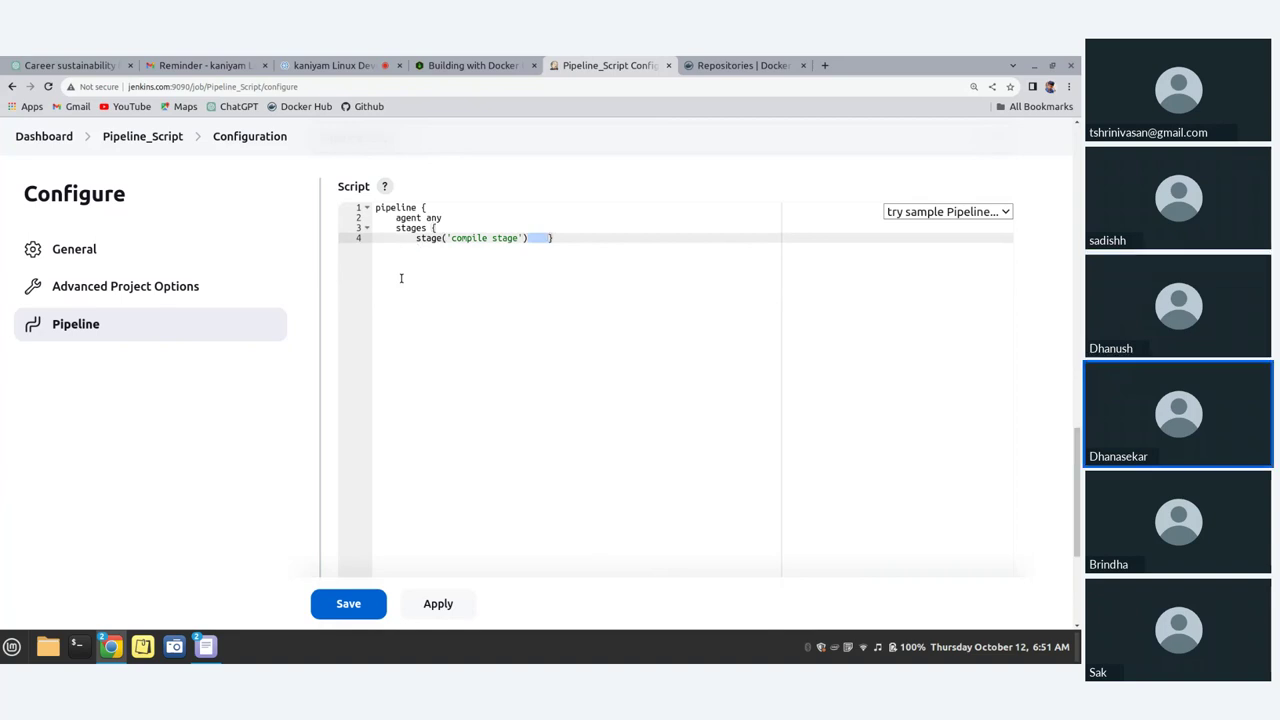
key(ctrl+z)
key(ctrl+z)
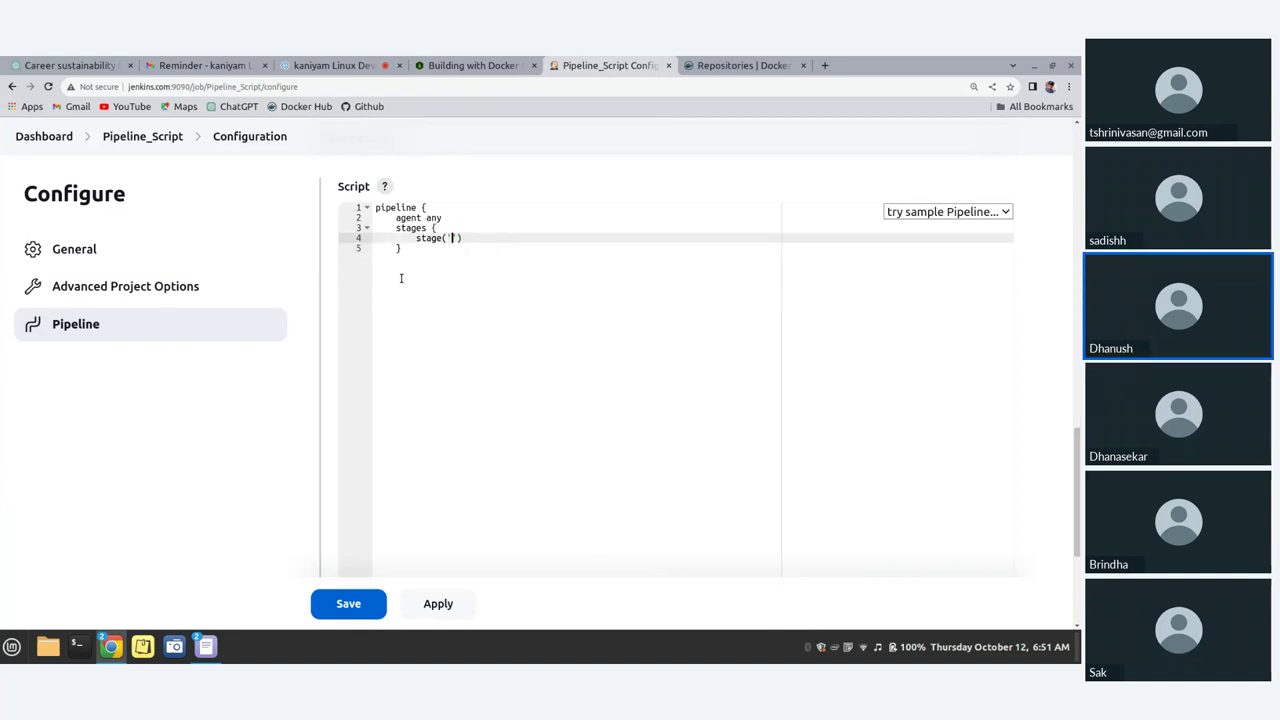
Step: Delete the stage line and its braces, leaving only pipeline, agent any and stages
click(443, 289)
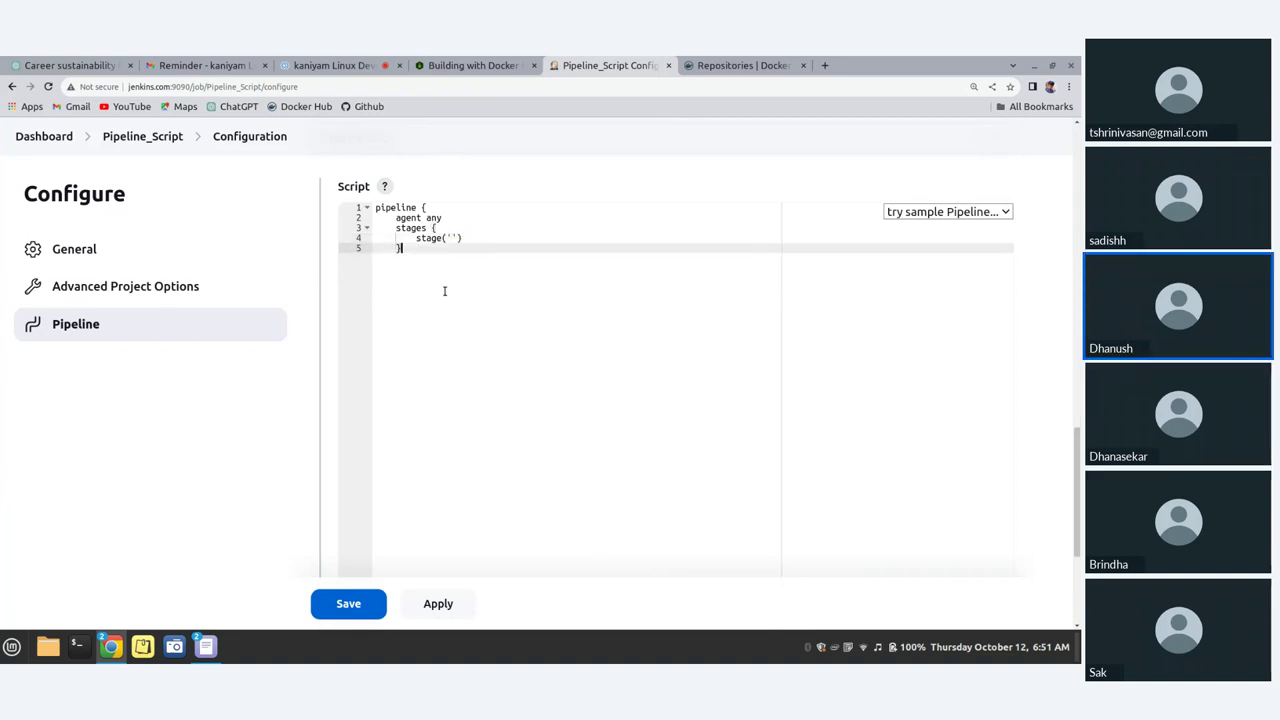
click(452, 239)
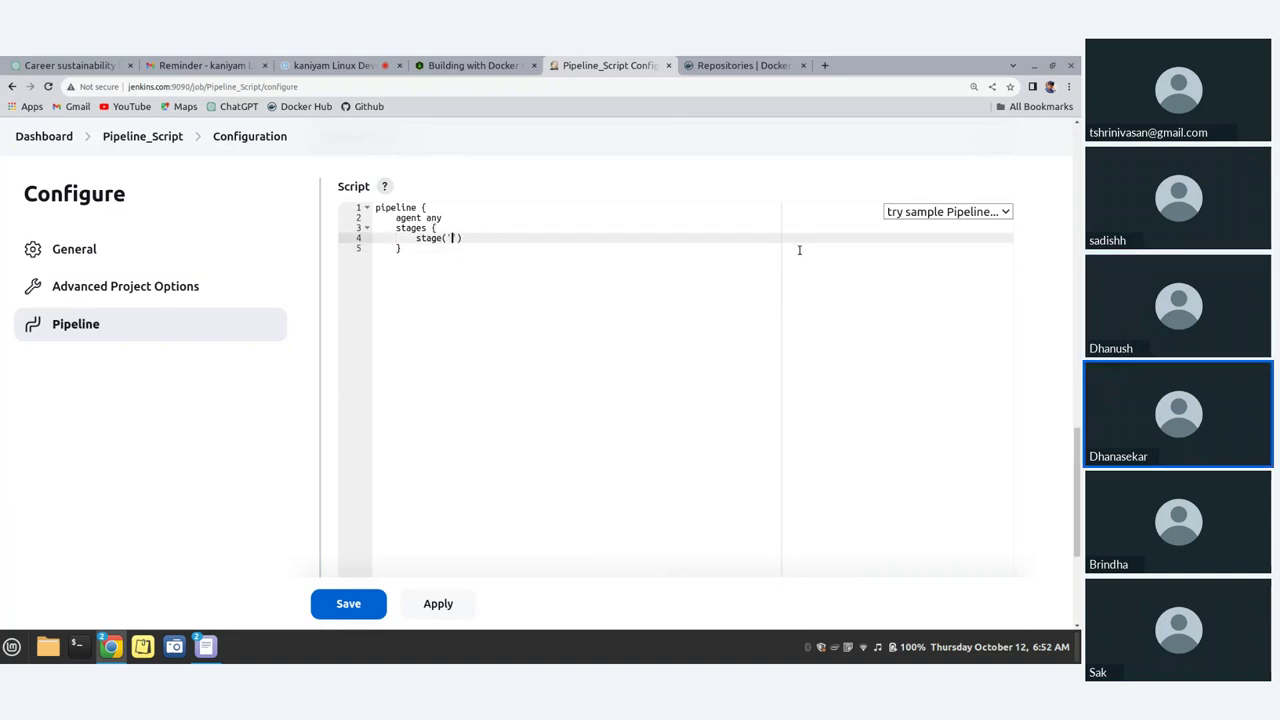
text(conpile)
key(BackSpace)
key(BackSpace)
key(BackSpace)
key(BackSpace)
key(BackSpace)
key(BackSpace)
key(BackSpace)
key(BackSpace)
key(BackSpace)
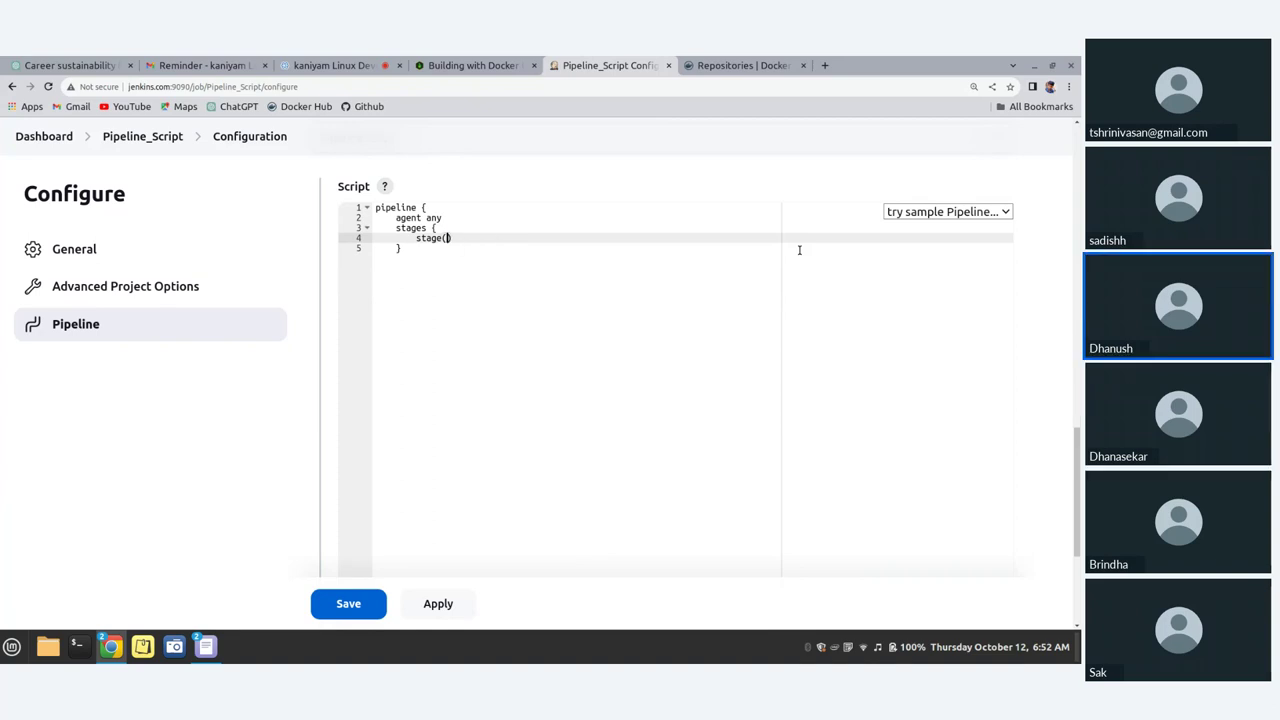
key(BackSpace)
key(BackSpace)
key(BackSpace)
key(BackSpace)
key(BackSpace)
key(BackSpace)
key(BackSpace)
key(BackSpace)
key(BackSpace)
key(BackSpace)
key(BackSpace)
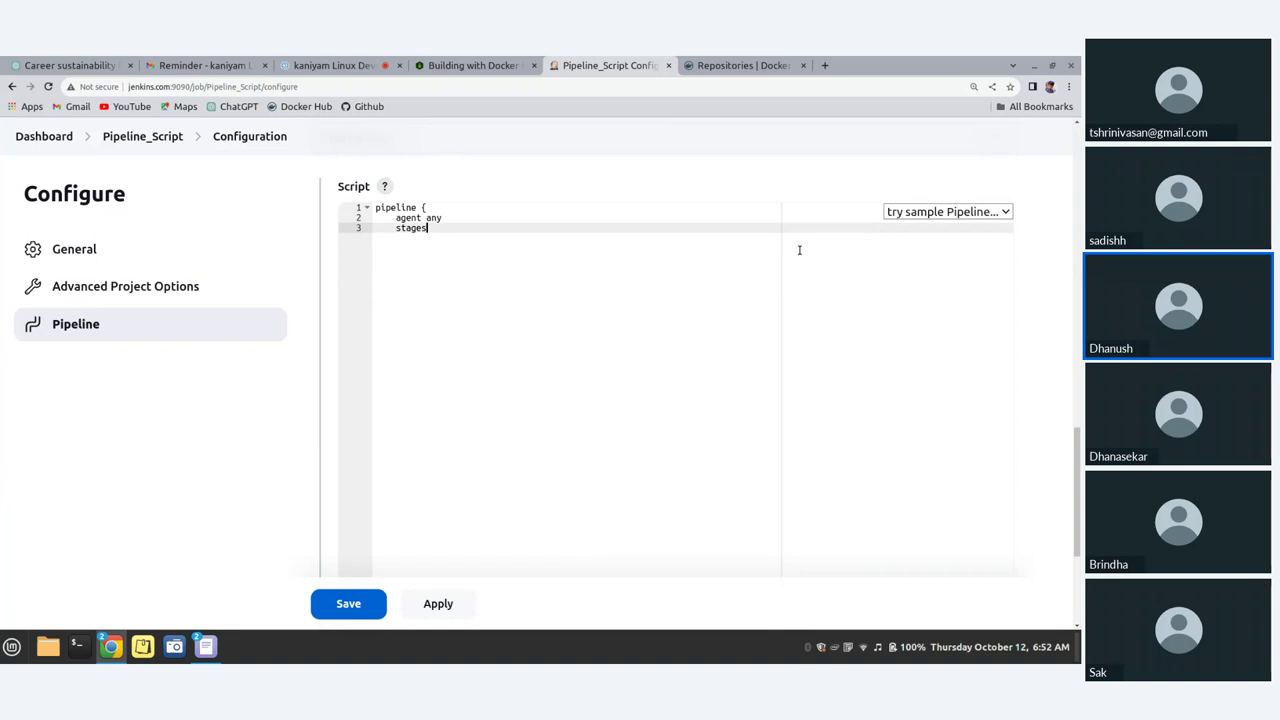
Step: Retype 'pipeline {', 'agent any' and 'stages {' on separate lines
key(BackSpace)
key(BackSpace)
key(BackSpace)
key(BackSpace)
key(BackSpace)
key(BackSpace)
key(BackSpace)
key(BackSpace)
key(BackSpace)
key(BackSpace)
key(BackSpace)
key(BackSpace)
key(BackSpace)
key(BackSpace)
key(BackSpace)
key(BackSpace)
key(BackSpace)
key(BackSpace)
key(BackSpace)
key(BackSpace)
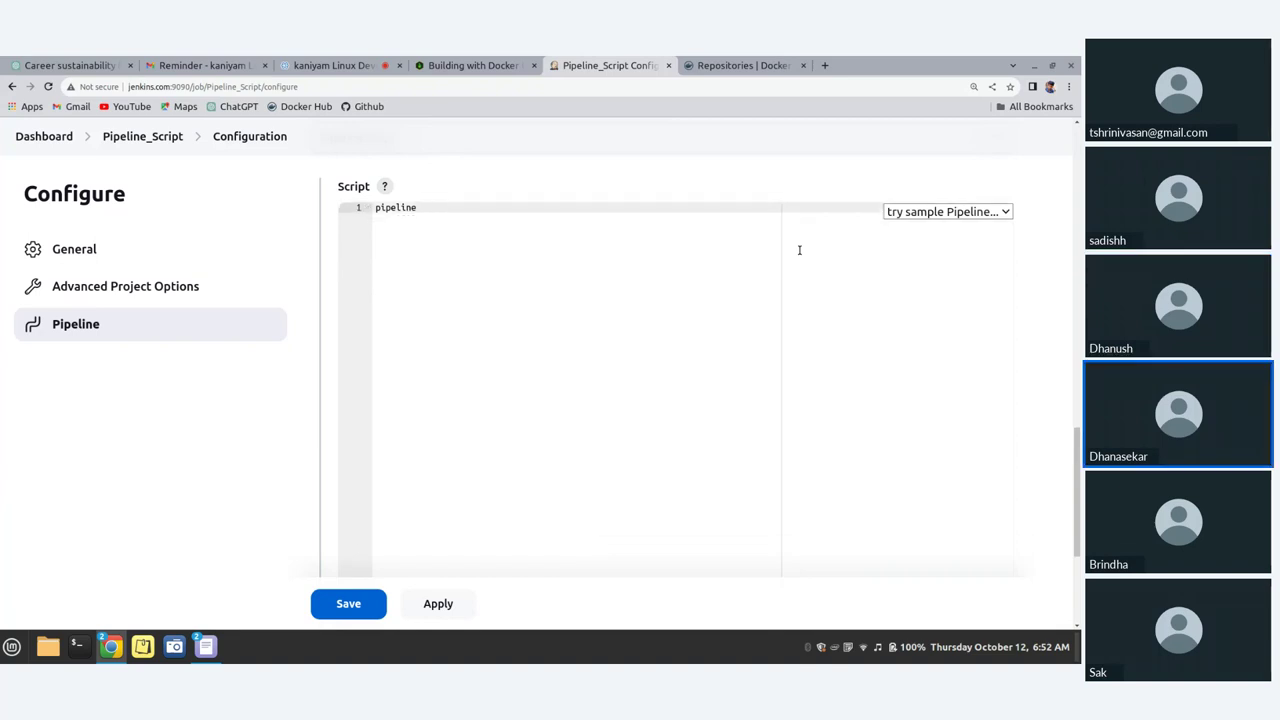
text({)
key(Return)
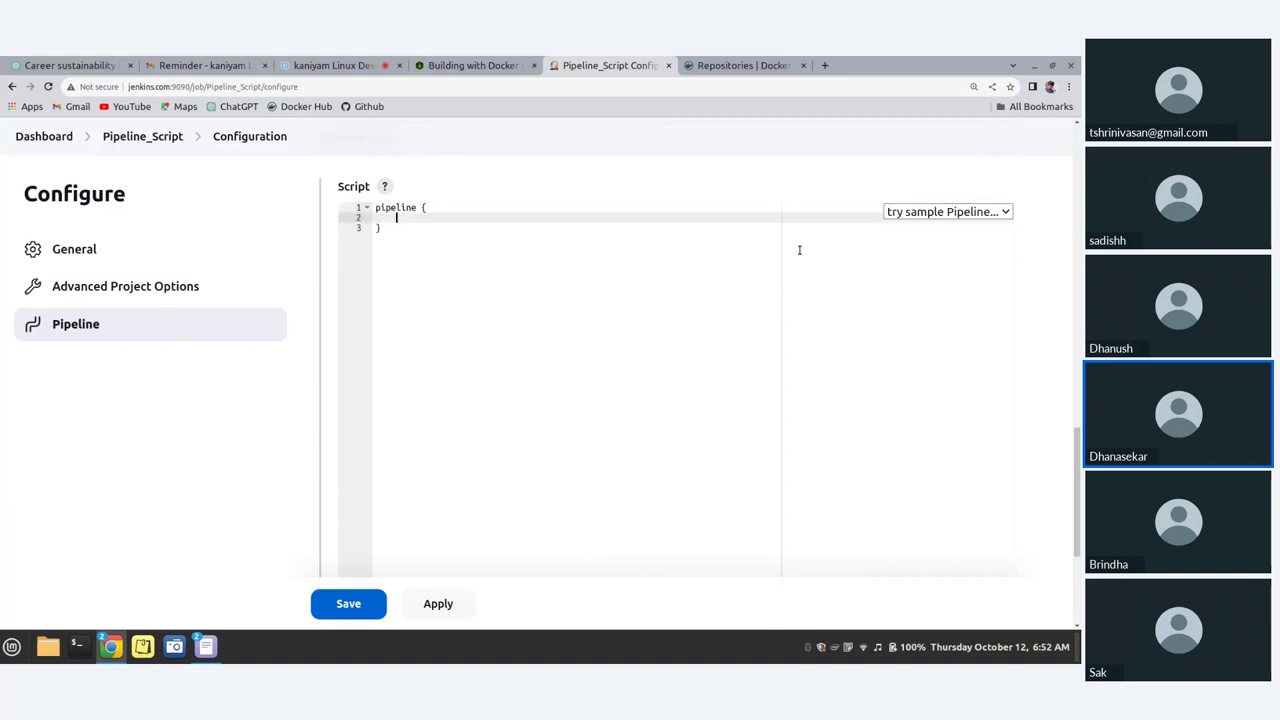
text(agent any)
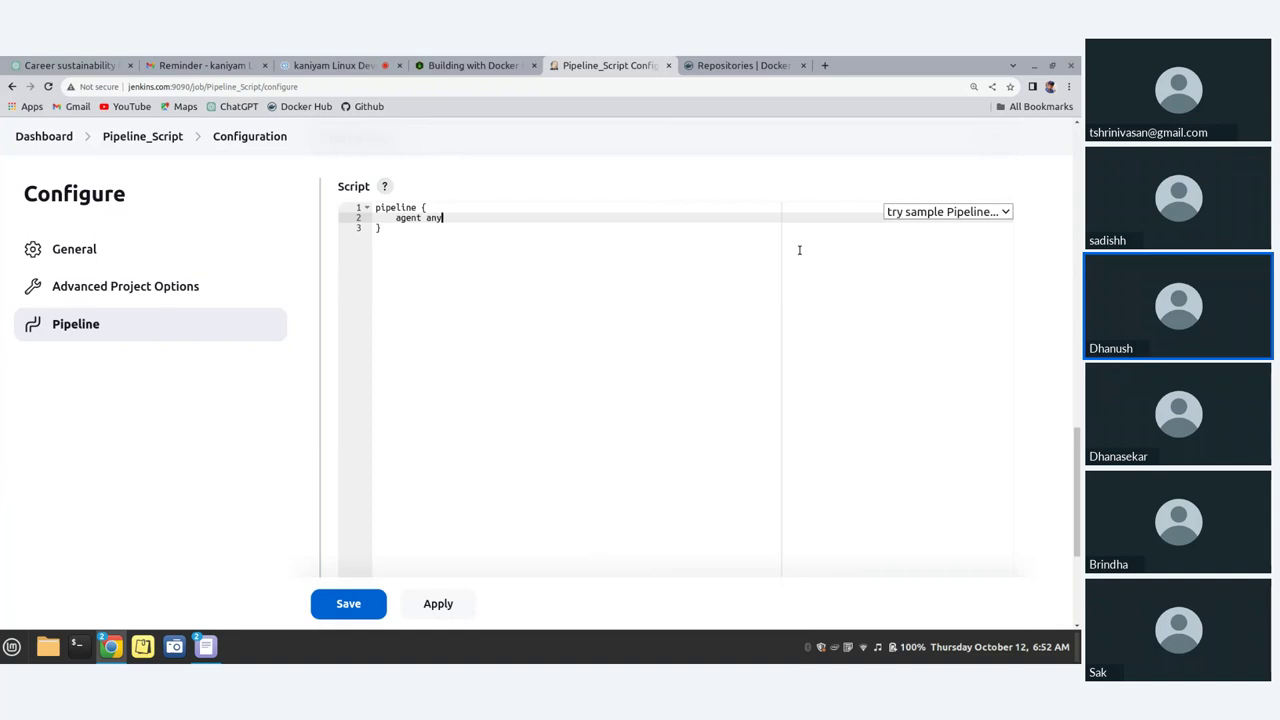
key(Return)
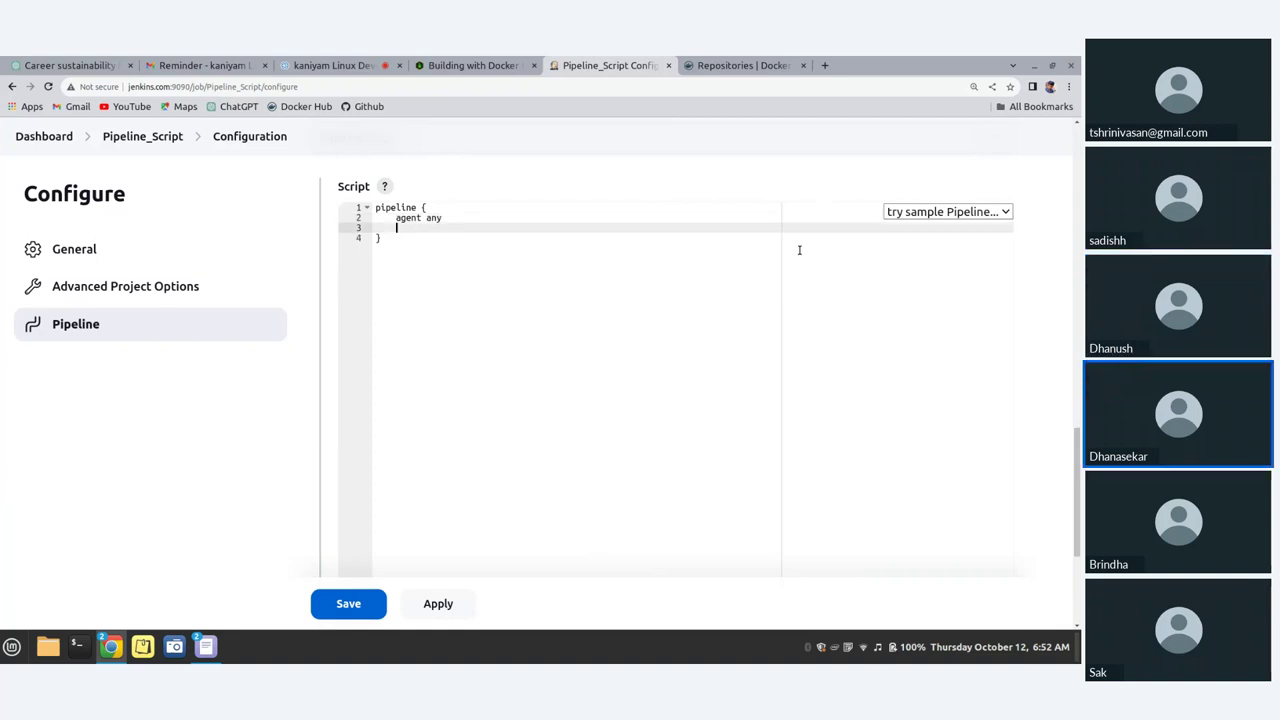
text(s)
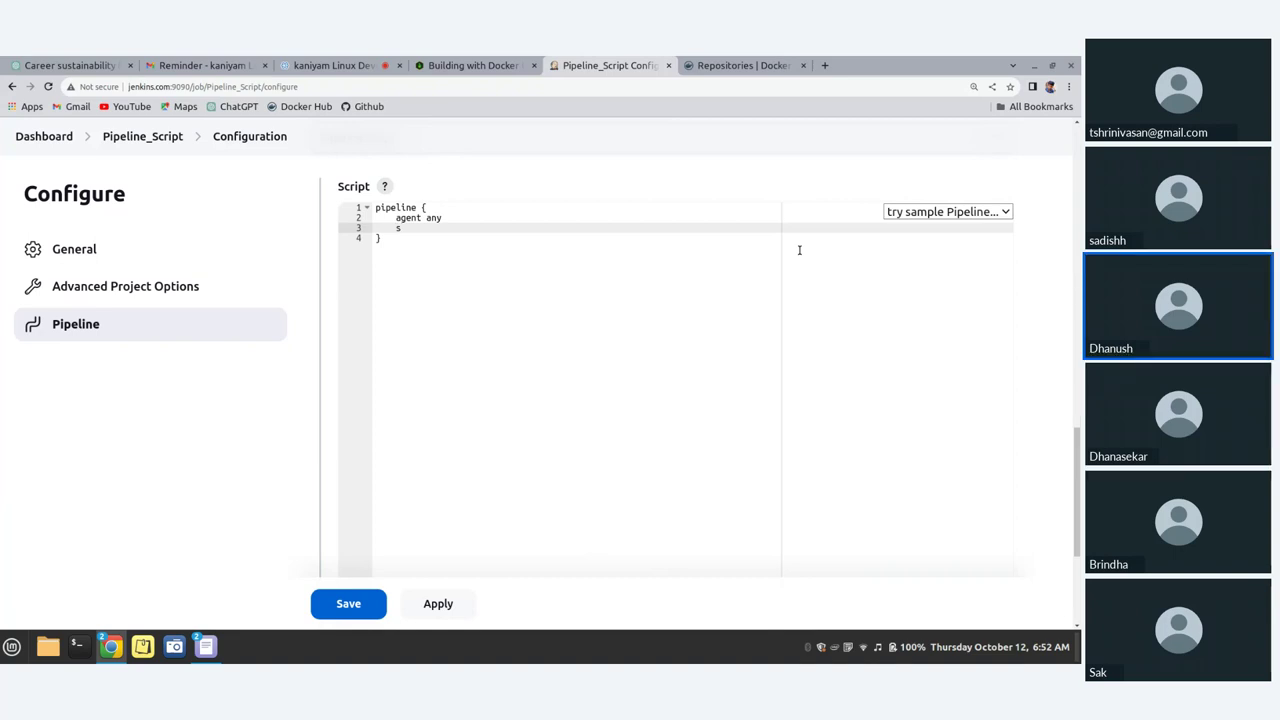
text(tages {)
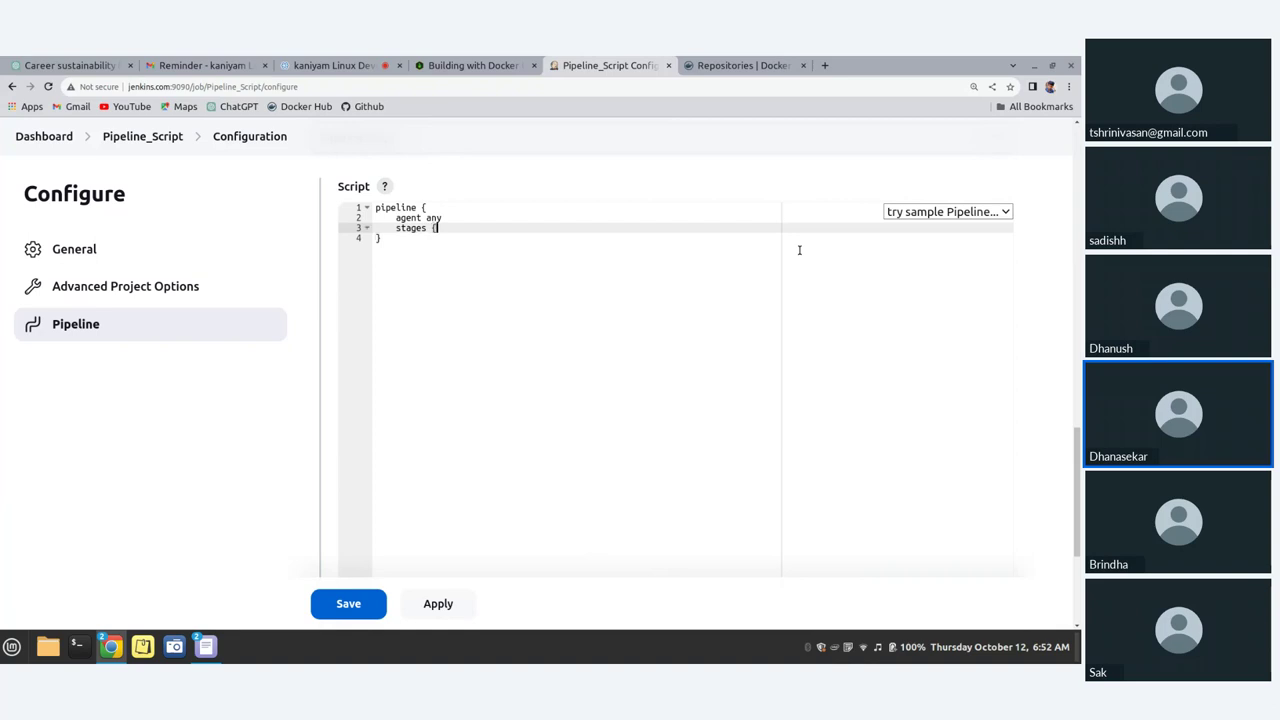
key(Return)
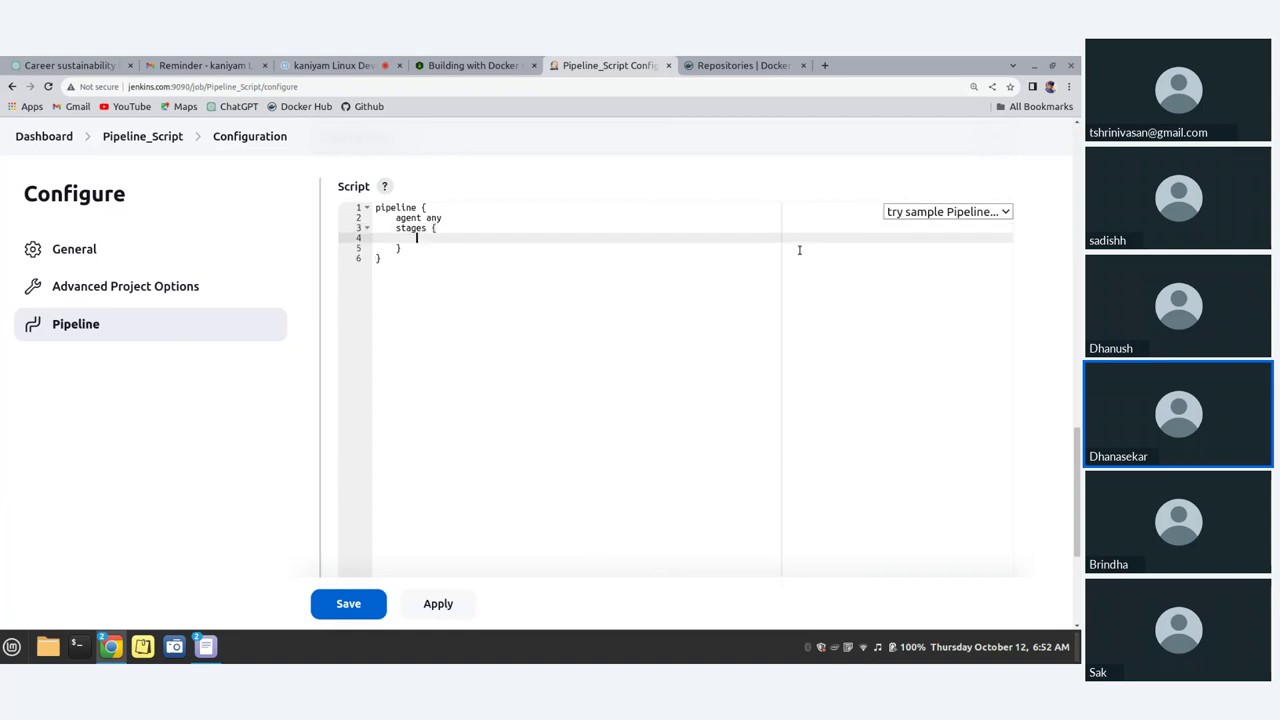
Step: Add stage('compile') inside the stages block with a new line below it
text(stage('compile)
key(End)
key(Return)
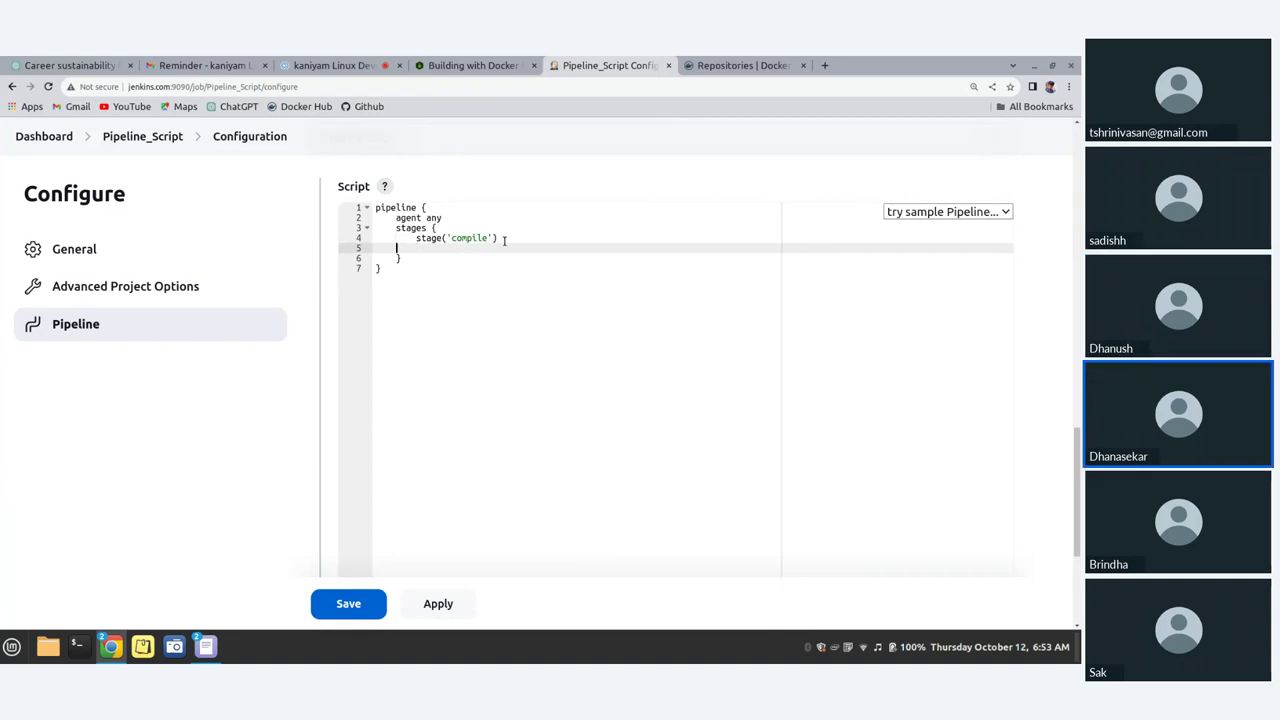
Step: Open the compile stage with a brace and start a steps block inside it
key(Home)
key(BackSpace)
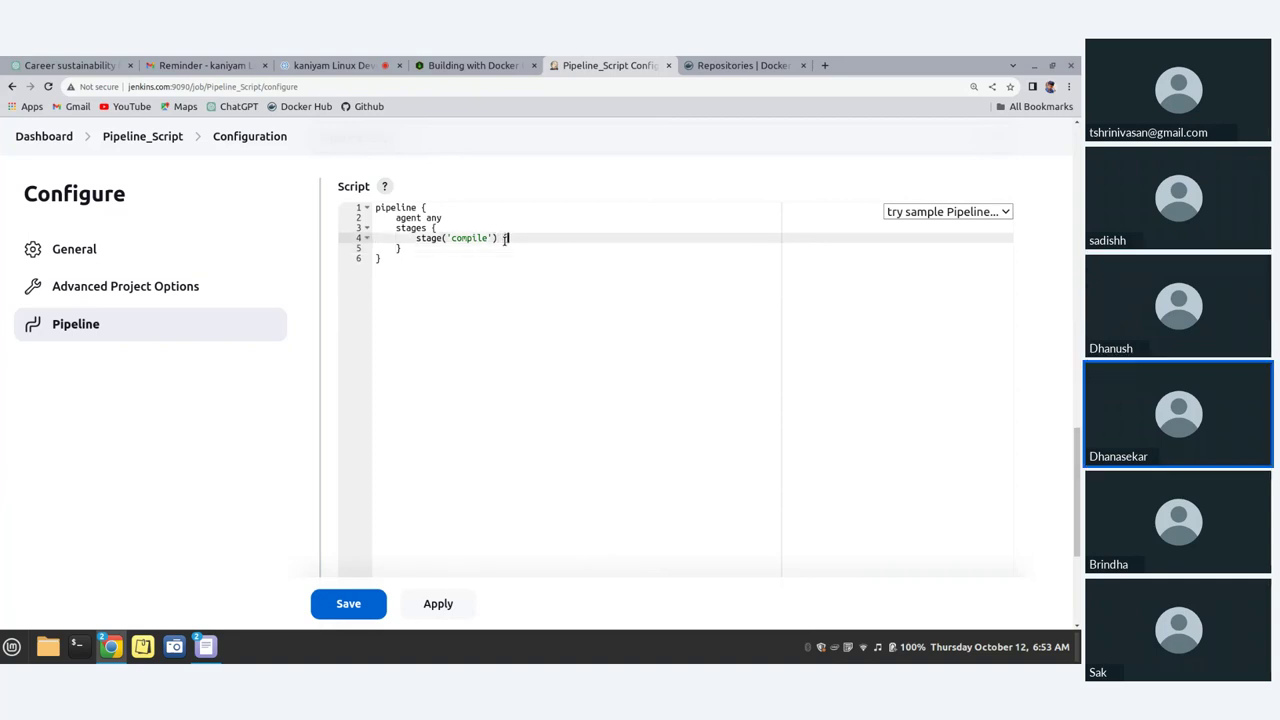
text({)
key(Return)
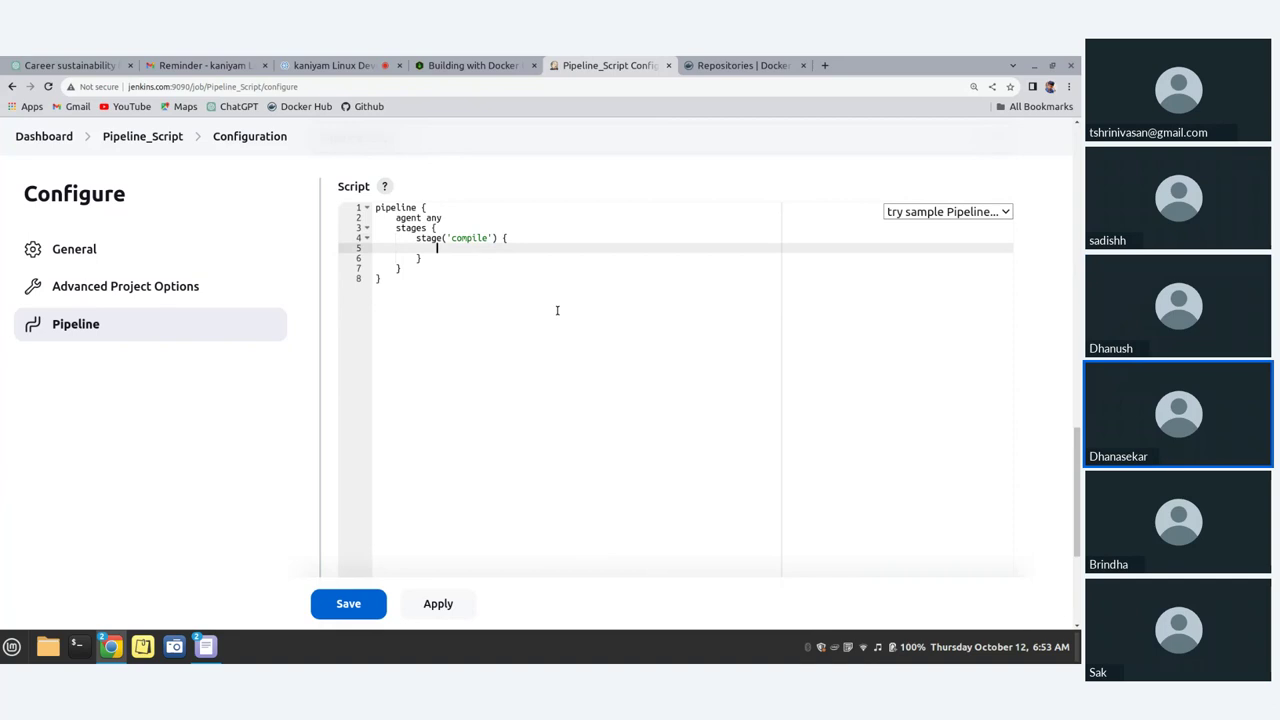
text(steps)
text({)
key(Return)
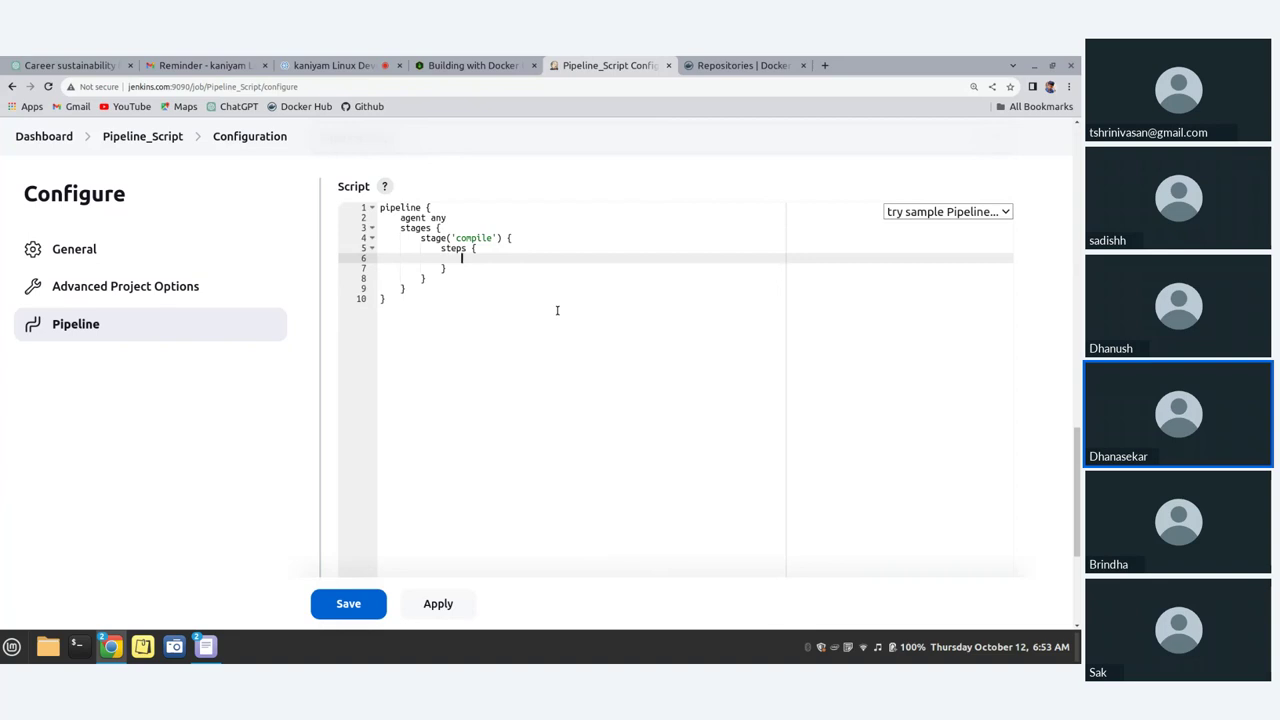
Step: Add echo 'compiling the script' in steps and a blank line after the stages block
text(echo )
text(')
text(comp)
text(iling )
text(the )
text(script)
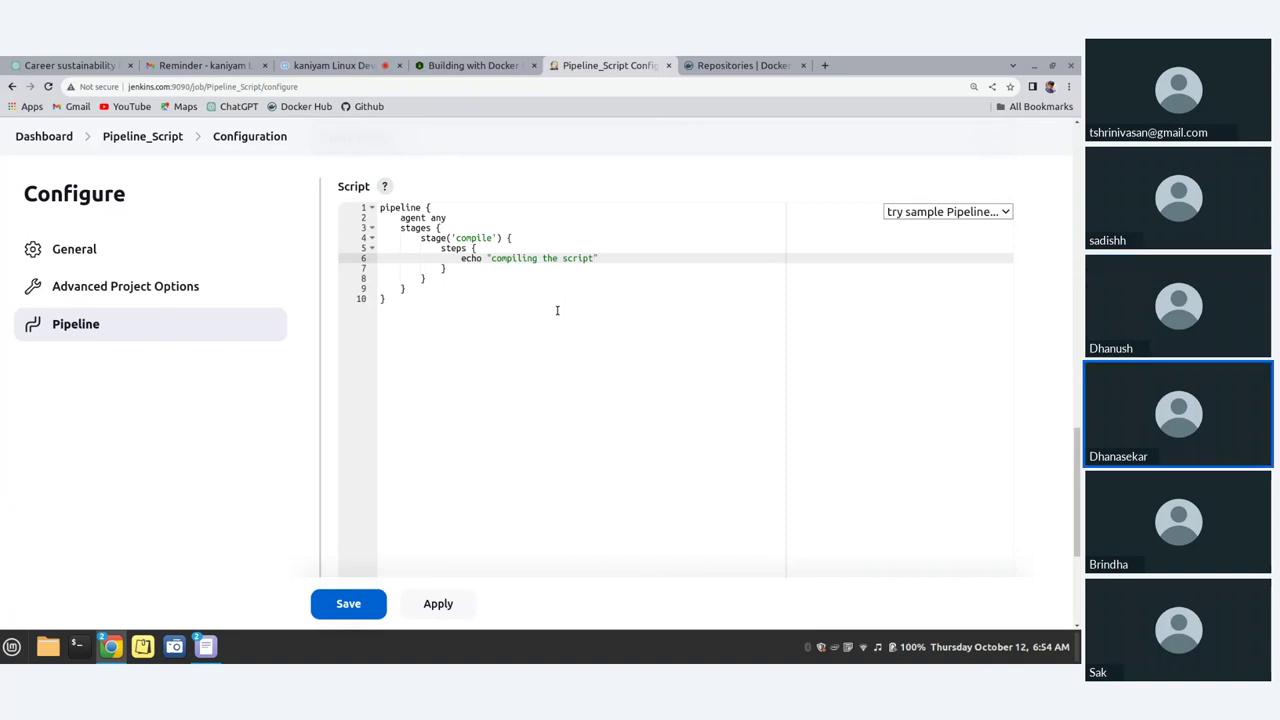
key(Down)
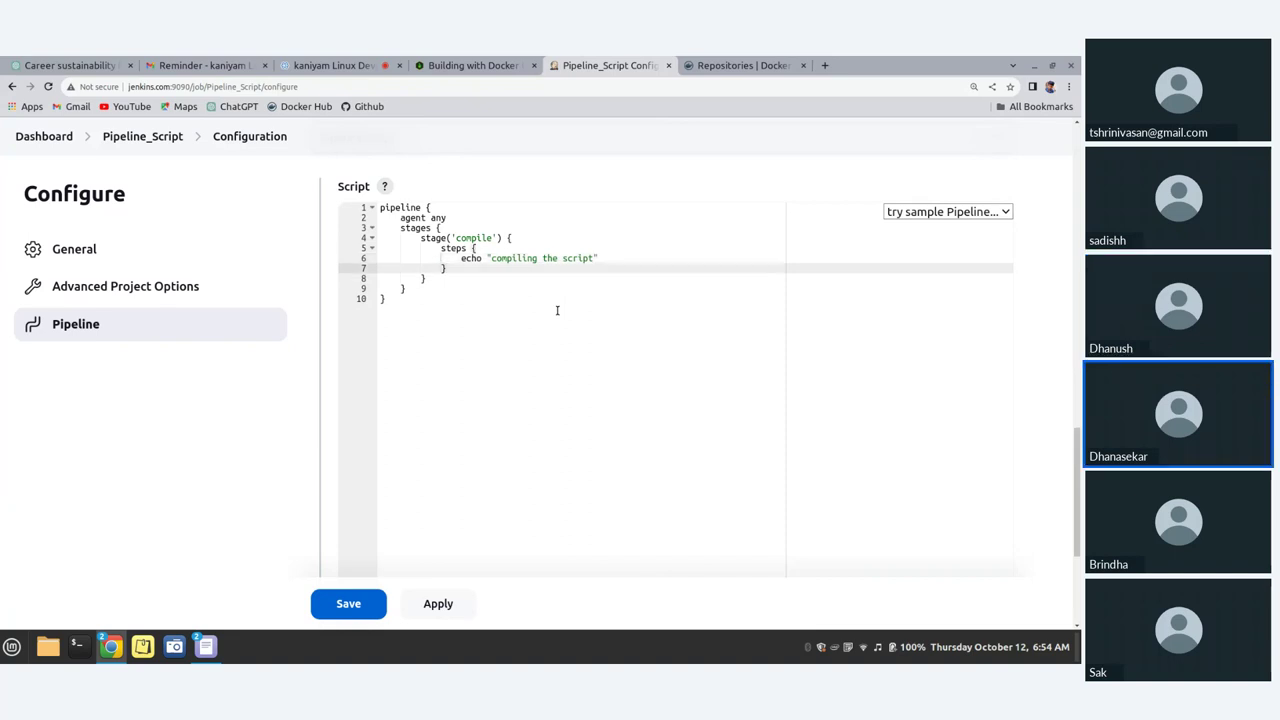
key(Down)
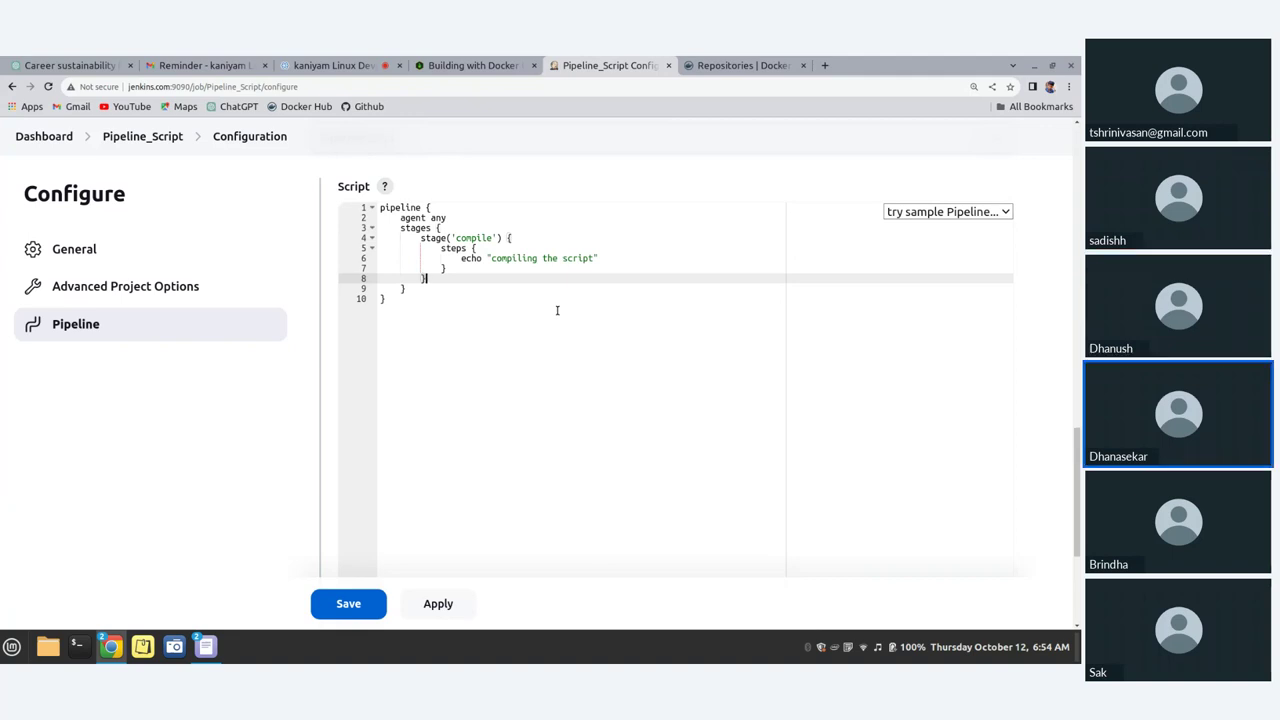
key(Down)
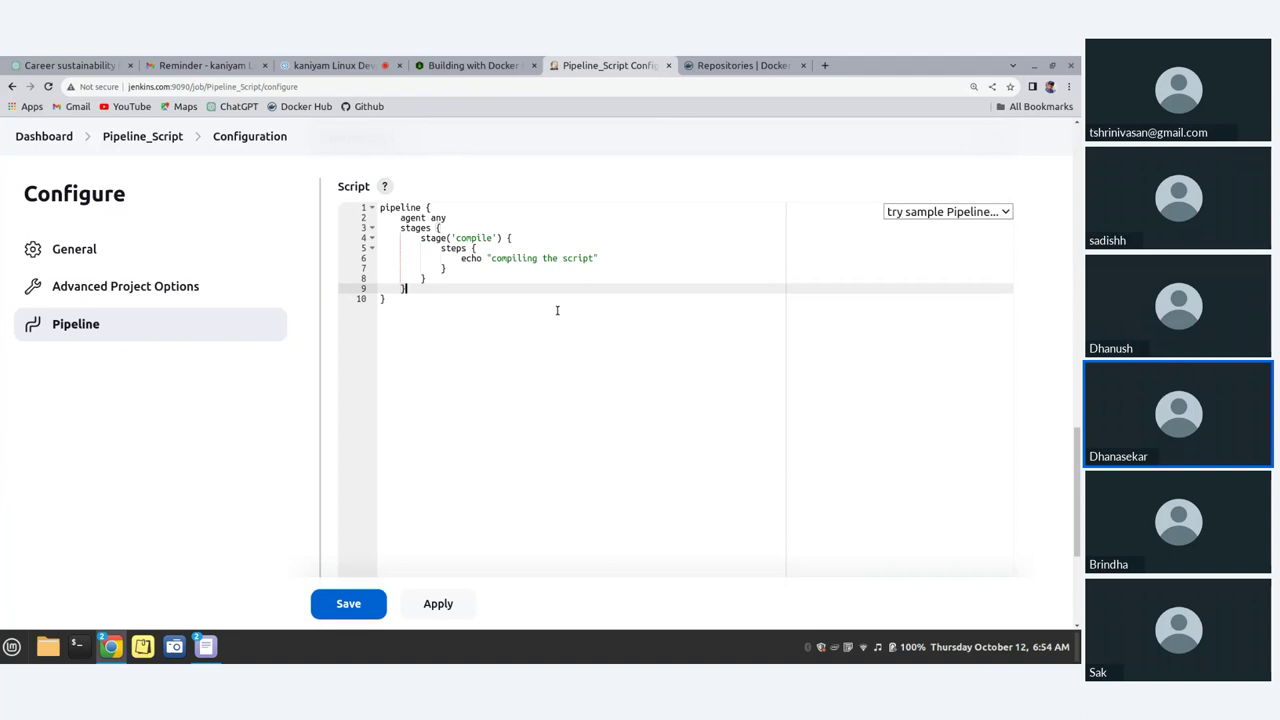
key(Return)
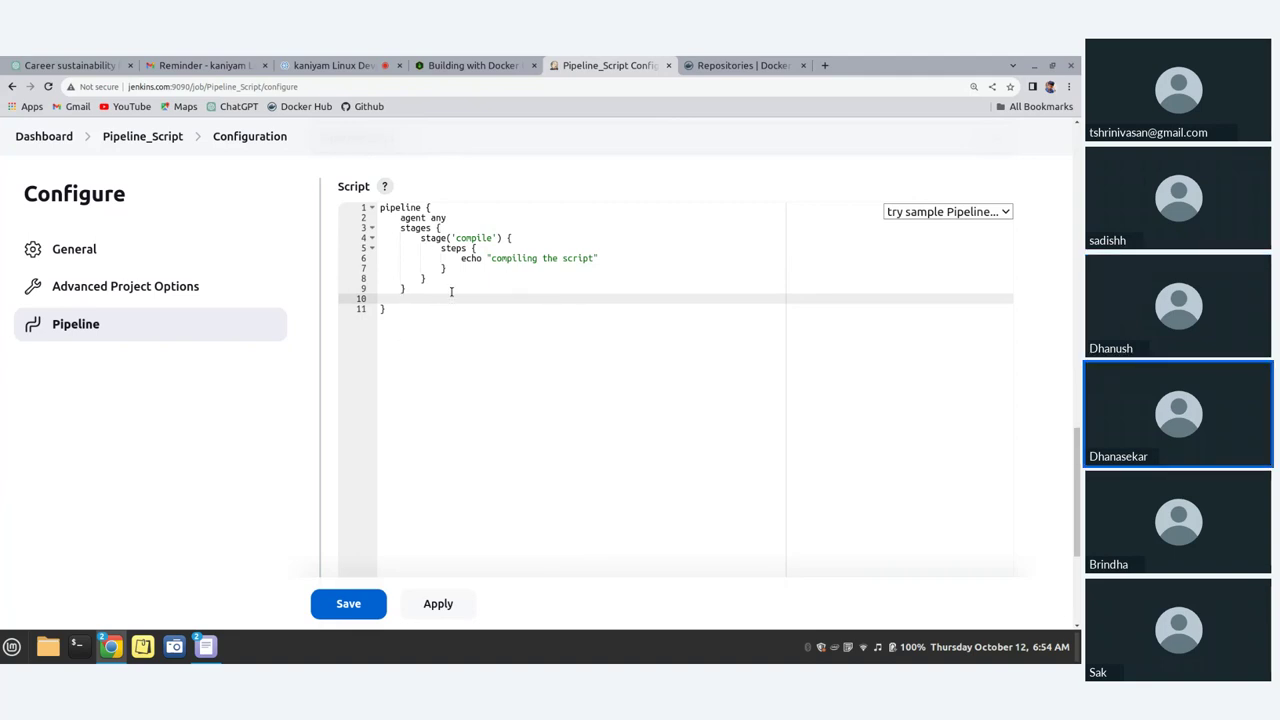
Step: Below the compile stage, start a new stage('build') { block
key(BackSpace)
key(BackSpace)
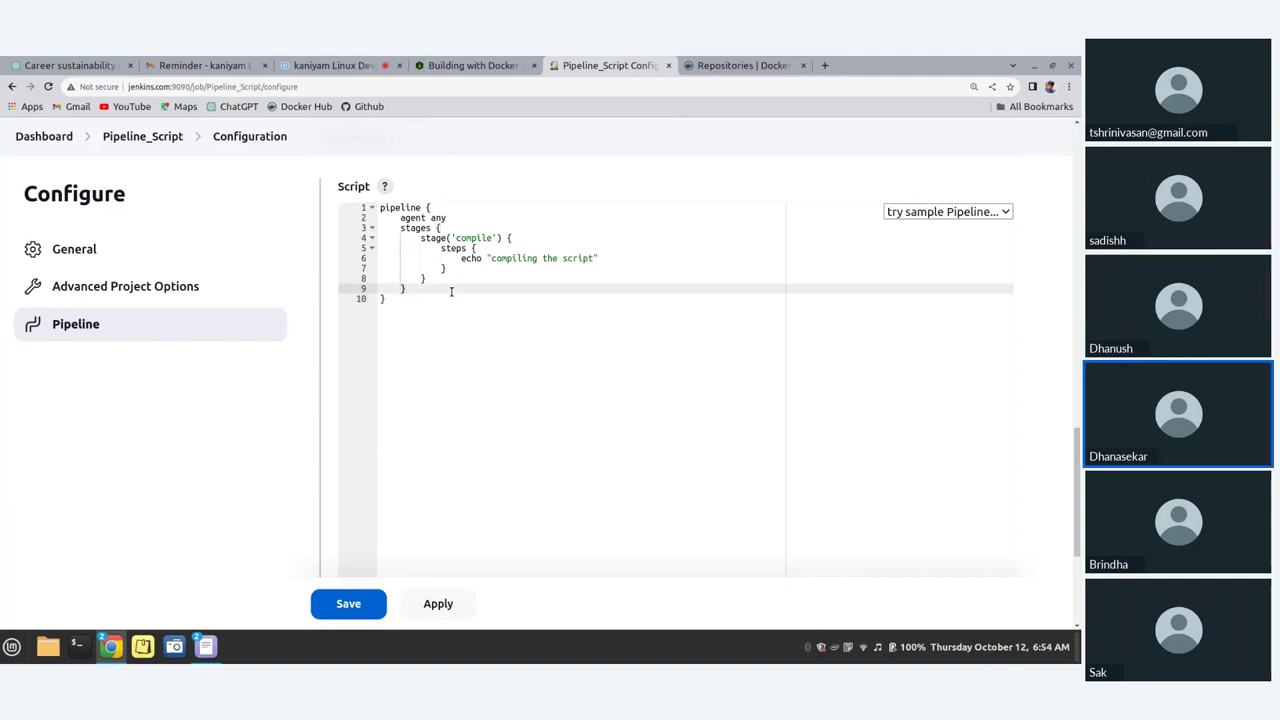
click(433, 280)
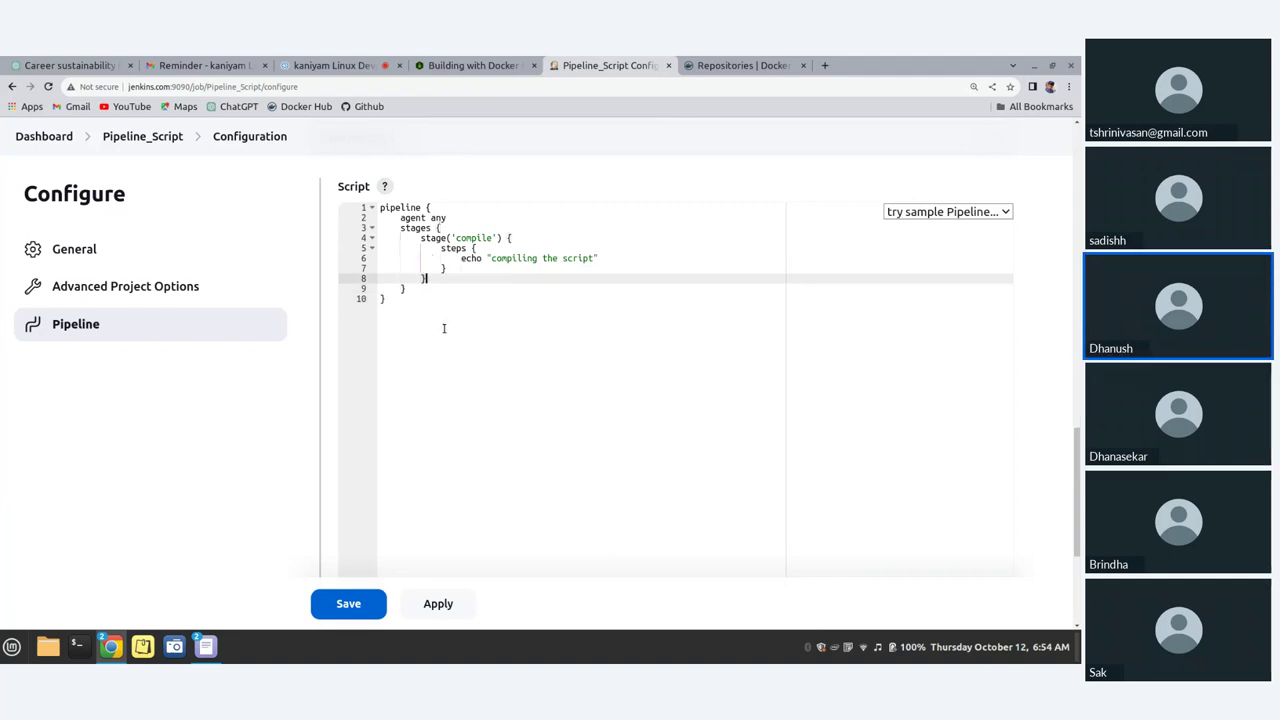
key(Return)
text(stage)
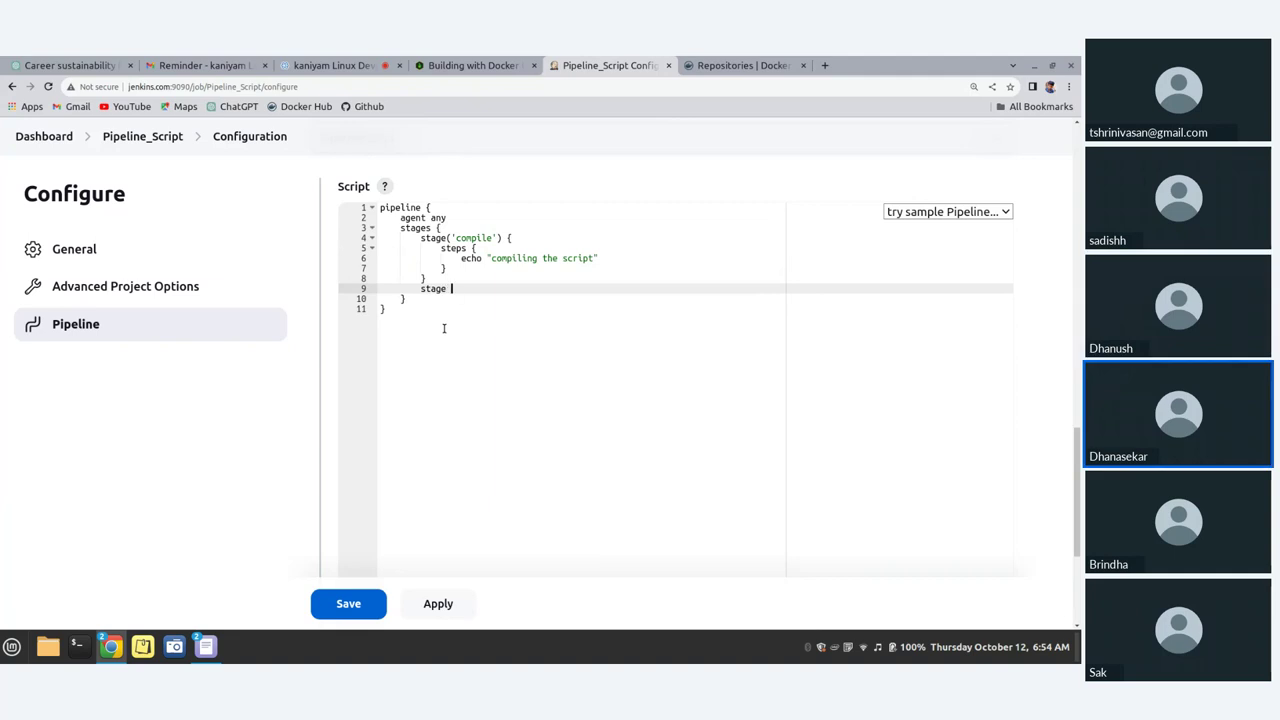
key(BackSpace)
text(('build)
key(Right)
key(Right)
text({)
key(Return)
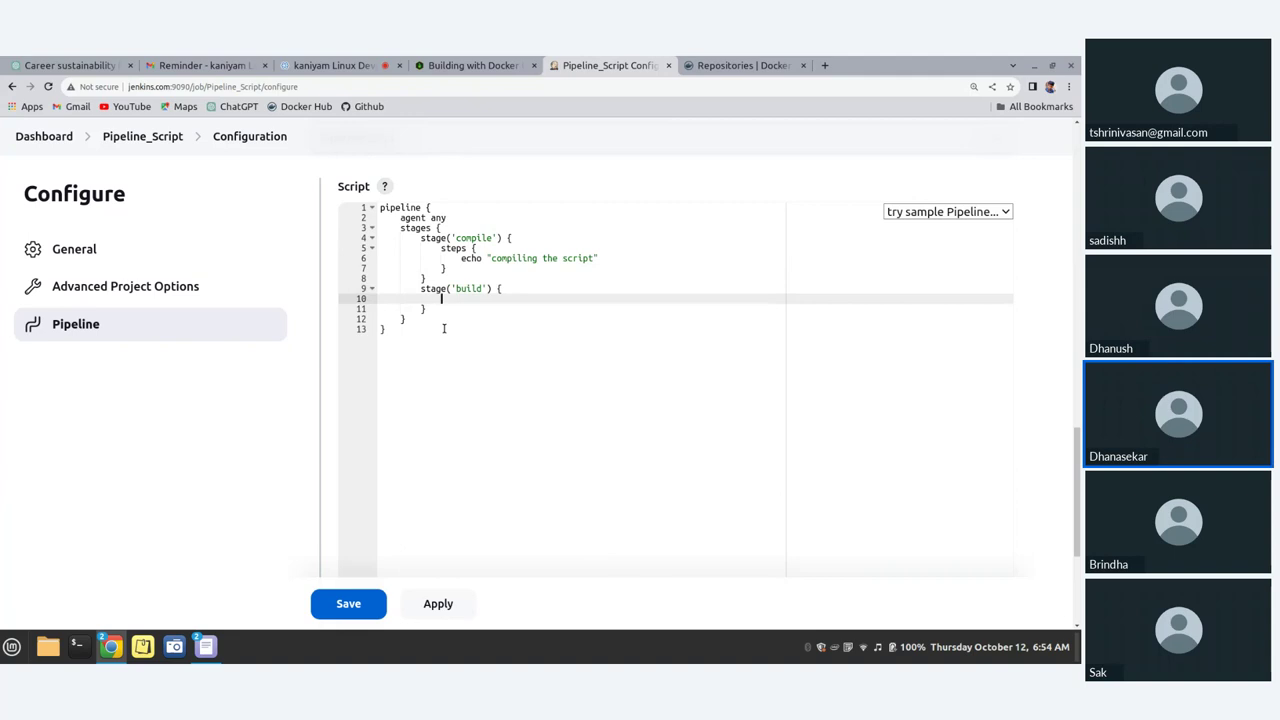
Step: Give the build stage a steps block echoing "building the script", then open a line after it
text(steps {)
key(Return)
text(echo)
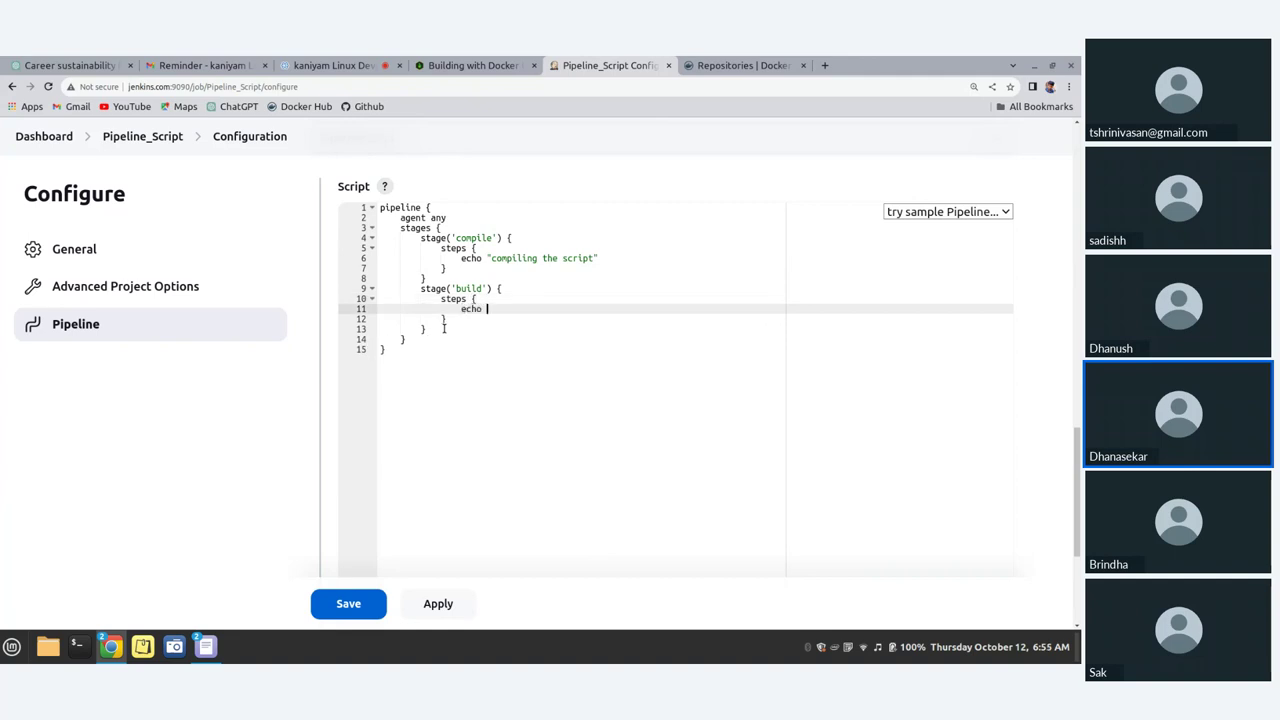
text( "building the script)
key(Return)
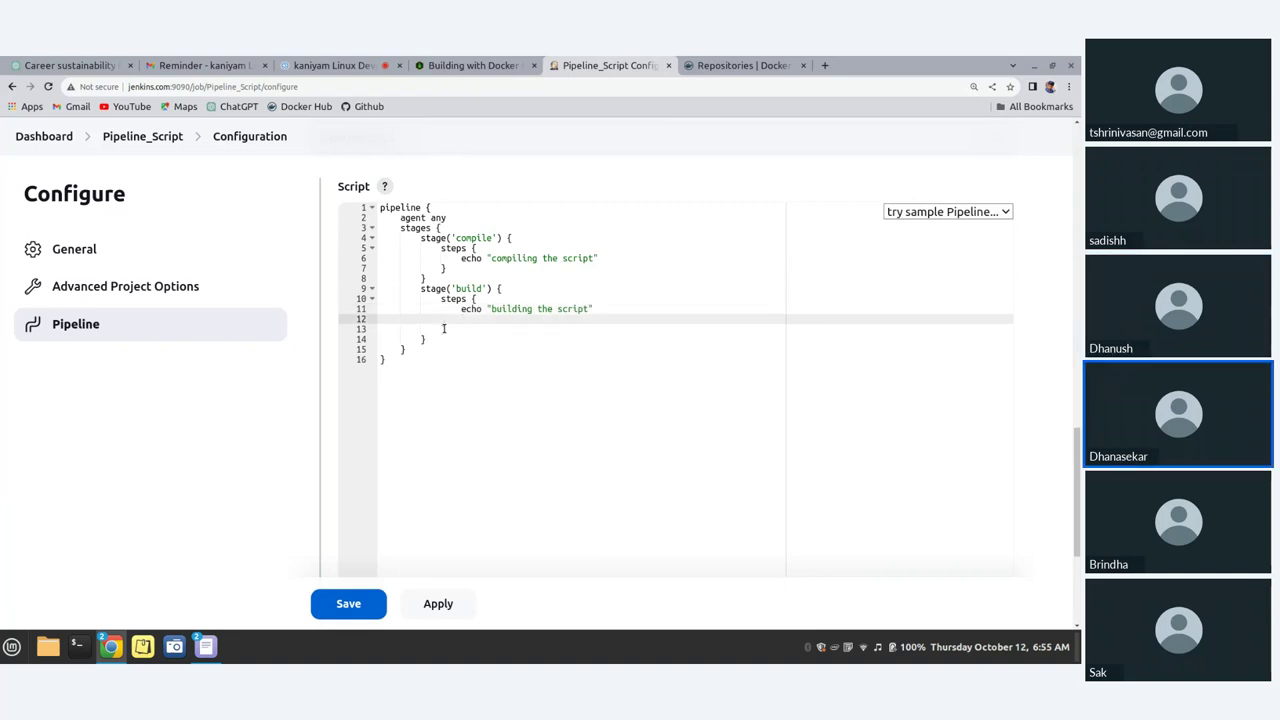
key(BackSpace)
key(BackSpace)
key(BackSpace)
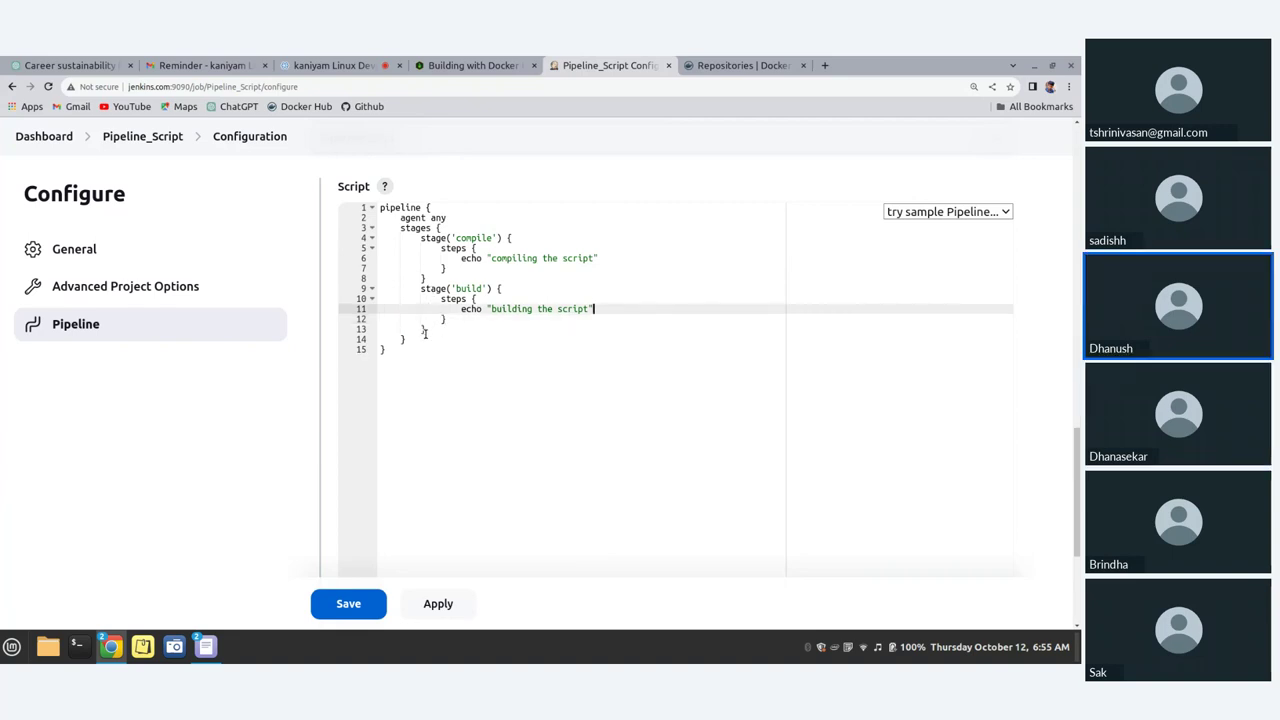
click(424, 330)
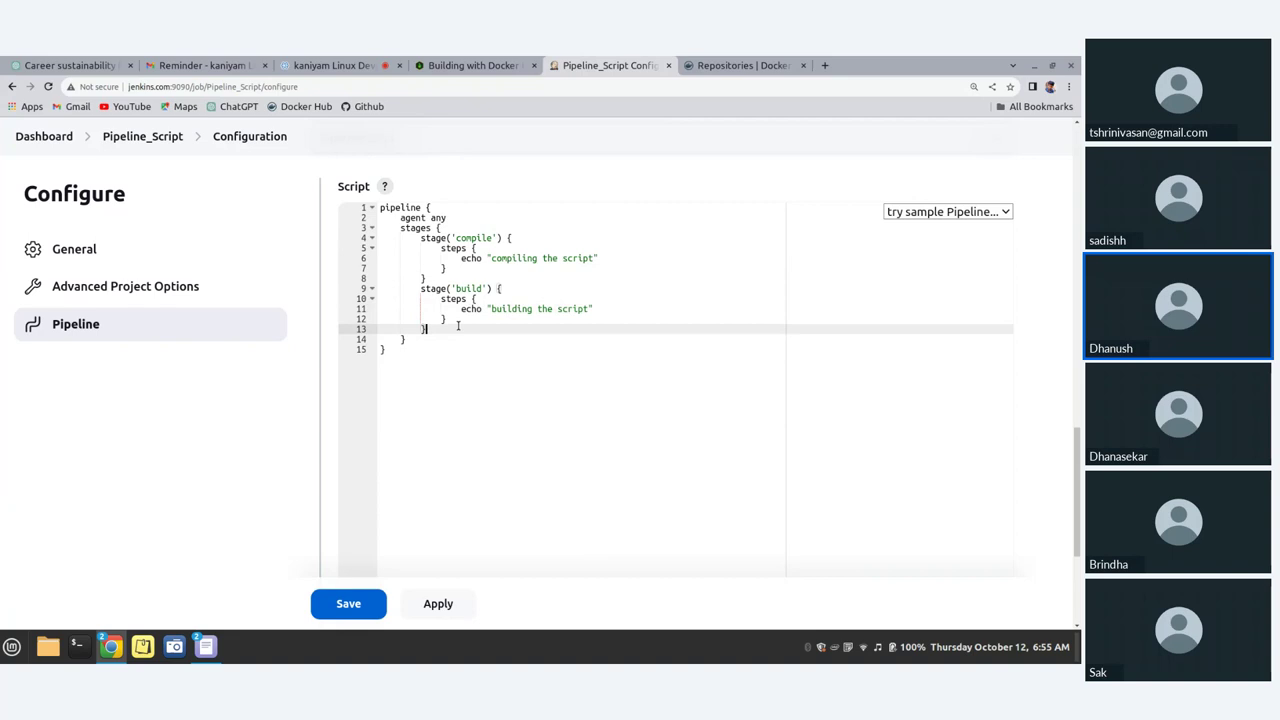
key(Return)
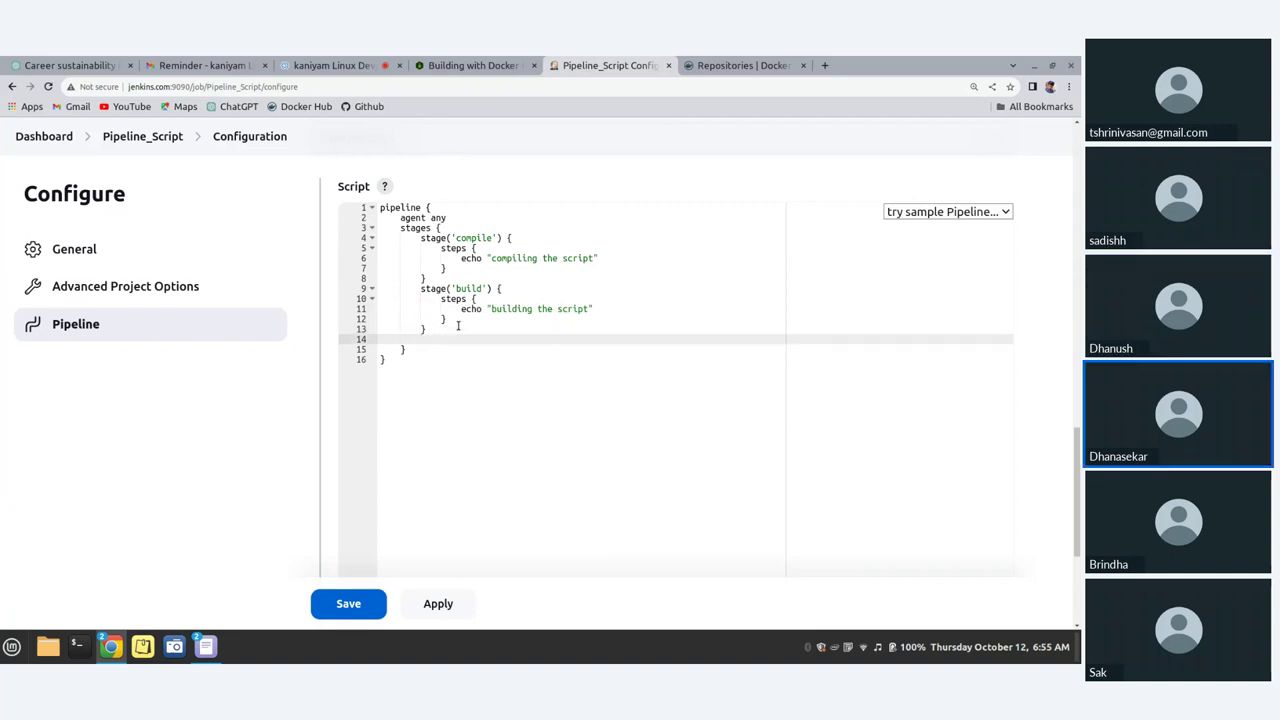
Step: Below the build stage, write the stage('test') { header
text(stage)
click(421, 238)
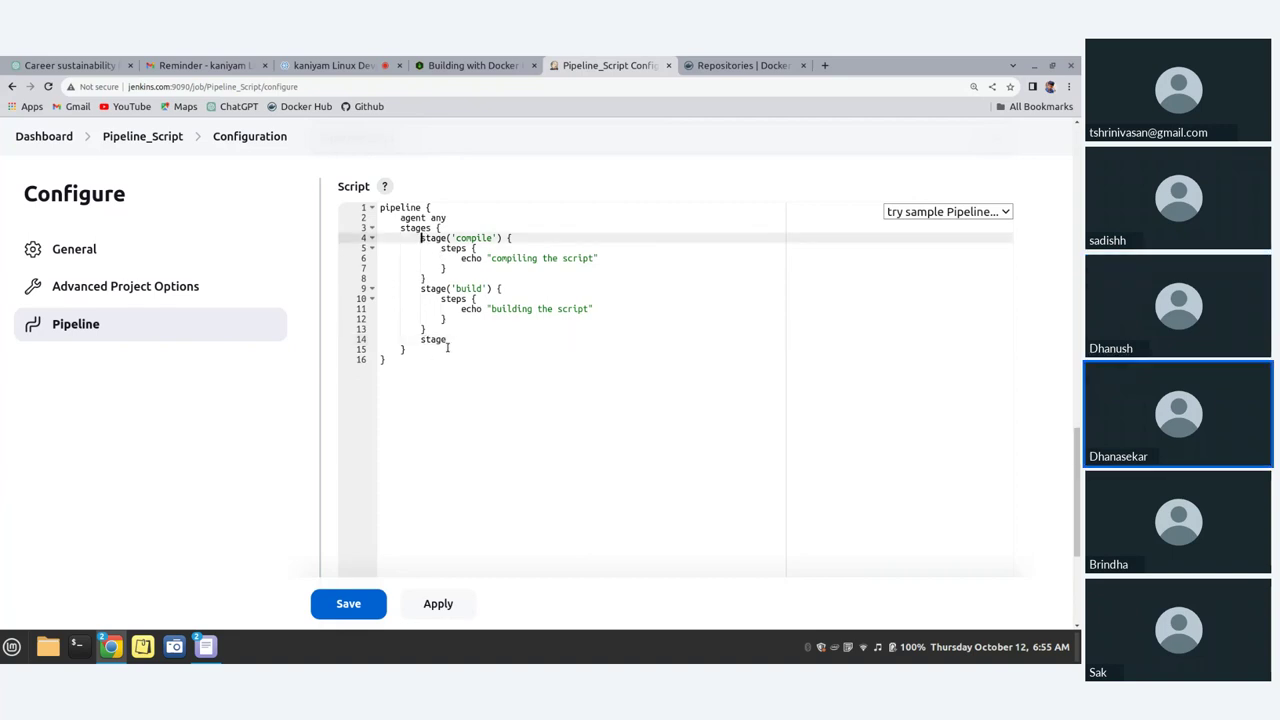
click(500, 343)
text((')
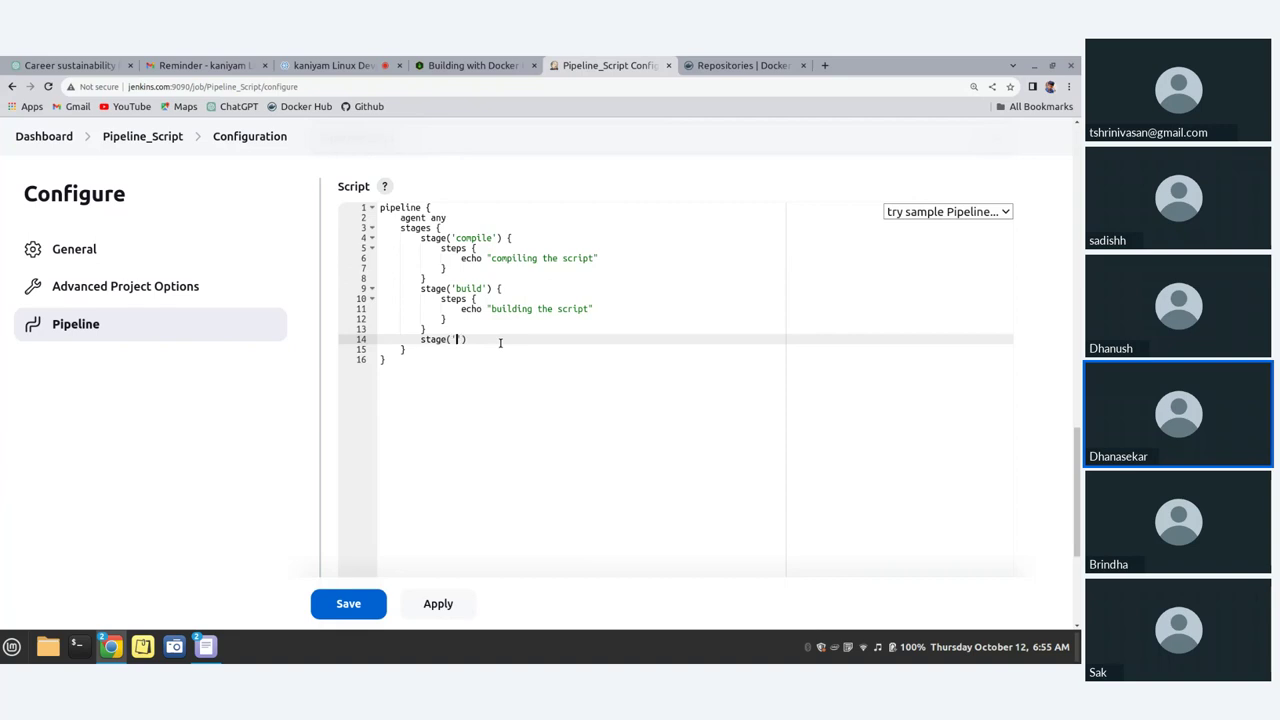
text(test)
key(Right)
key(Right)
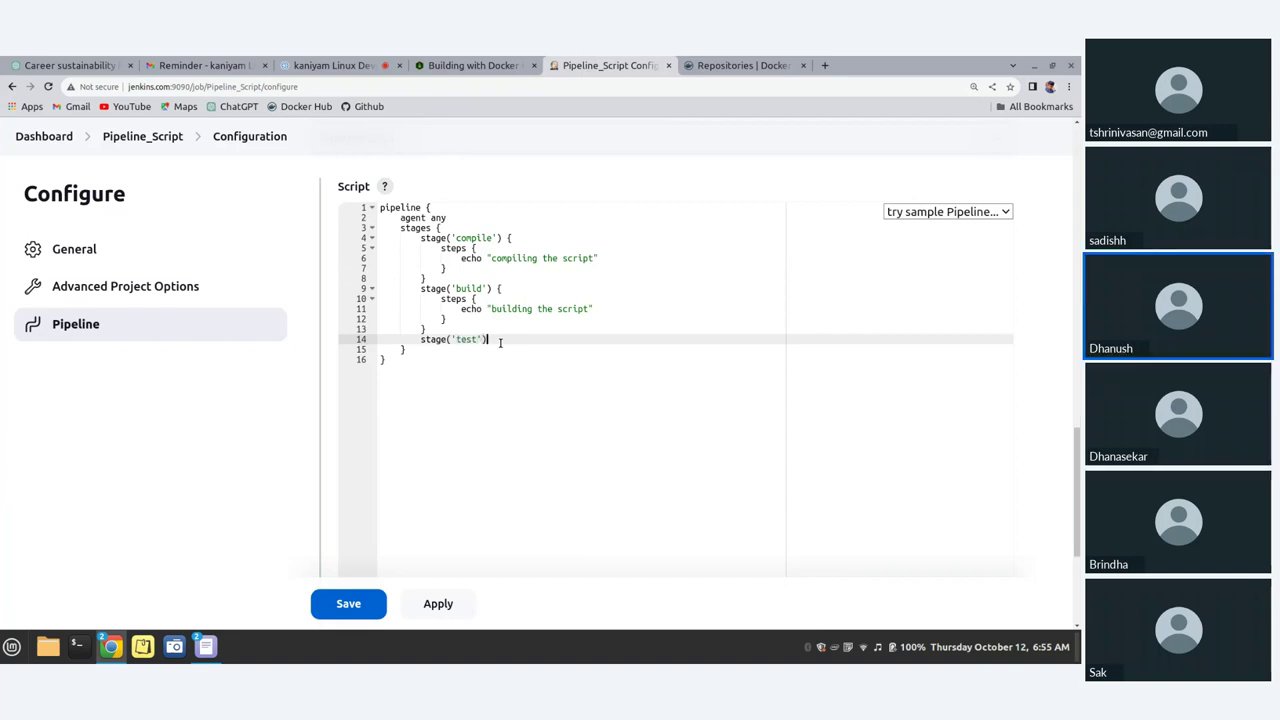
text({)
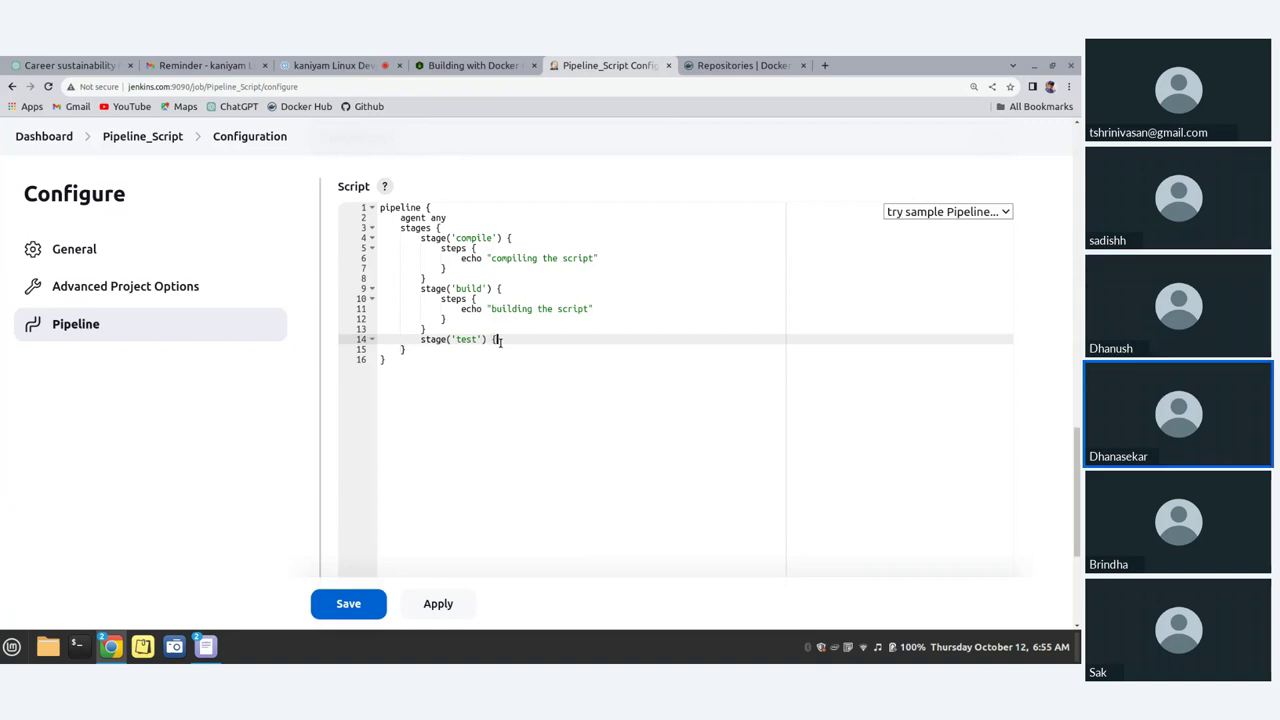
key(Return)
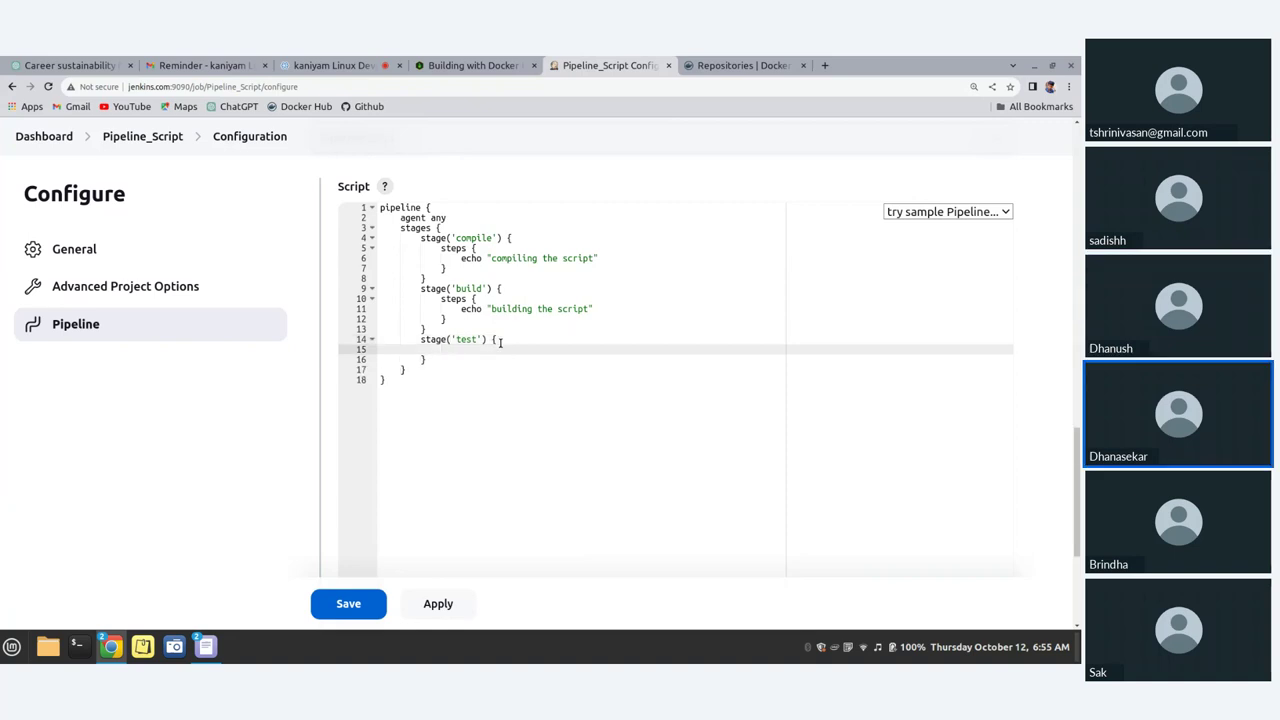
Step: Fill the test stage with a steps block echoing "testing the script"
text(steps {)
key(BackSpace)
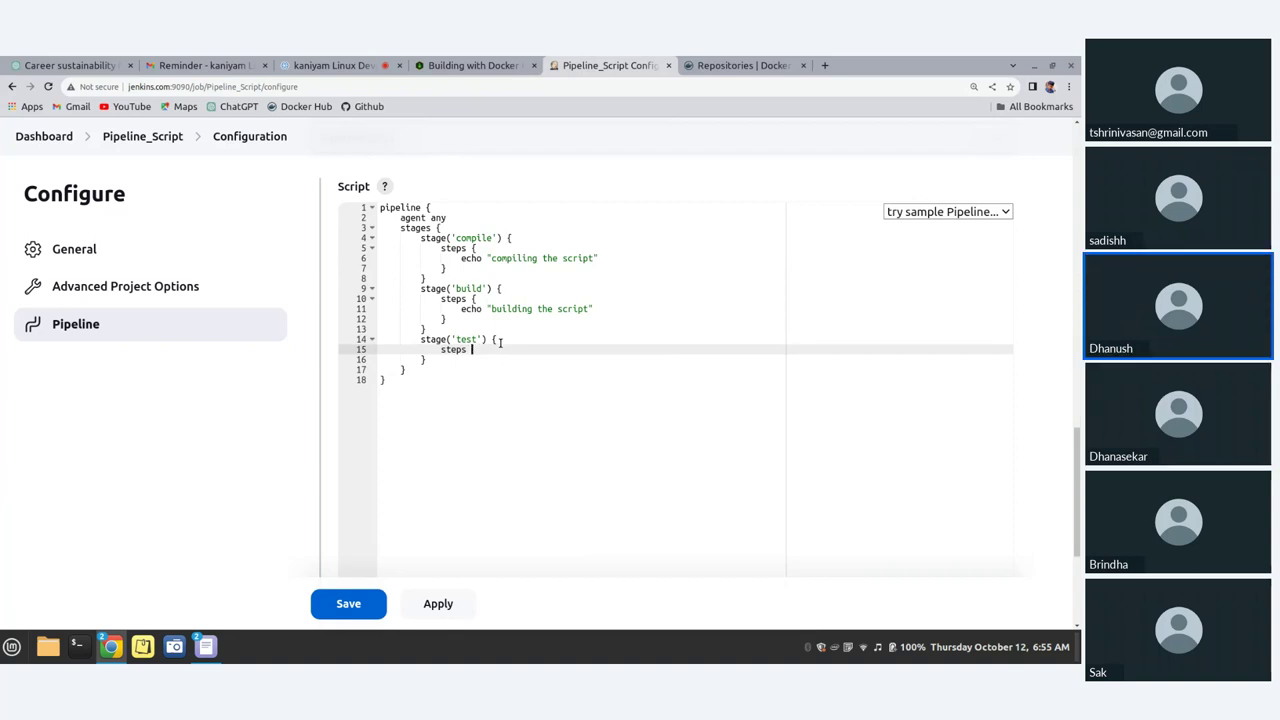
text({)
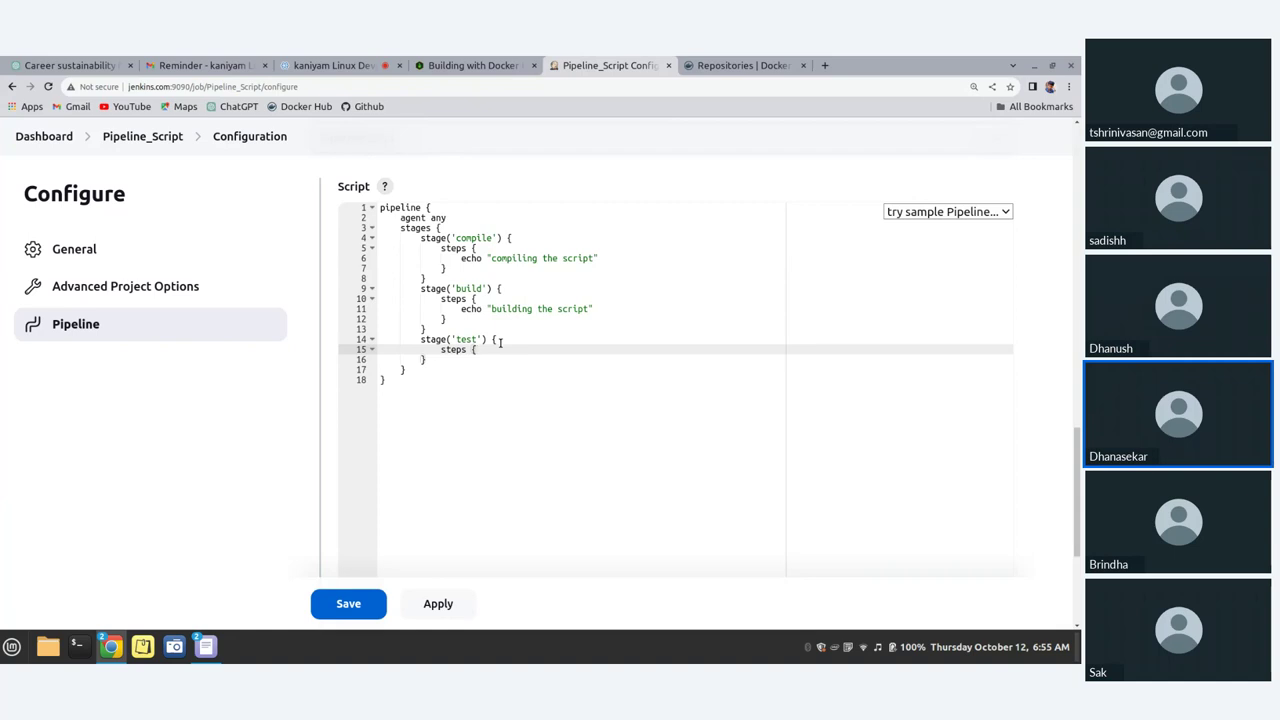
key(Return)
text(echo )
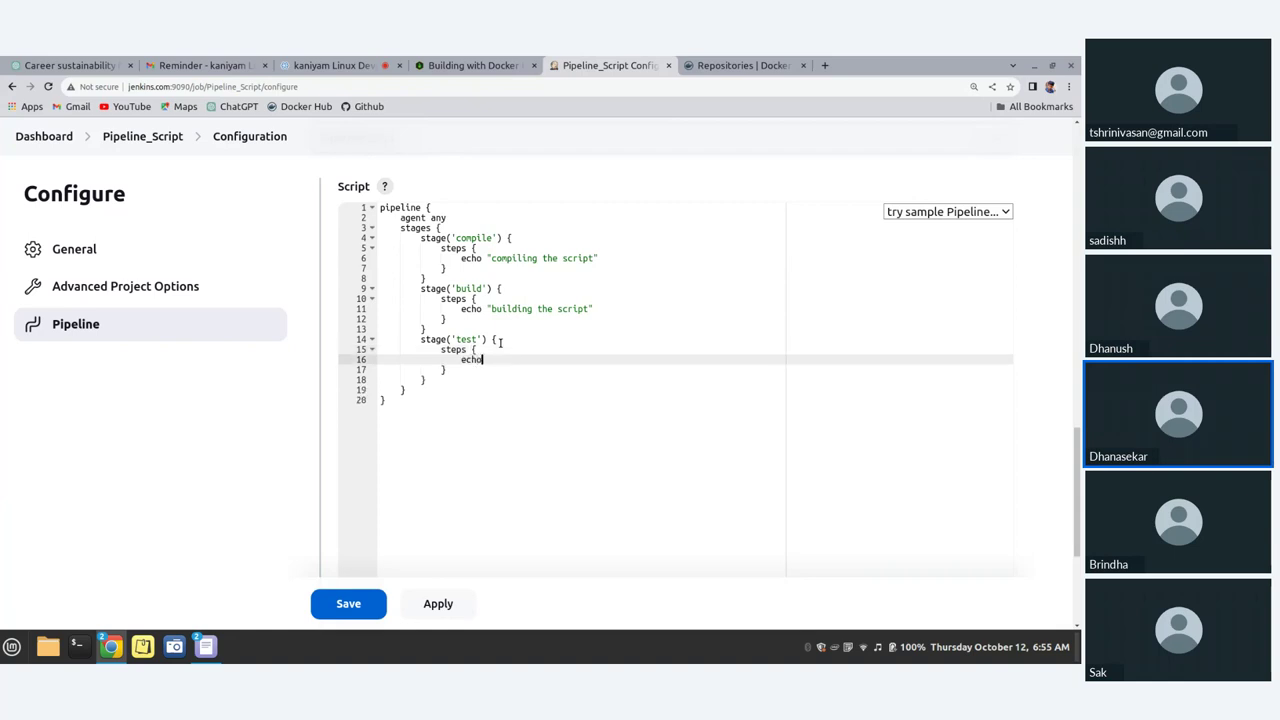
text("testing the scr)
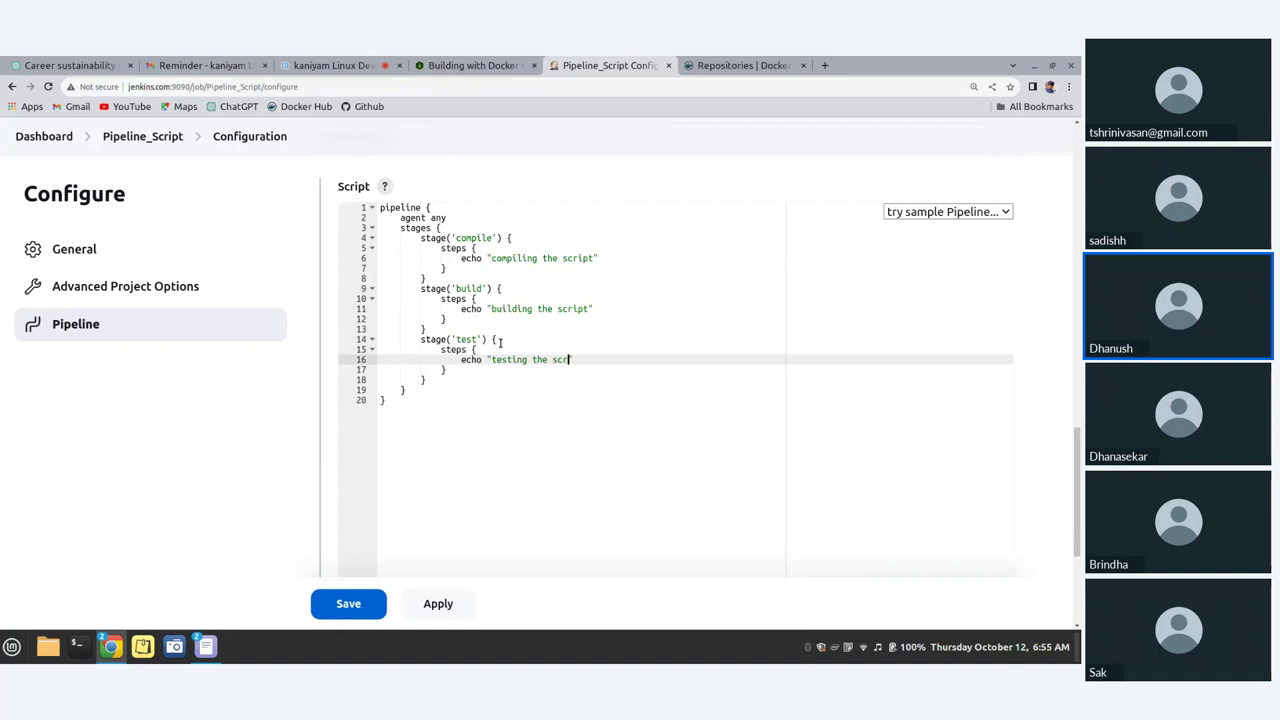
text(ipt")
key(Return)
key(BackSpace)
key(BackSpace)
key(BackSpace)
key(BackSpace)
click(462, 383)
Step: Below the test stage, write the stage('deploy') { header, fixing typos
key(Return)
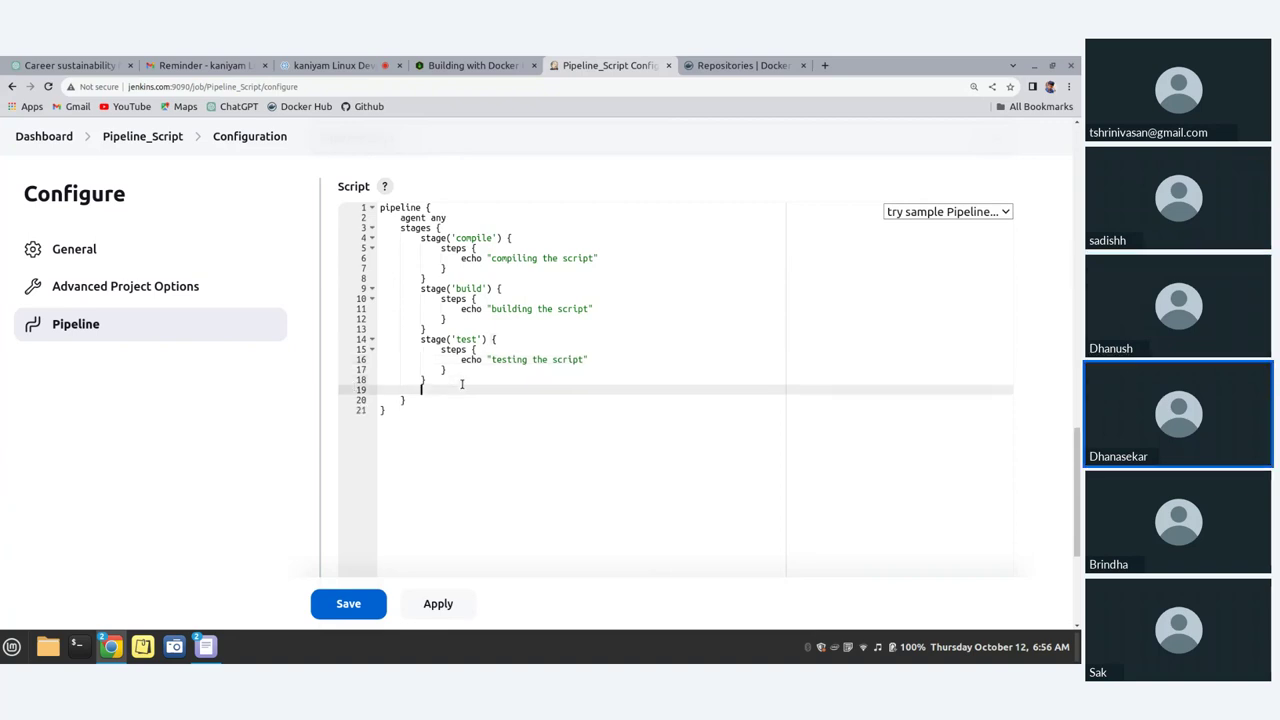
text(stage()'deploy)
key(Right)
key(Right)
text({)
key(Return)
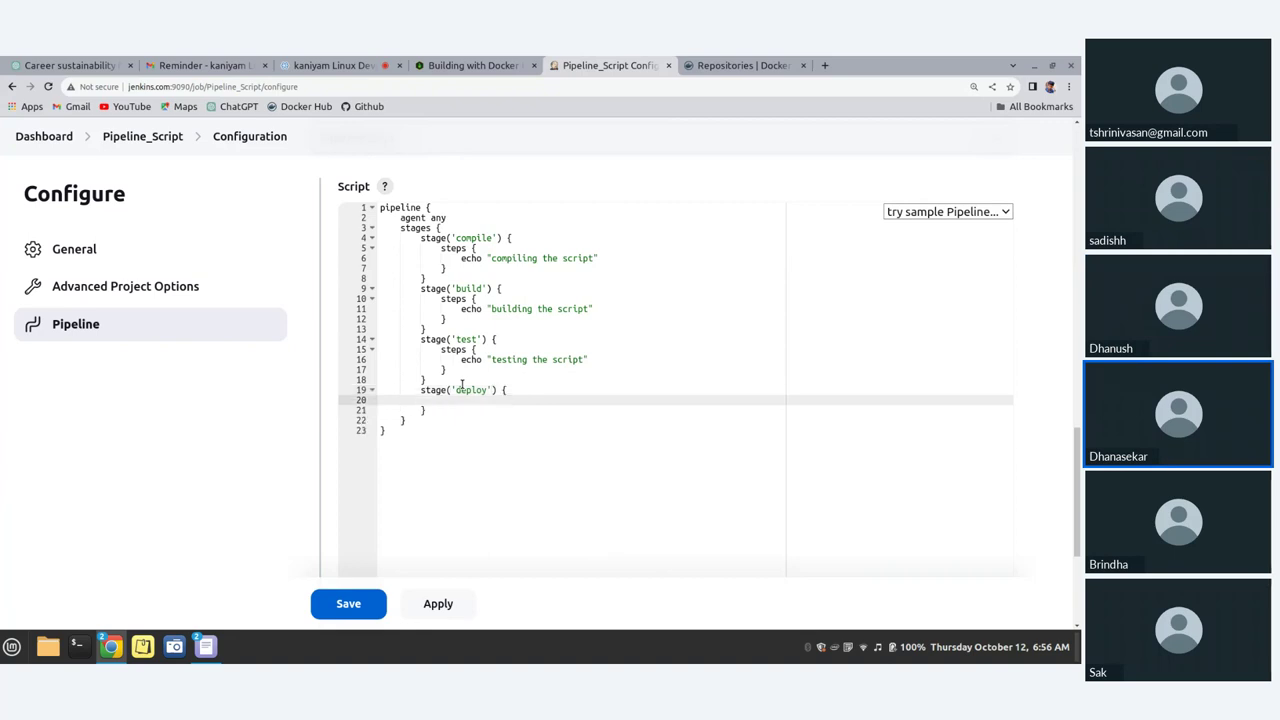
Step: Add a steps block to the deploy stage echoing "deploying the script"
text(steps {)
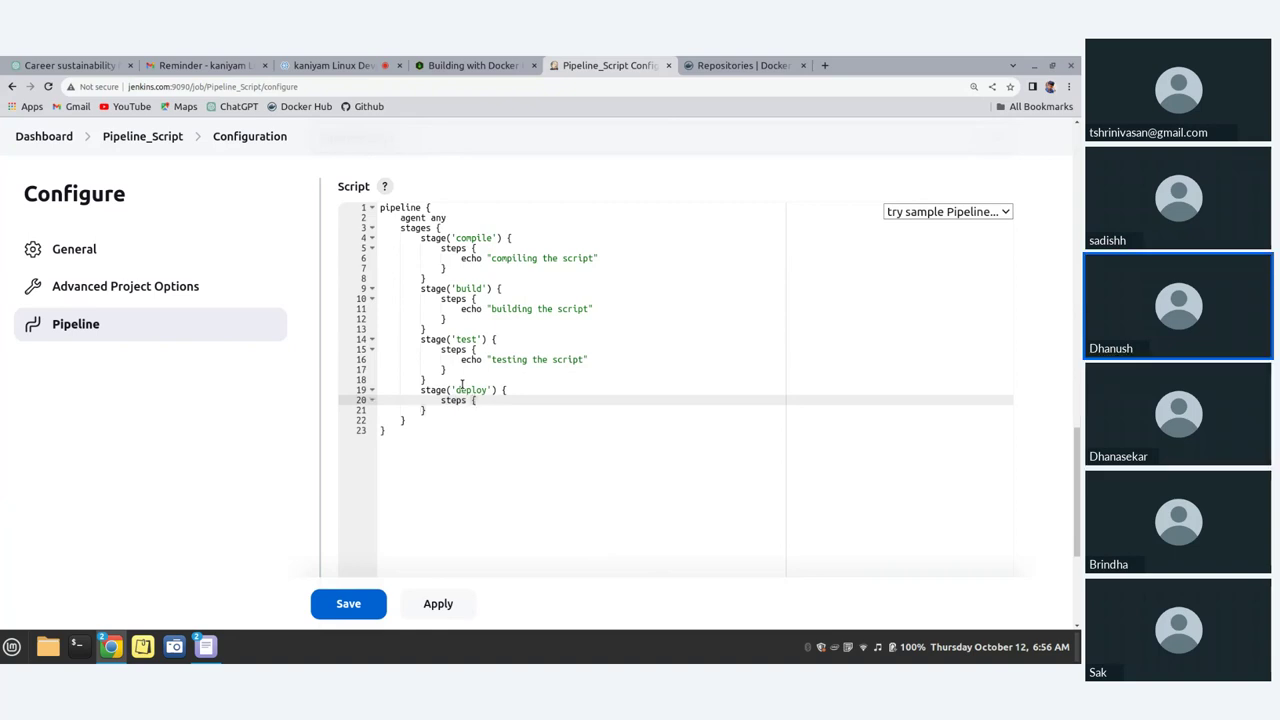
key(Return)
text(echo)
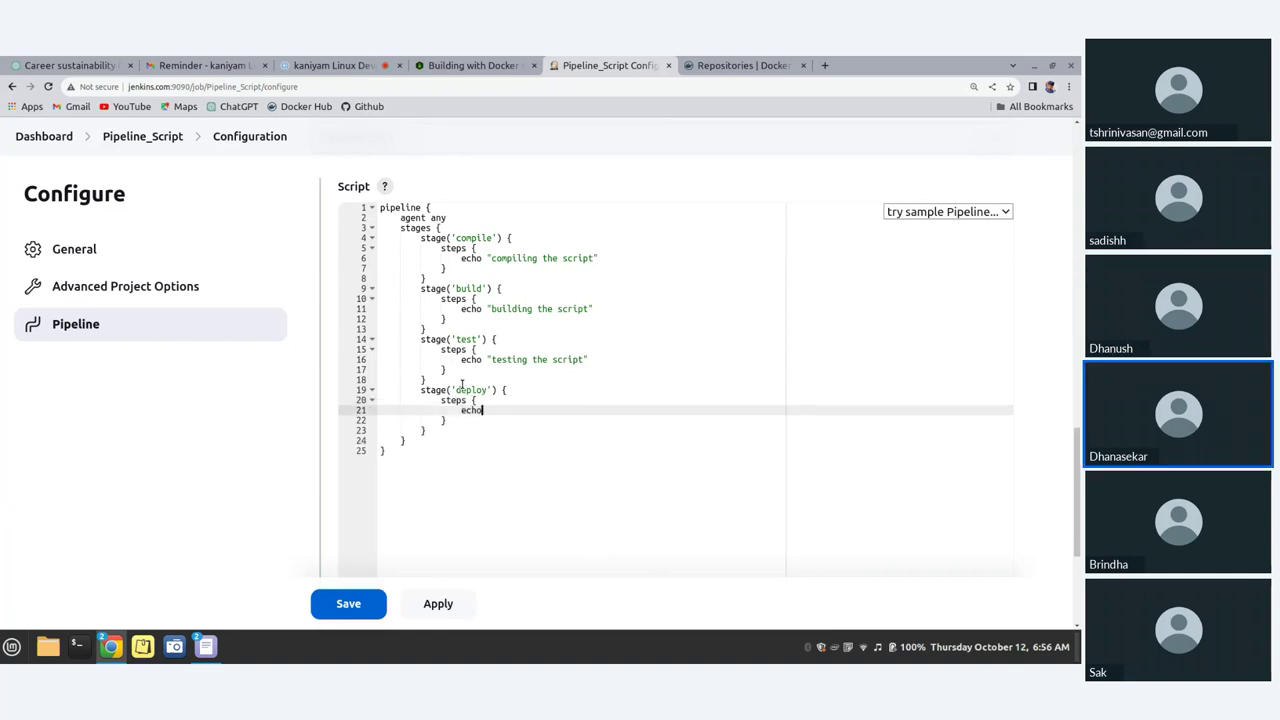
text( "deploying the )
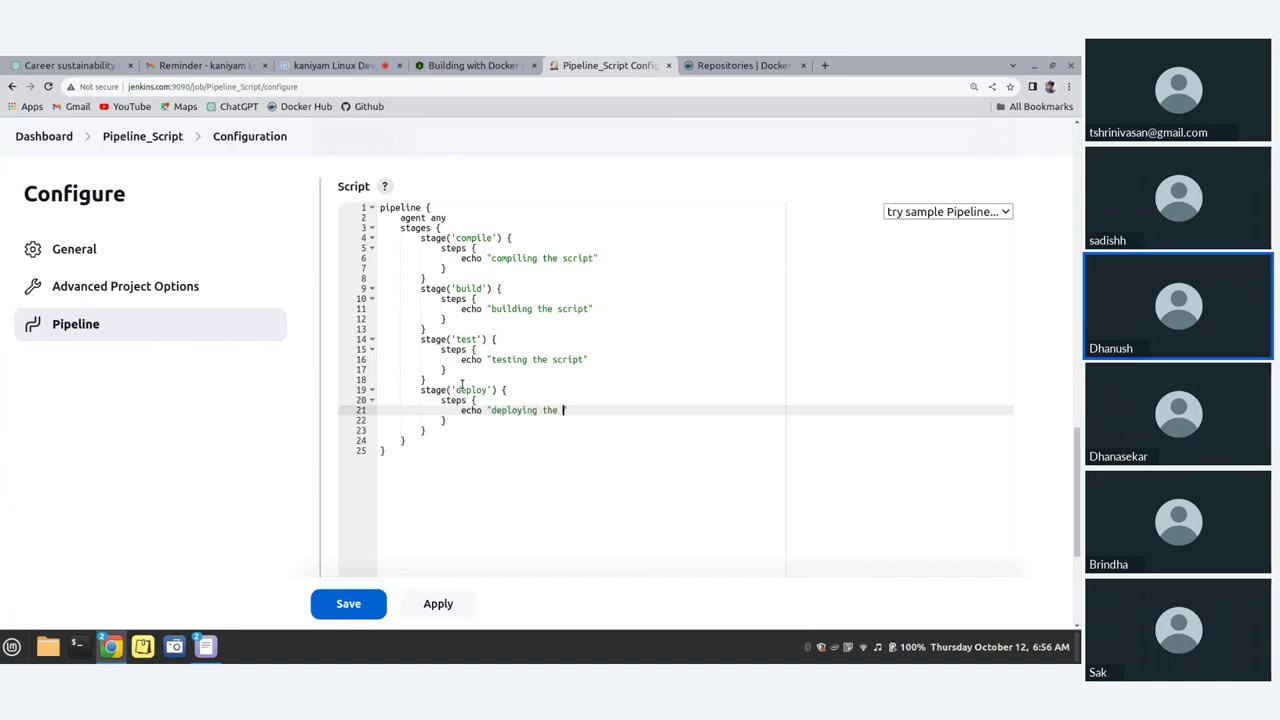
text(script)
key(Down)
key(Home)
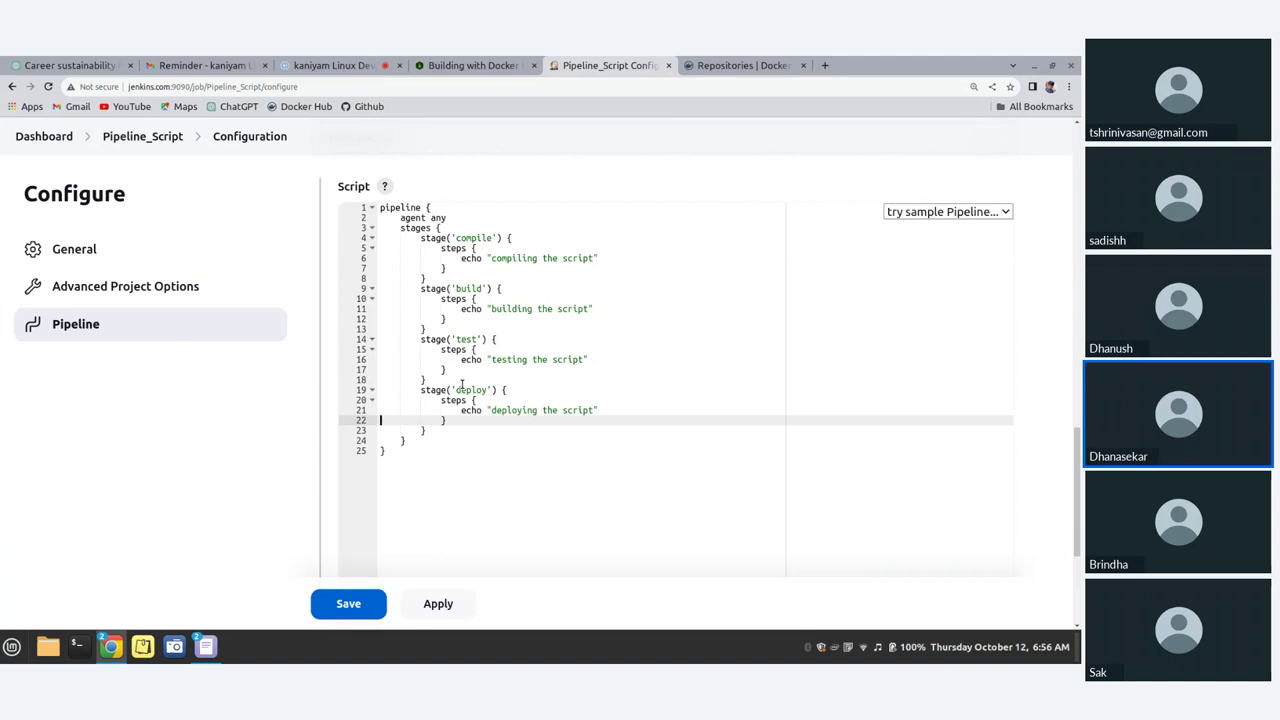
click(437, 432)
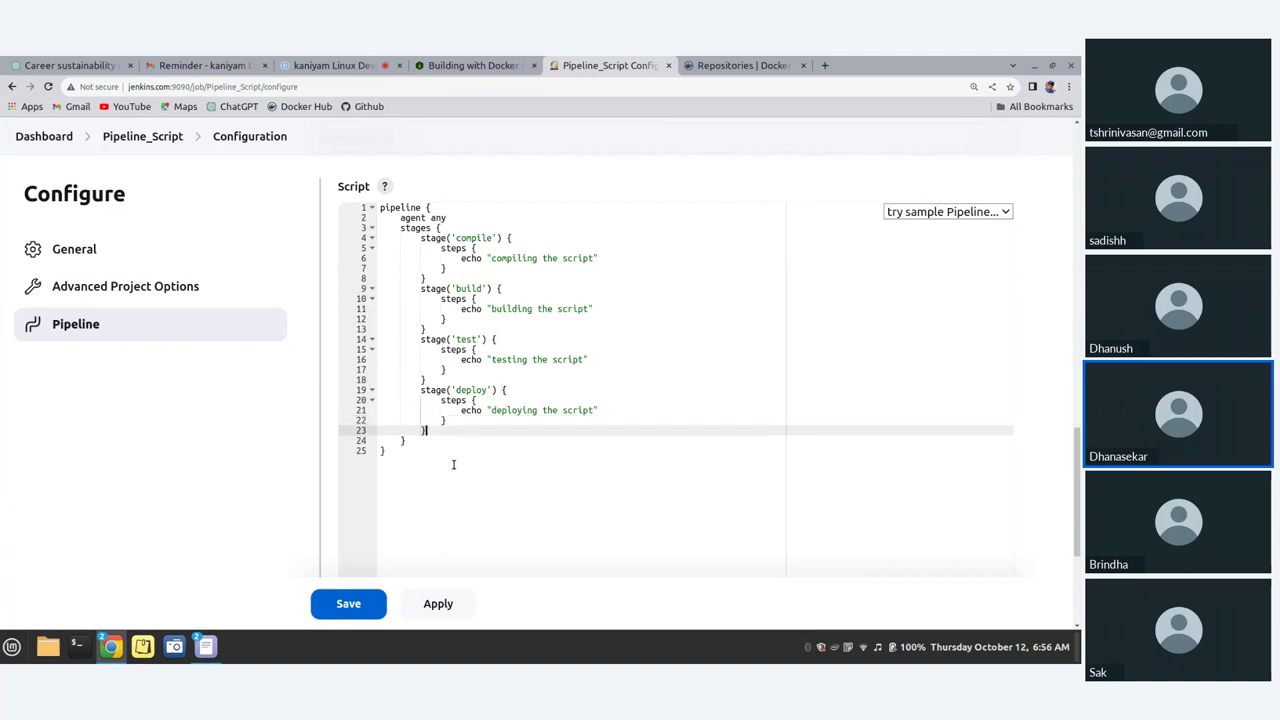
Step: Type stage('release') { with a steps block and echo "releasing the script" after deploy
key(Return)
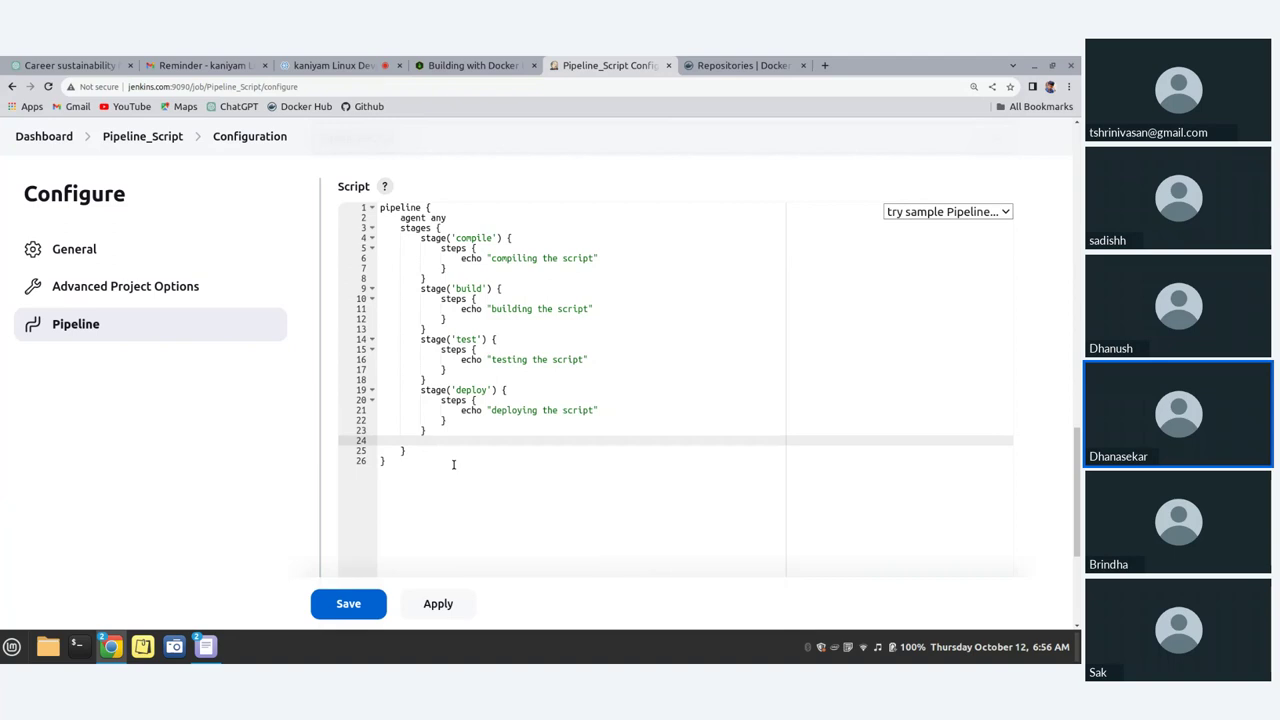
text(stage('re)
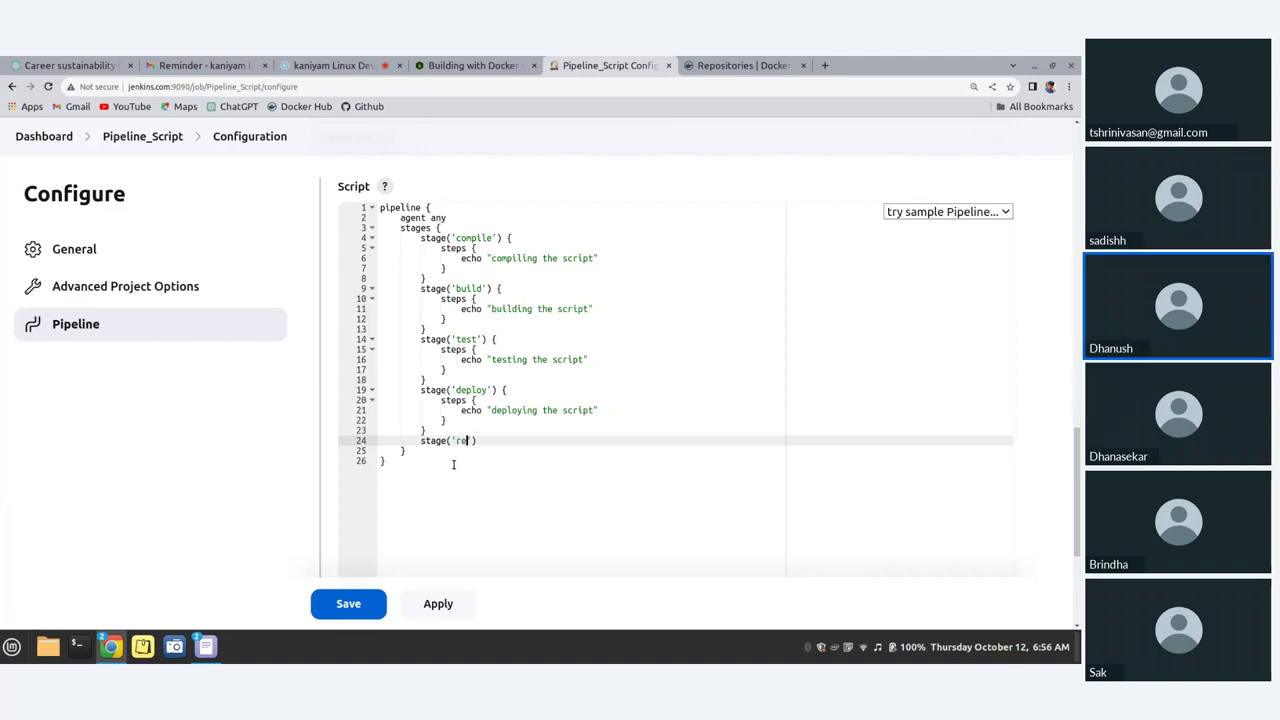
text(lease') {)
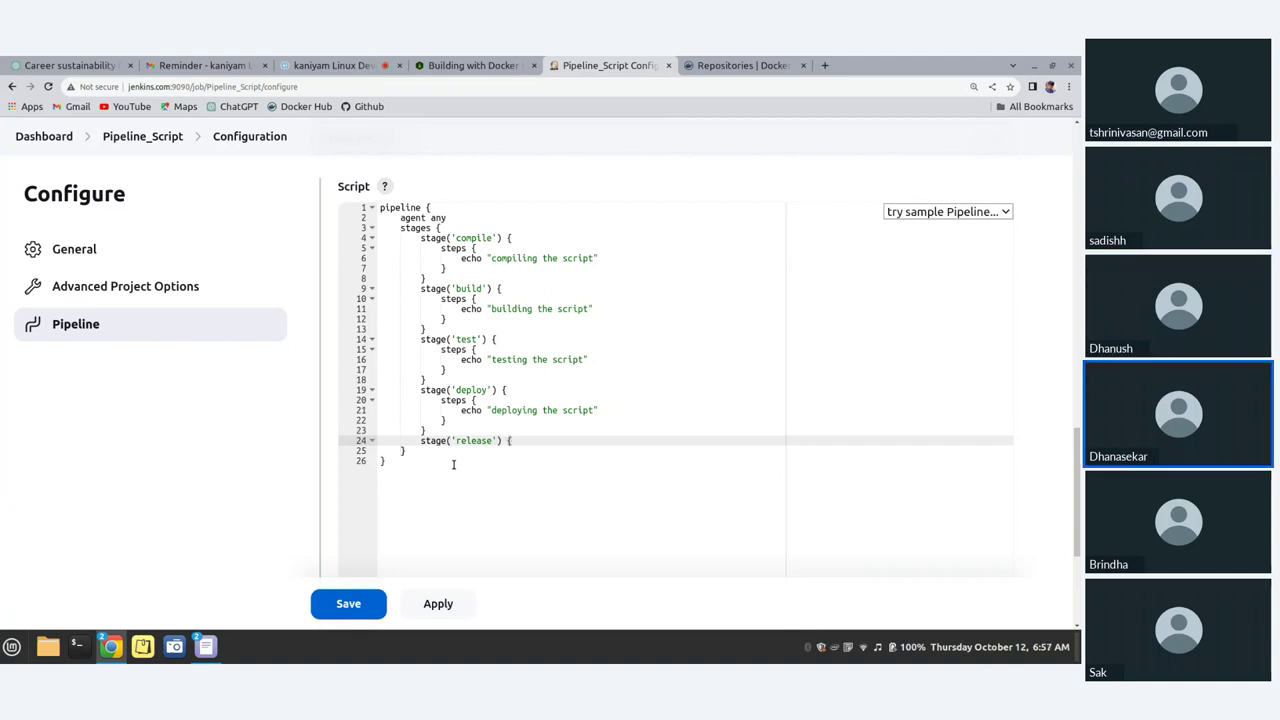
key(Return)
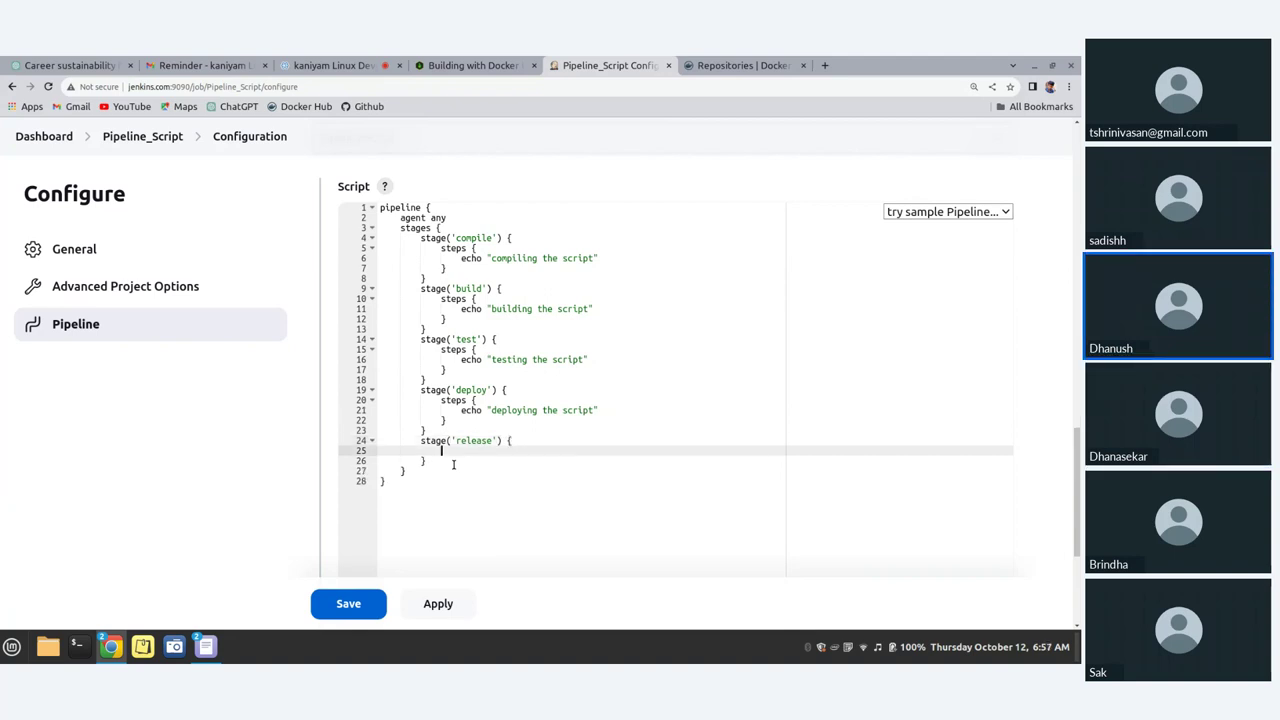
text(steps {)
key(Return)
text(echo)
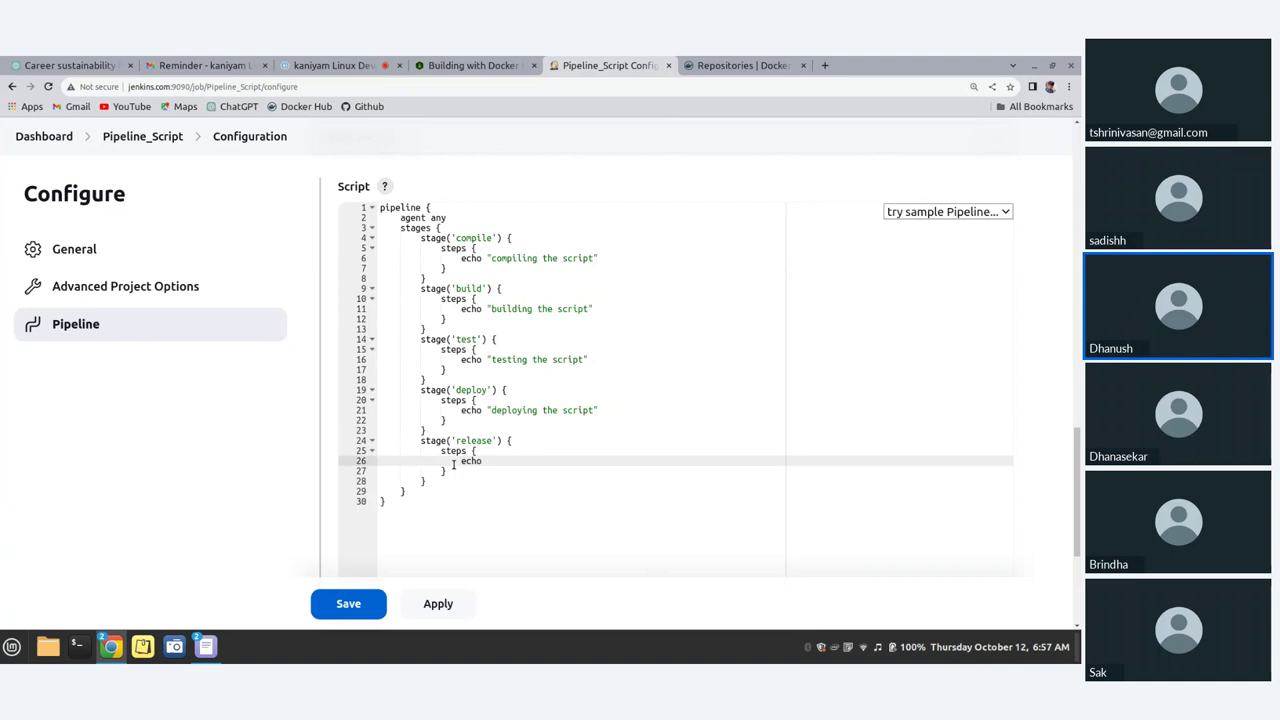
text( "re)
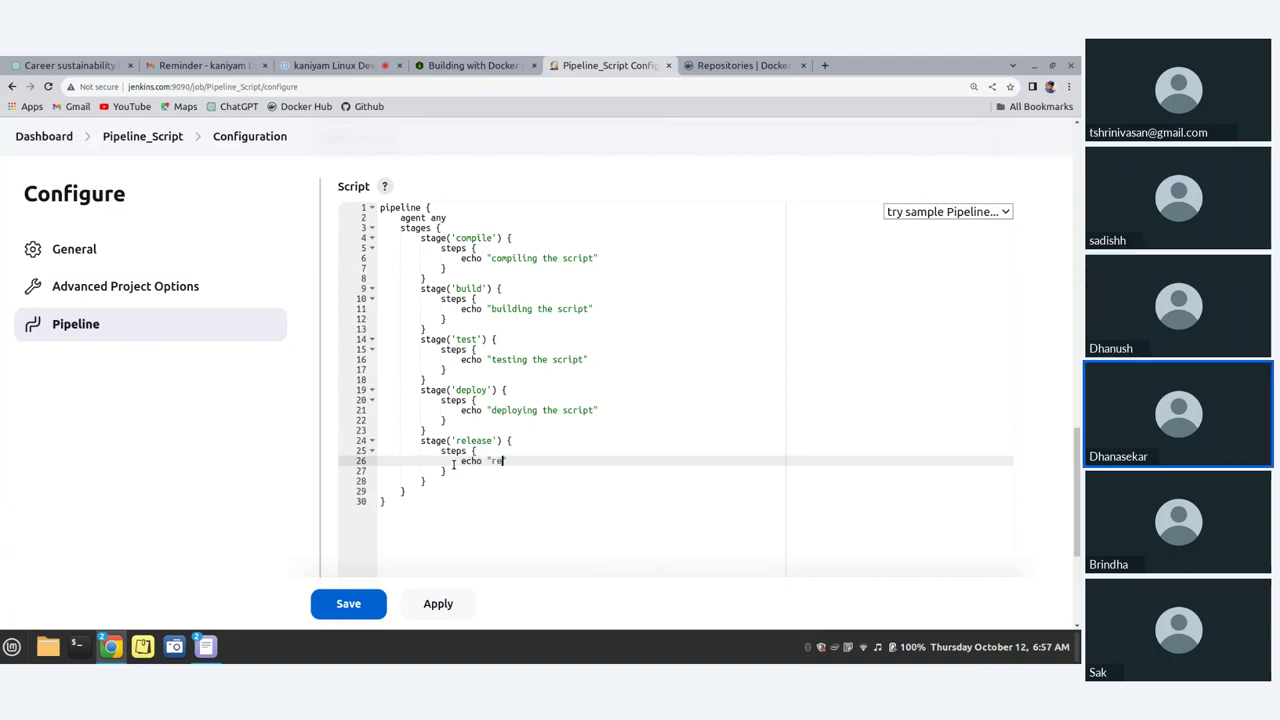
text(leasing the script")
click(371, 452)
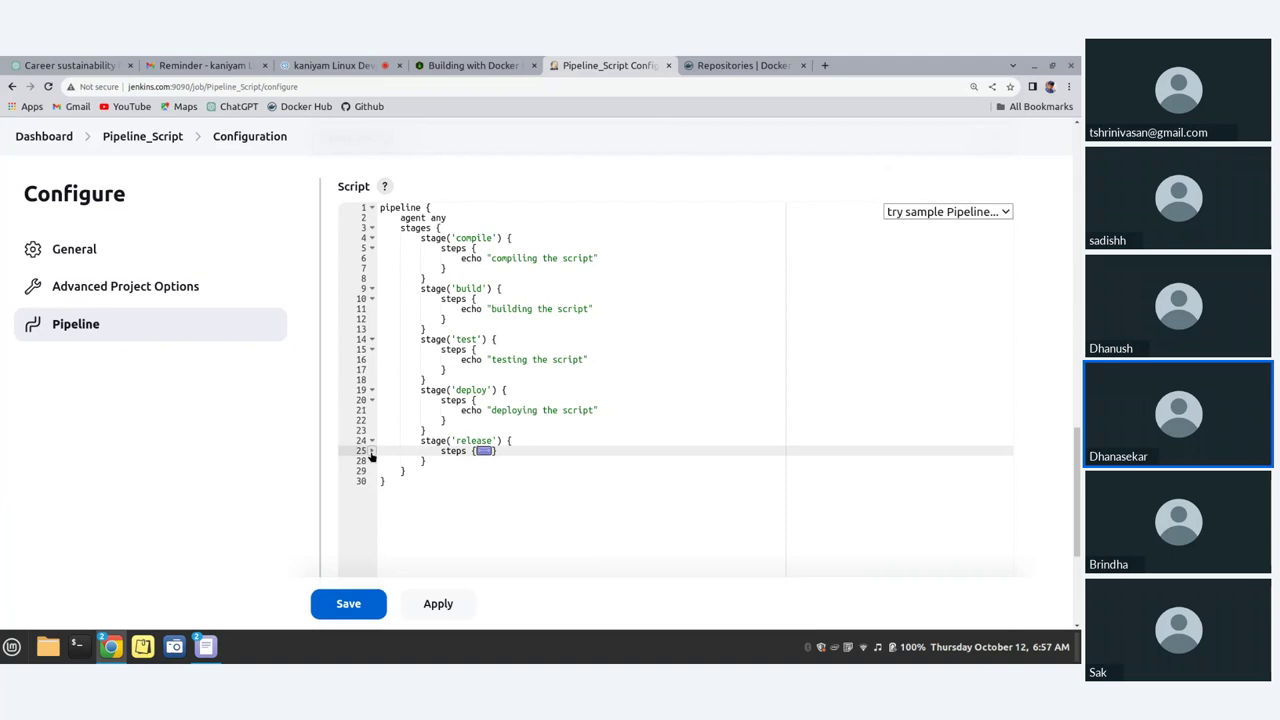
click(371, 441)
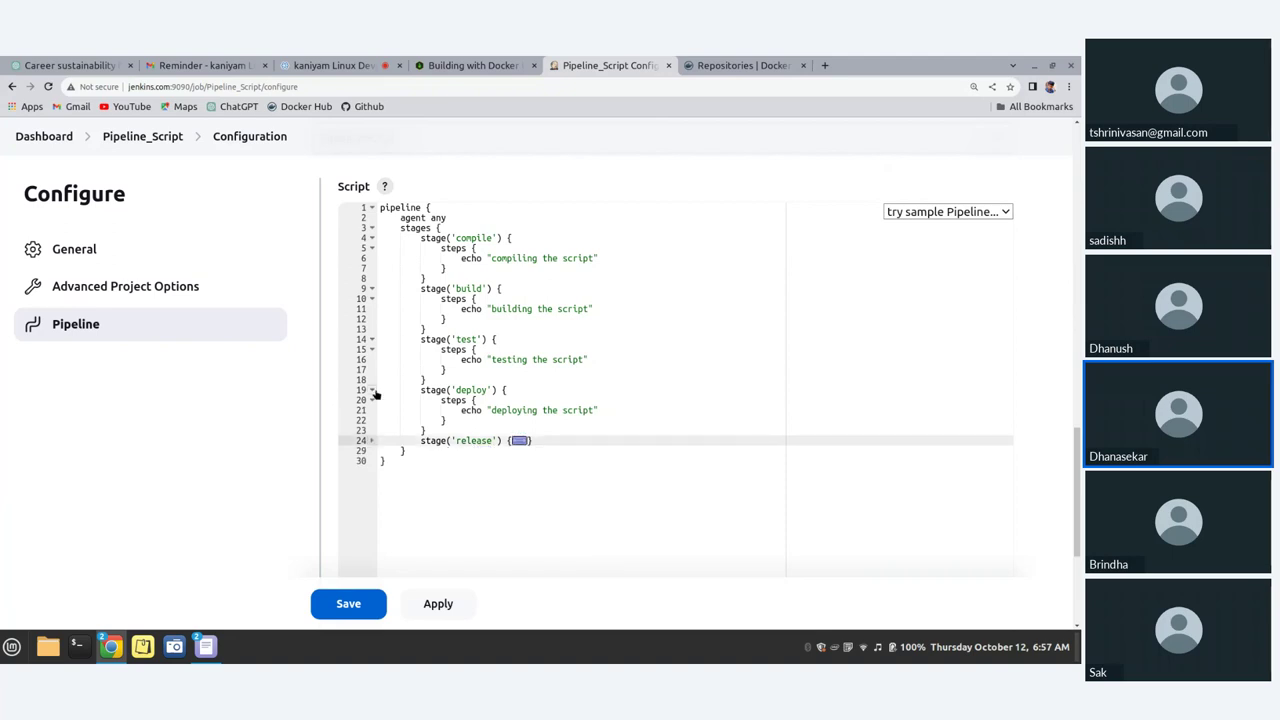
click(371, 391)
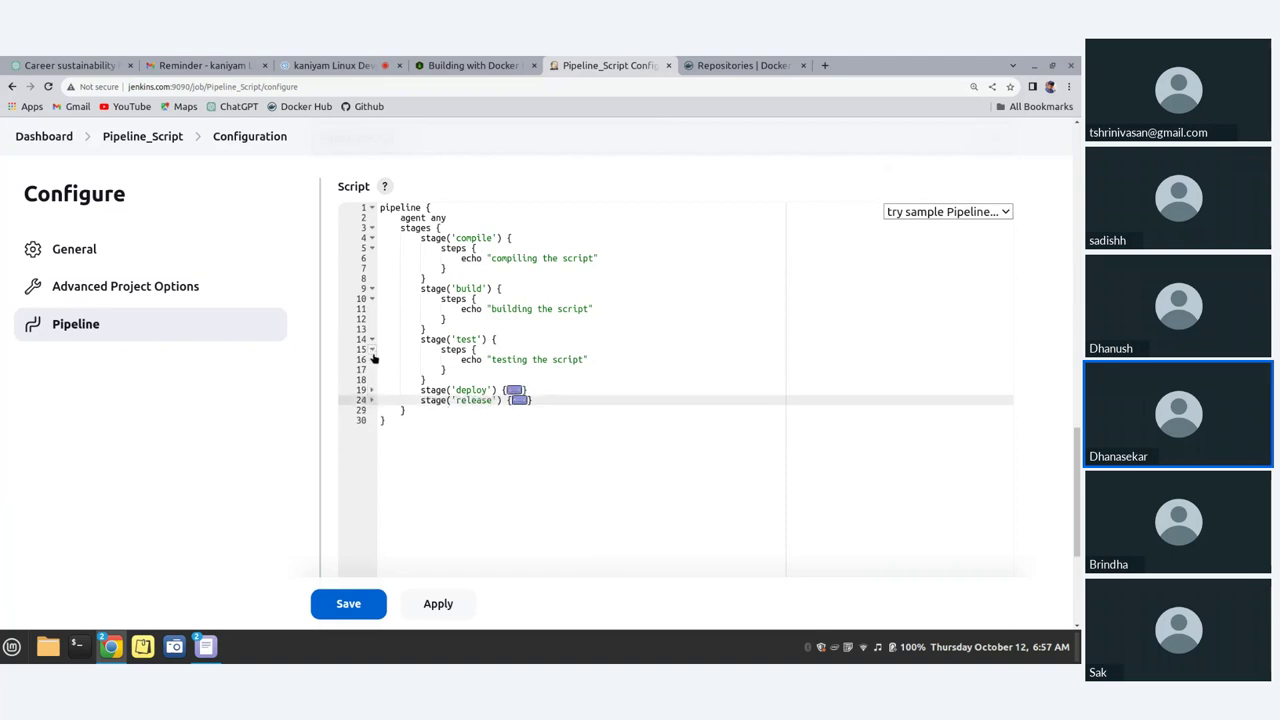
click(372, 392)
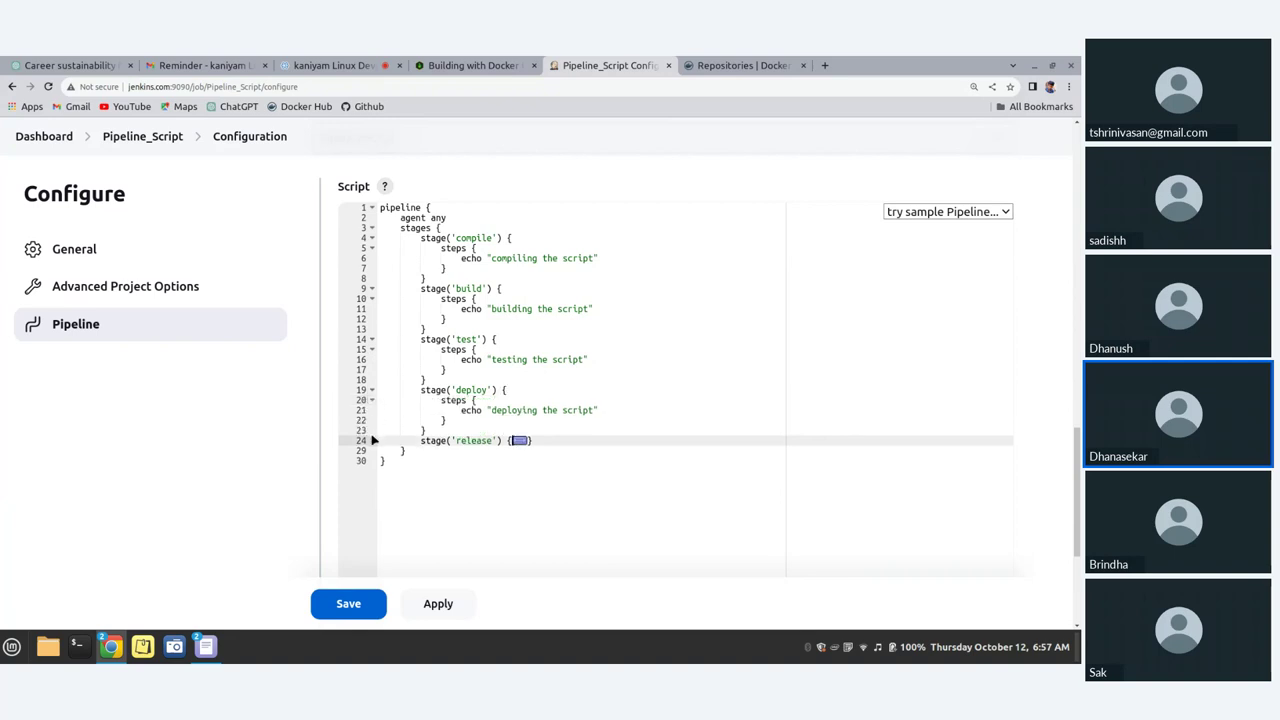
click(372, 441)
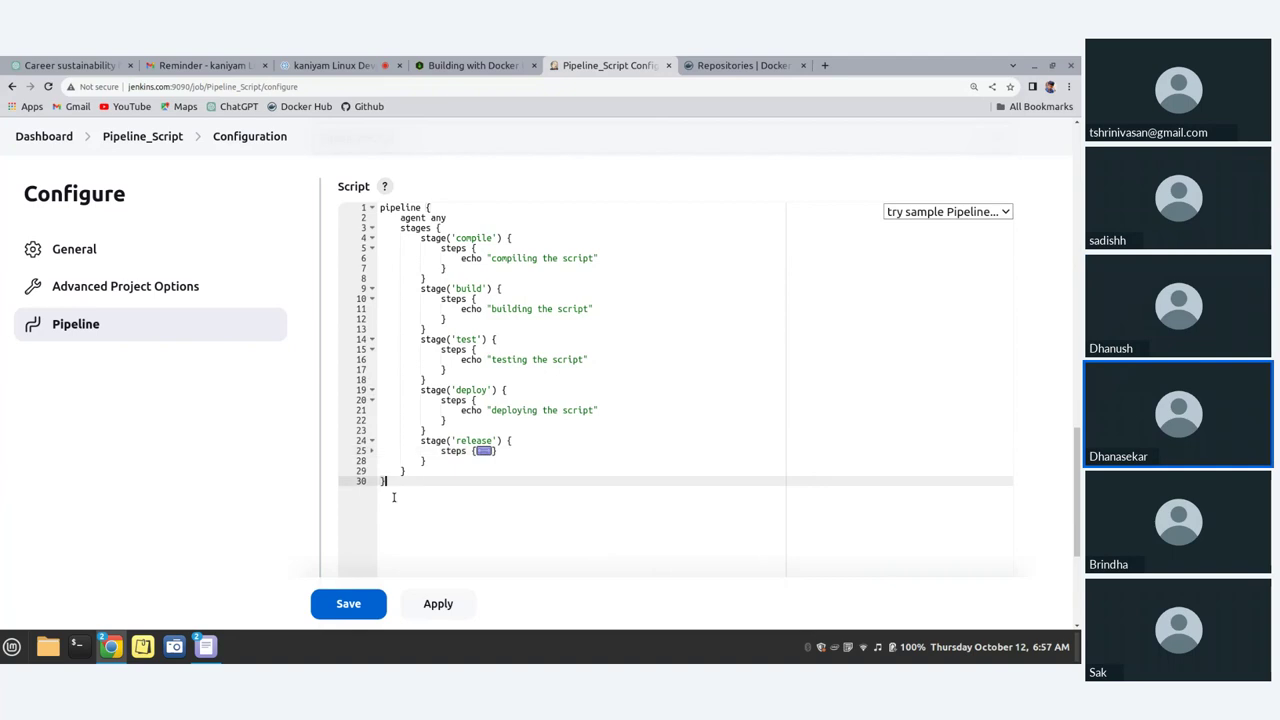
click(484, 451)
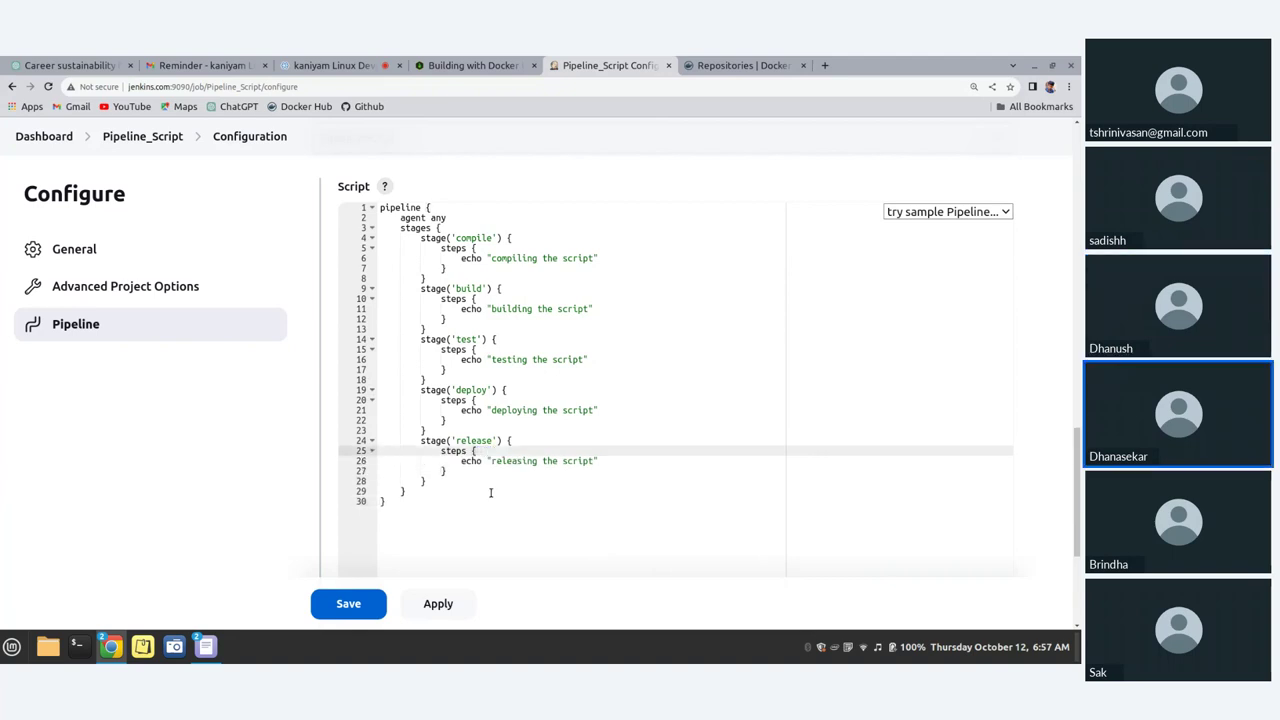
click(575, 564)
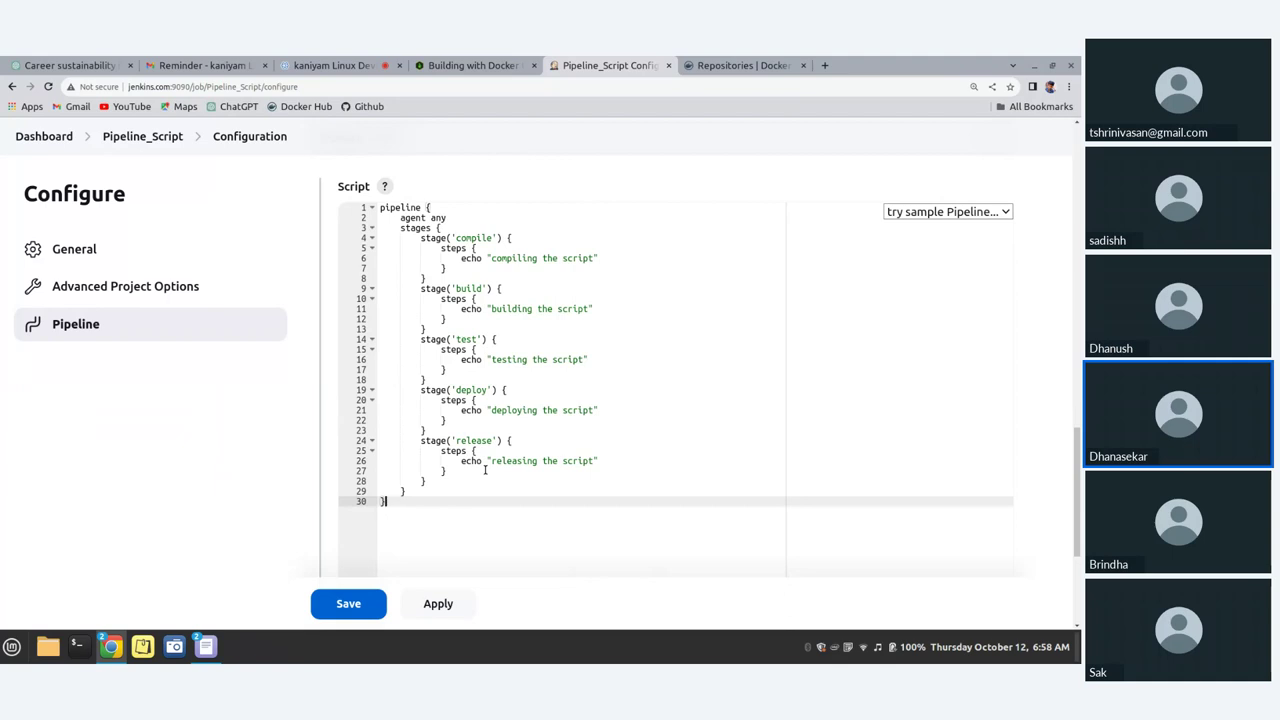
Step: Save the Pipeline_Script configuration and start build #1 with Build Now
click(372, 606)
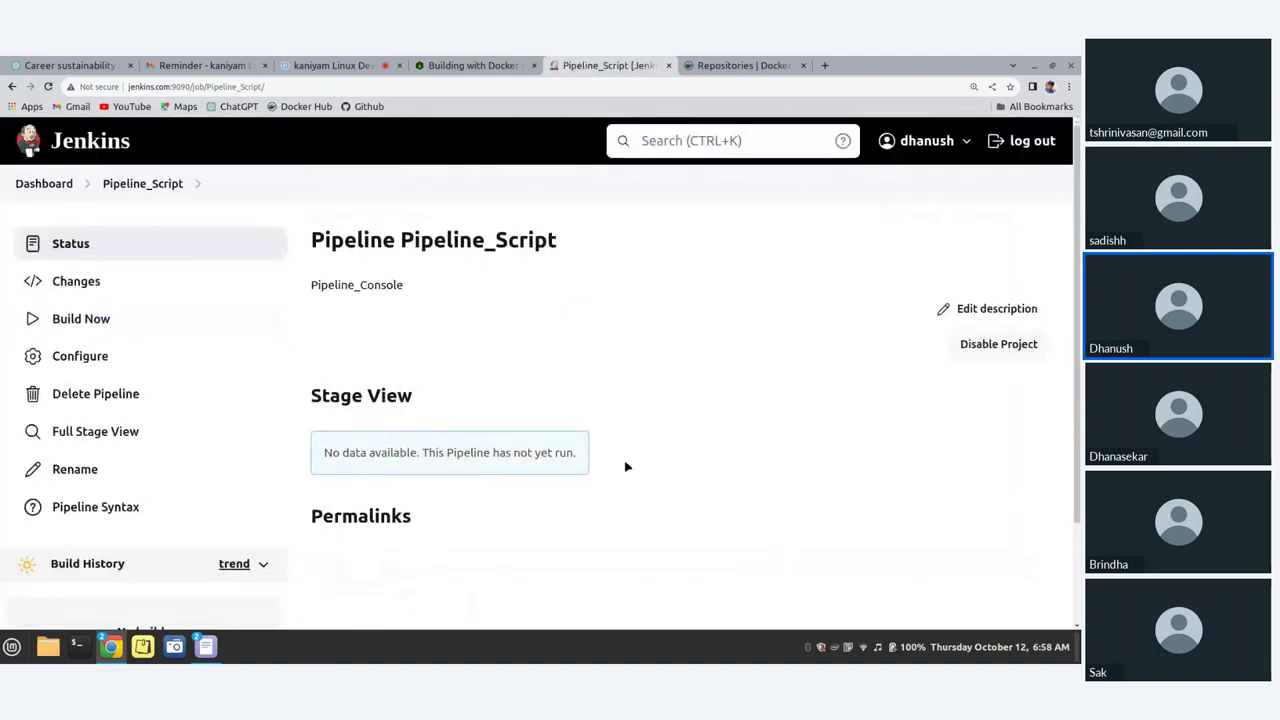
scroll(615, 467, down, 3)
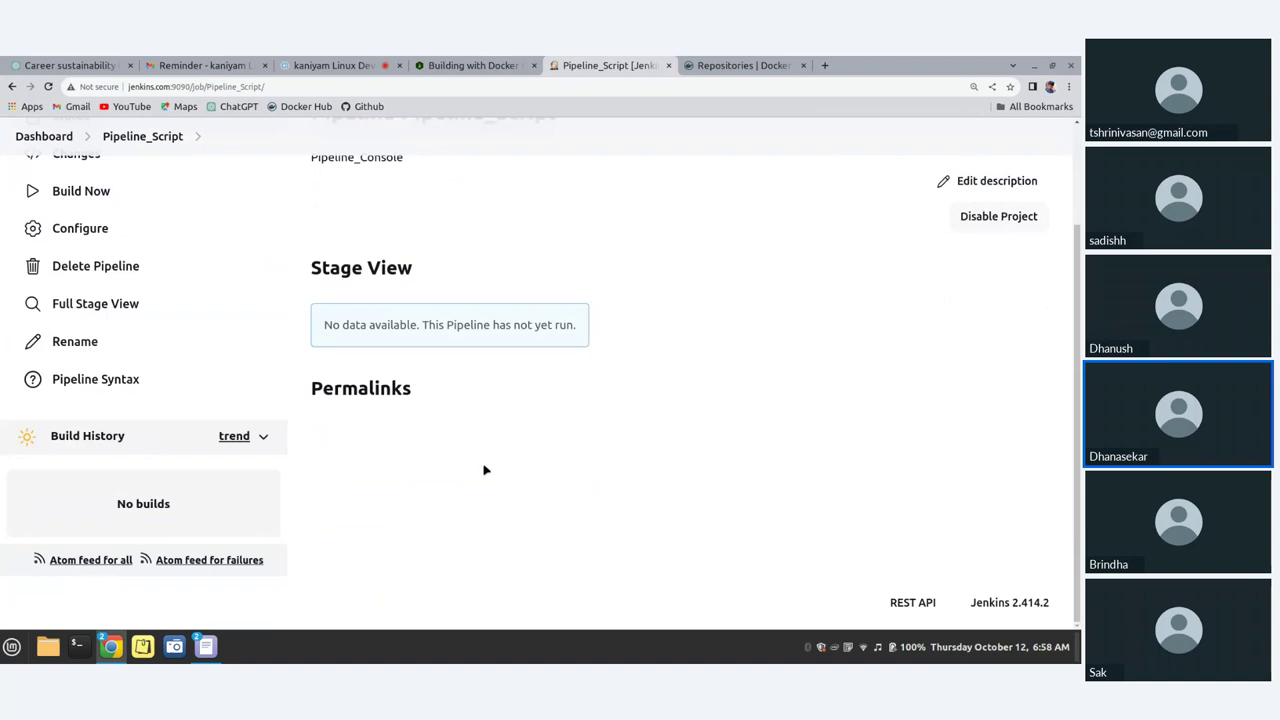
scroll(484, 470, up, 3)
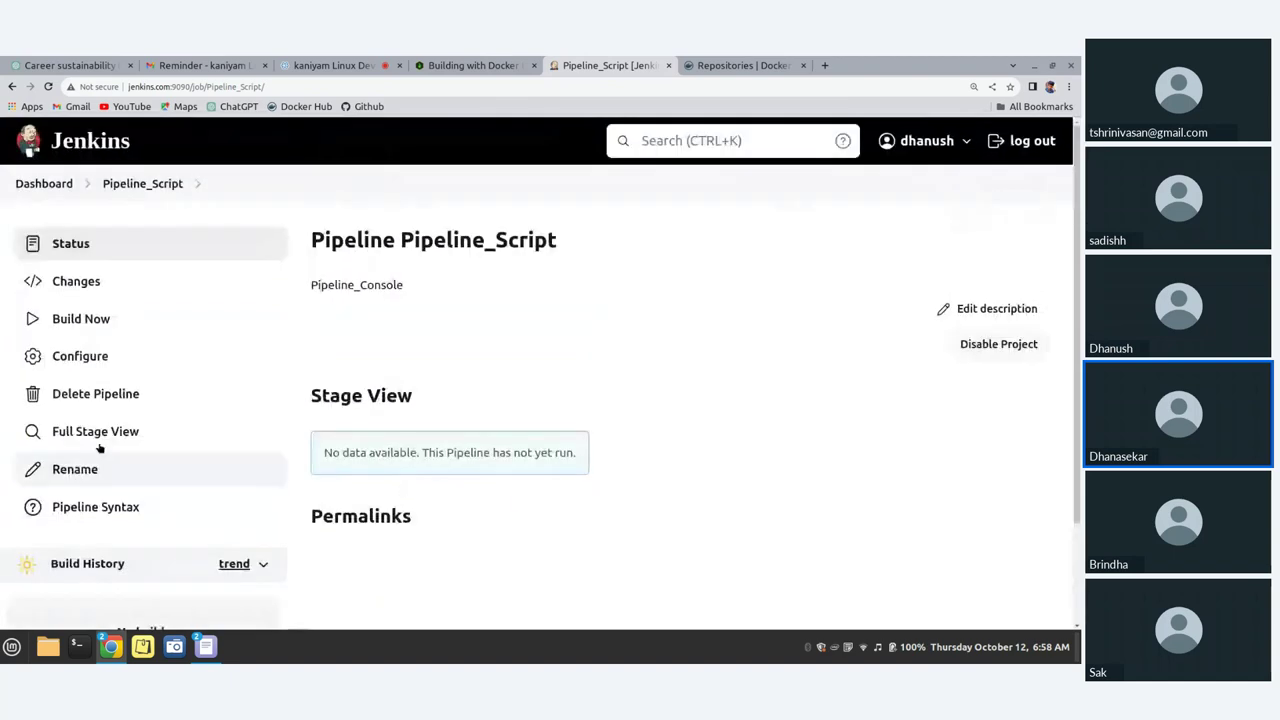
click(86, 324)
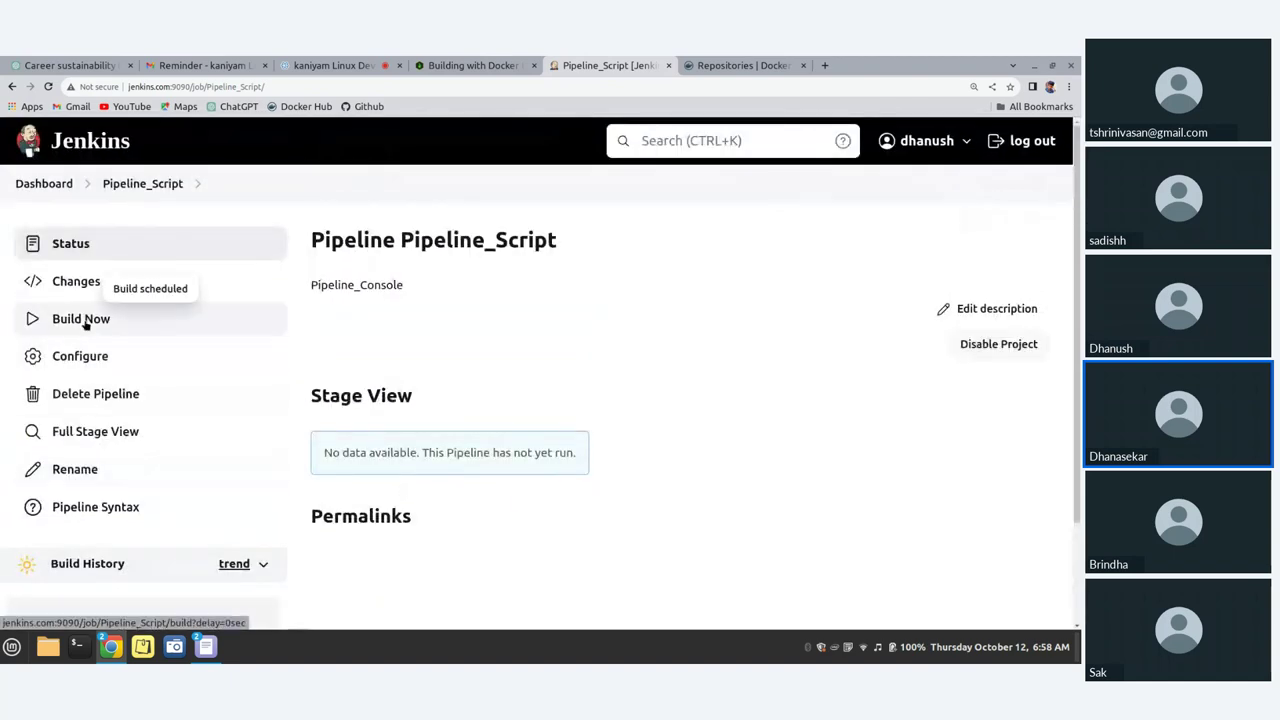
scroll(128, 459, down, 3)
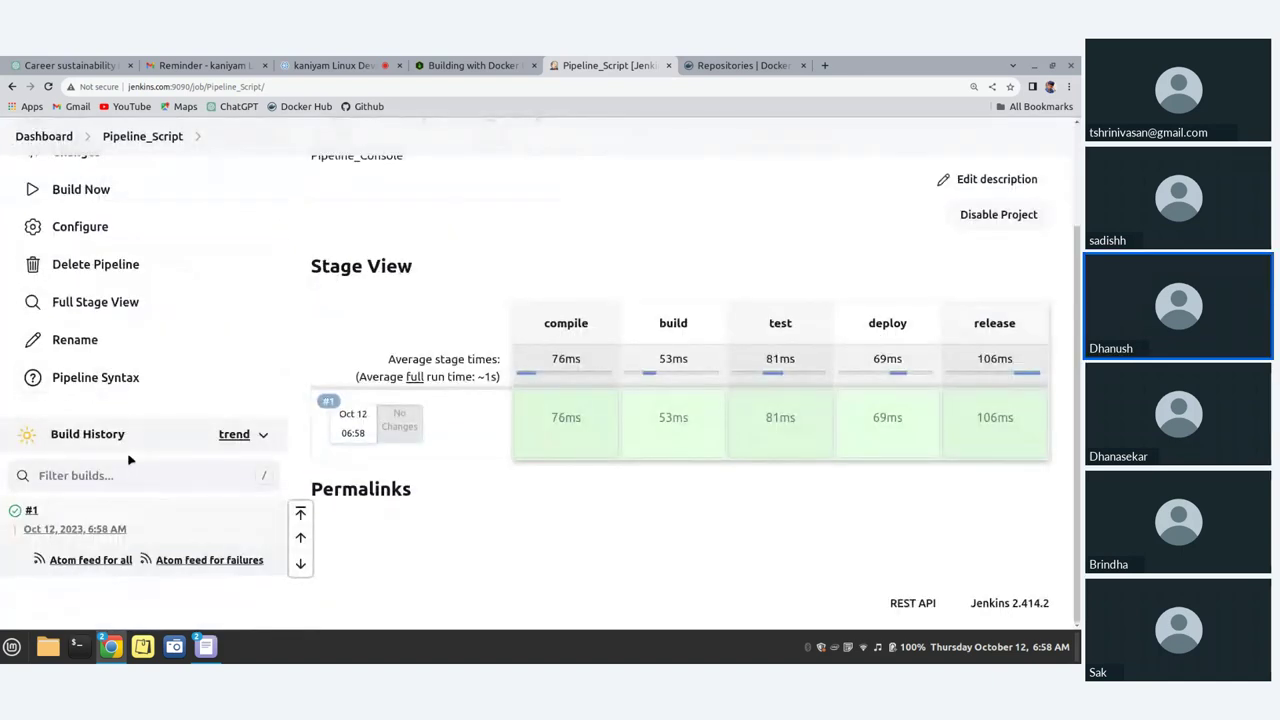
key(ctrl+minus)
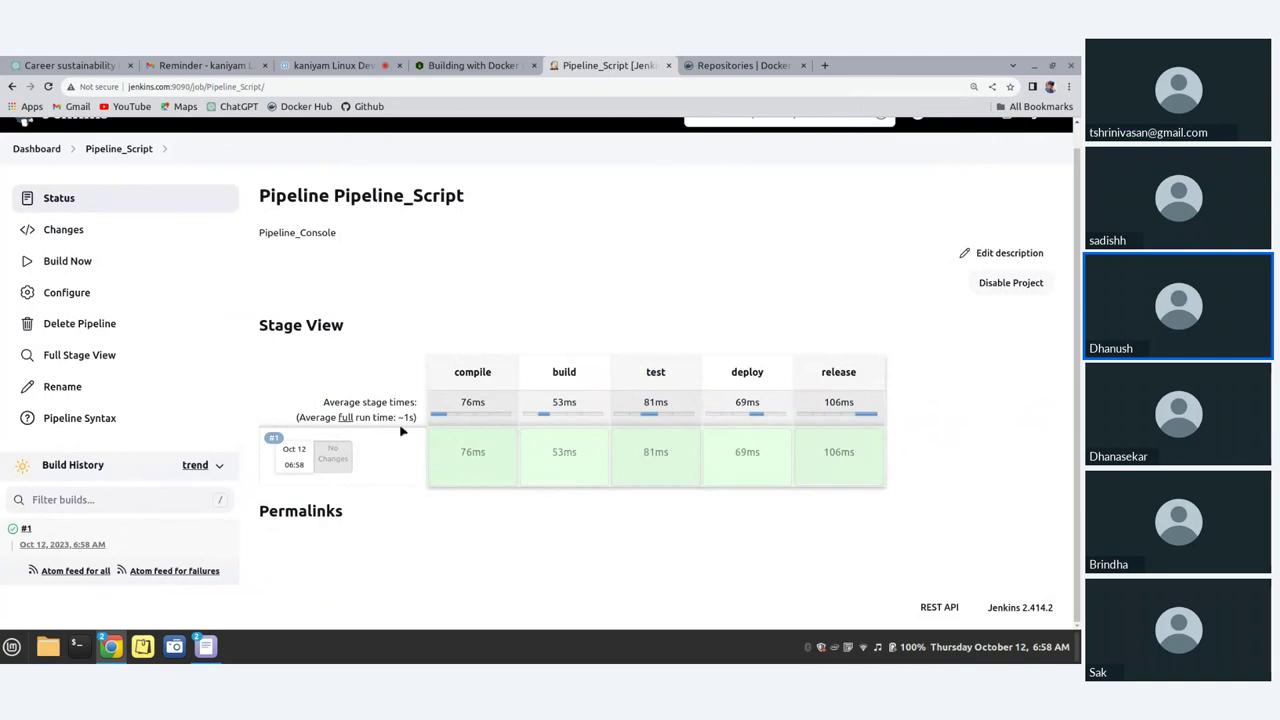
Step: Check the compile stage log in Stage View, then open the release stage log
mouse_move(457, 429)
click(469, 402)
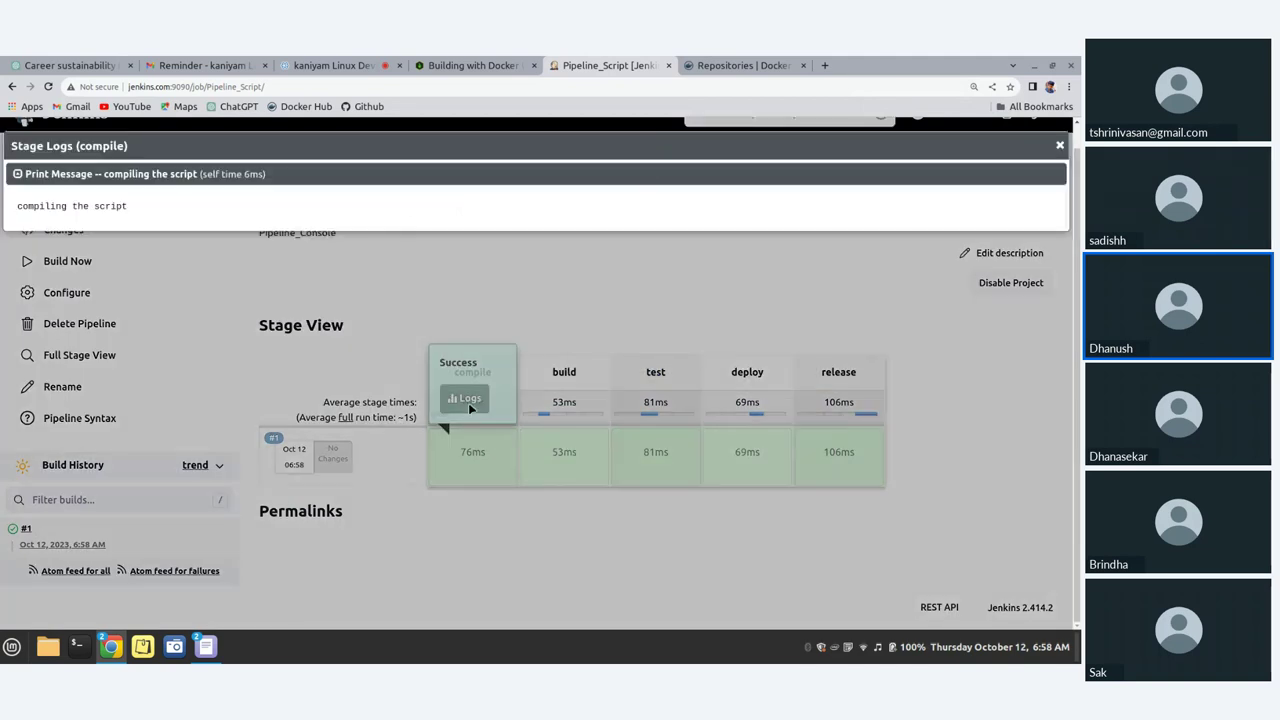
click(1060, 145)
mouse_move(862, 443)
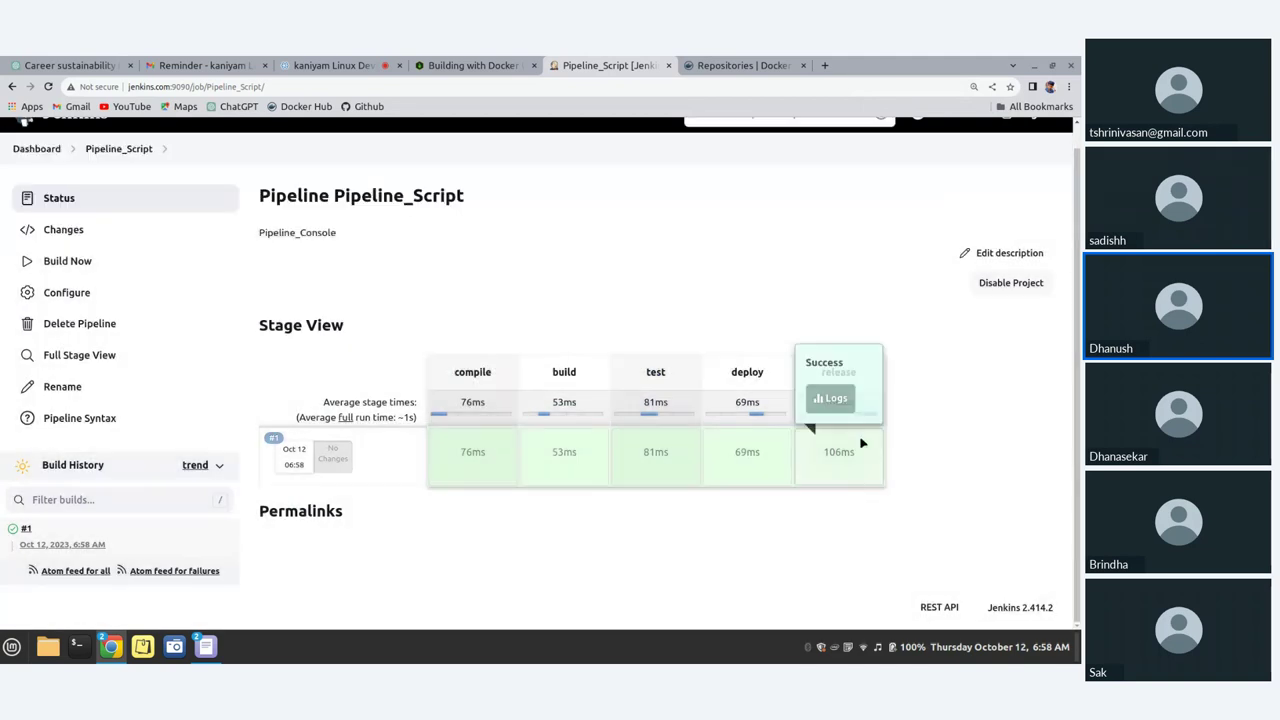
click(830, 398)
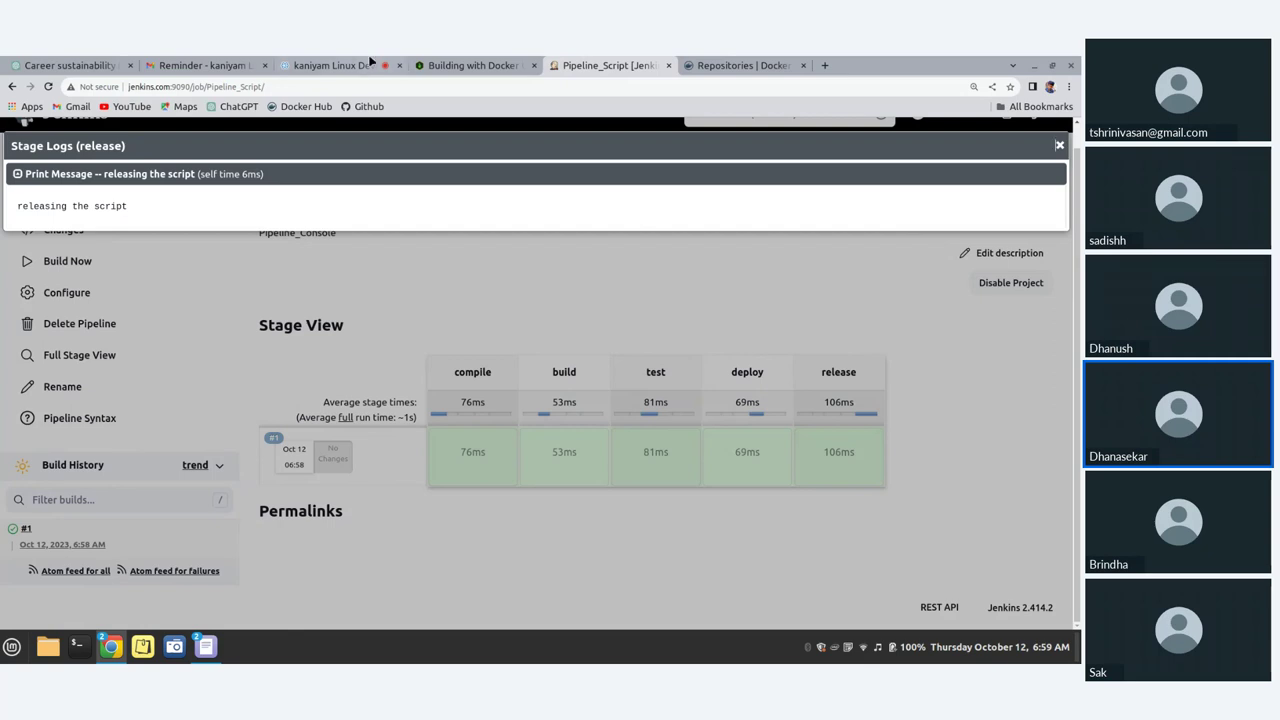
Step: Toggle the meeting microphone, then return to Jenkins and close the release log
click(330, 65)
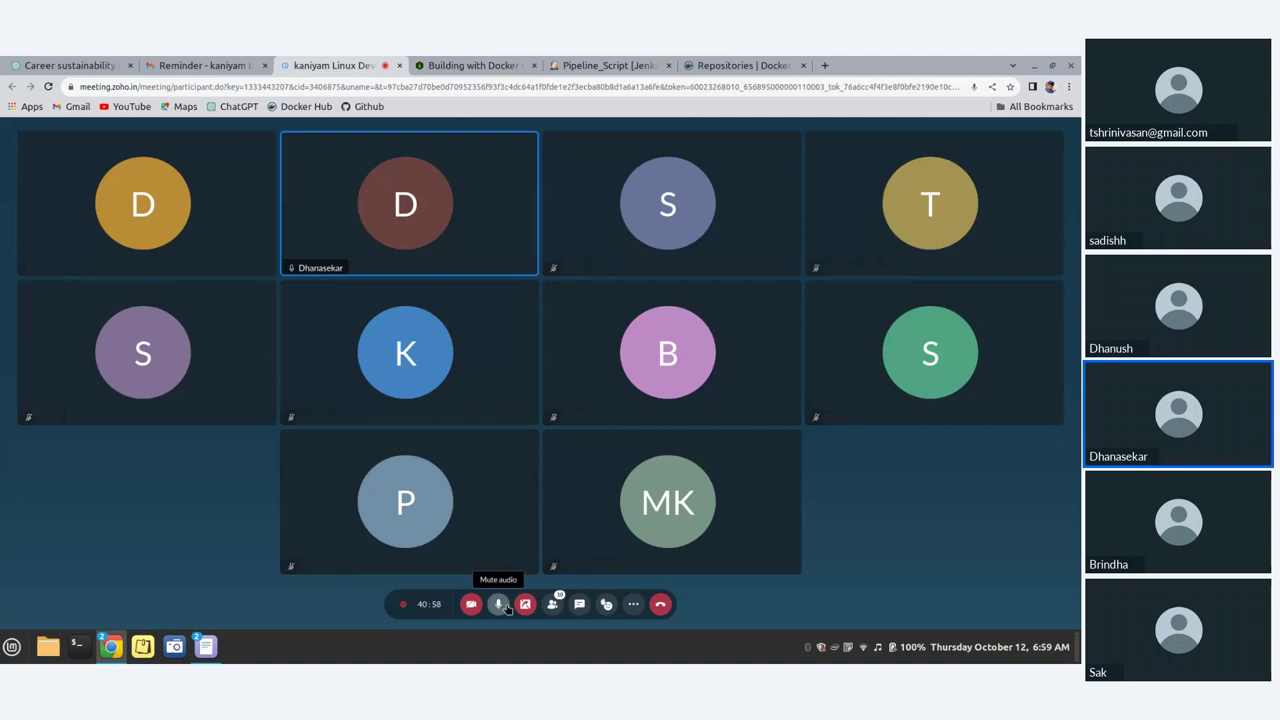
click(500, 604)
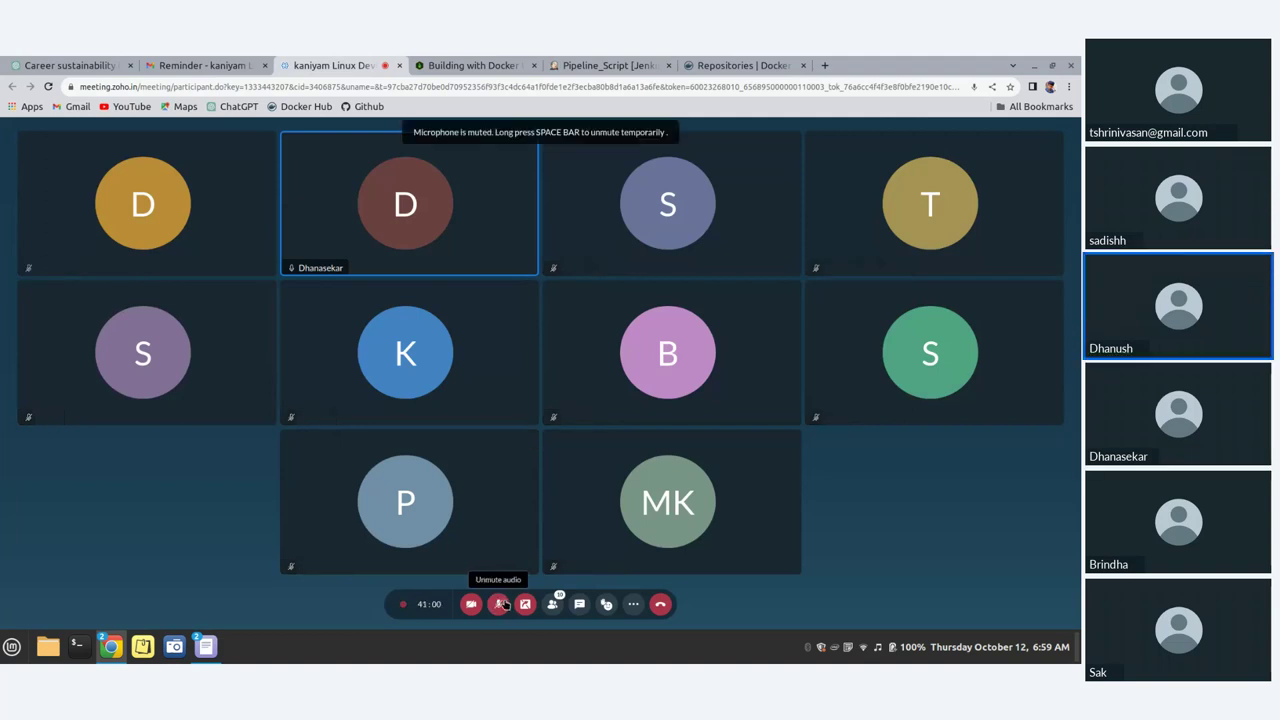
click(505, 604)
click(604, 68)
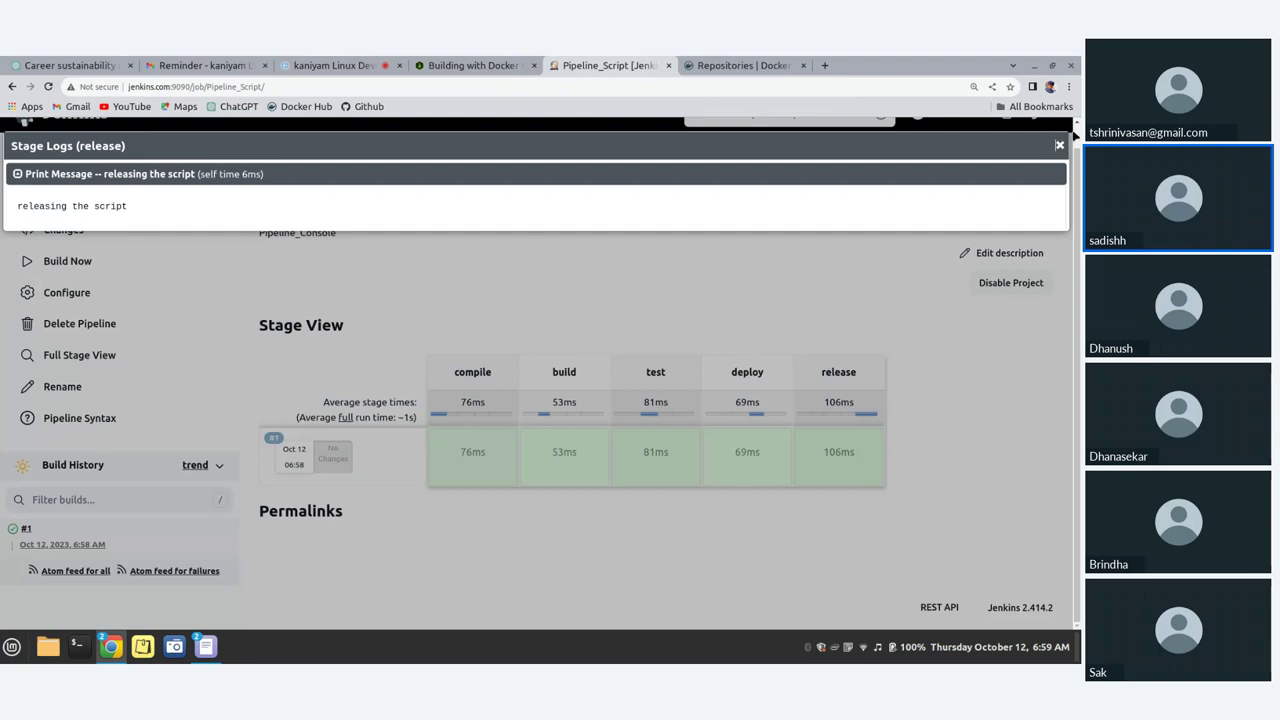
click(1059, 145)
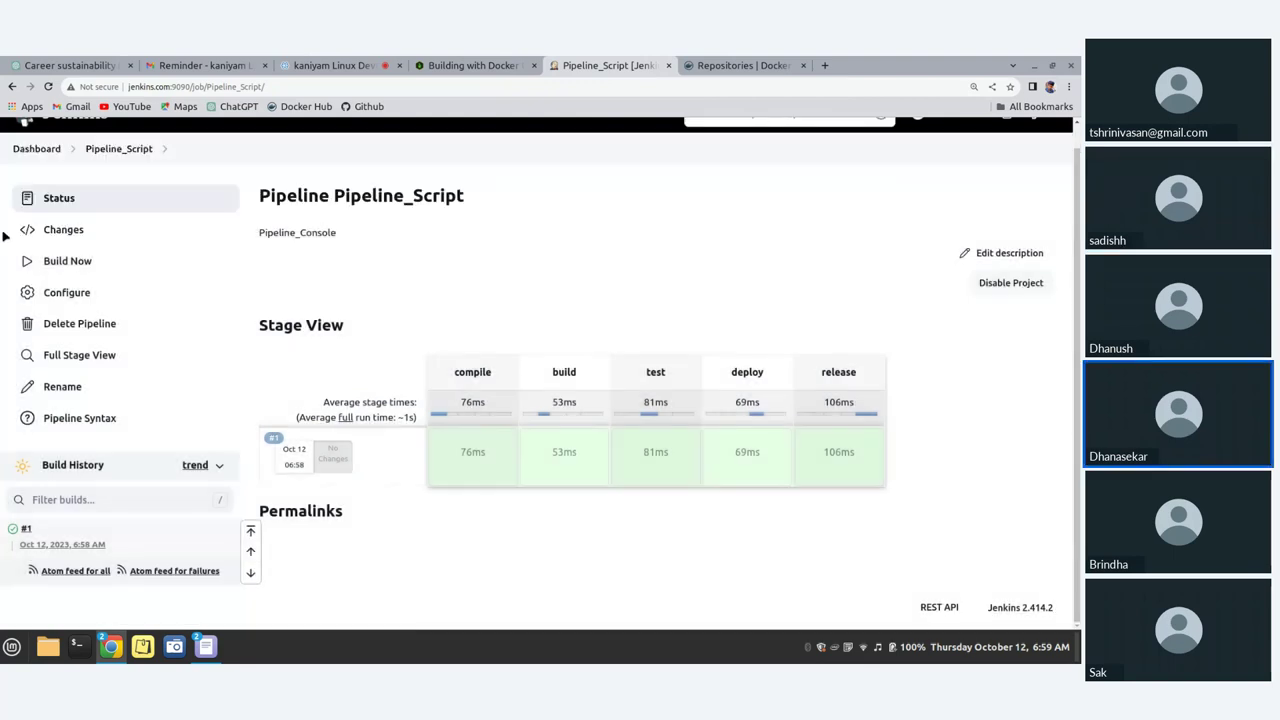
Step: Reopen the Pipeline_Script configuration and scroll through its settings and pipeline script
click(78, 294)
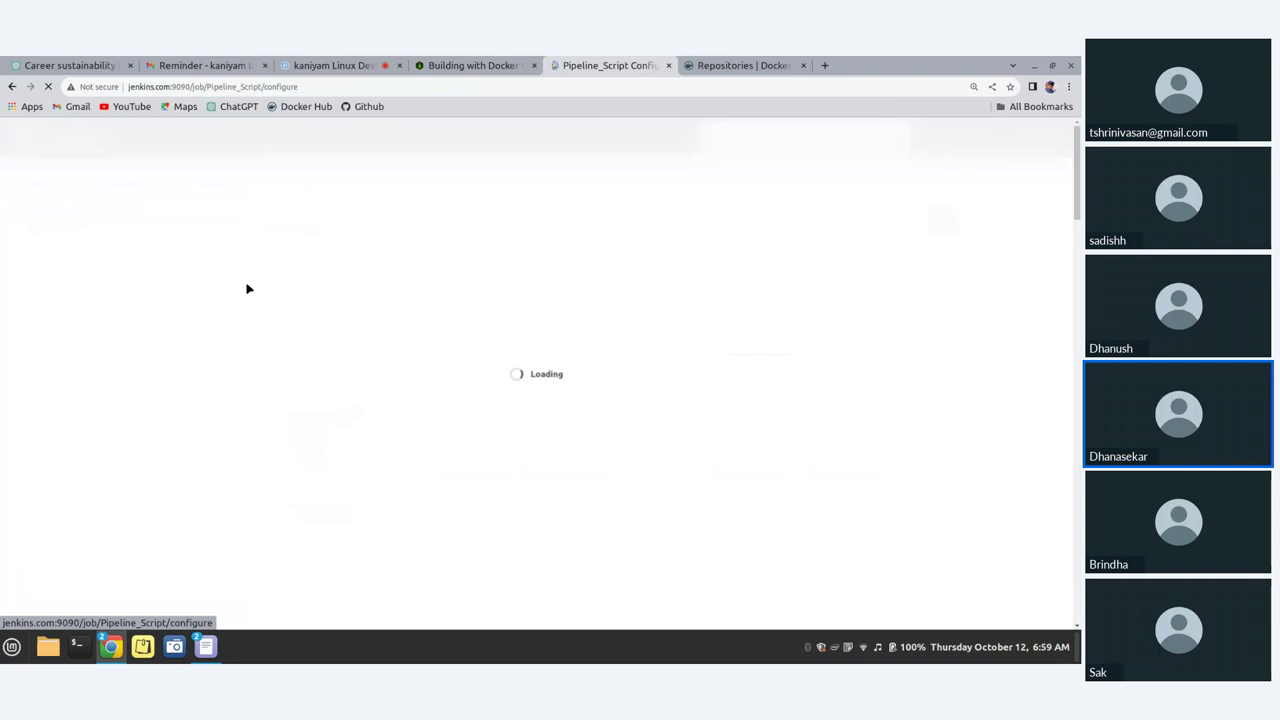
scroll(558, 453, down, 2)
scroll(558, 453, down, 7)
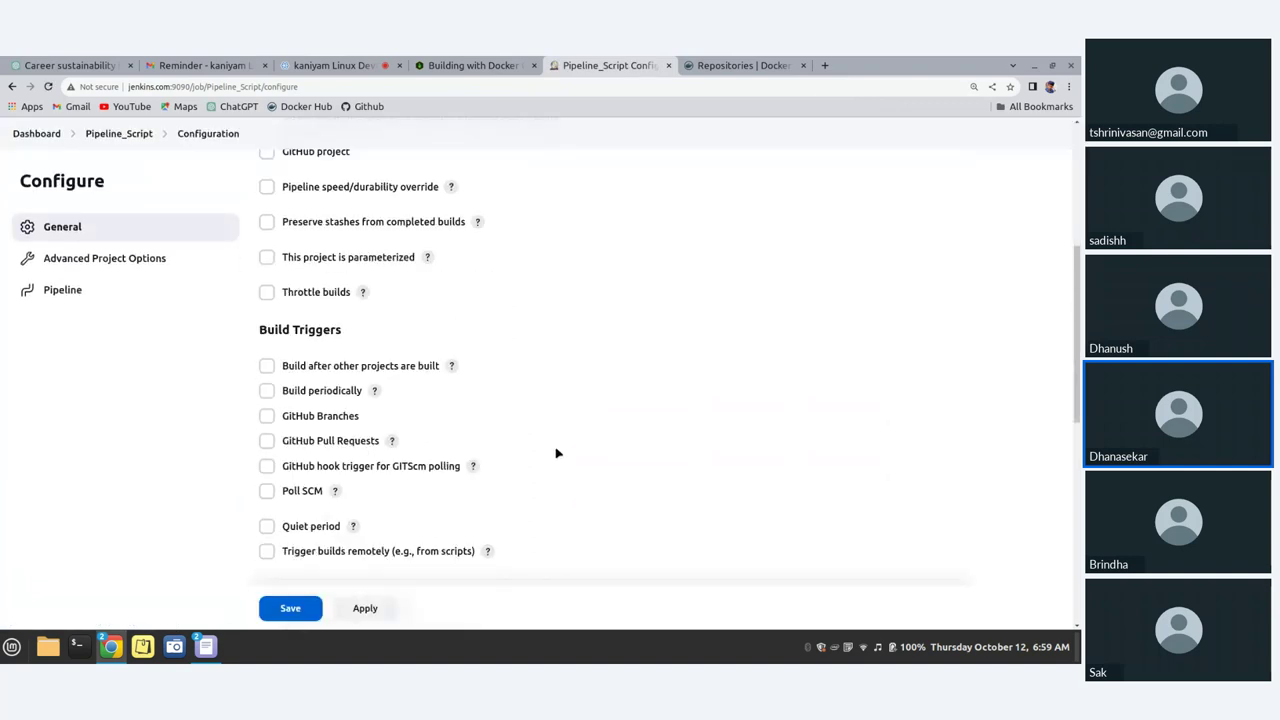
scroll(555, 449, down, 1)
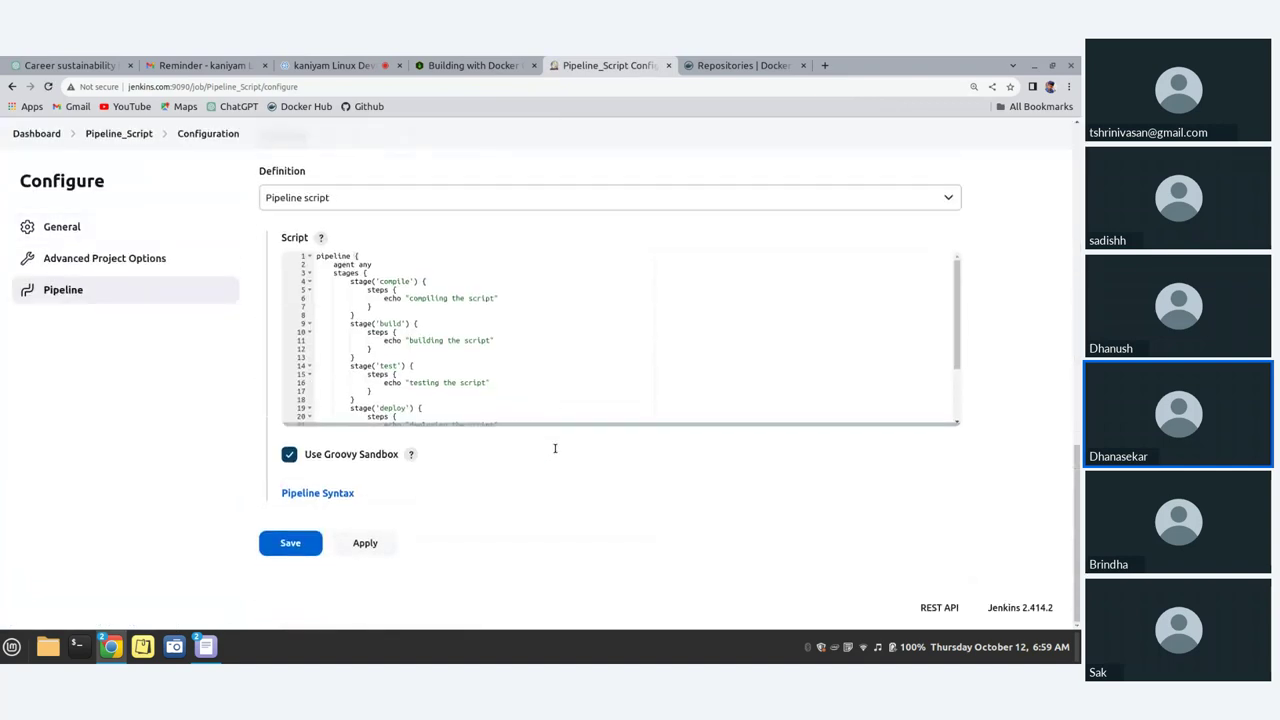
scroll(555, 449, up, 3)
scroll(558, 454, up, 3)
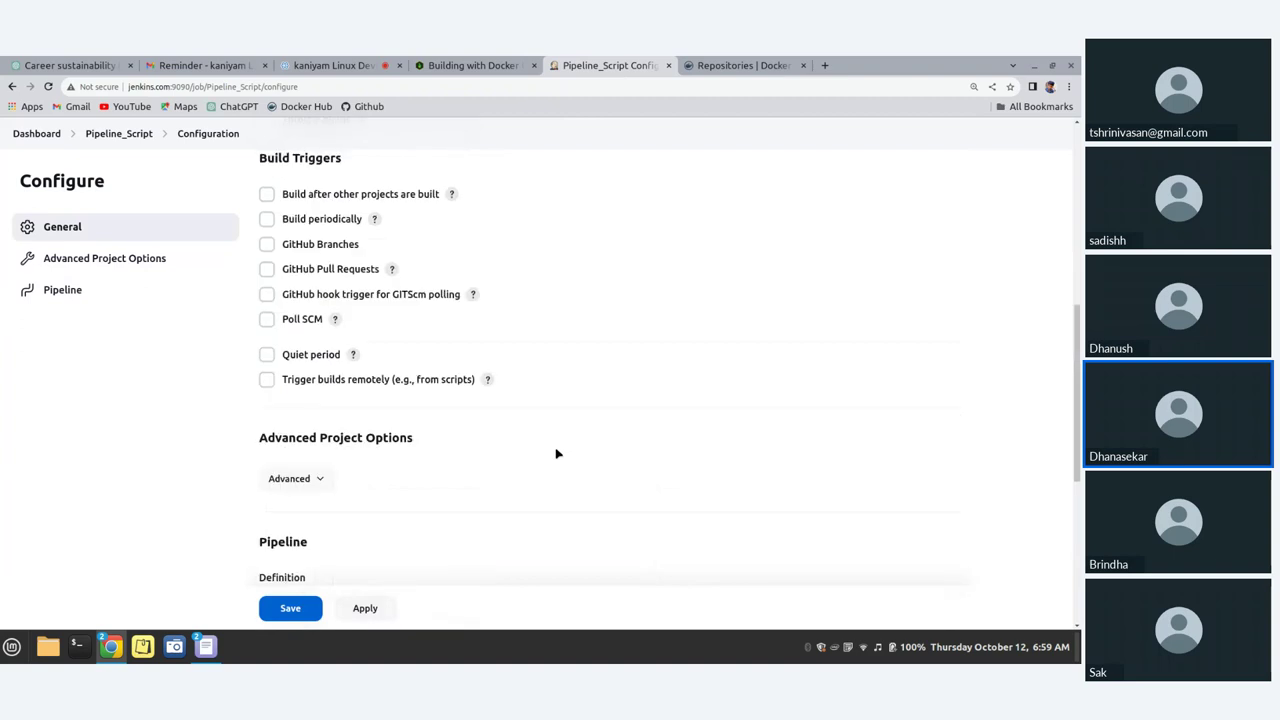
scroll(558, 454, down, 1)
scroll(558, 454, up, 6)
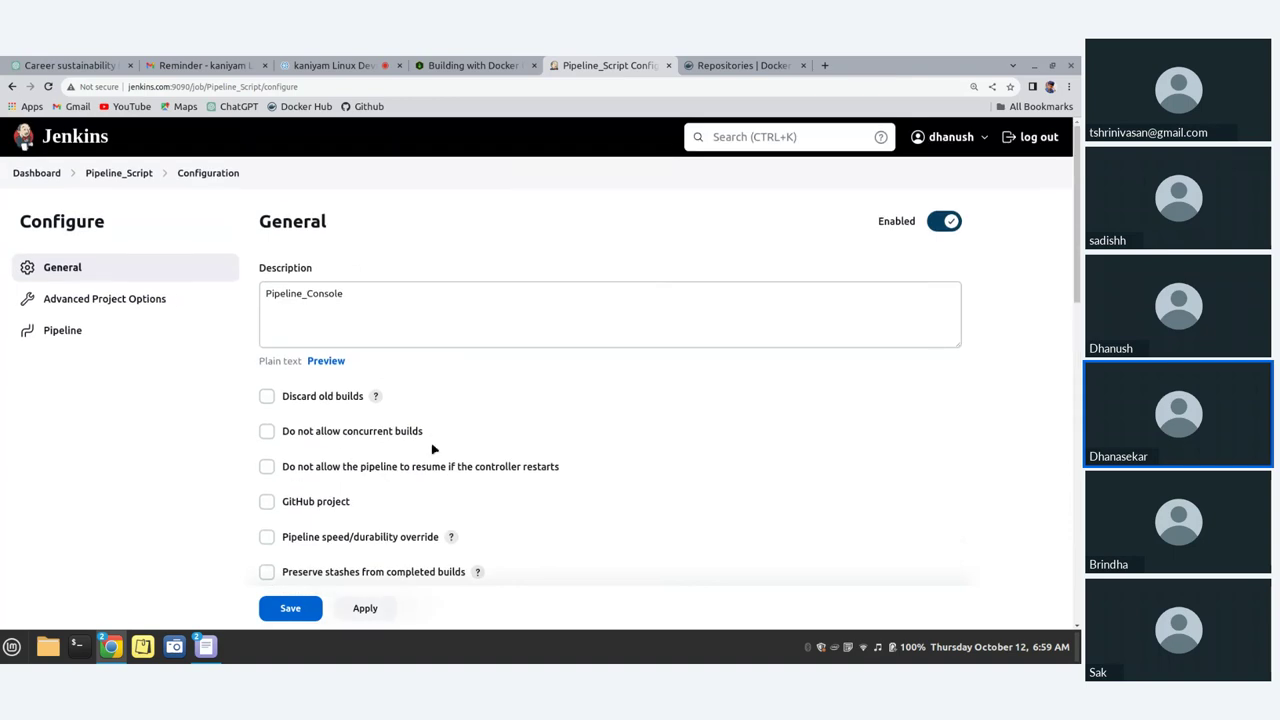
click(332, 320)
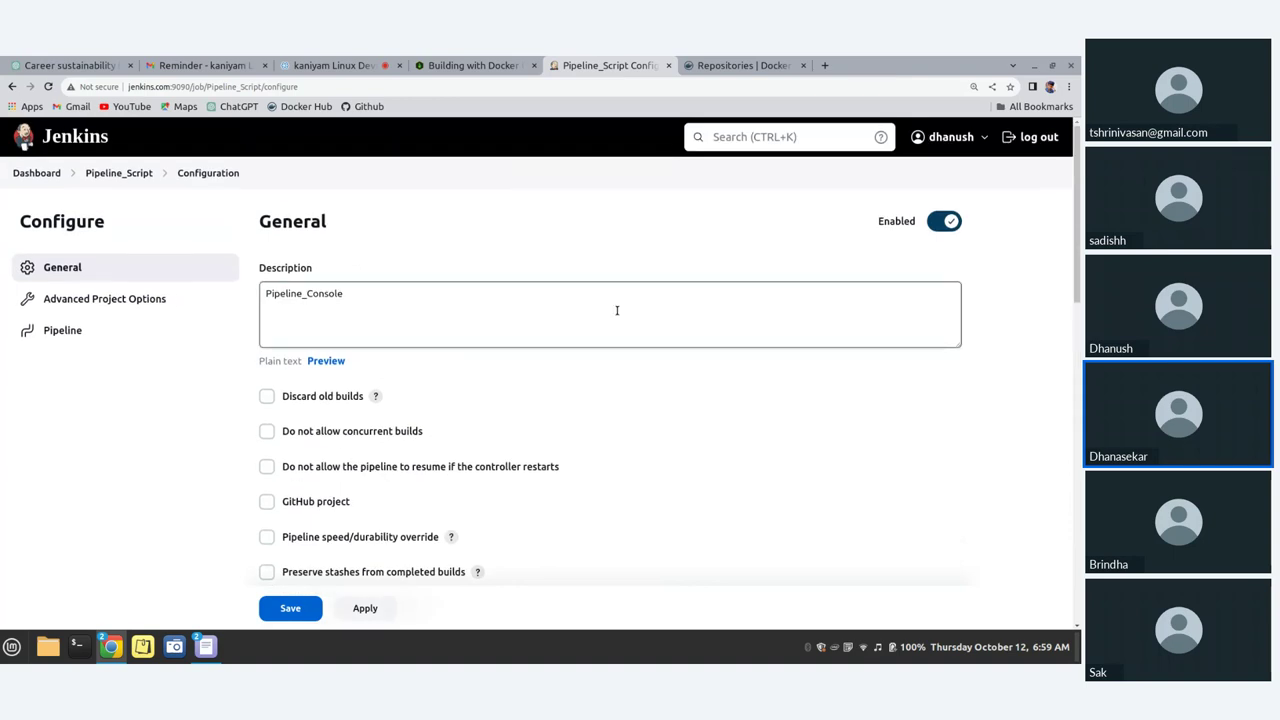
scroll(617, 310, down, 6)
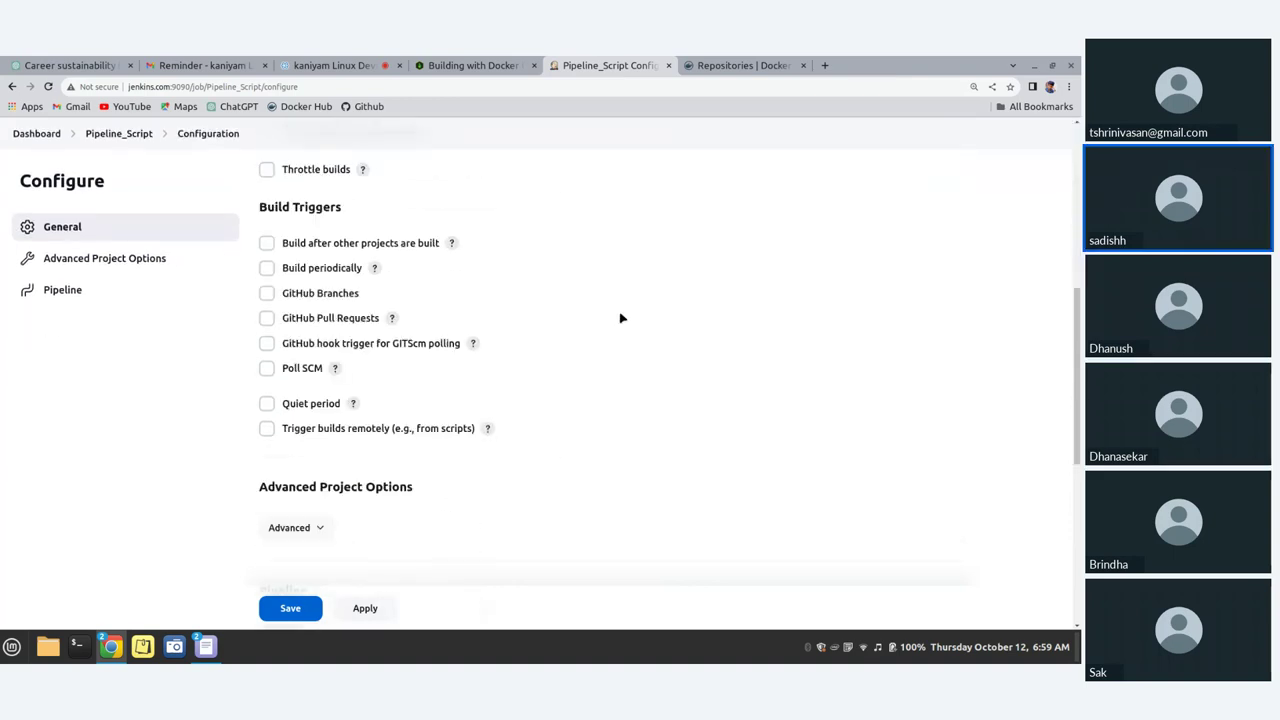
scroll(620, 318, down, 4)
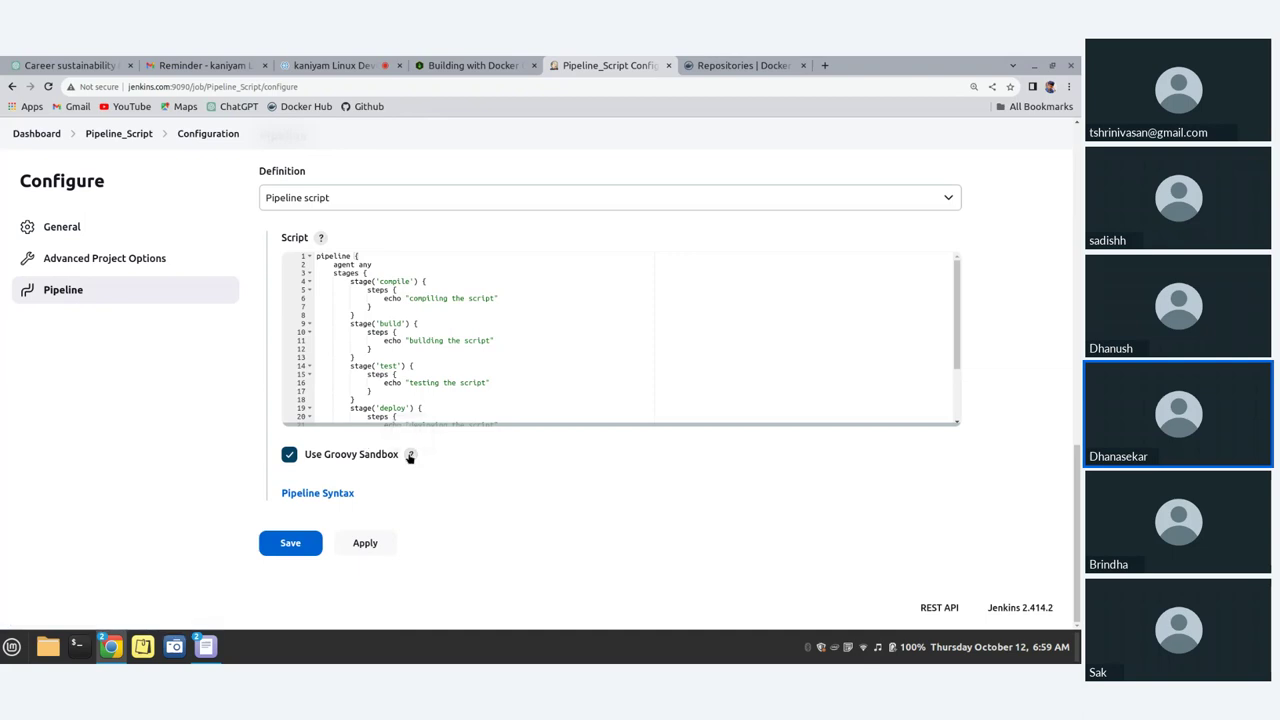
Step: Read the Groovy sandbox help text, then open and close the update manager
click(410, 455)
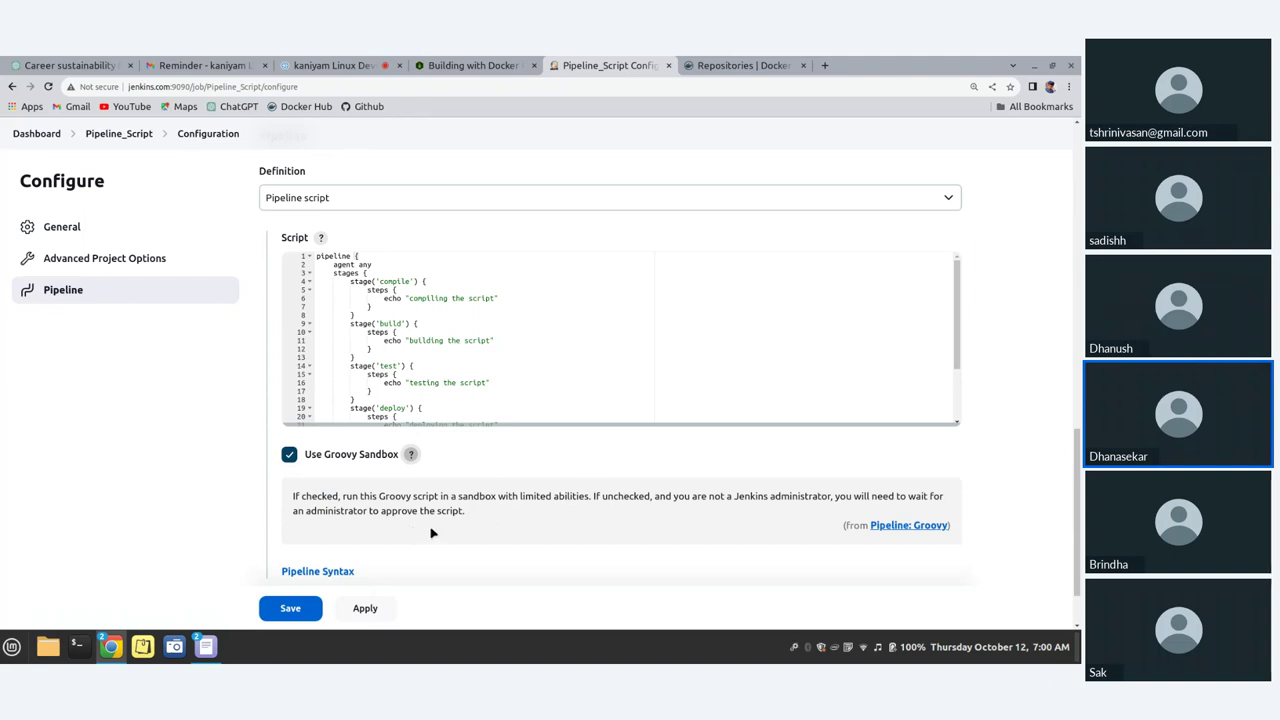
drag(503, 515, 372, 512)
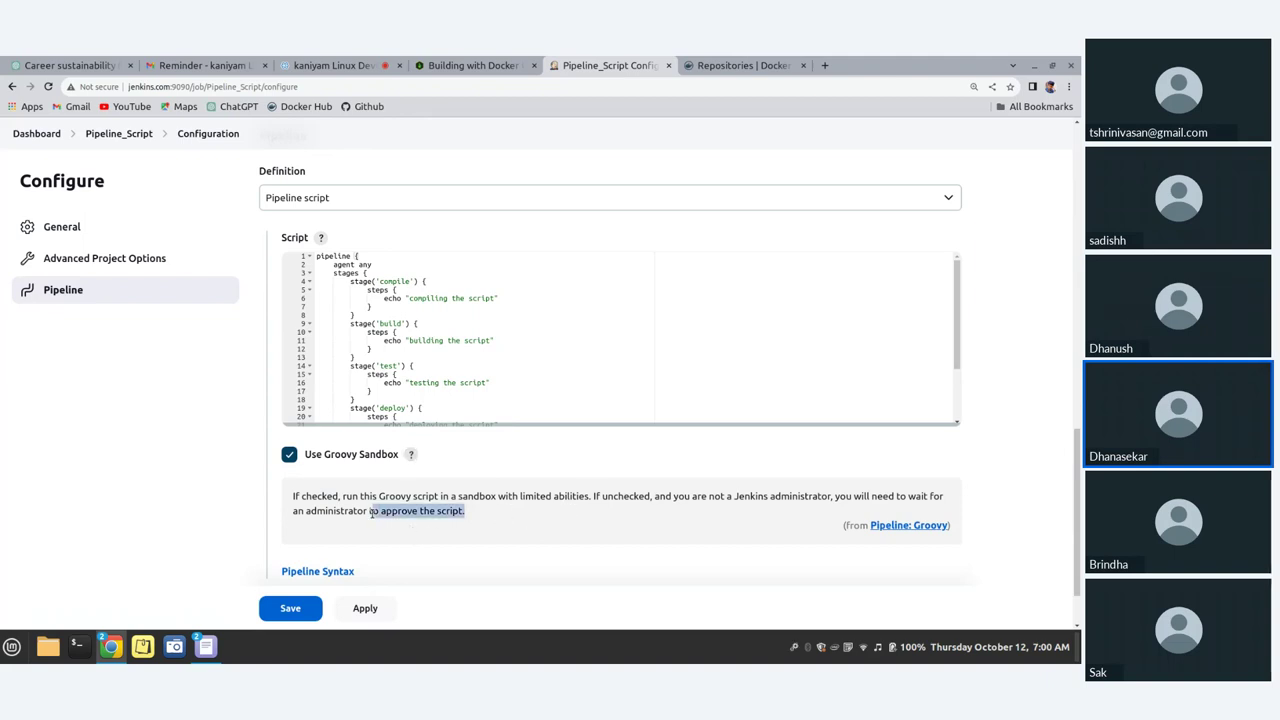
click(460, 510)
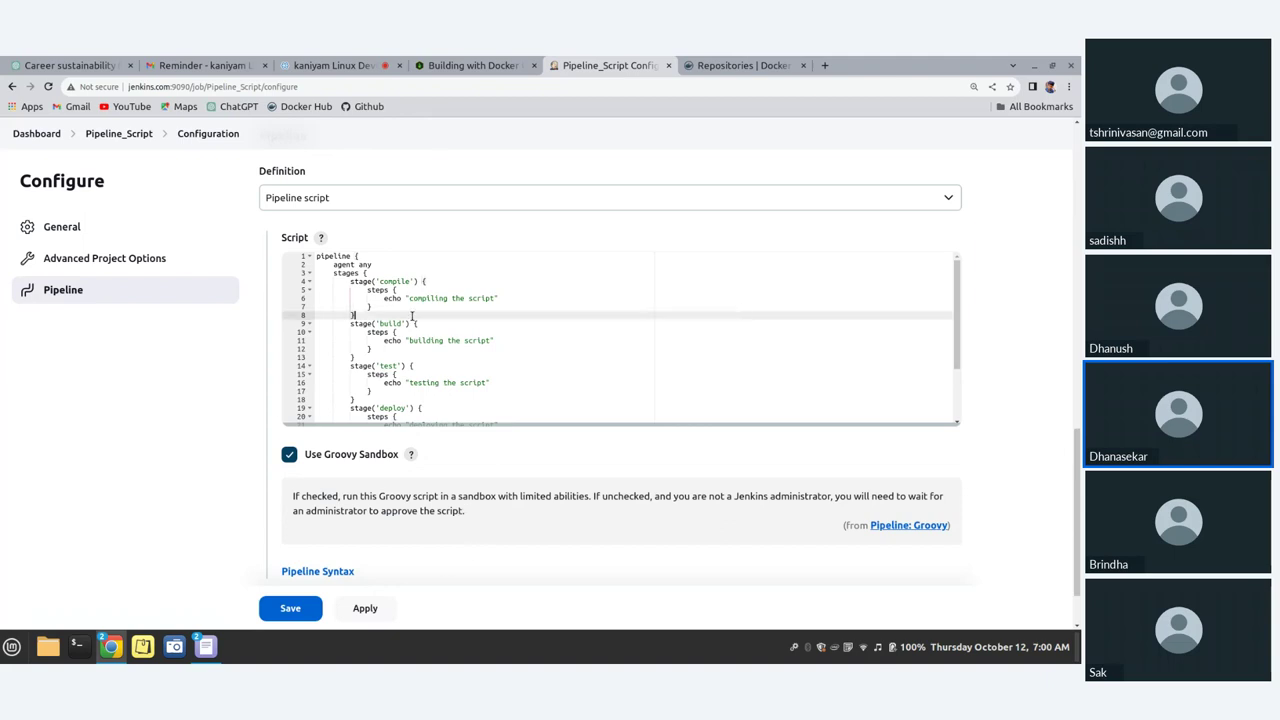
scroll(411, 316, down, 3)
scroll(411, 316, down, 1)
scroll(413, 318, up, 5)
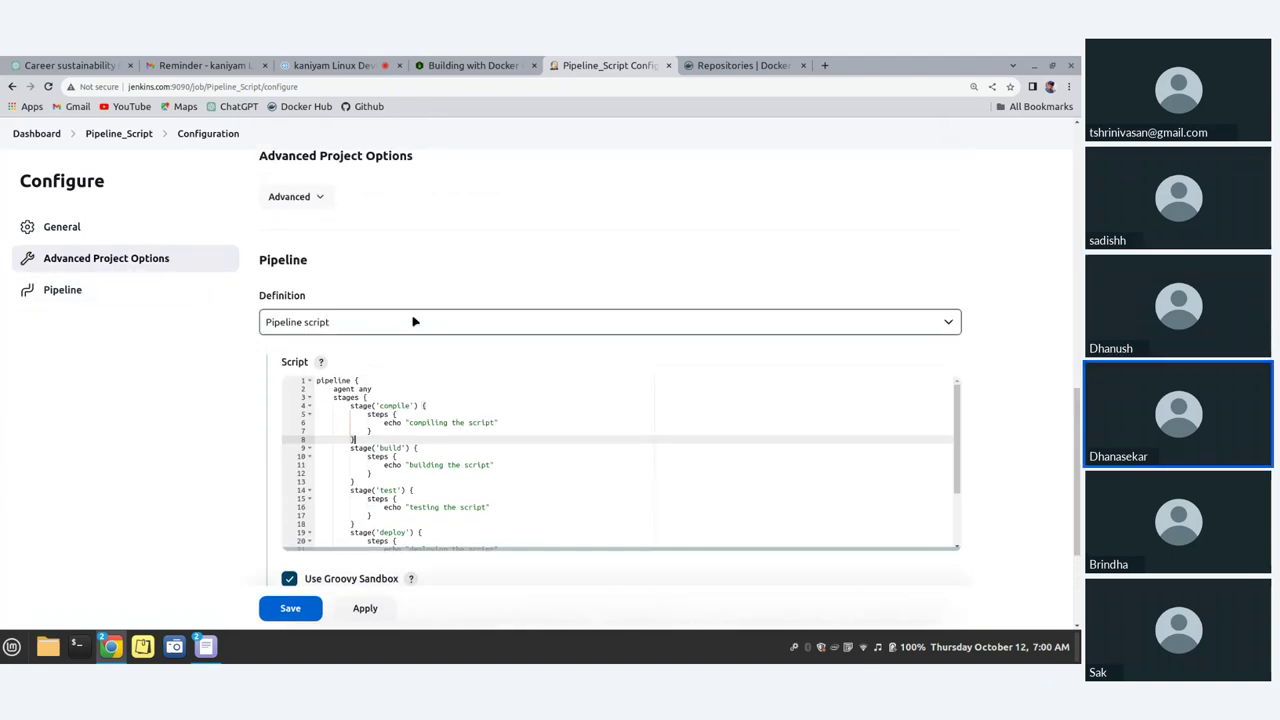
click(821, 647)
click(821, 647)
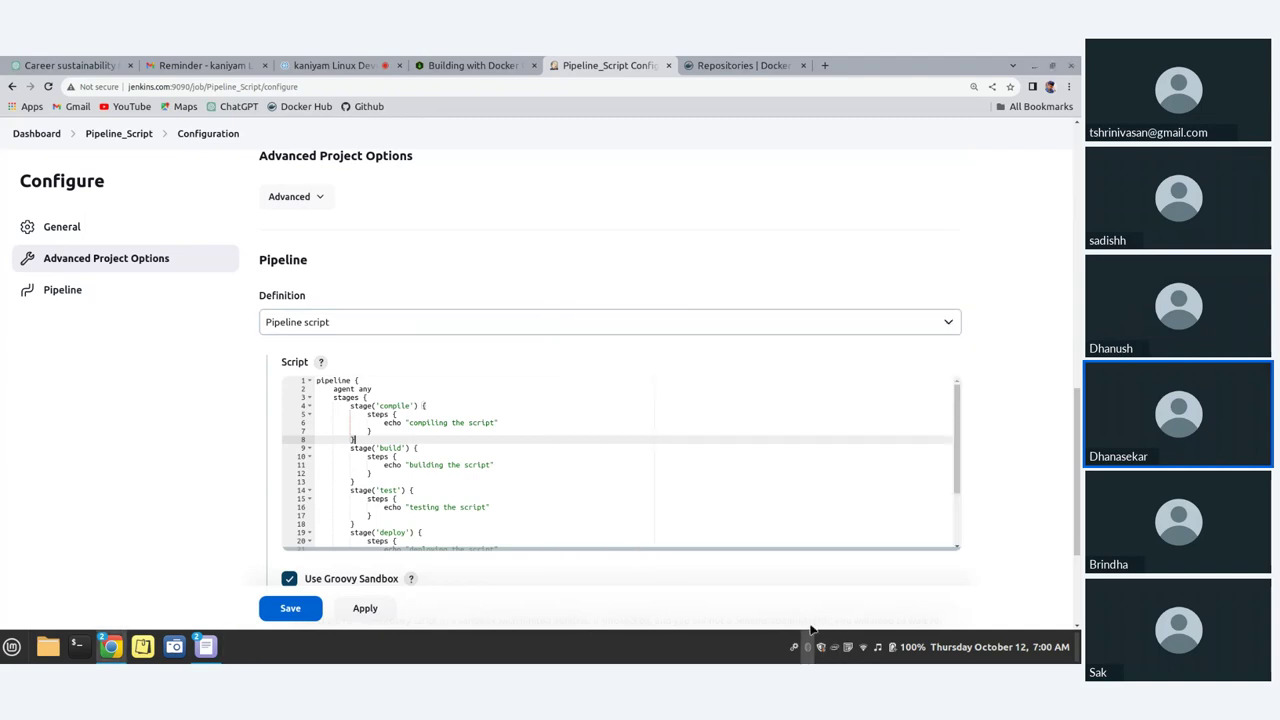
Step: In a new tab, go to the GitHub account's repositories and start a new one
click(825, 65)
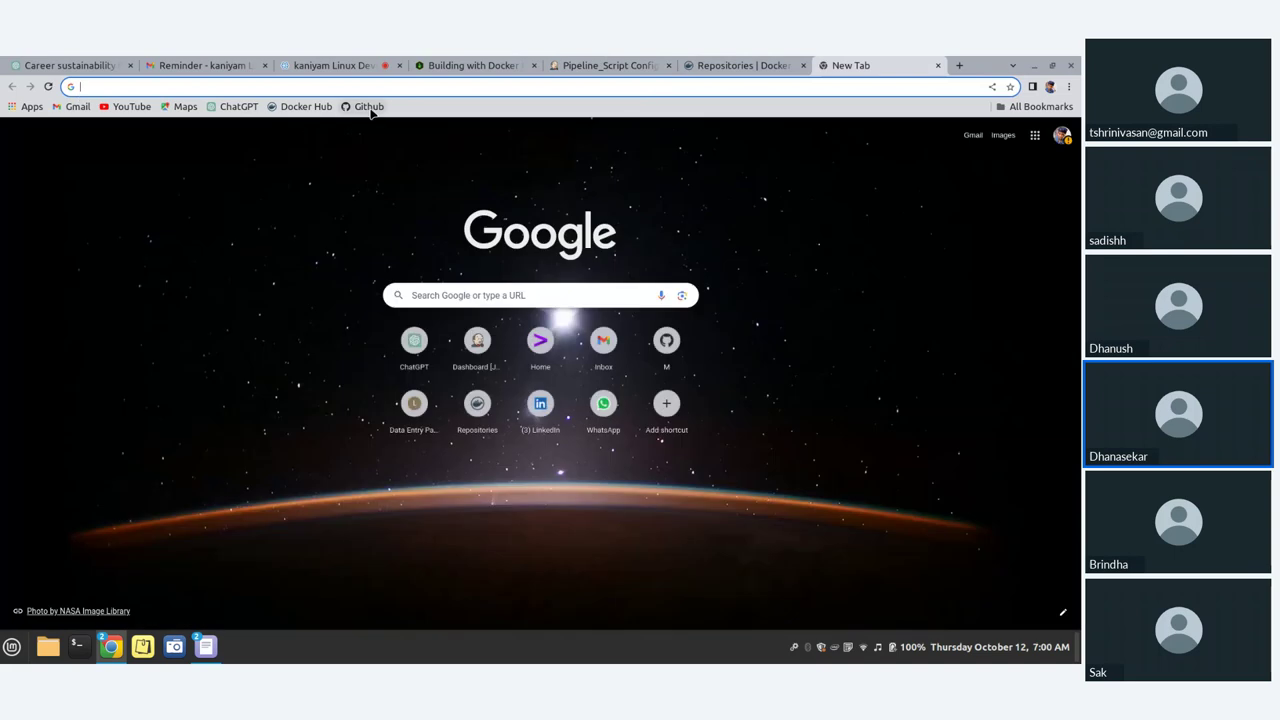
click(370, 107)
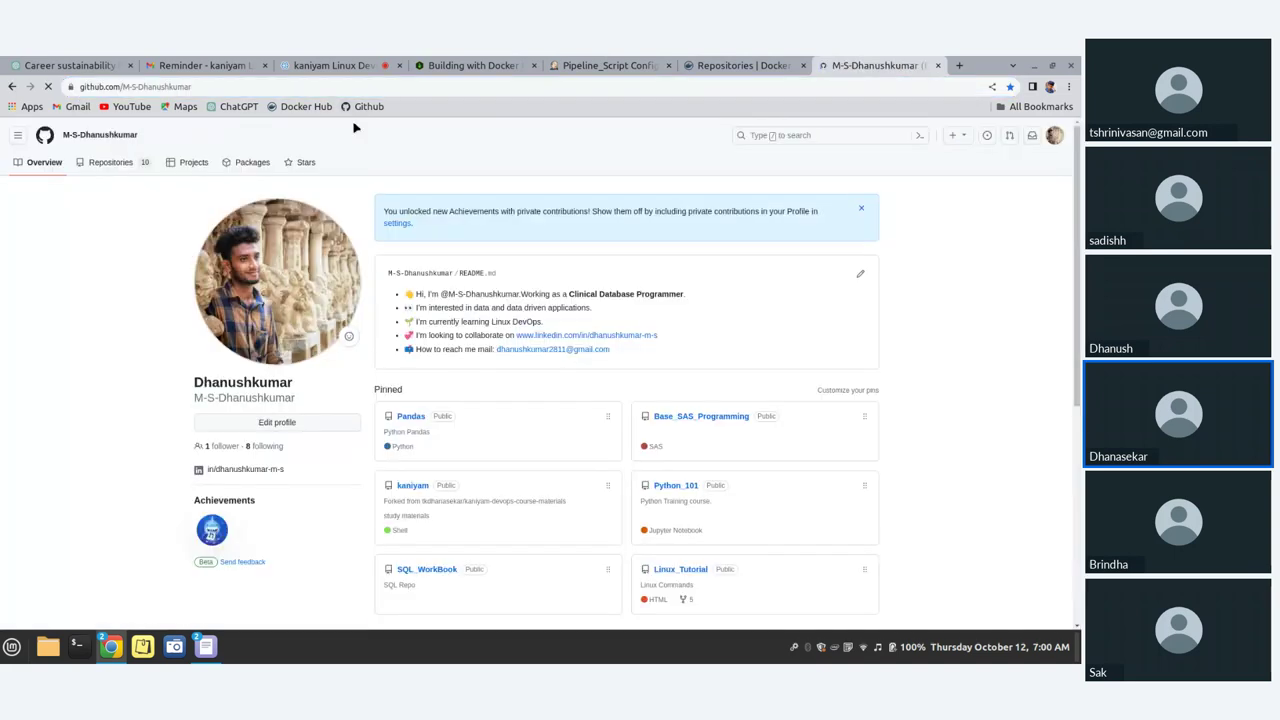
scroll(353, 165, down, 3)
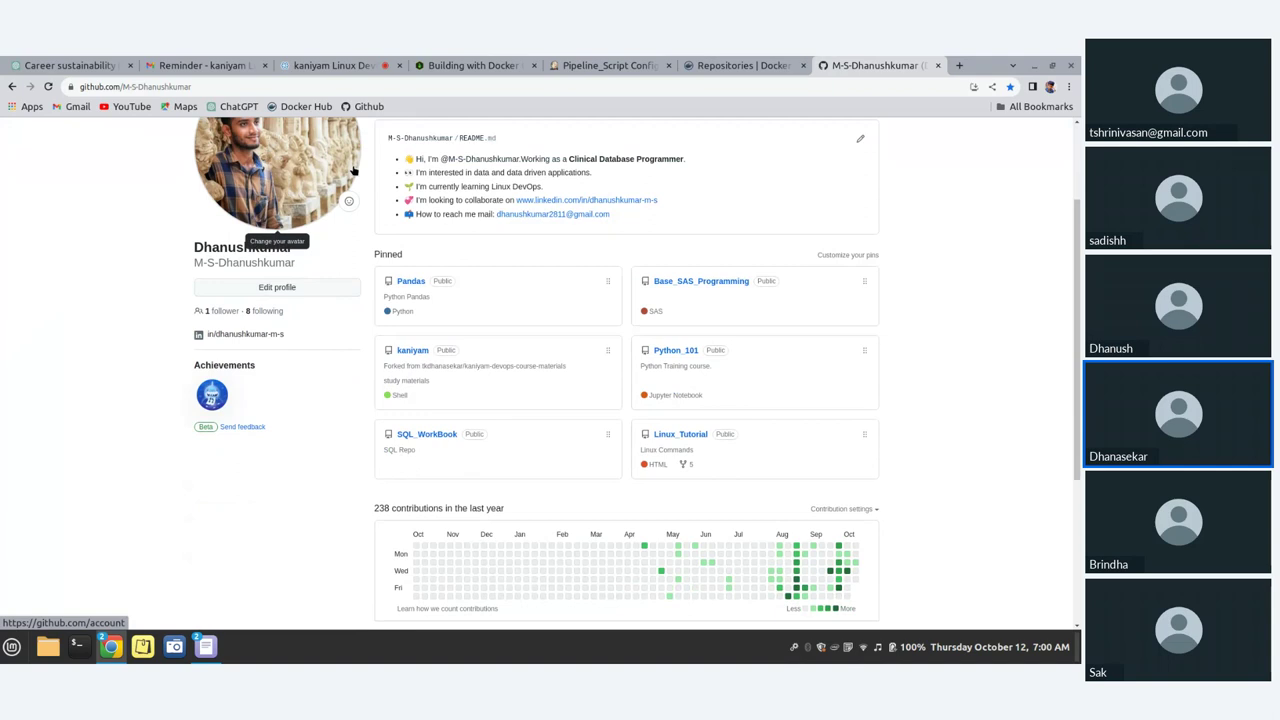
scroll(360, 190, up, 3)
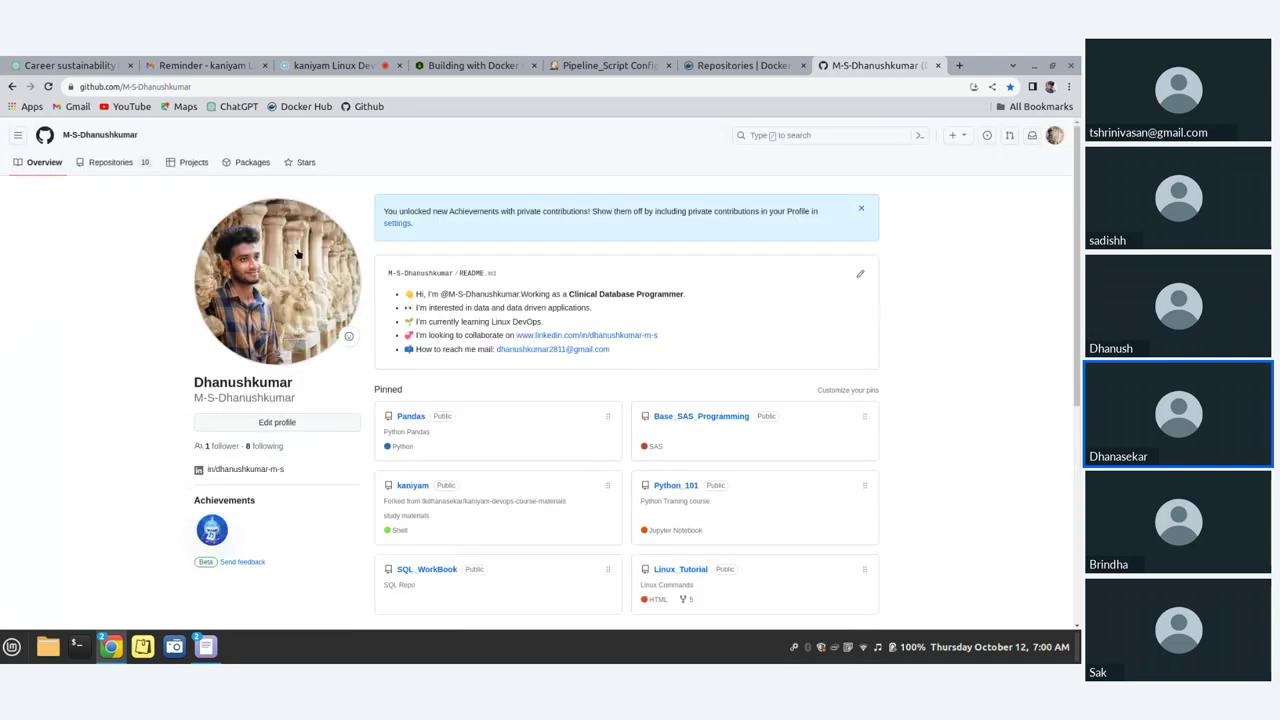
click(110, 163)
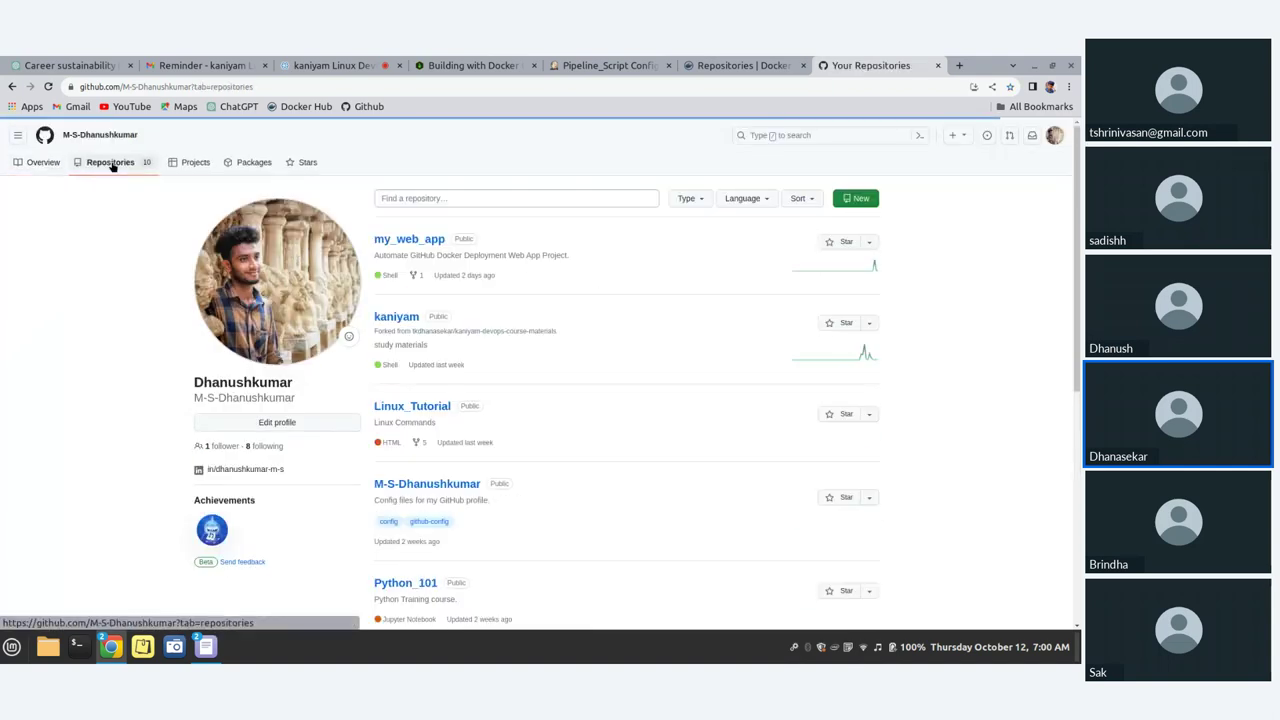
click(858, 198)
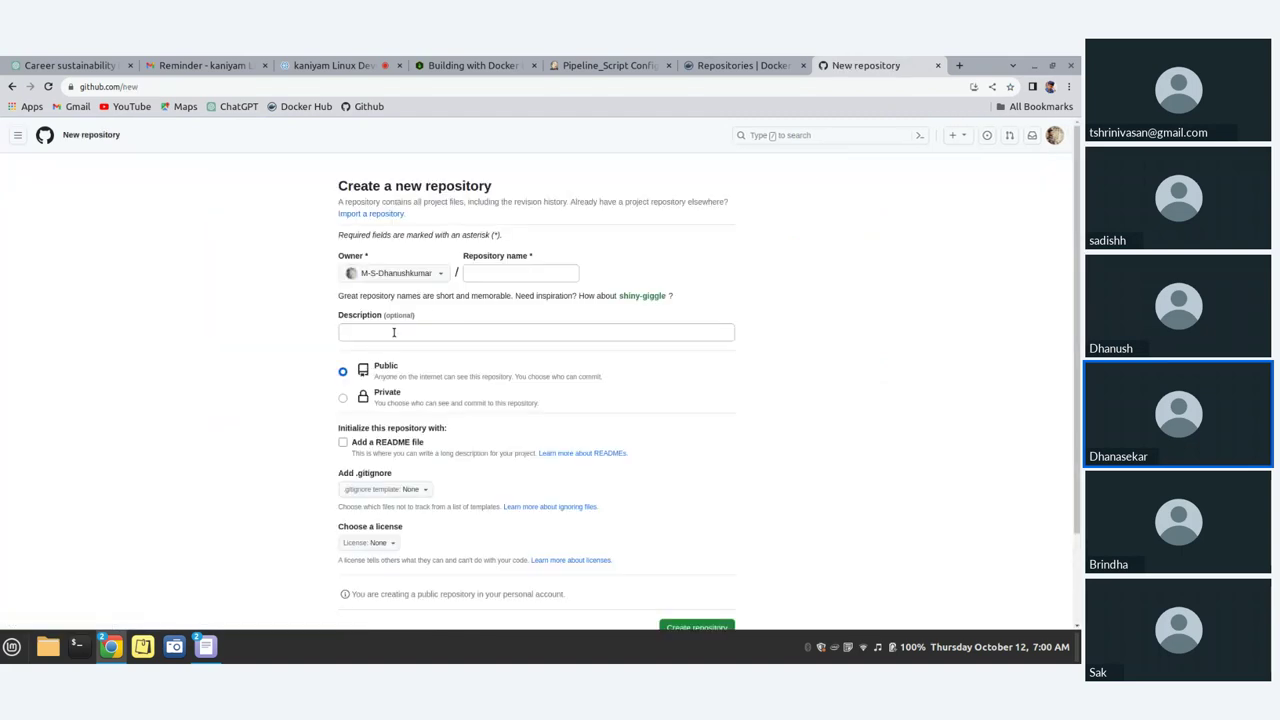
Step: Name the repository Dockerhub_jenkins and create it
click(509, 272)
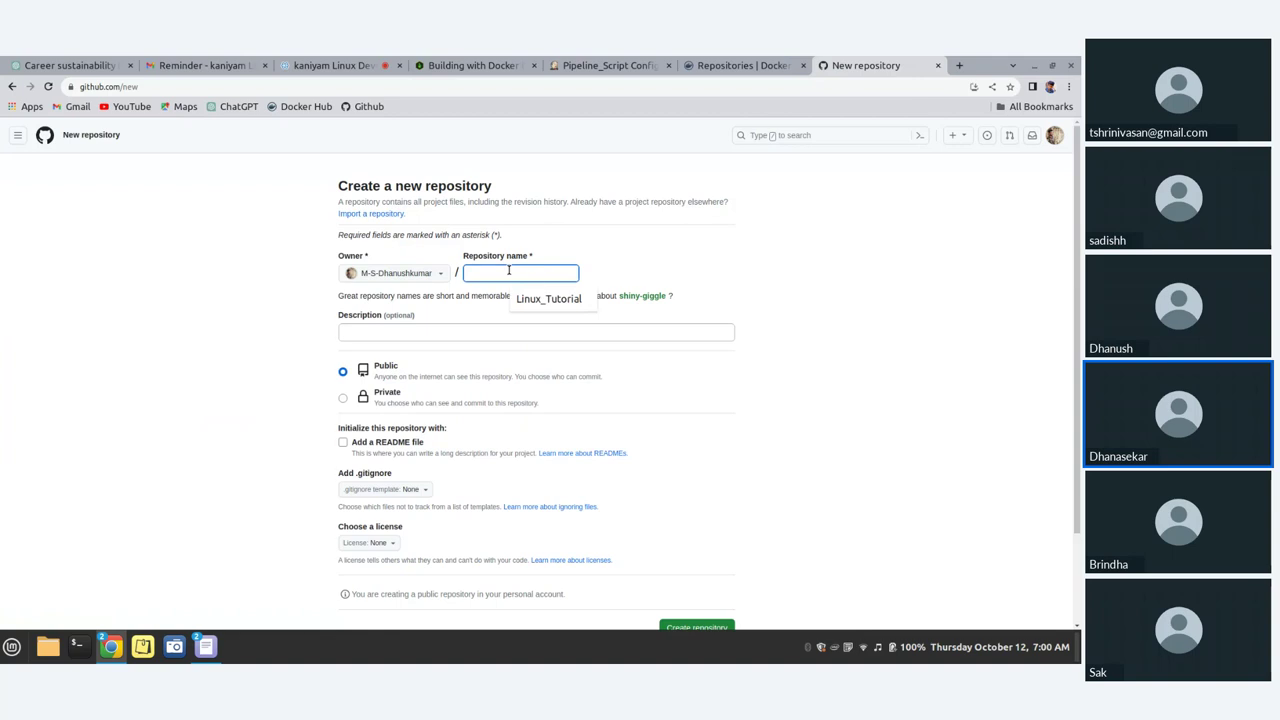
text(DockerHu)
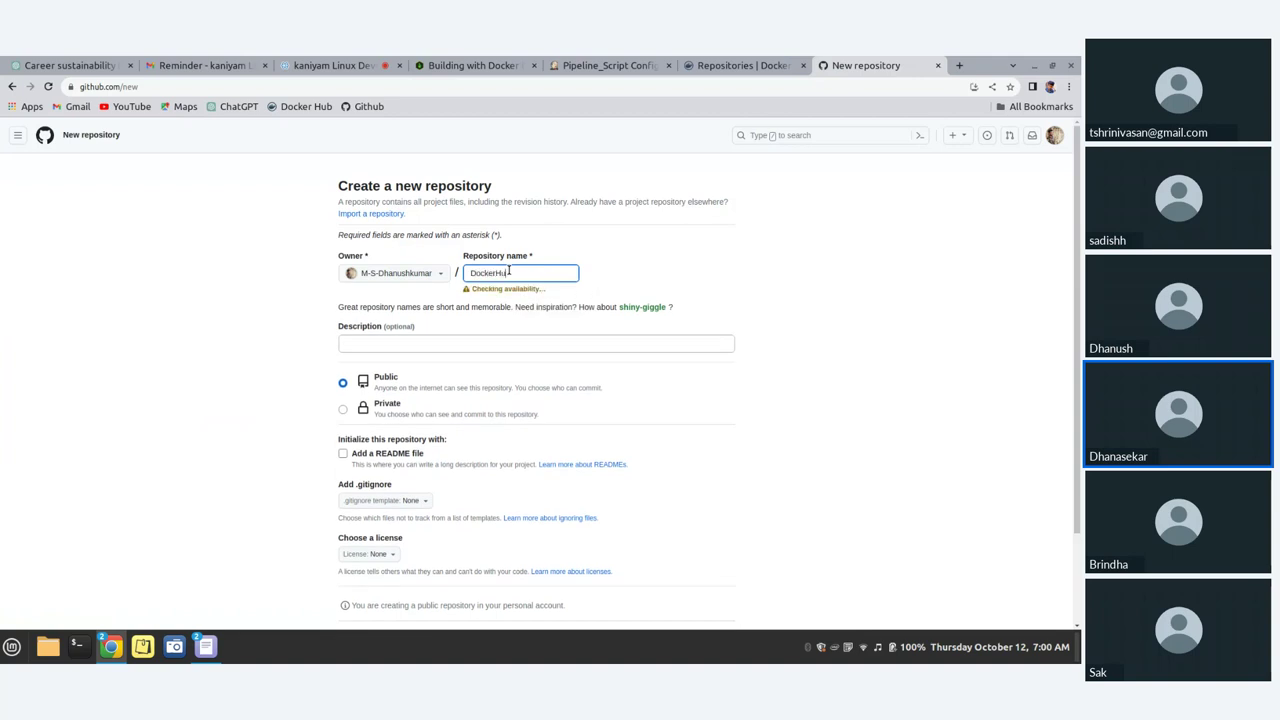
key(BackSpace)
text(hub_jenkins)
scroll(412, 363, down, 2)
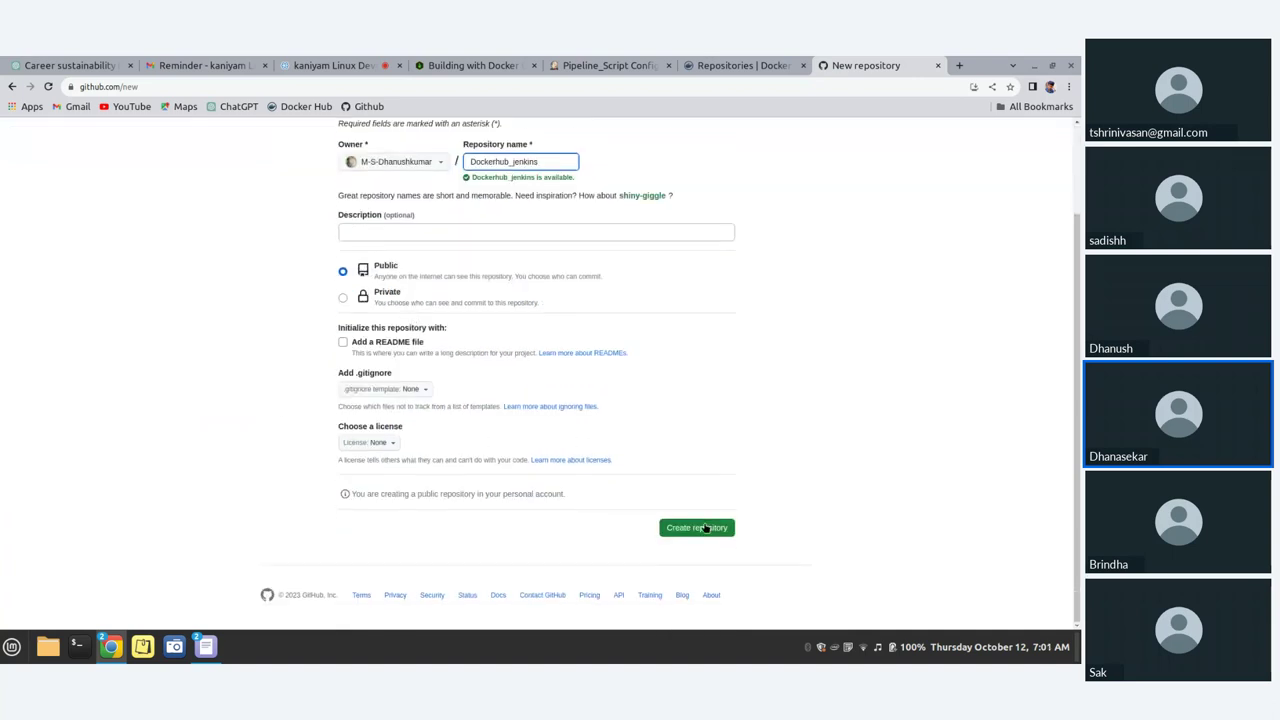
click(688, 527)
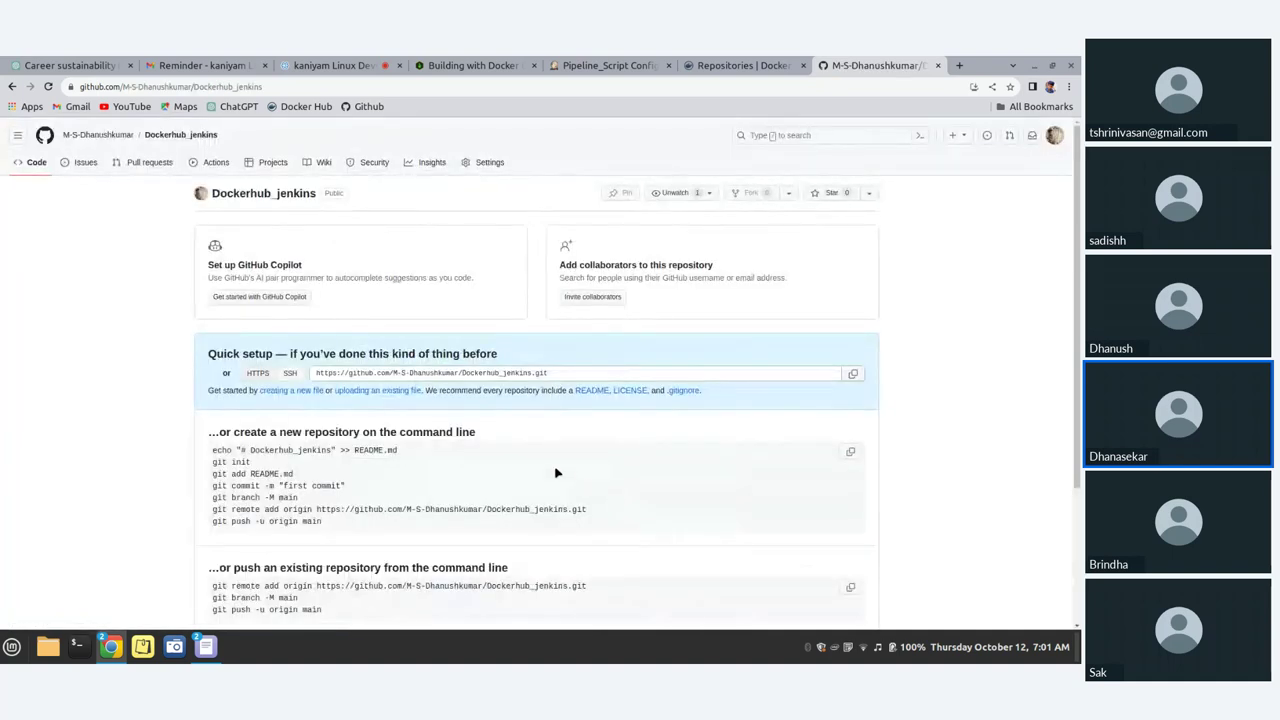
scroll(345, 432, down, 3)
scroll(343, 446, up, 3)
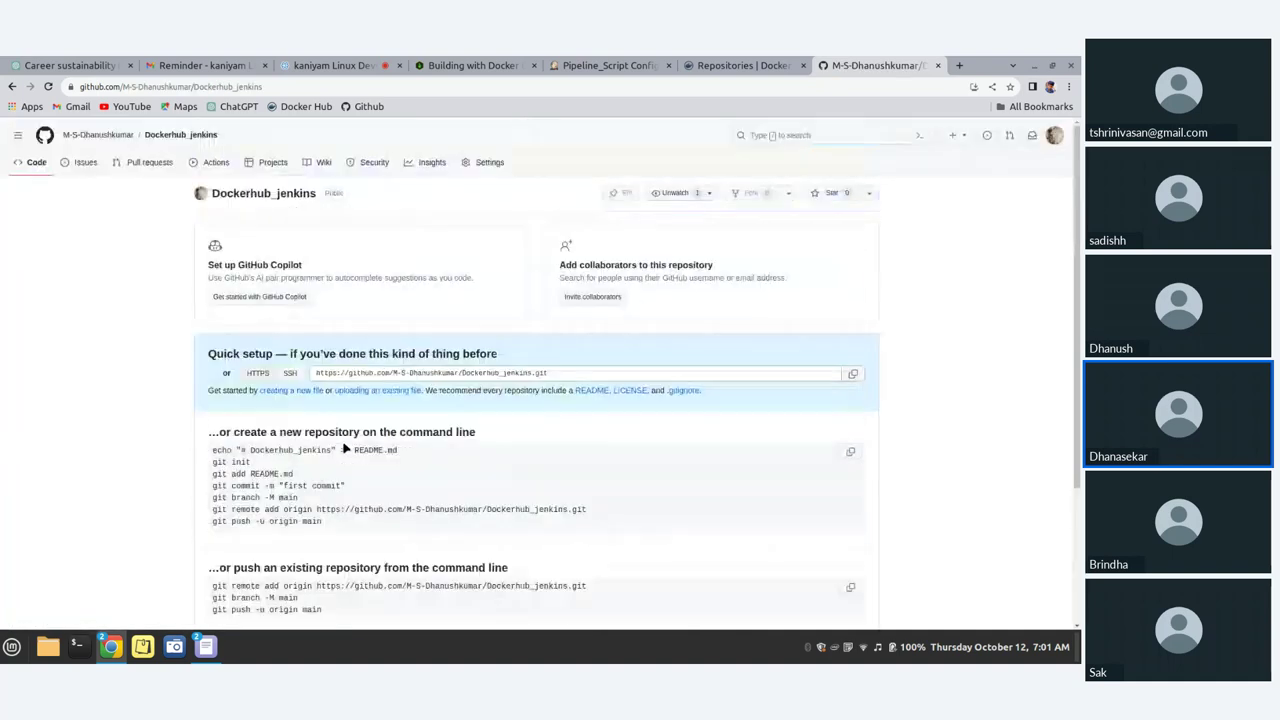
scroll(343, 441, down, 1)
scroll(486, 491, down, 5)
scroll(443, 449, up, 5)
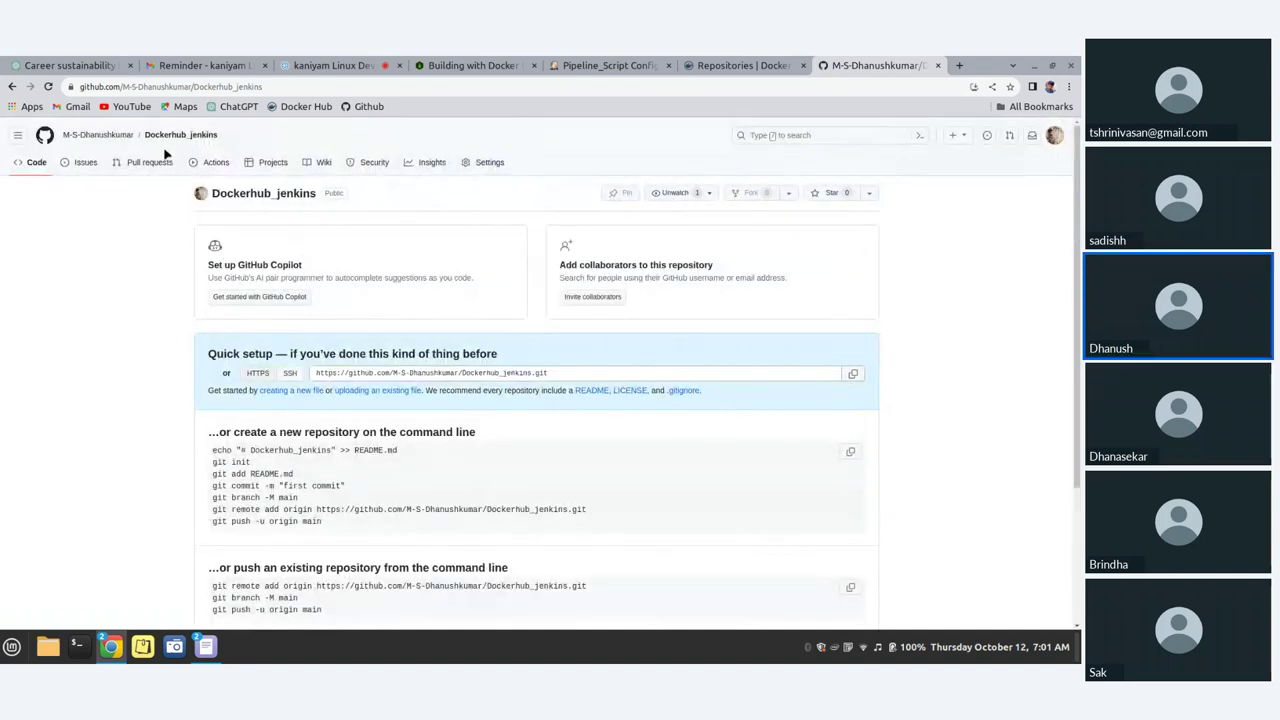
click(489, 162)
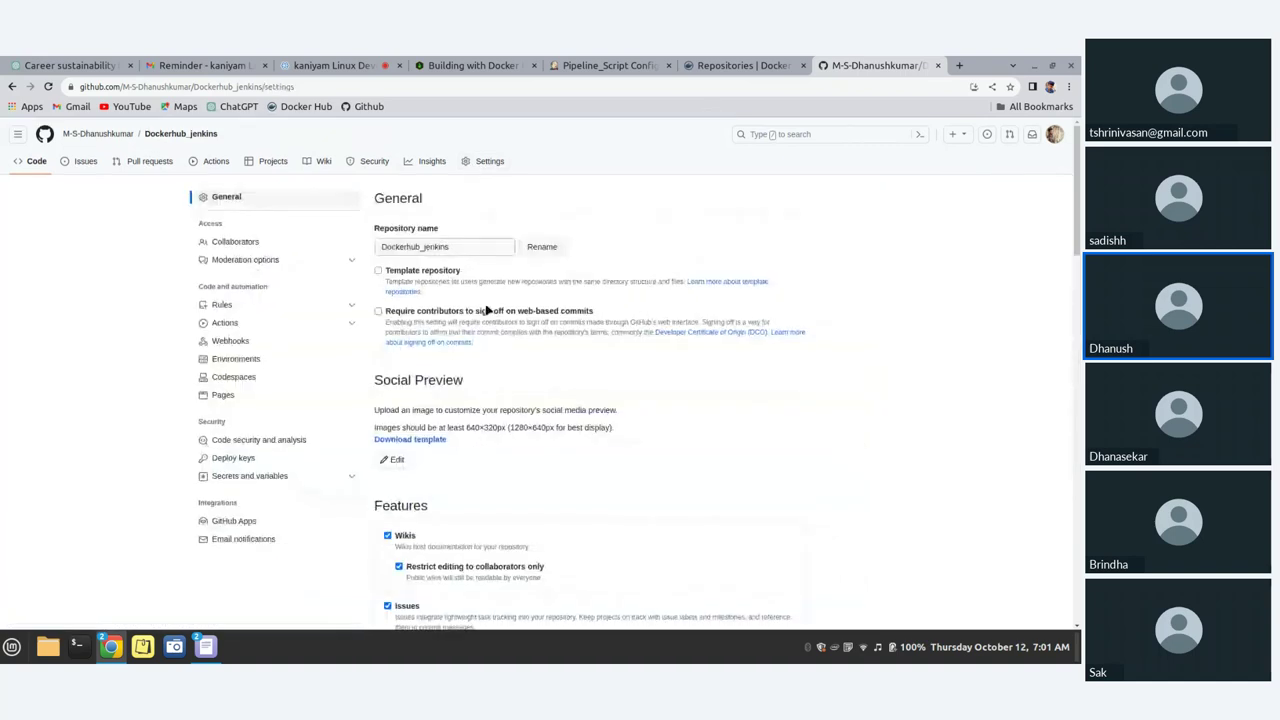
scroll(486, 309, down, 10)
scroll(486, 310, down, 3)
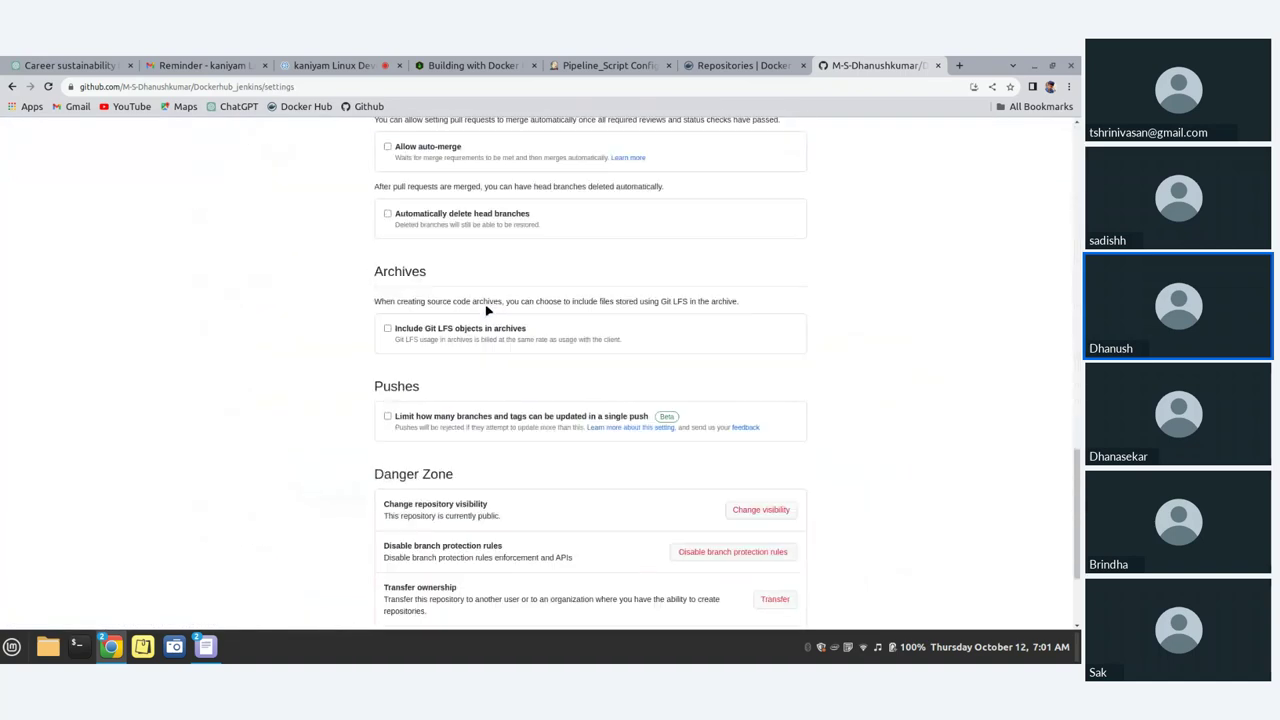
scroll(490, 305, down, 2)
scroll(487, 311, up, 2)
scroll(487, 311, up, 5)
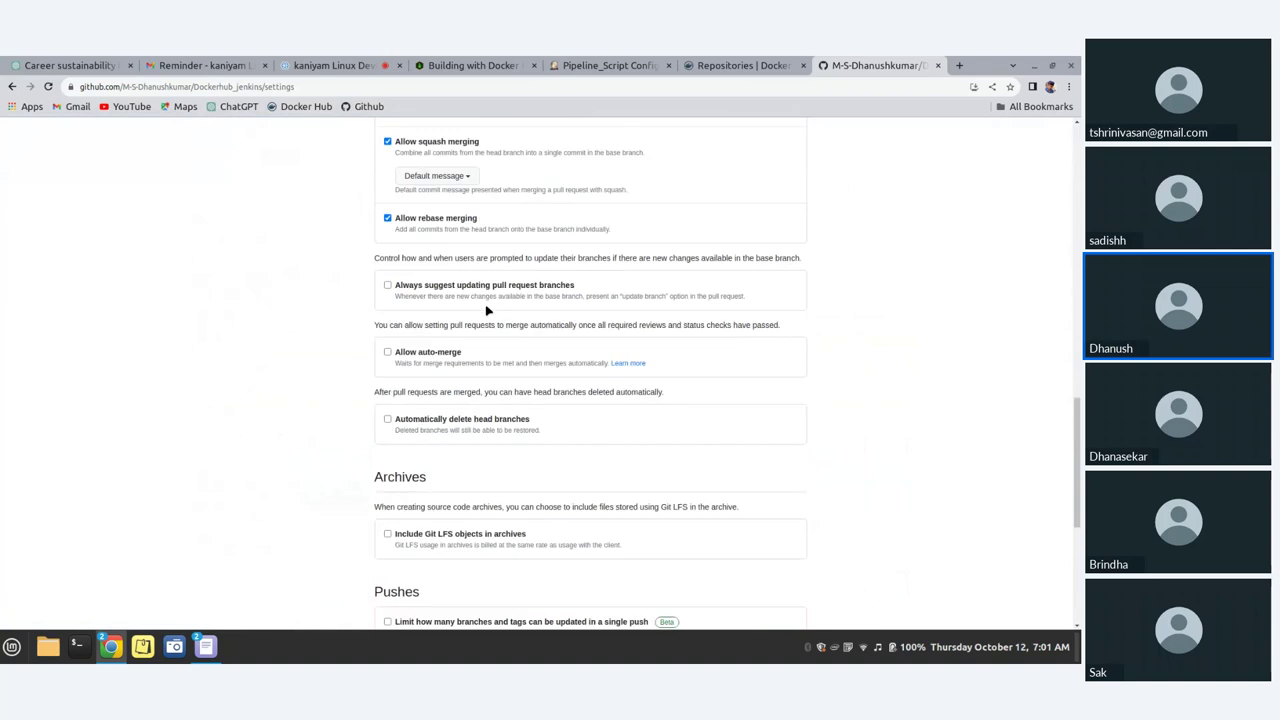
scroll(487, 311, up, 10)
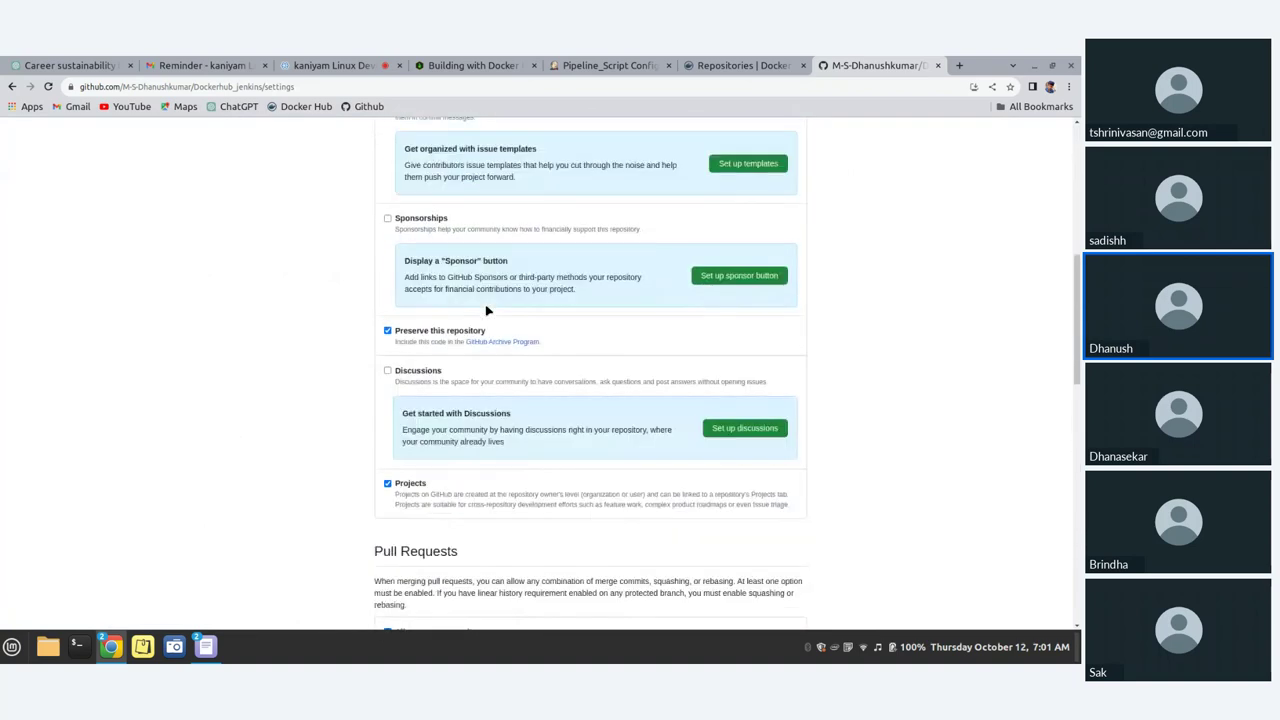
scroll(378, 250, up, 3)
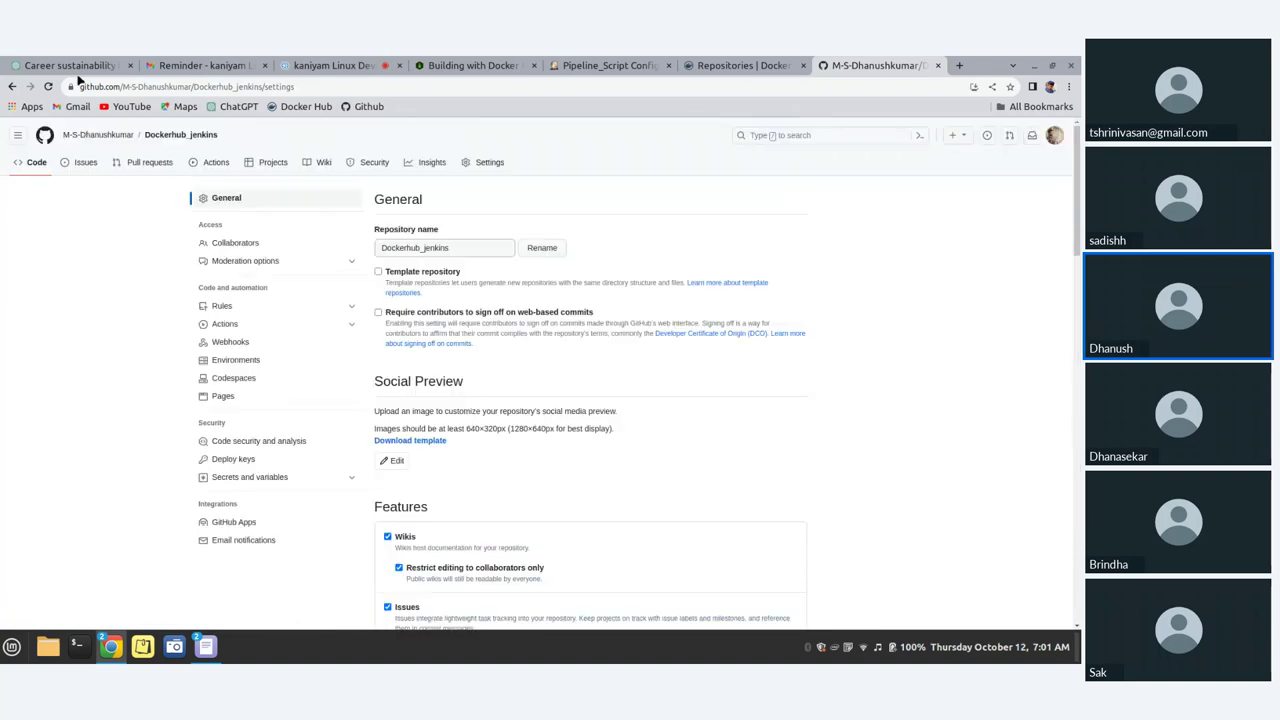
click(178, 135)
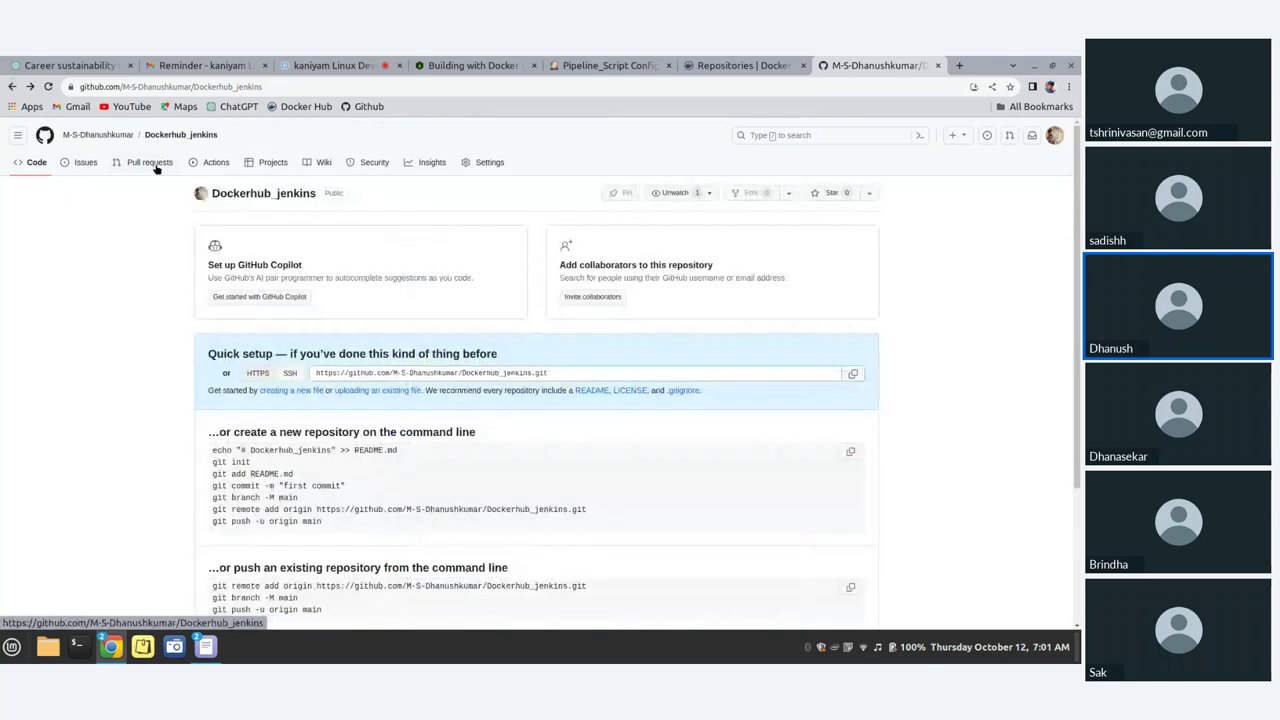
Step: Return to the new repository form and tick Add a README file
click(12, 87)
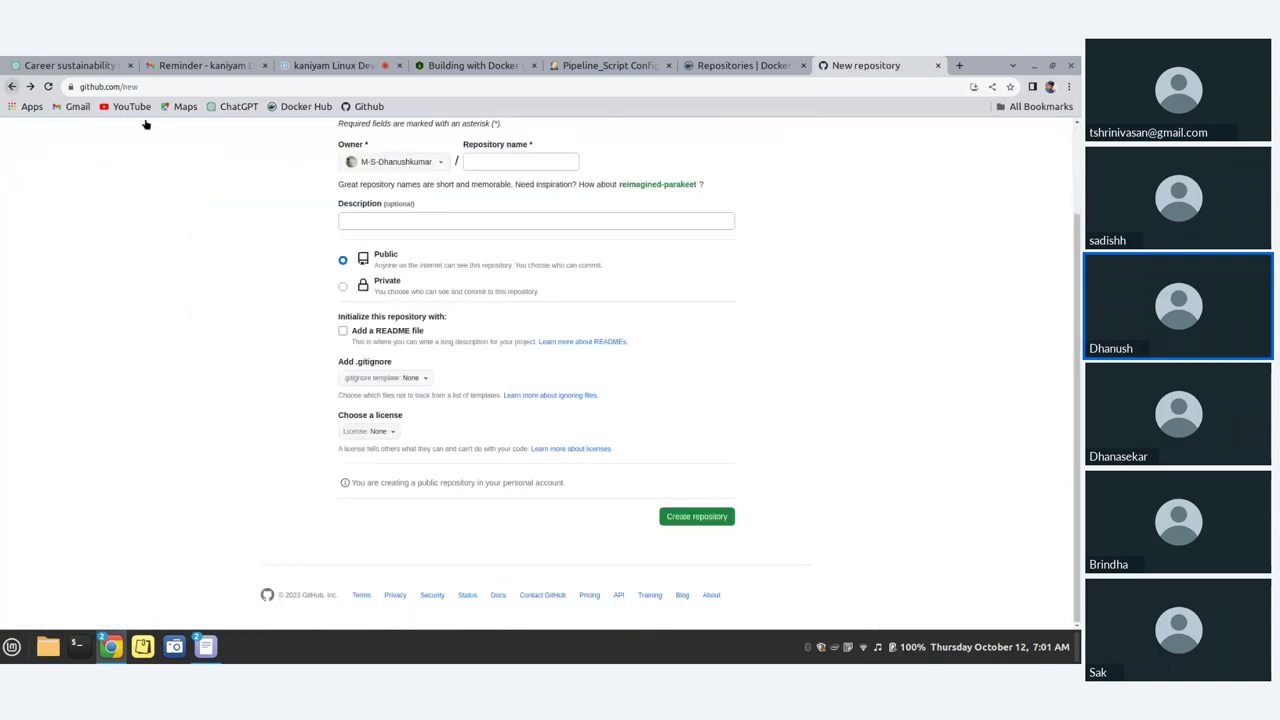
click(344, 332)
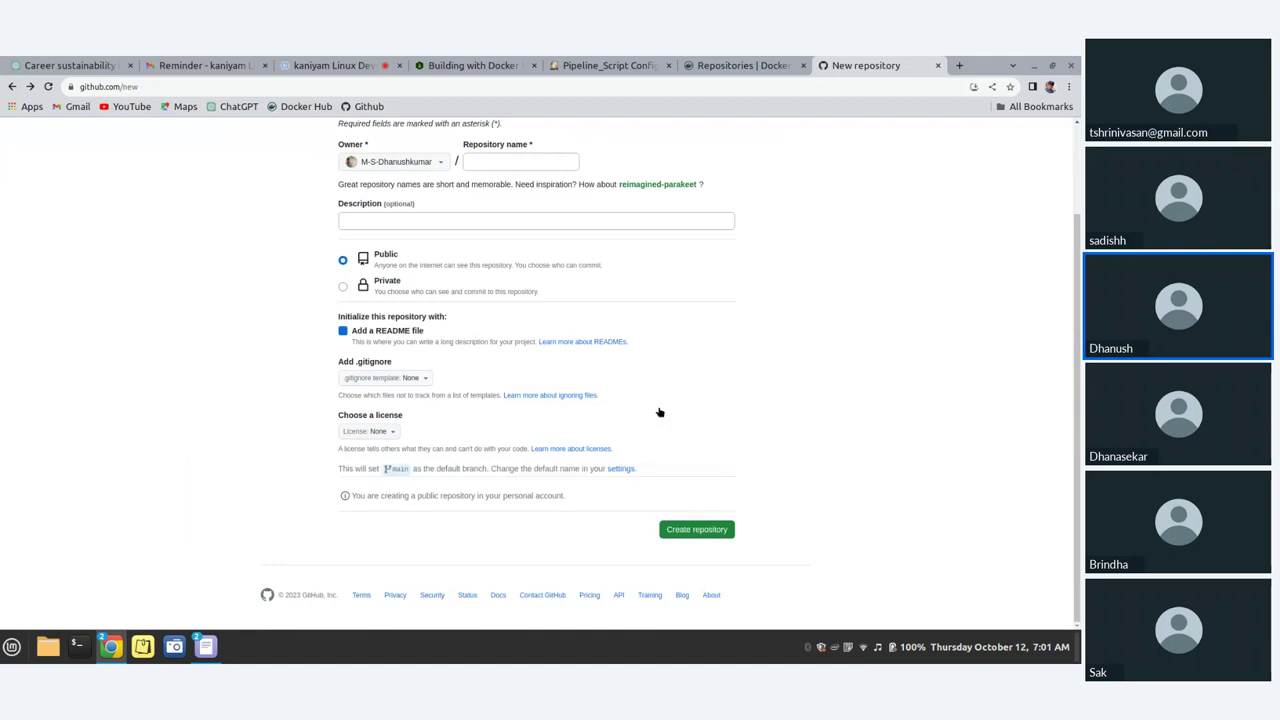
click(694, 531)
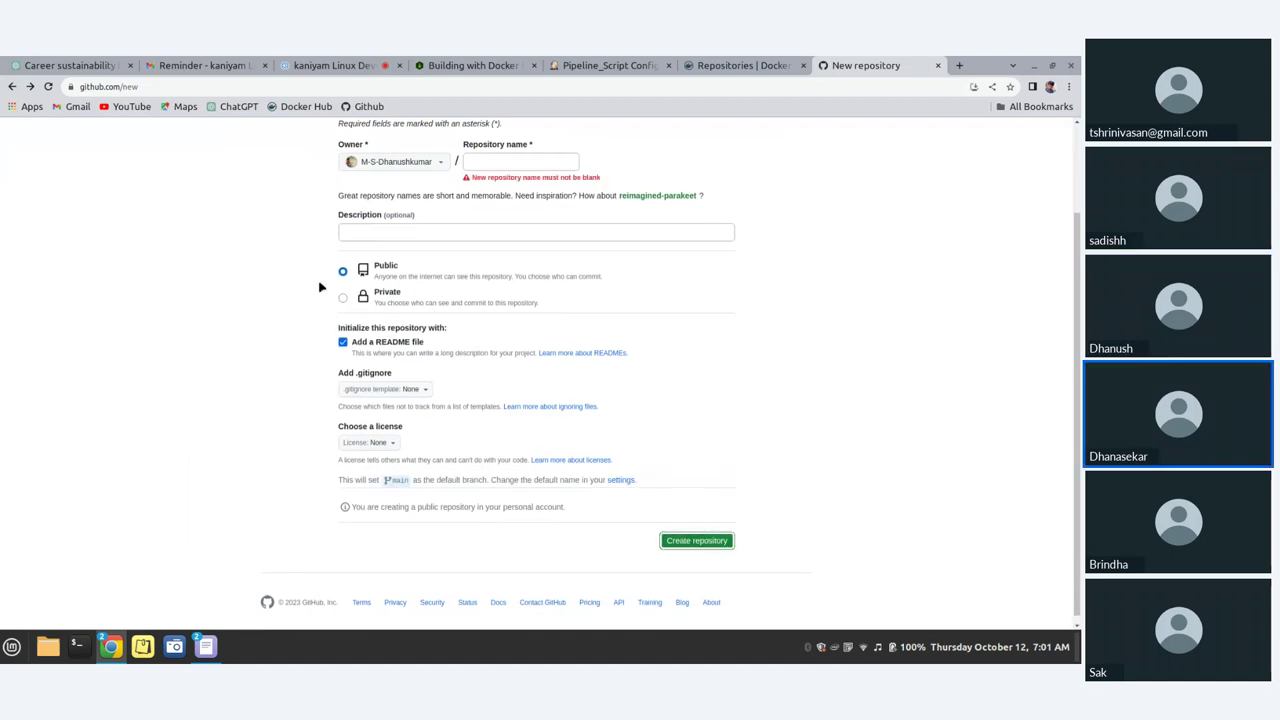
scroll(503, 300, up, 2)
Step: Name the repository dockerhub-jenkins and create it
click(517, 271)
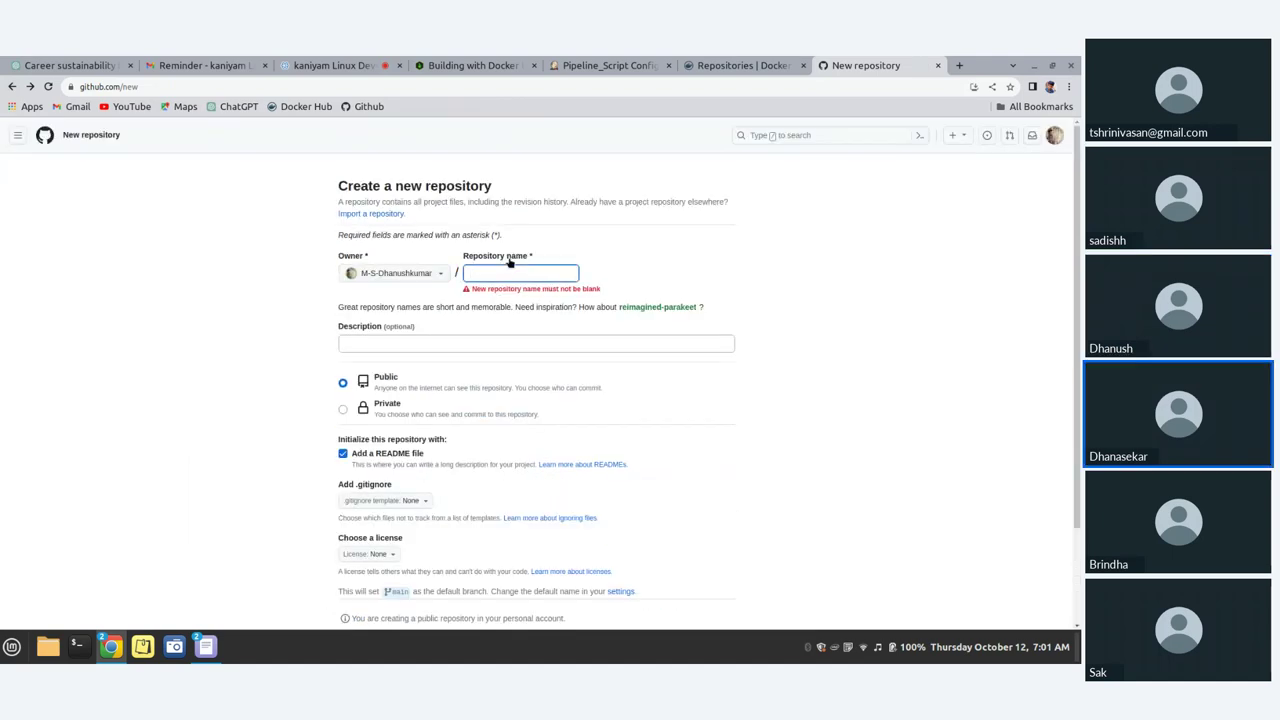
text(Docker)
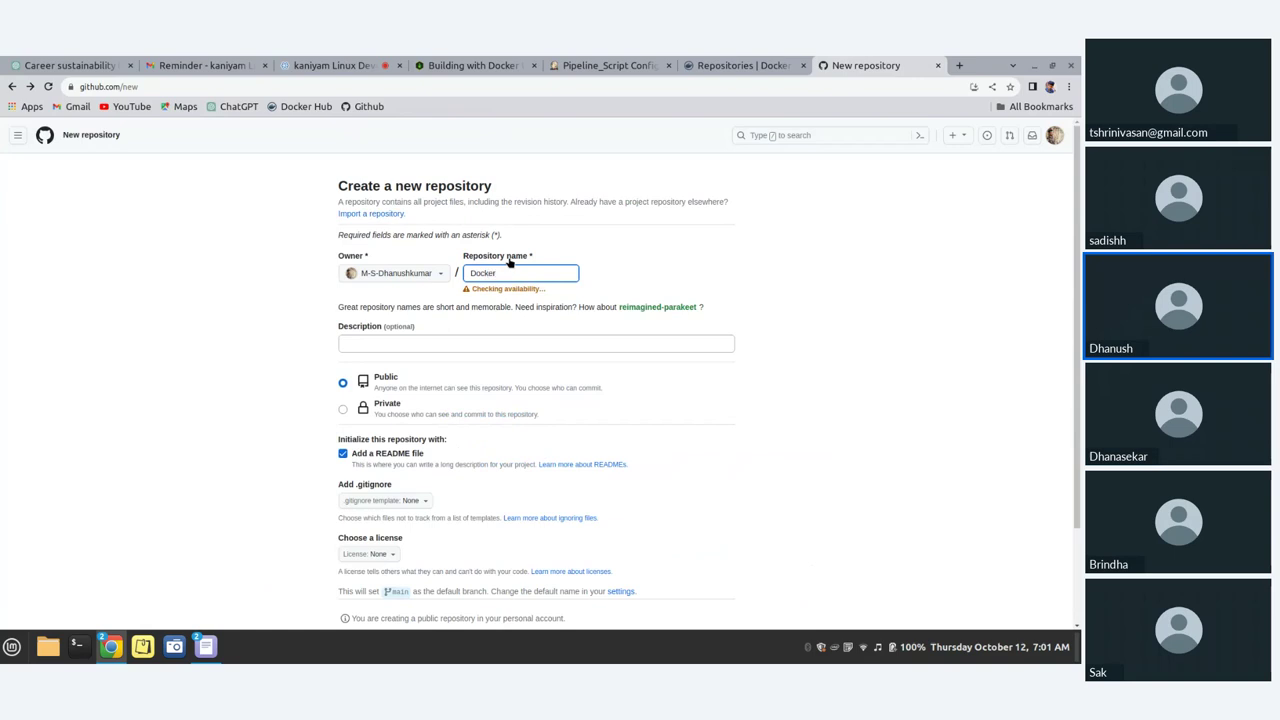
text(hub_Jenkins)
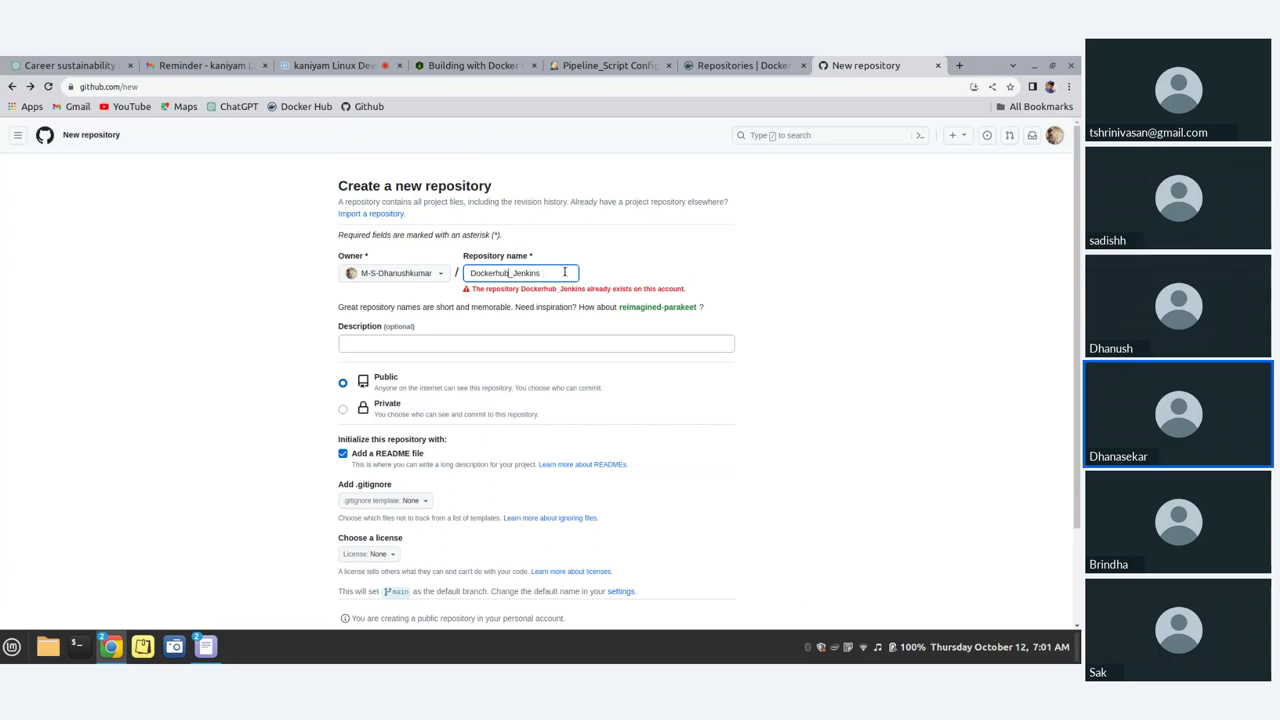
key(BackSpace)
key(BackSpace)
key(BackSpace)
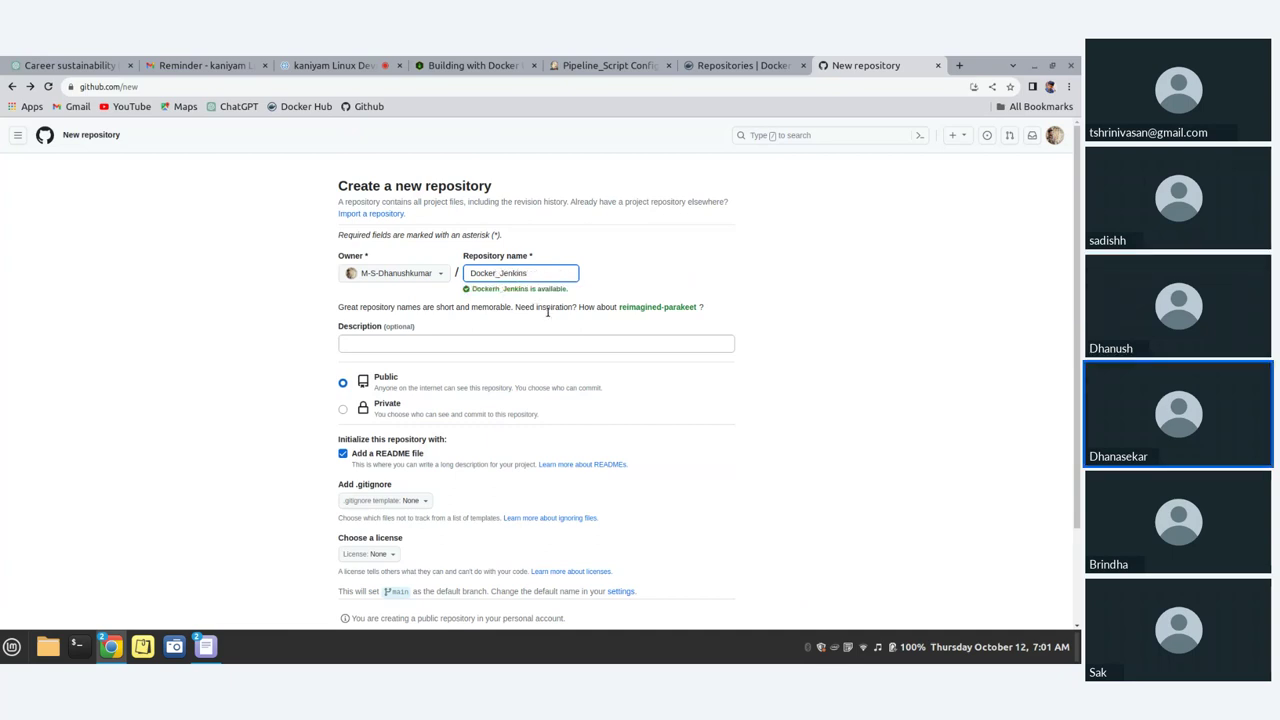
scroll(547, 312, down, 2)
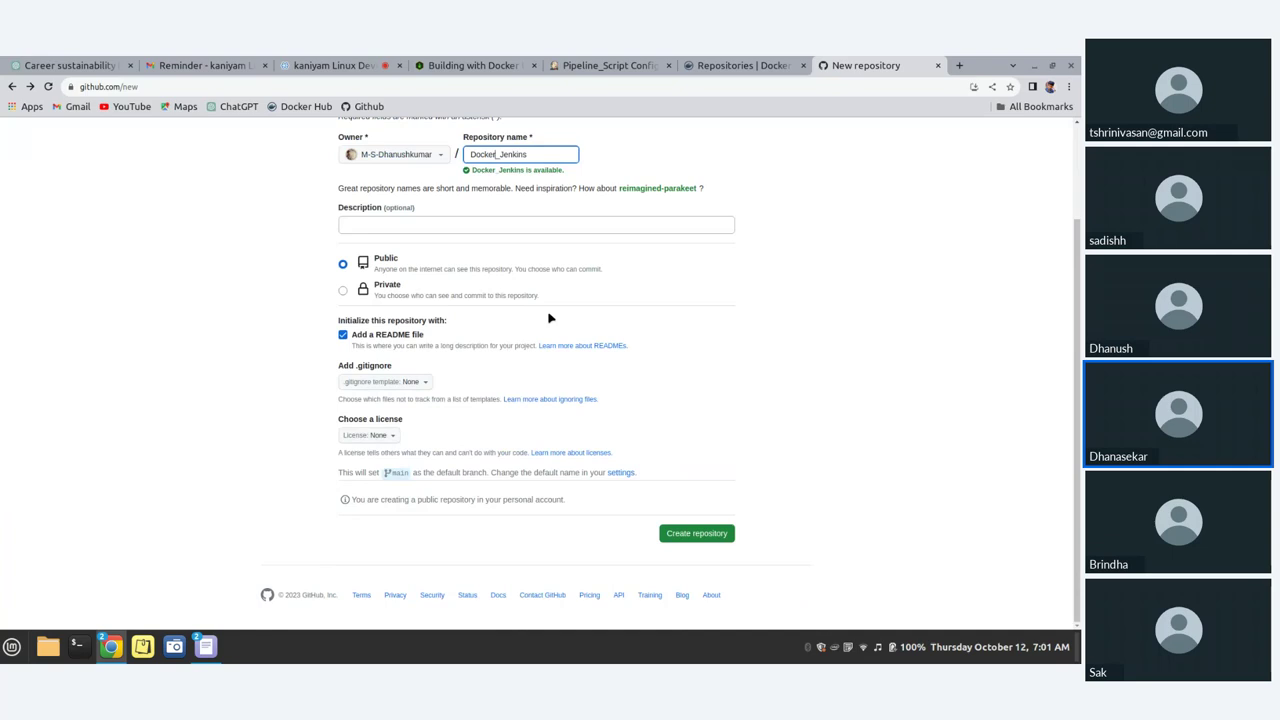
key(Left)
key(Left)
key(Left)
key(Left)
key(Left)
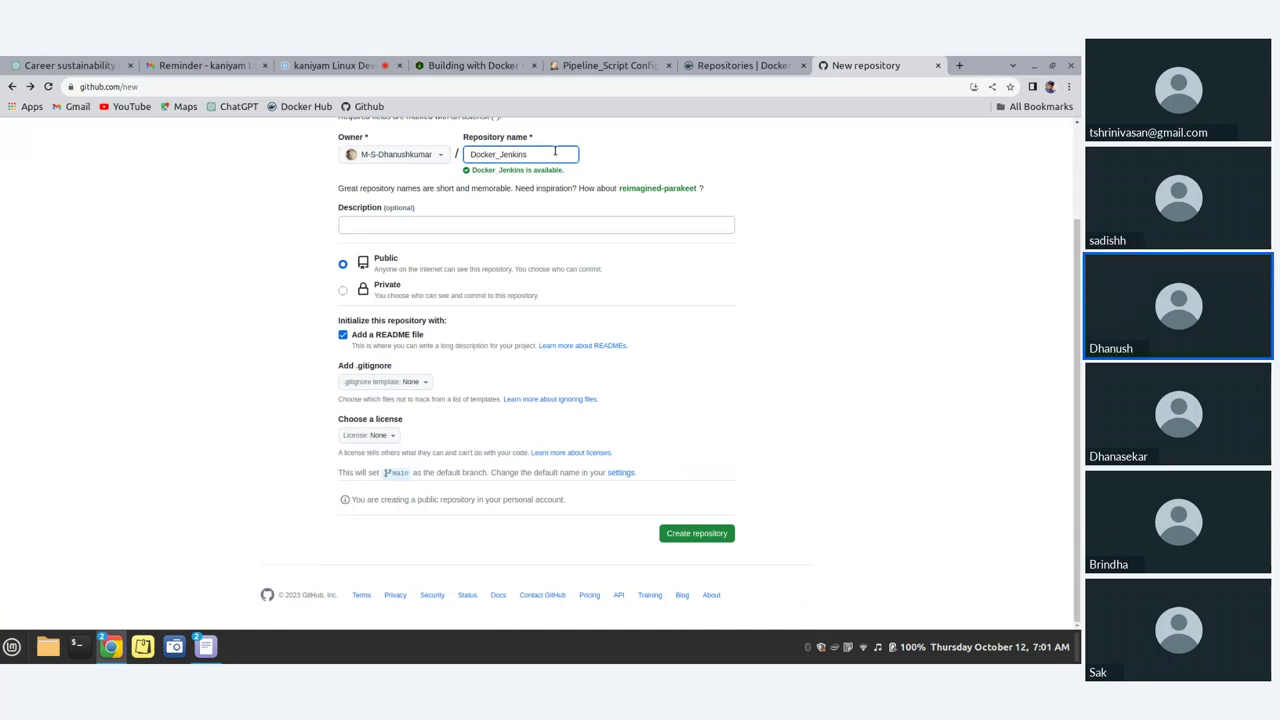
key(BackSpace)
text(d)
click(501, 154)
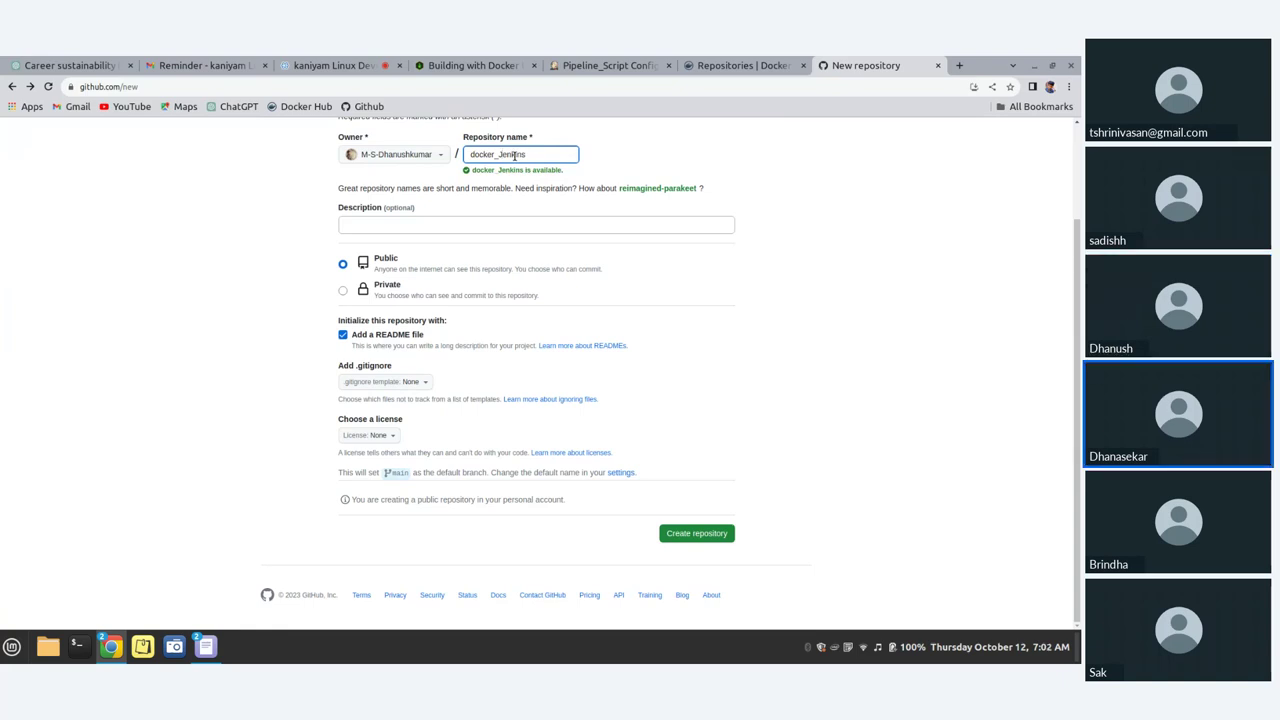
key(BackSpace)
text(hub-j)
click(684, 533)
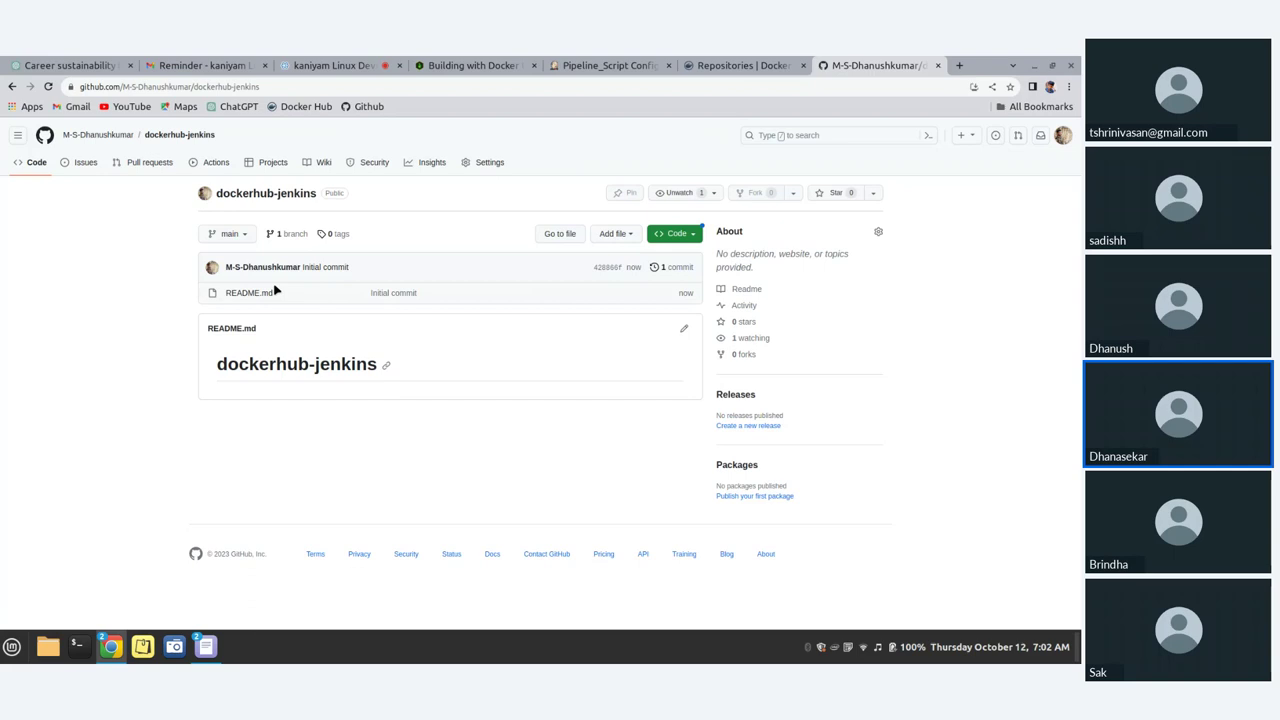
click(666, 234)
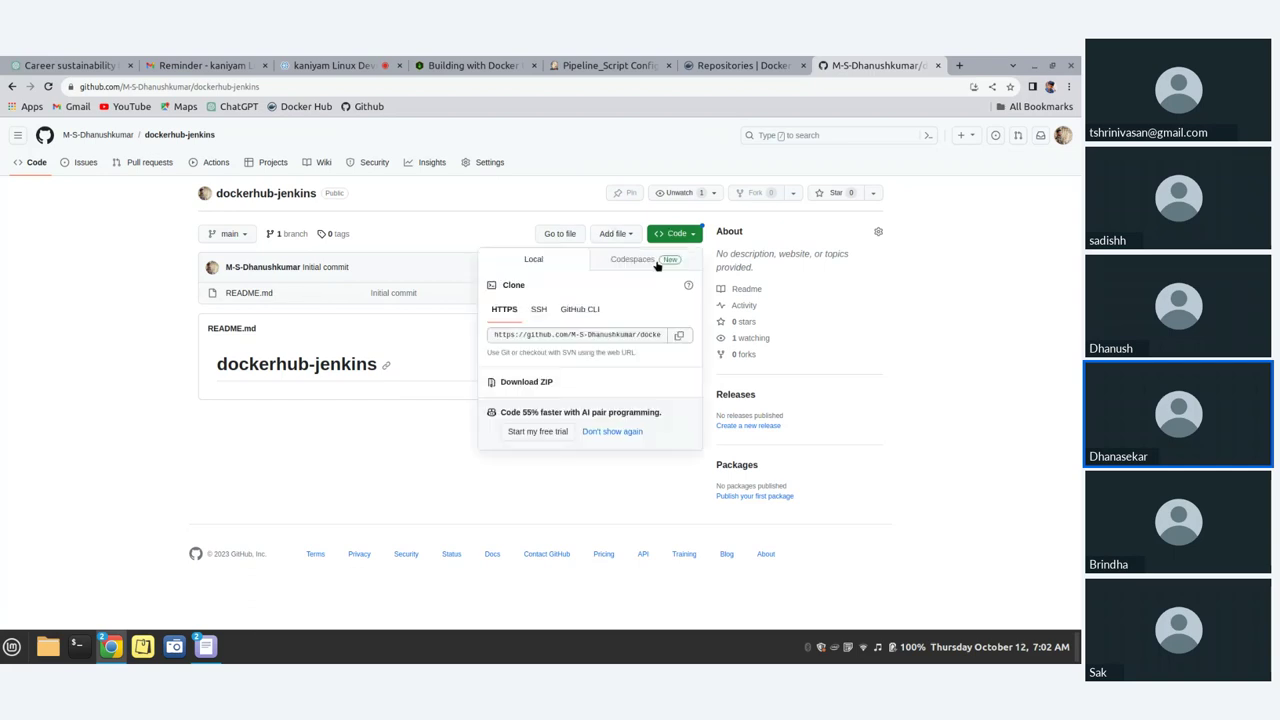
Step: Copy the repository's clone URL, then open a full-screen terminal with enlarged text
click(677, 335)
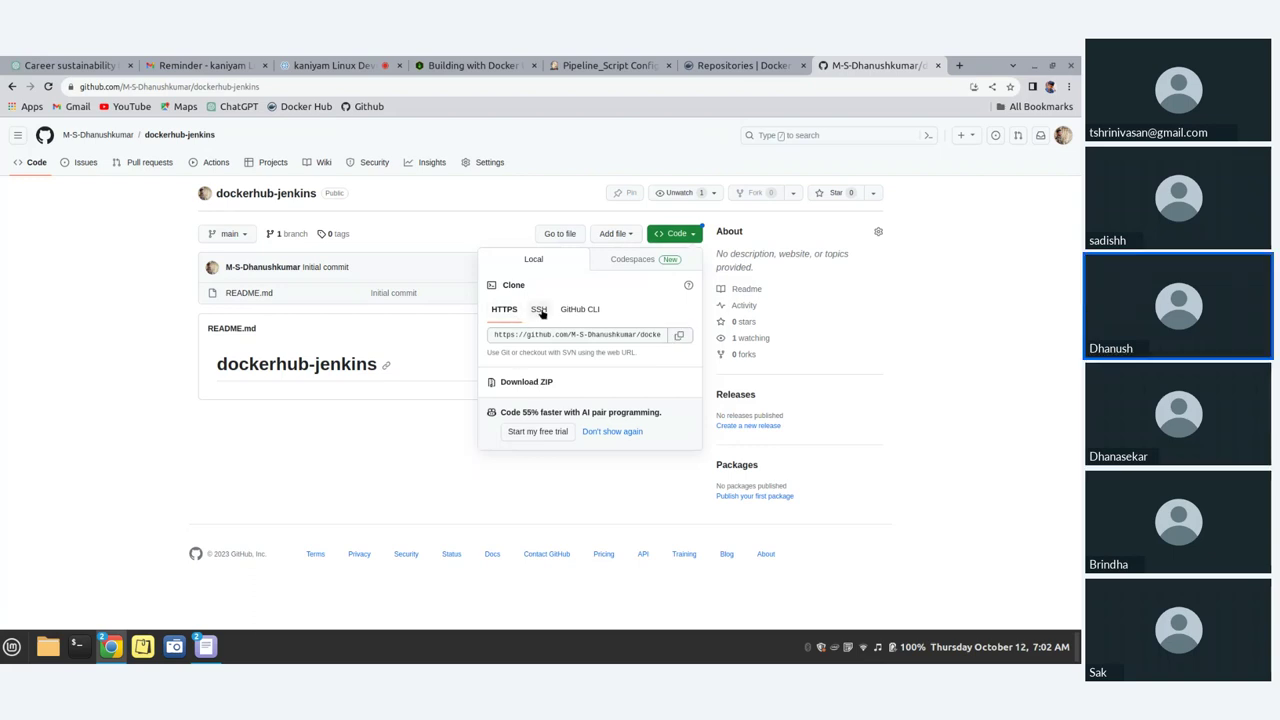
click(540, 312)
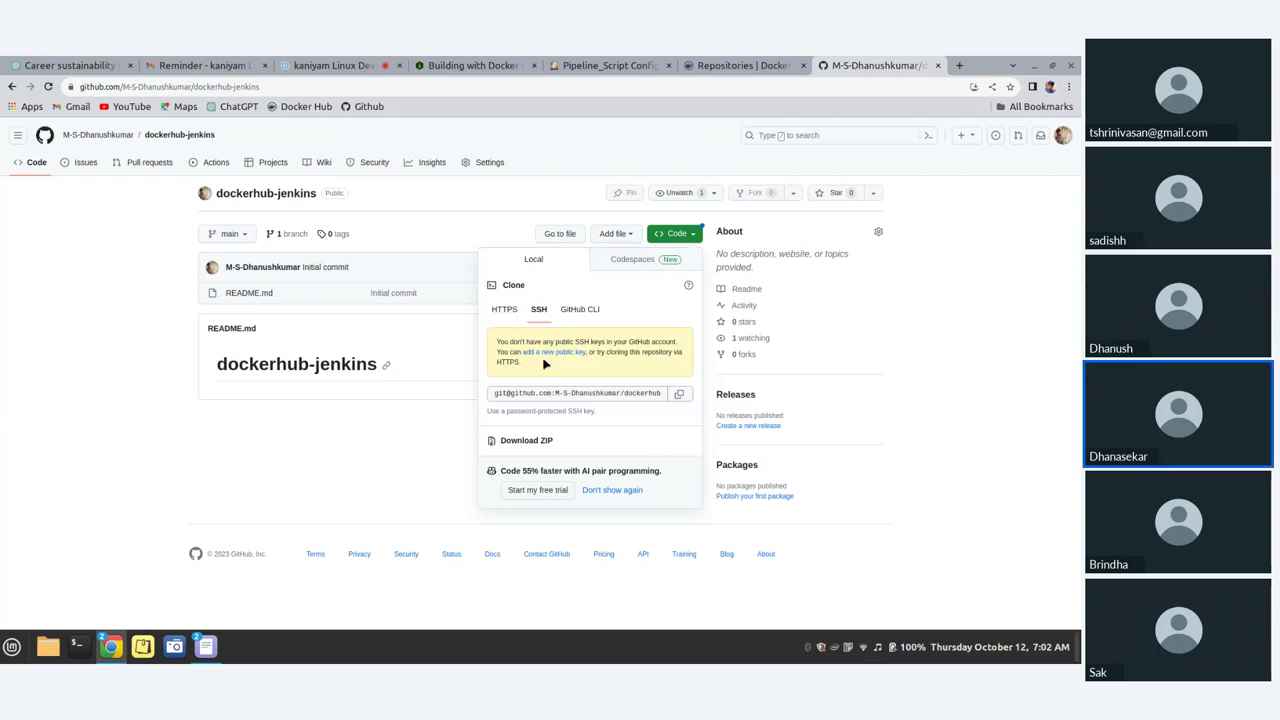
click(679, 396)
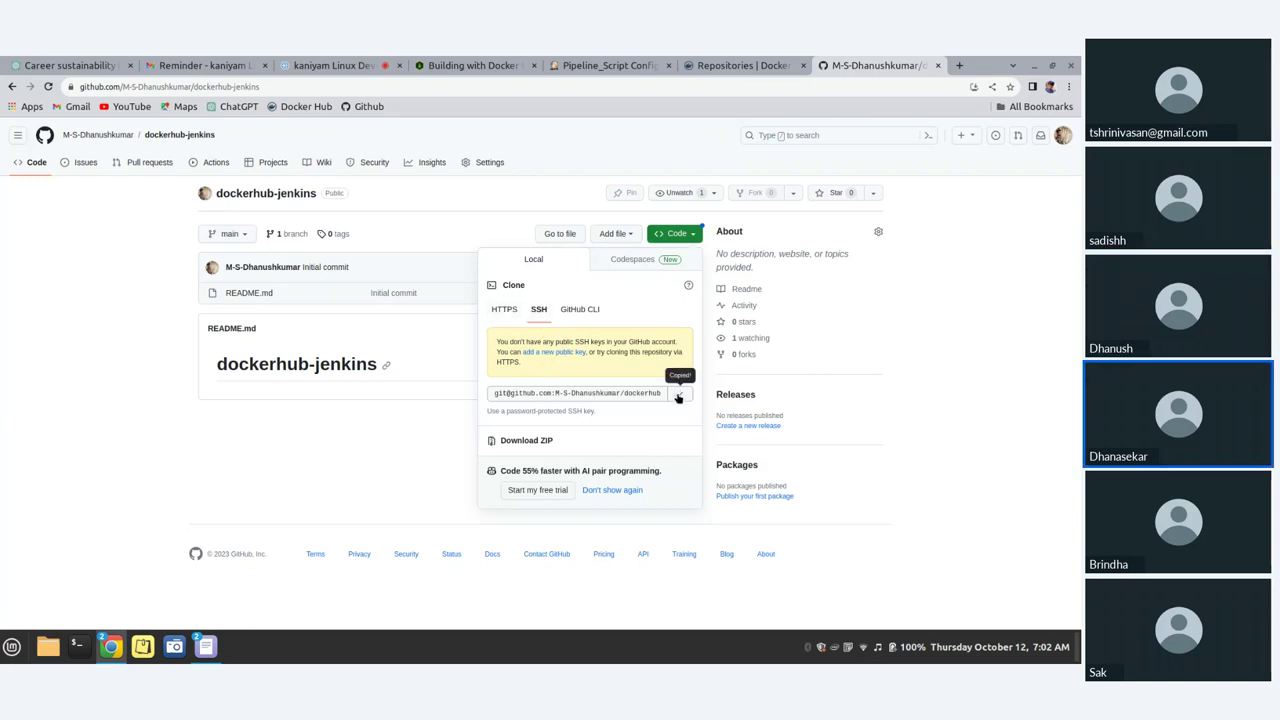
click(77, 646)
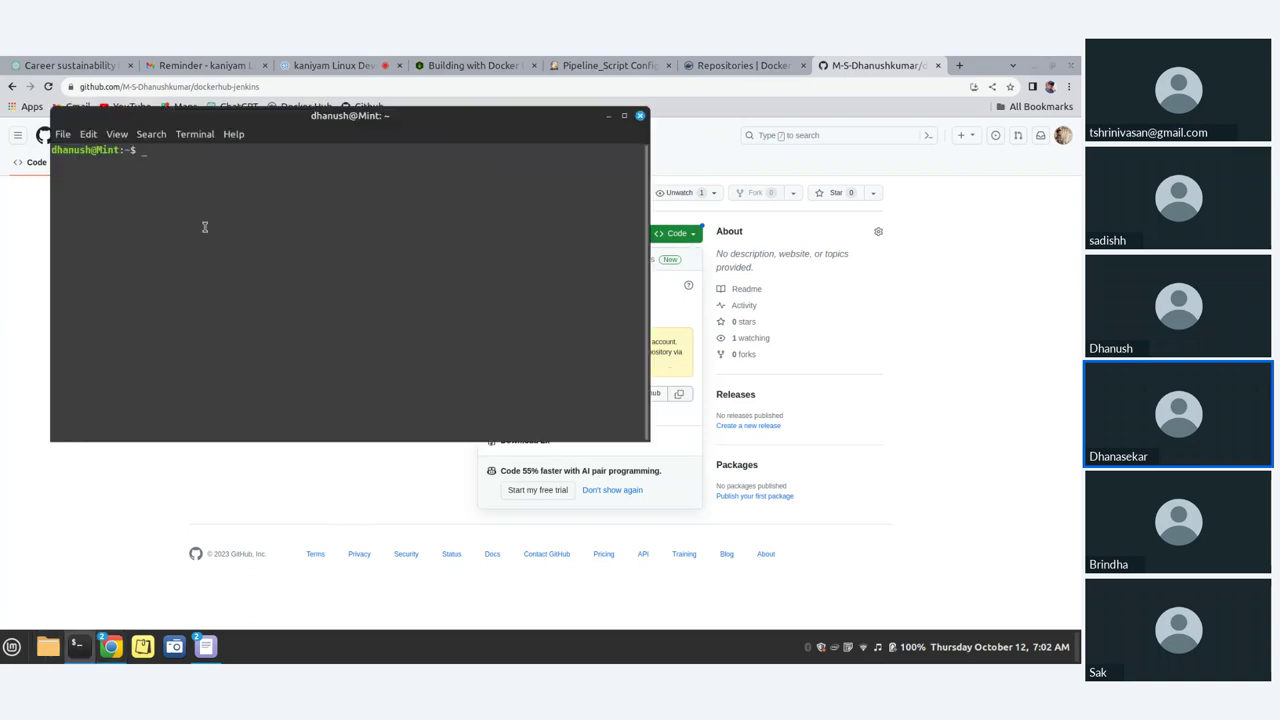
click(624, 115)
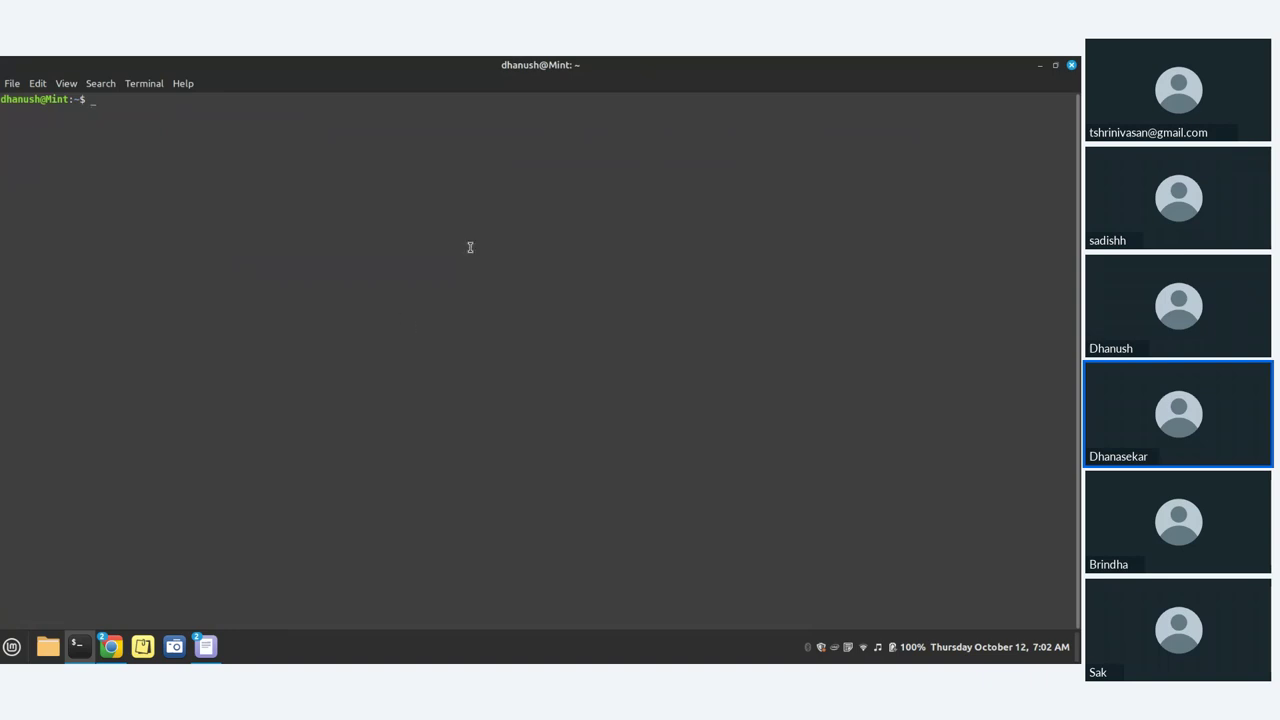
key(ctrl+plus)
key(ctrl+plus)
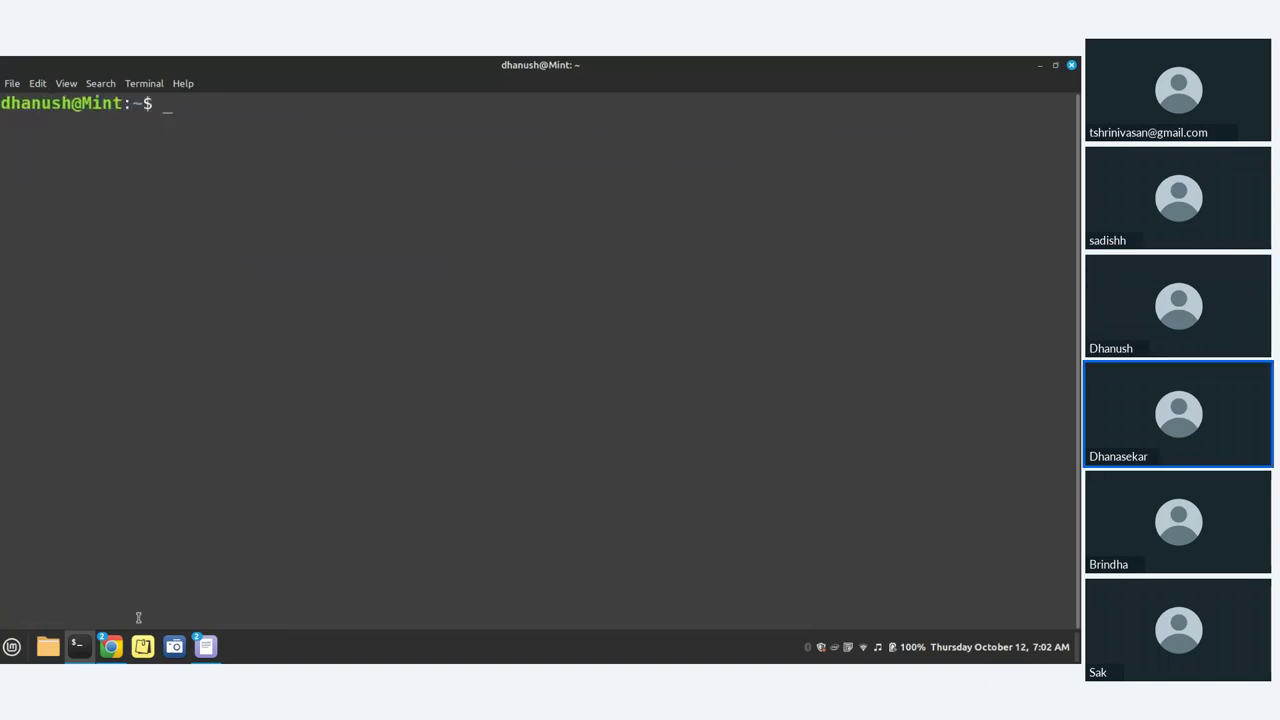
Step: Back on GitHub, copy the dockerhub-jenkins HTTPS clone address from the Code menu
click(111, 646)
click(677, 240)
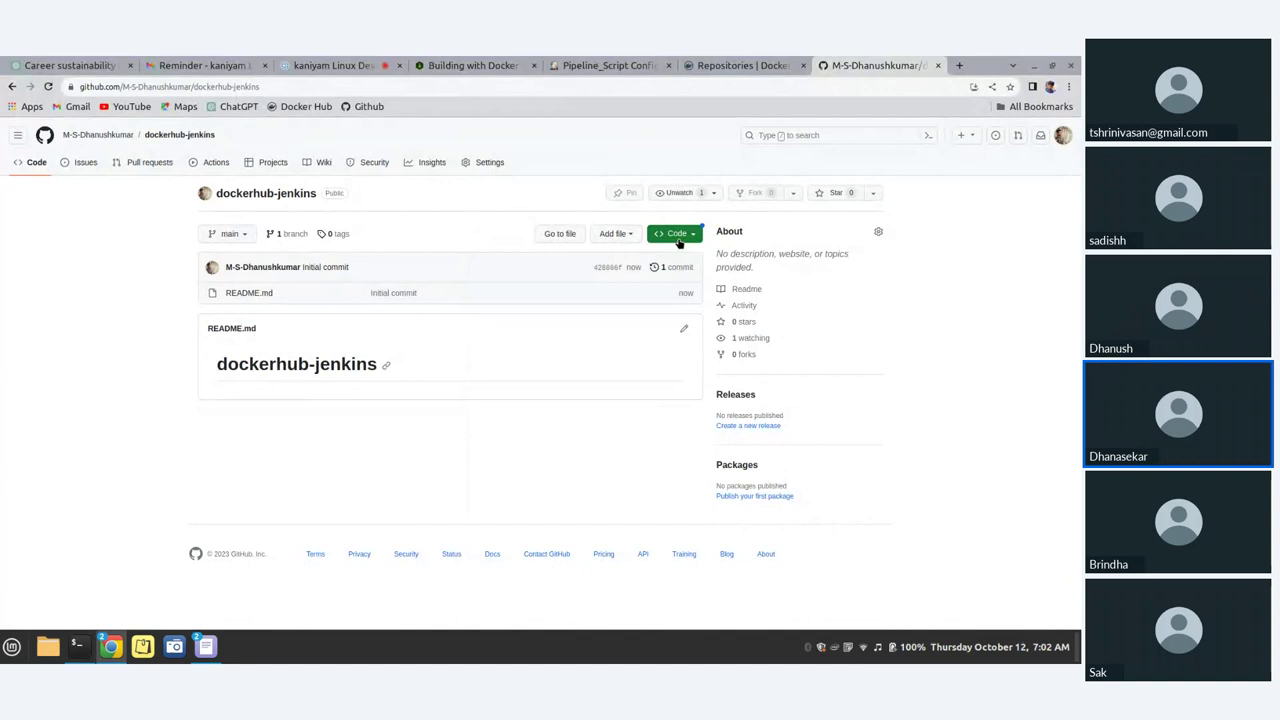
click(676, 236)
click(510, 314)
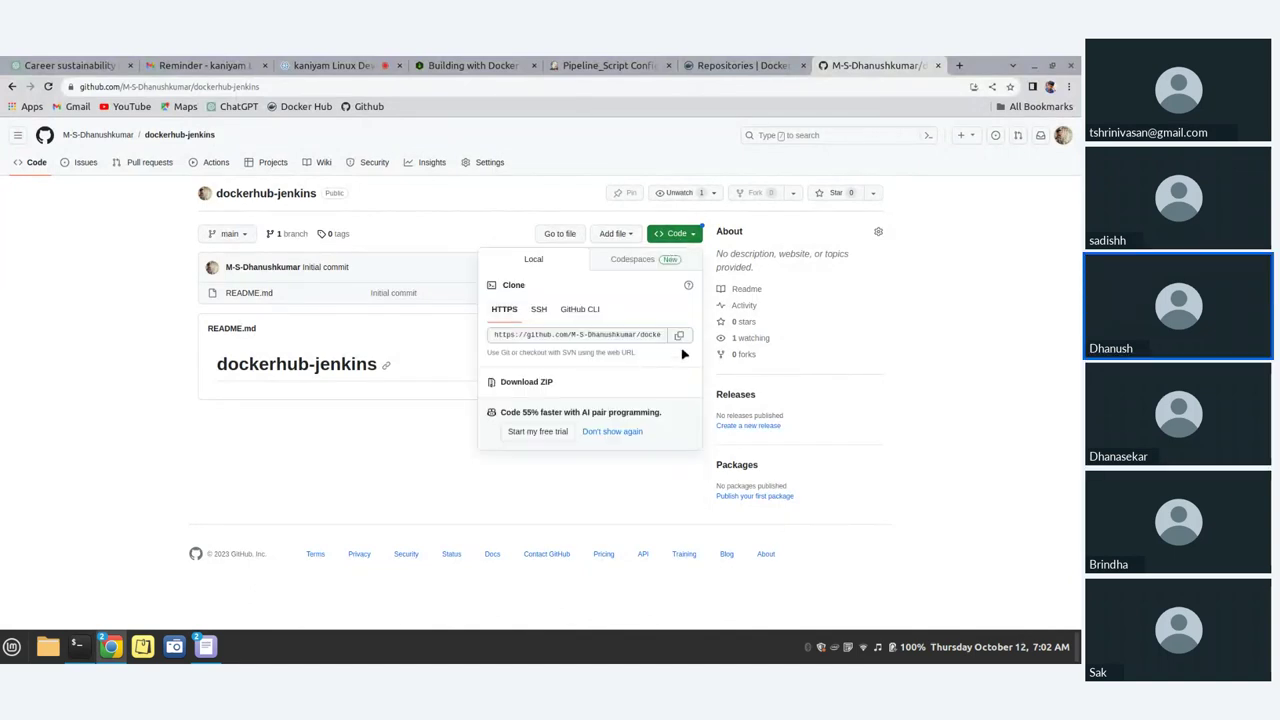
click(679, 335)
Step: Run git clone with the pasted dockerhub-jenkins HTTPS URL
click(77, 647)
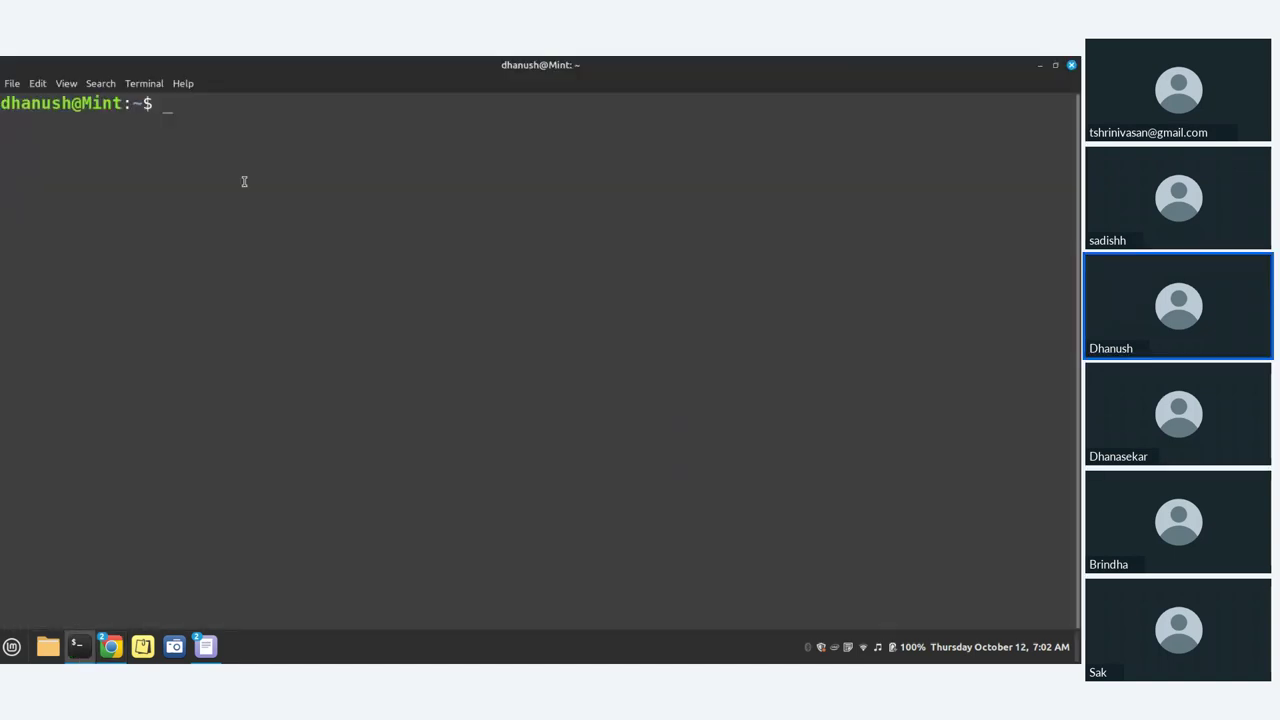
text(git )
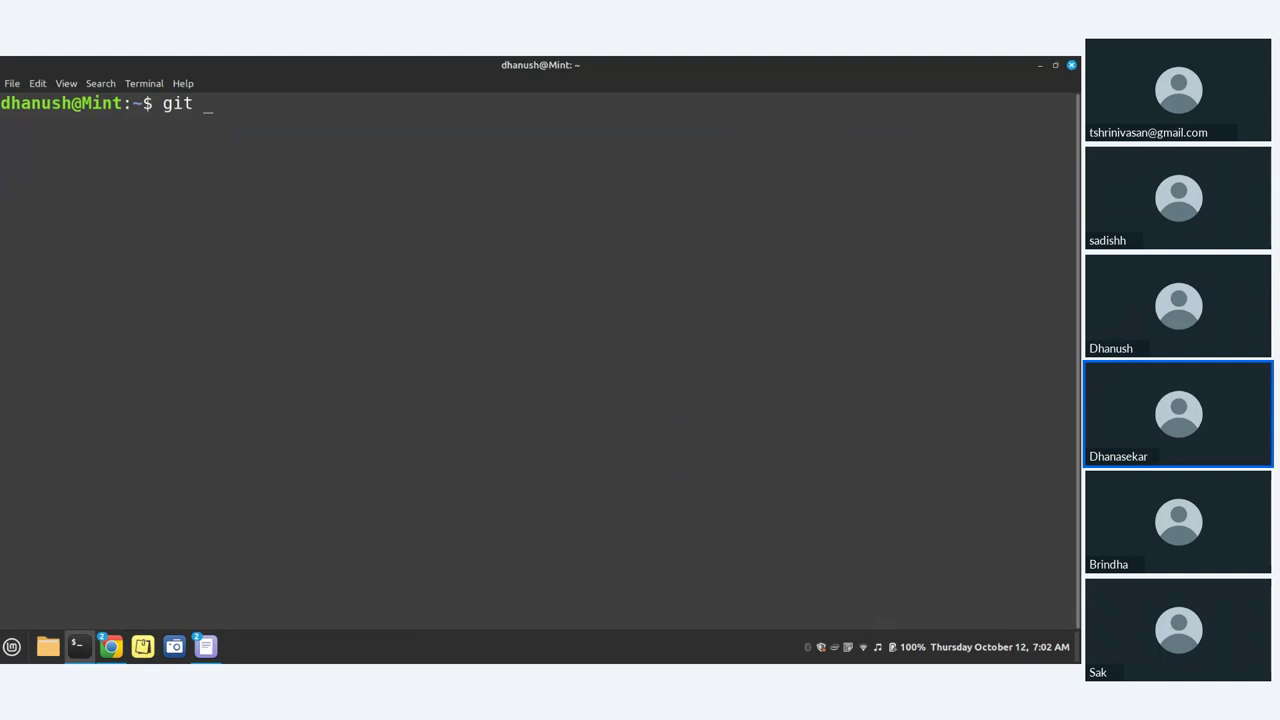
text(clone)
key(ctrl+shift+v)
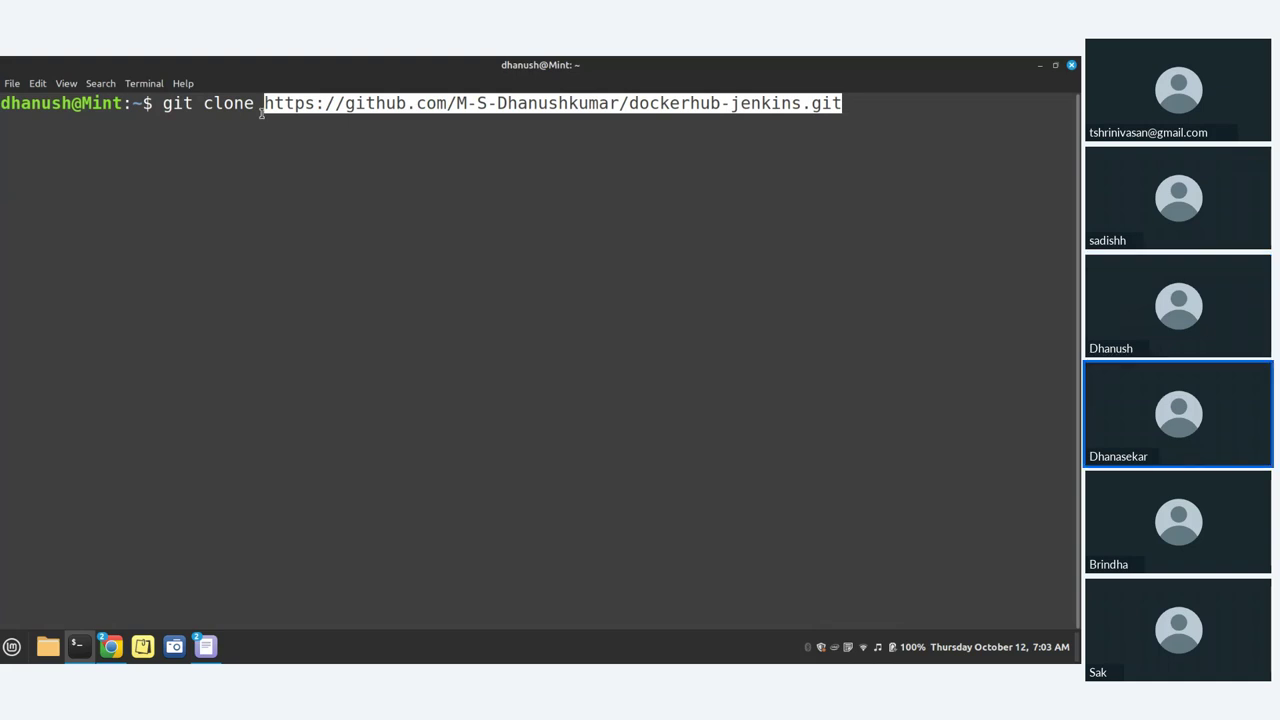
key(Return)
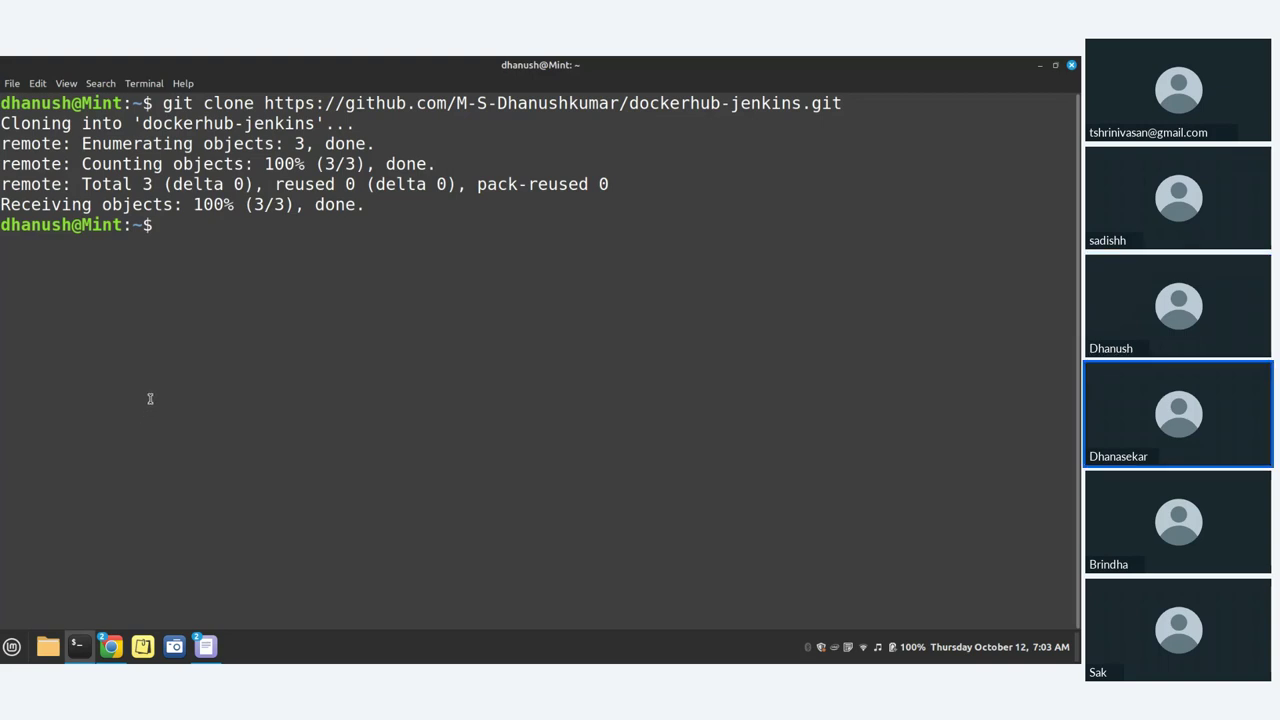
Step: Change into dockerhub-jenkins/ and list its files with ls
text(cd dockerhub)
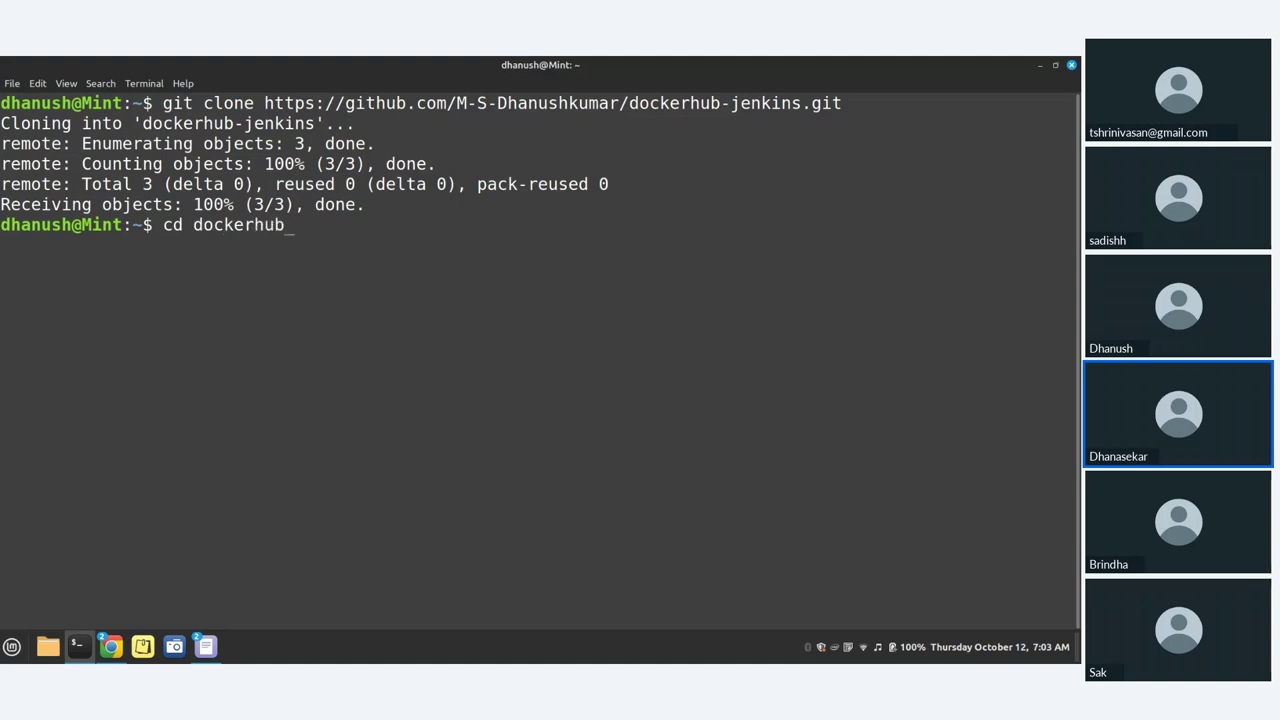
key(Tab)
key(Return)
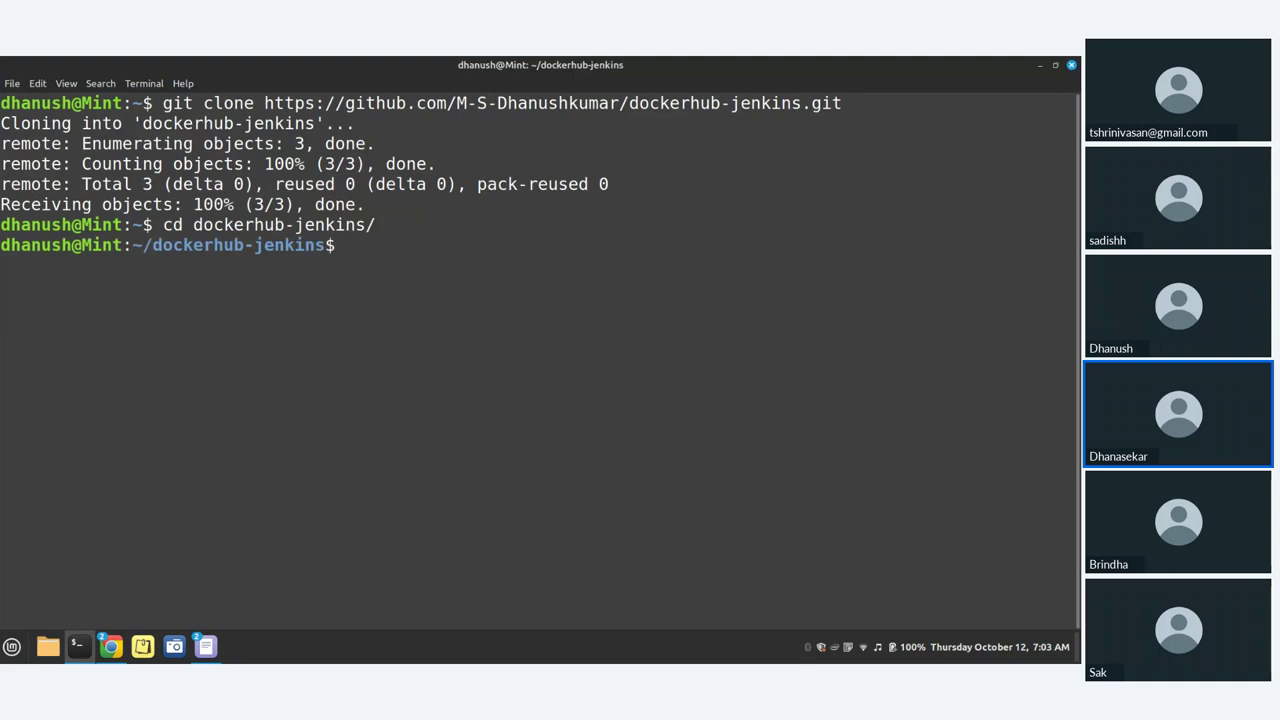
text(ls)
key(Return)
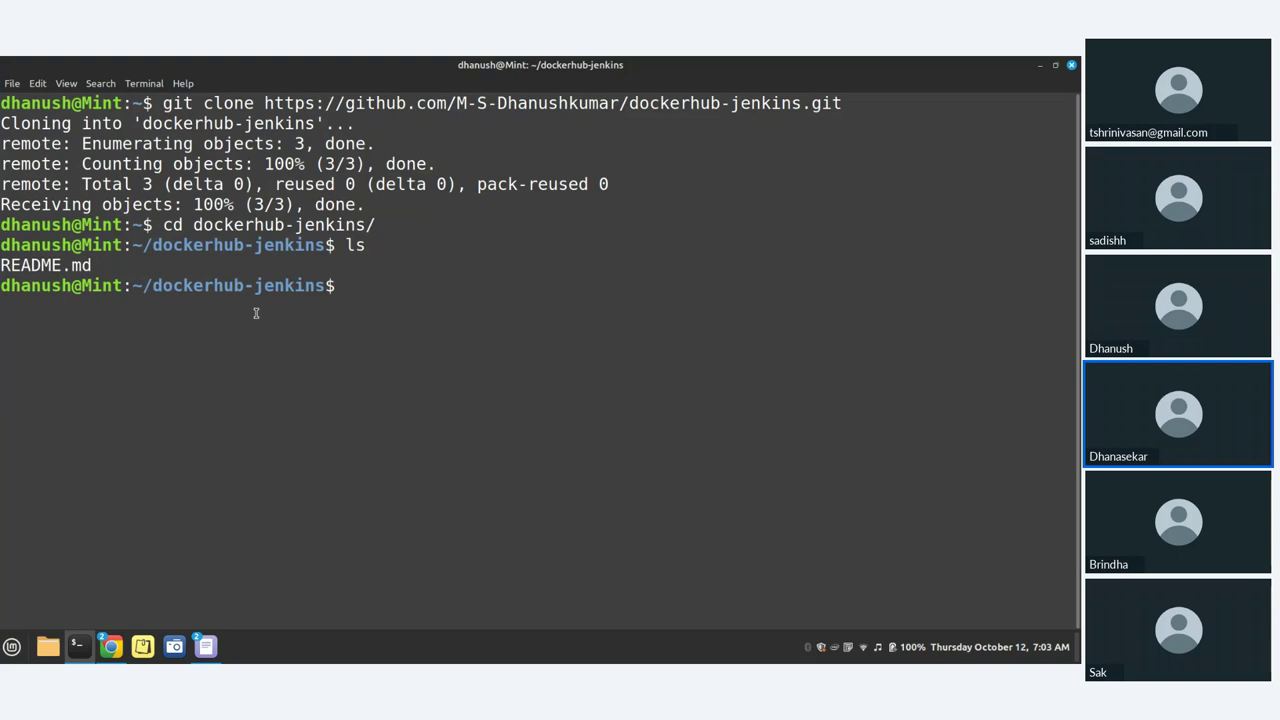
Step: Start vim on a new file named Dockerfile
text(vim)
text(docker)
key(BackSpace)
key(BackSpace)
key(BackSpace)
key(BackSpace)
key(BackSpace)
key(BackSpace)
text(Dockerfile)
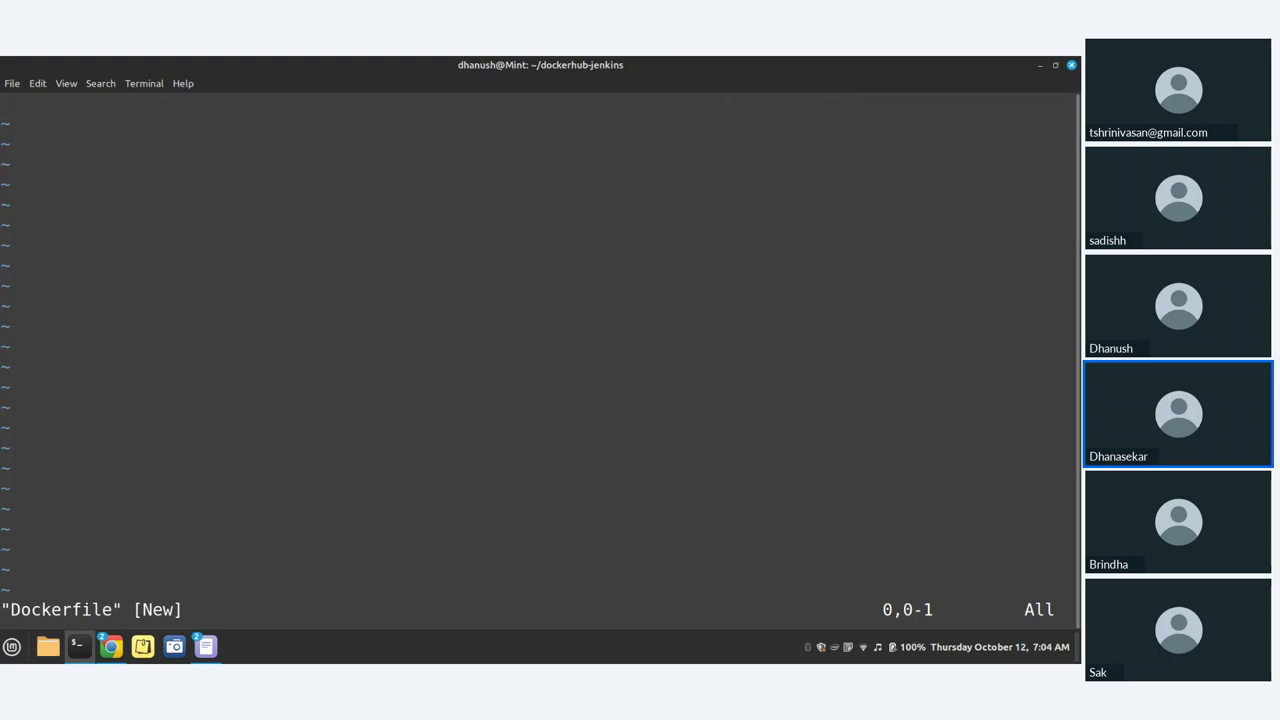
Step: Write the first line FROM ubuntu:22.04, clearing out stray keystrokes
key(shift+f)
text(rom)
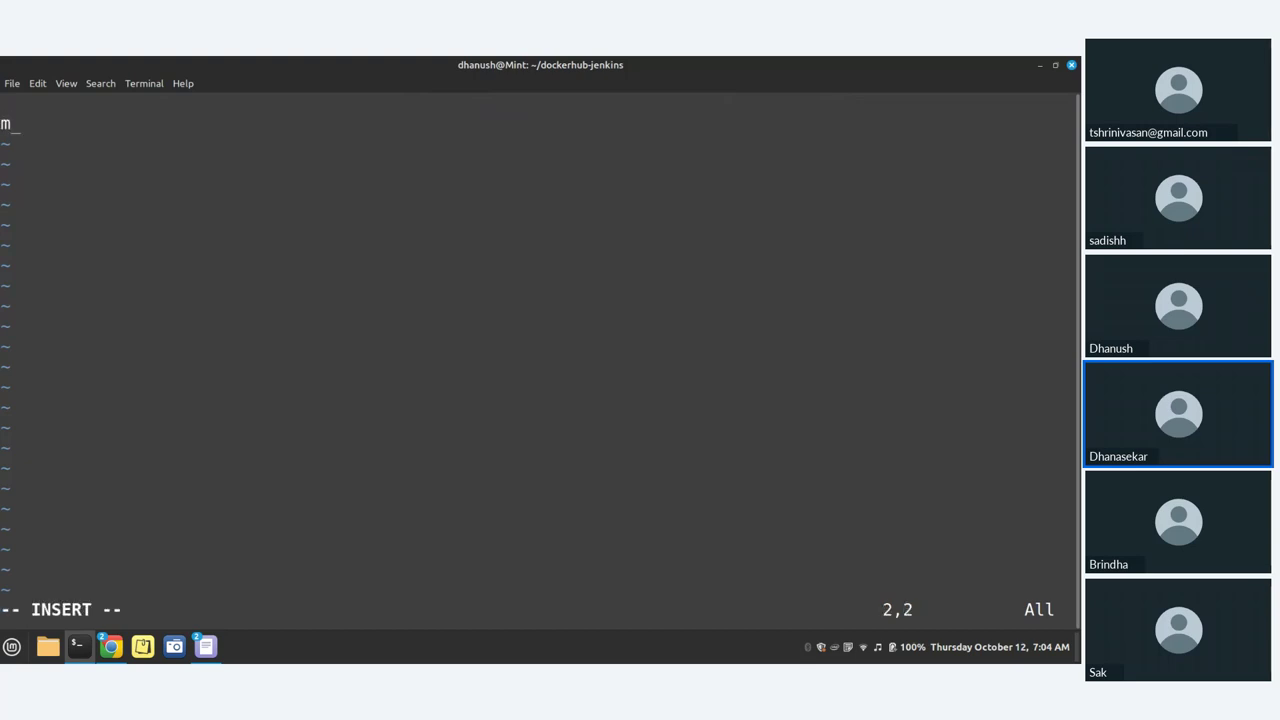
key(BackSpace)
key(BackSpace)
text(i)
key(BackSpace)
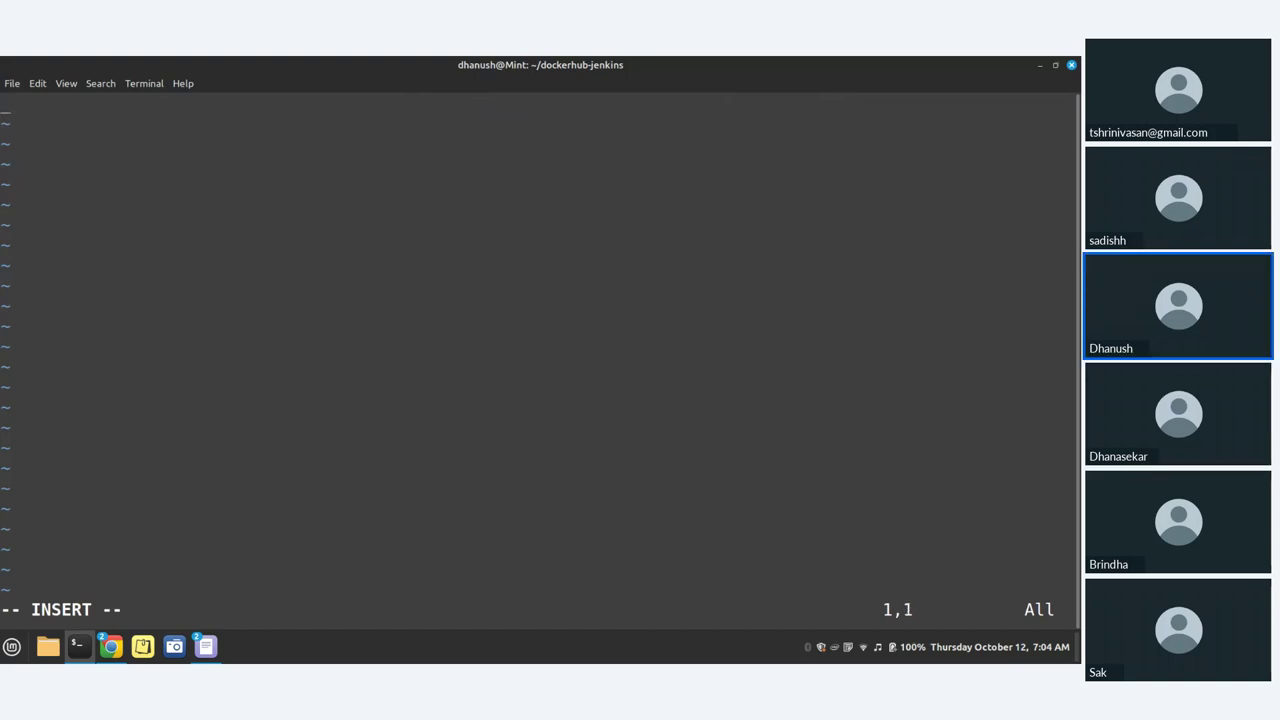
text(FROM)
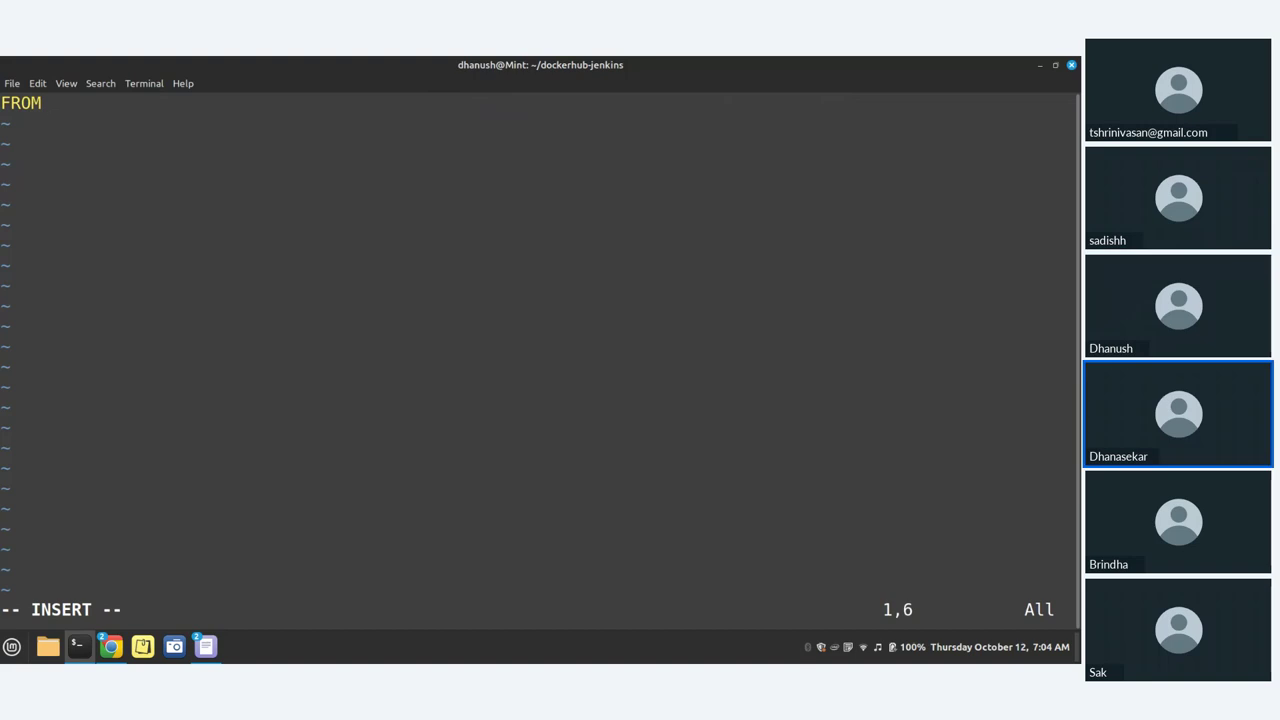
text(ubuntu)
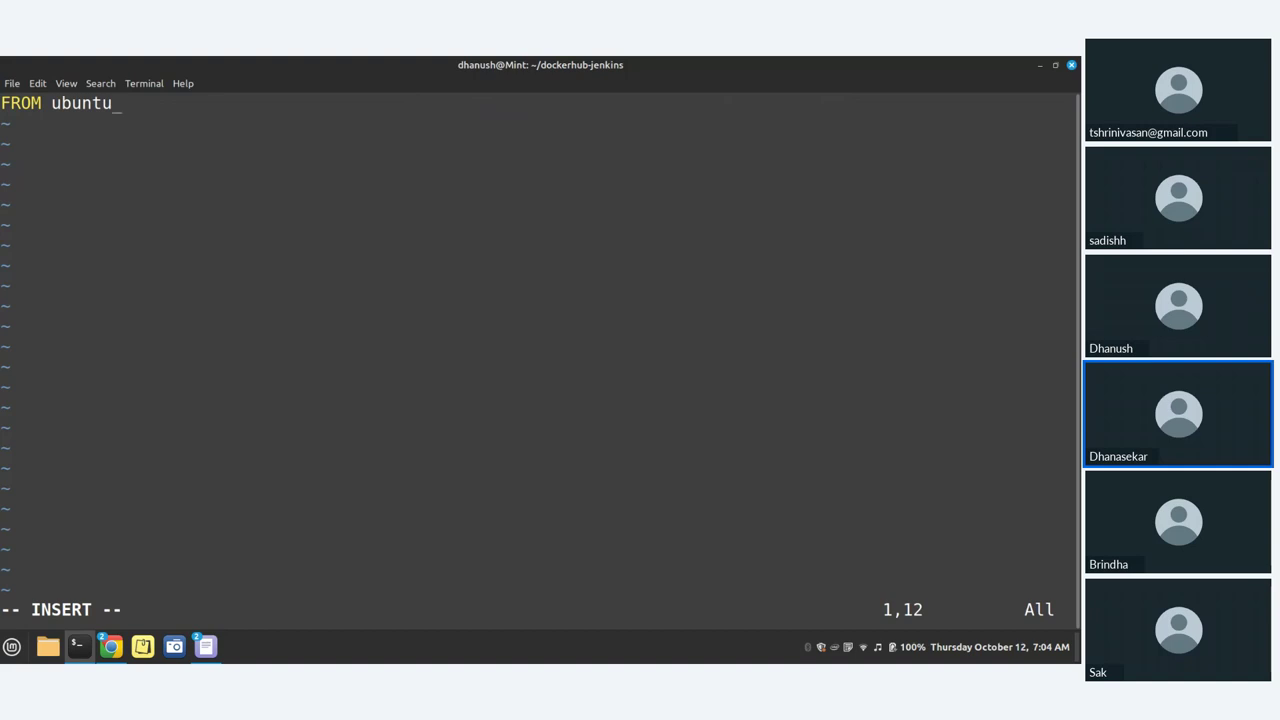
text(:22.04)
key(Return)
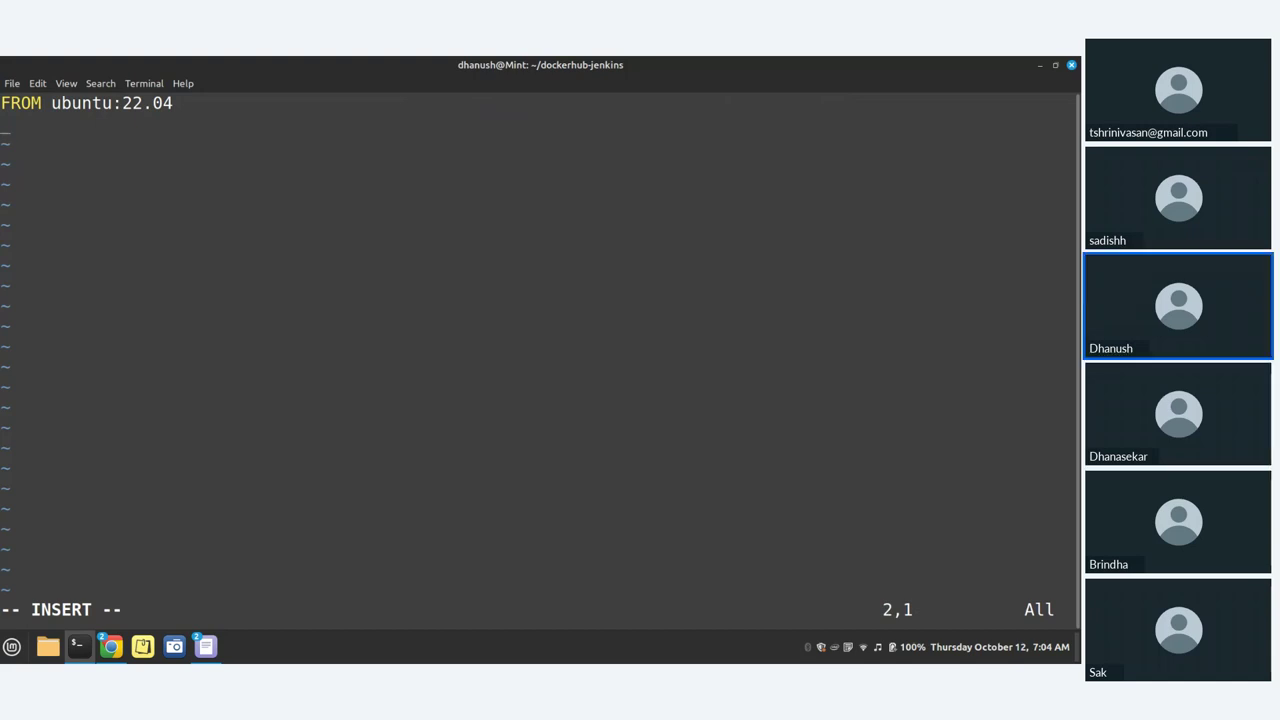
Step: Add ENV DEBIAN_FRONTEND=noninteractive on line 2 and begin line 3 with RUN
text(eel)
key(BackSpace)
key(BackSpace)
key(BackSpace)
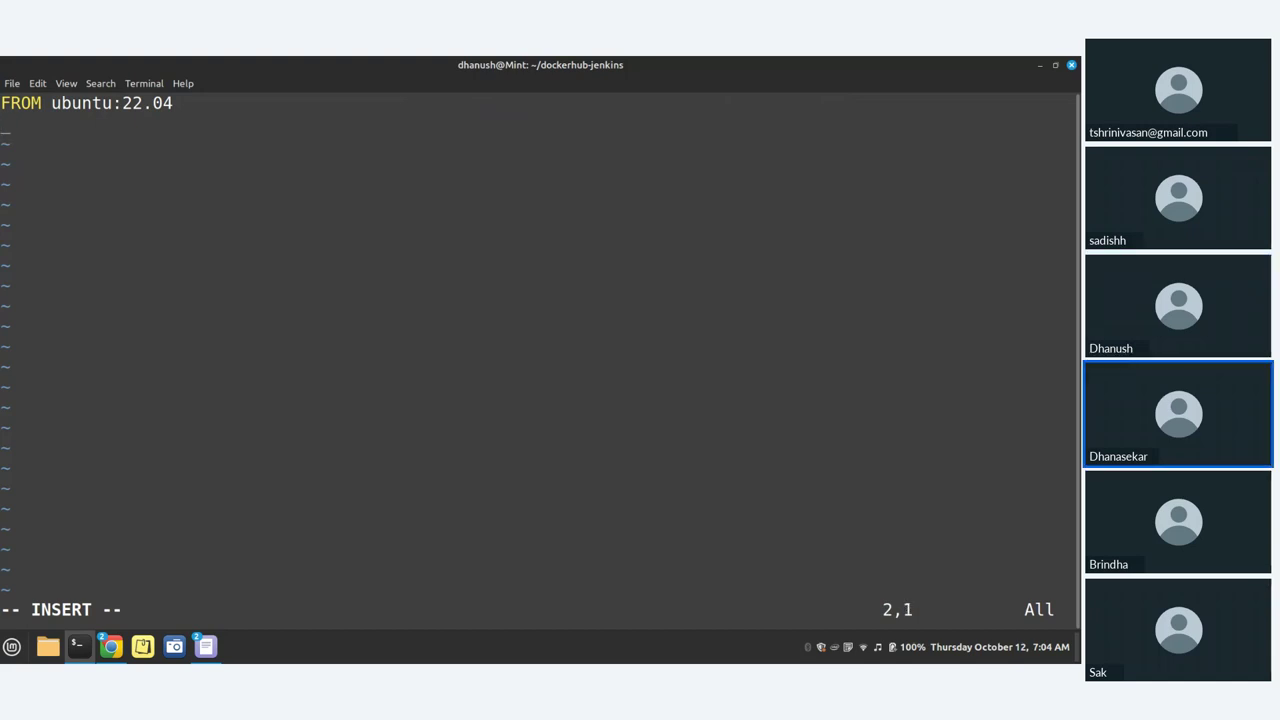
text(ENVI)
key(BackSpace)
text(D)
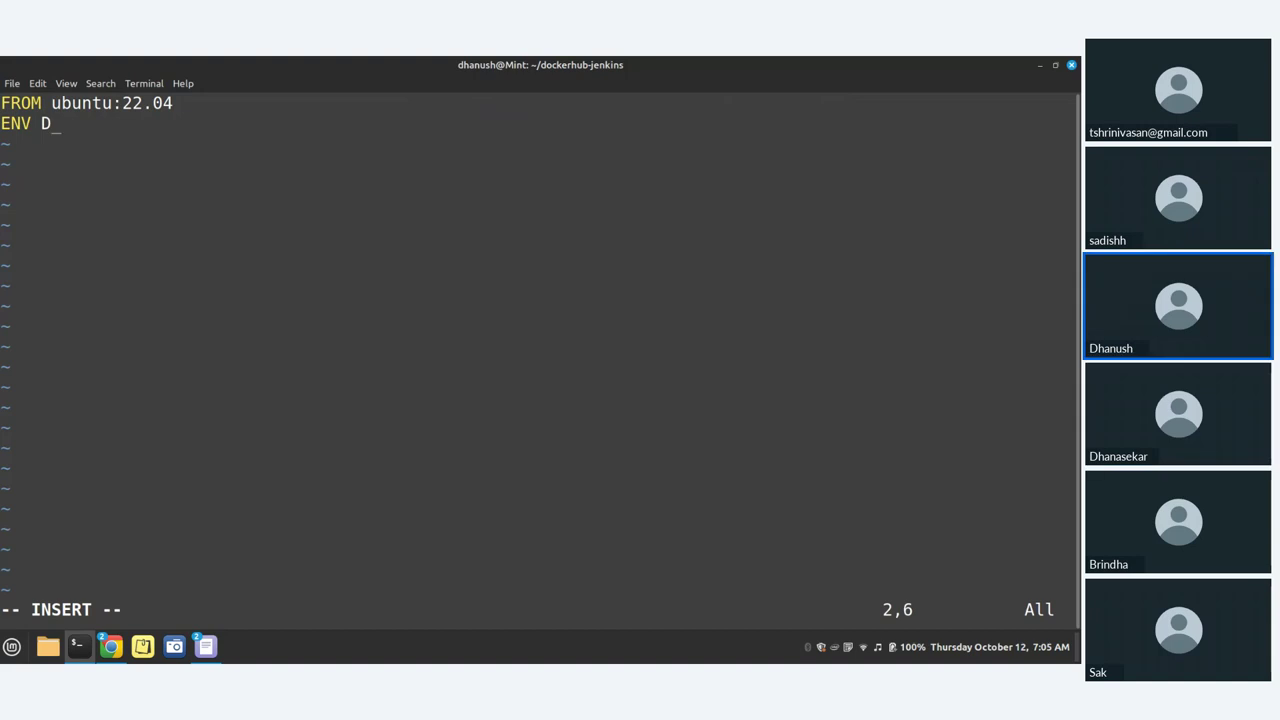
text(e)
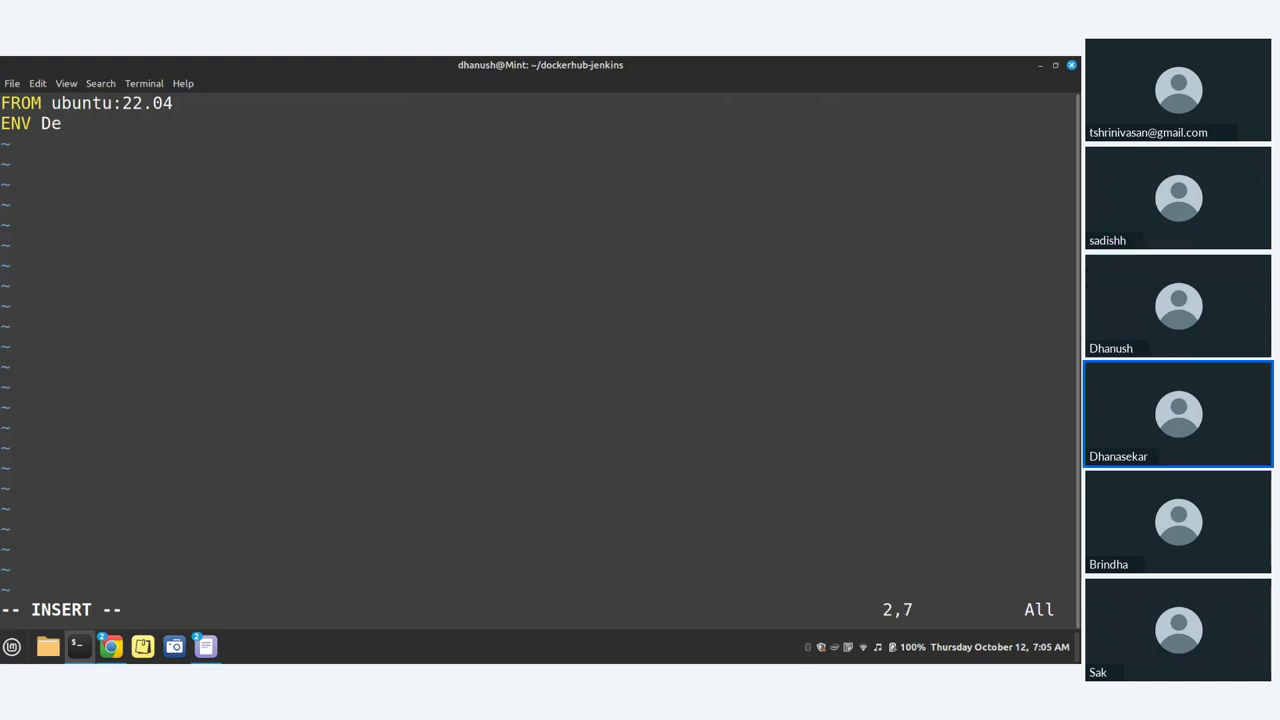
key(BackSpace)
text(EBIAN_FRONT)
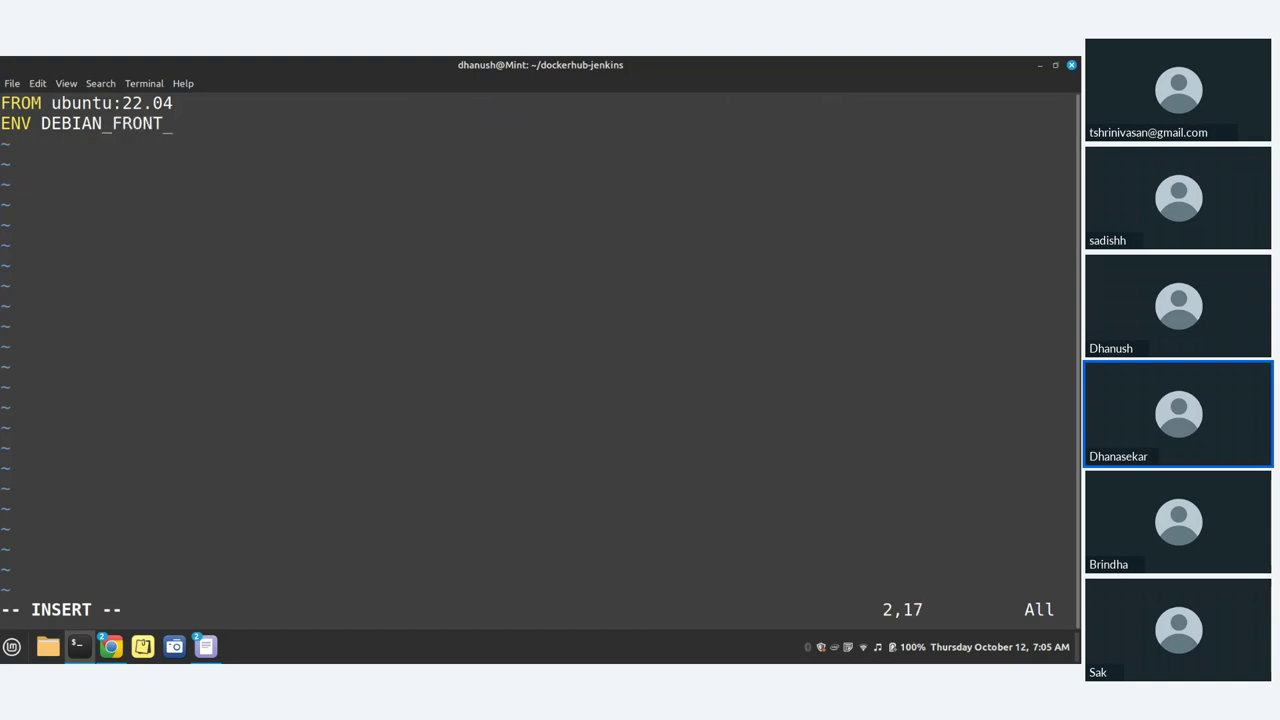
text(END)
text(=nonintera)
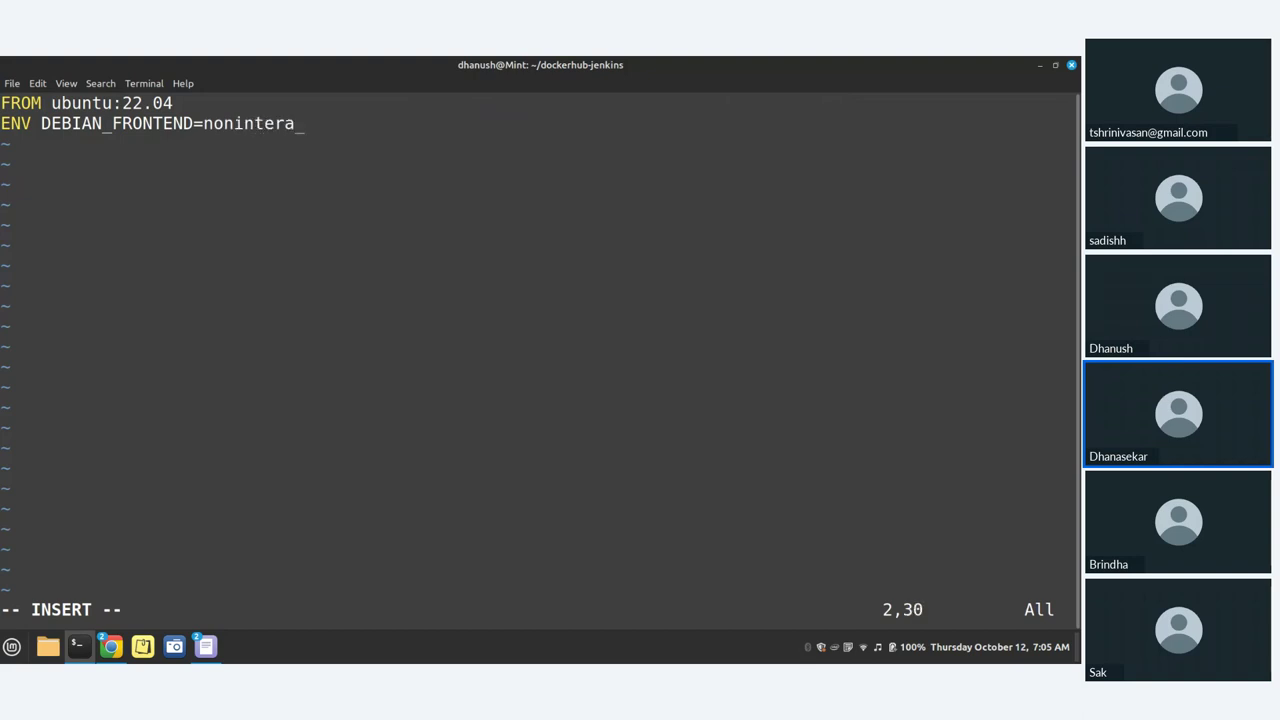
text(cive)
key(BackSpace)
key(BackSpace)
key(BackSpace)
text(tive)
key(Return)
text(RUN)
Step: Complete RUN apt update and add a RUN apt install apache2 line below it
text(apt up)
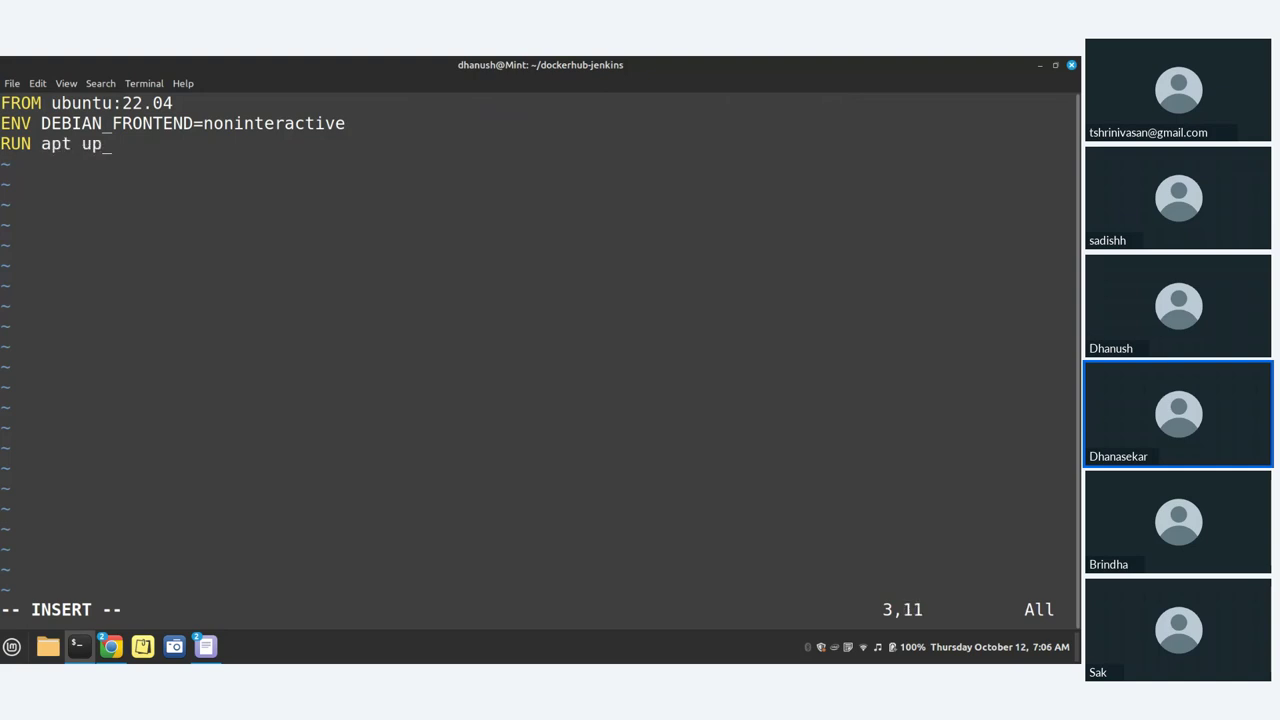
text(date)
key(Return)
text(rUn)
key(BackSpace)
key(BackSpace)
key(BackSpace)
text(RUN apt install)
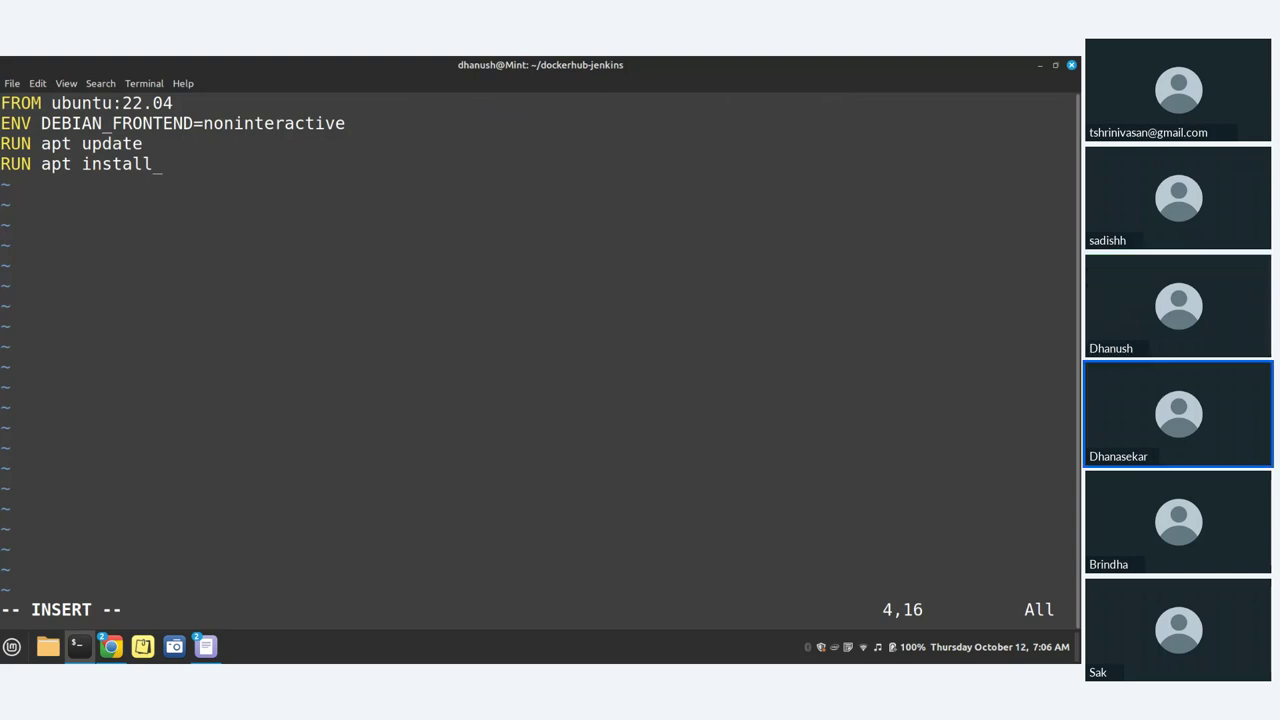
text( ap)
text(ache2)
text(-)
text(-y)
key(Return)
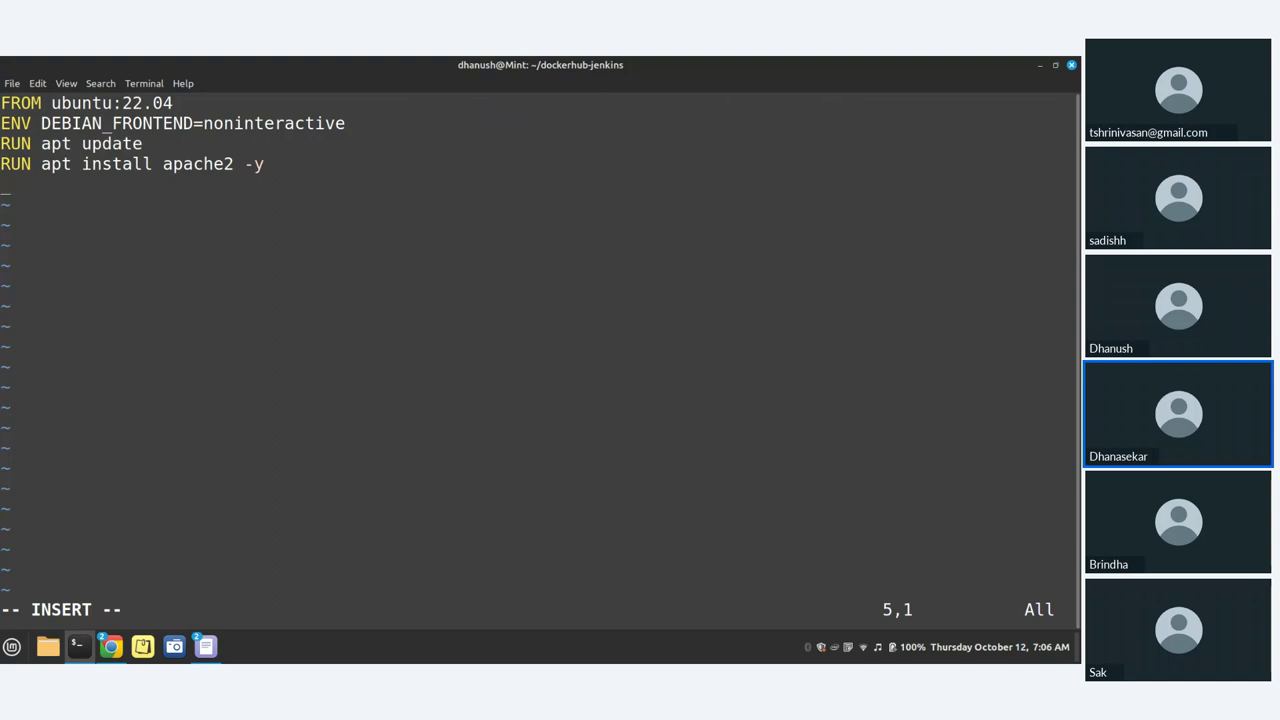
Step: Add the line RUN apt install apache2-utils -y
text(RUN )
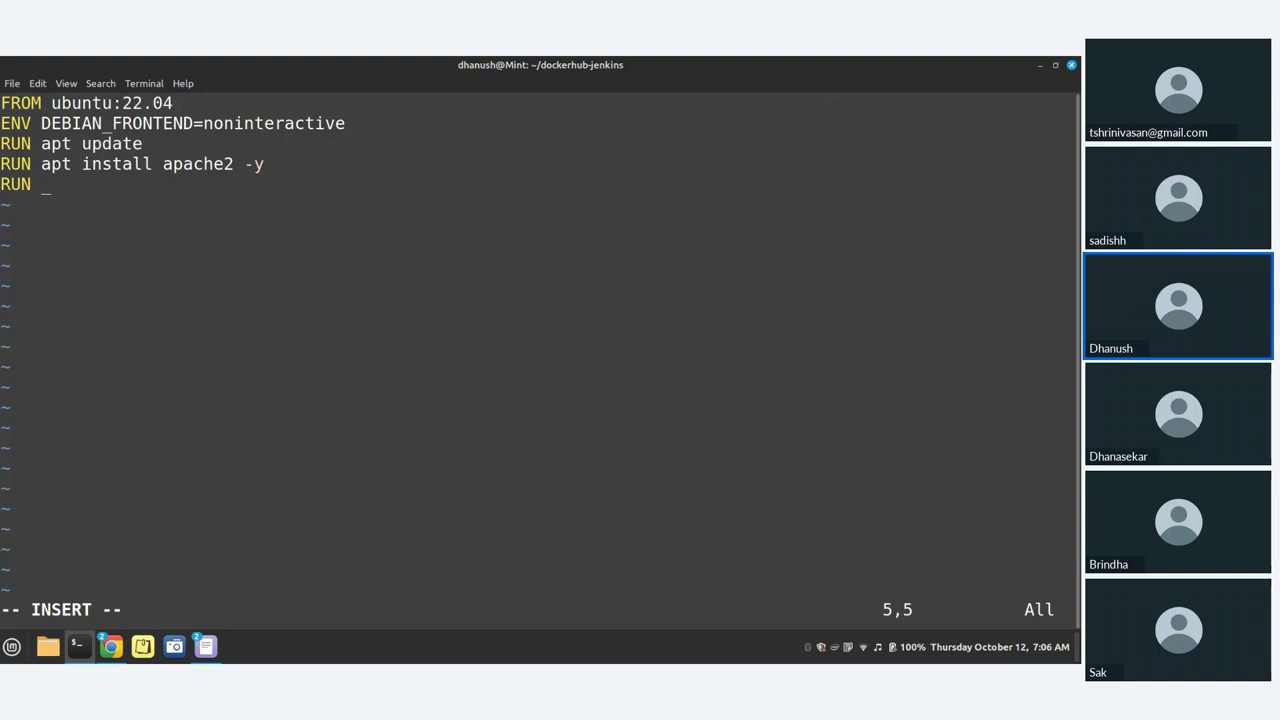
text(a)
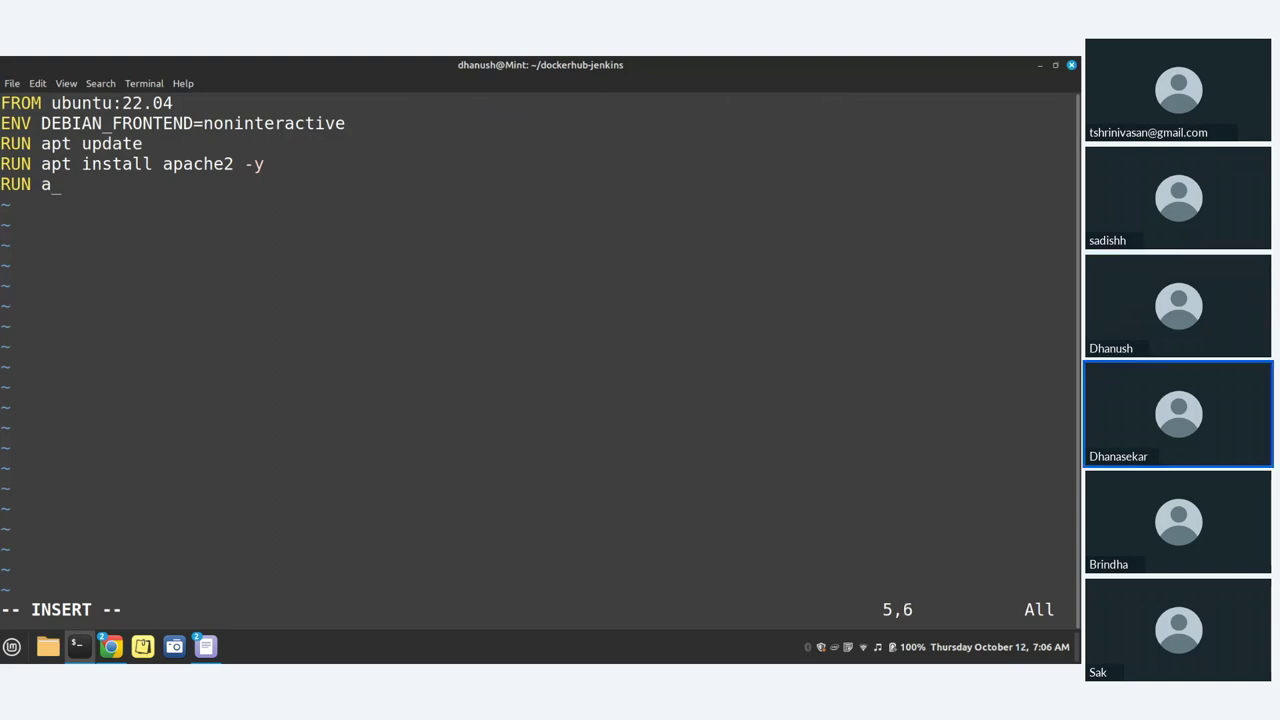
text(pt install)
text(apache)
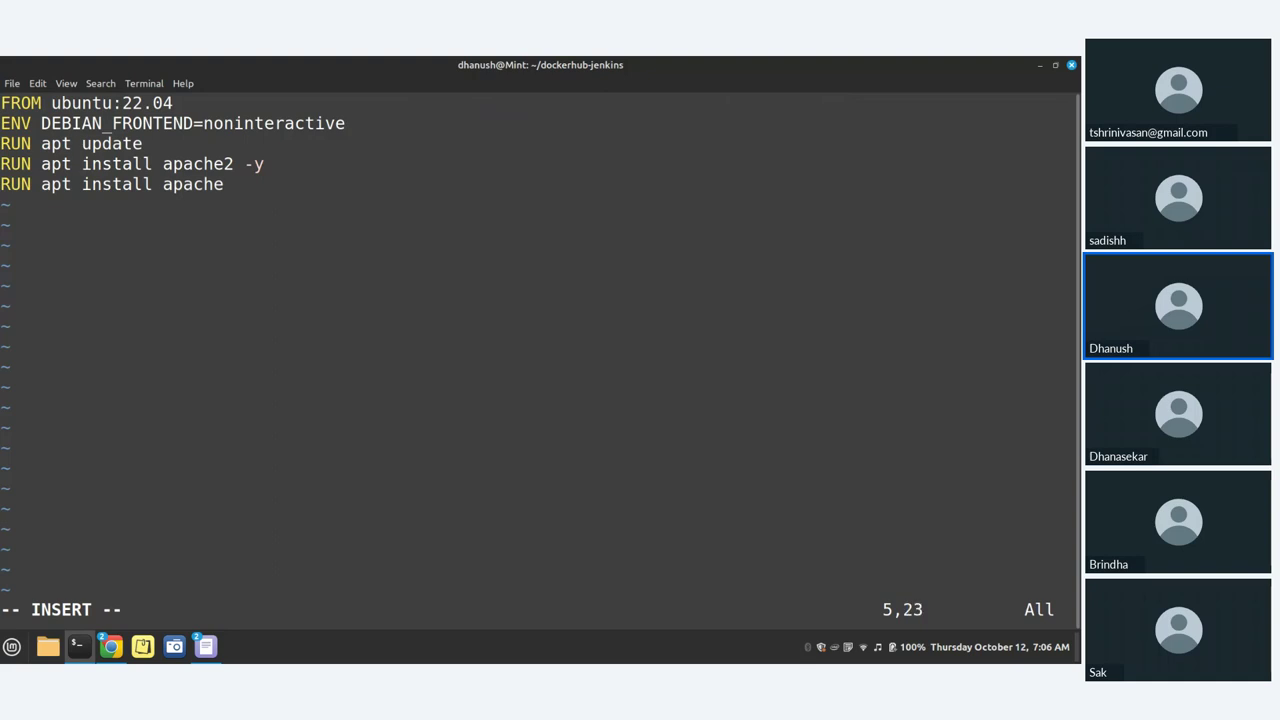
text(2 )
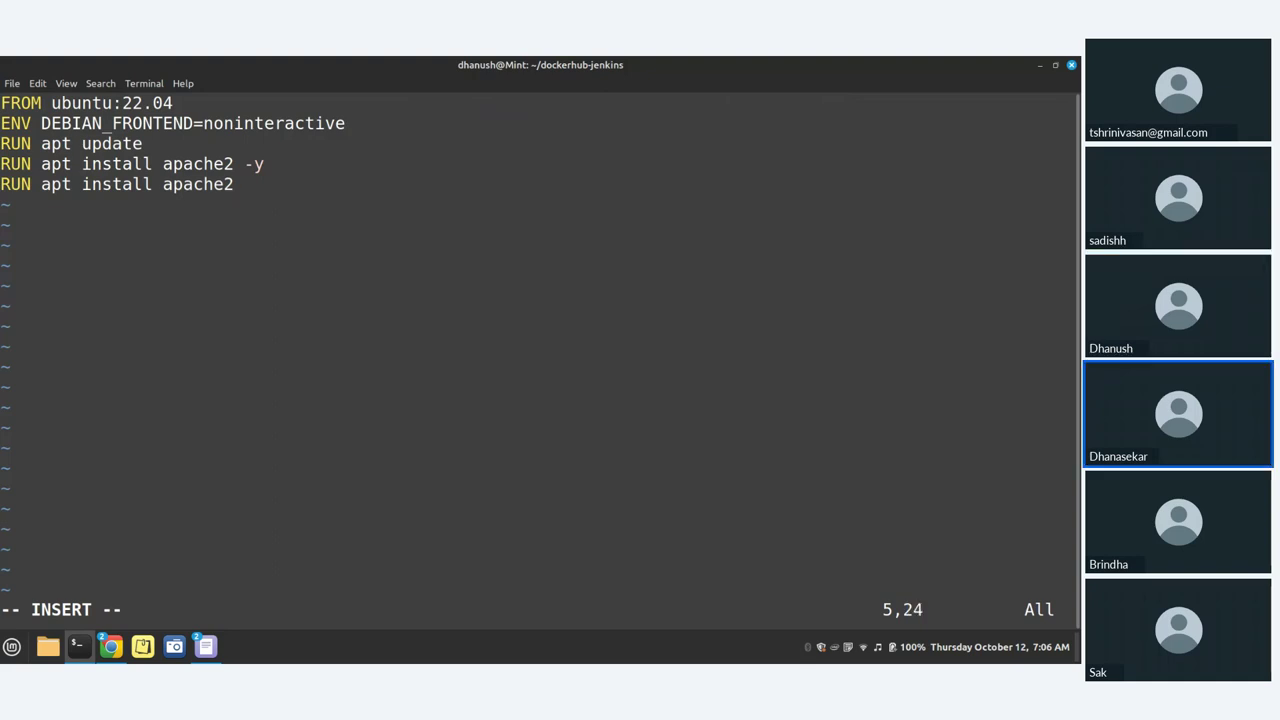
text(-)
key(BackSpace)
key(BackSpace)
text(-utils -y)
key(Return)
Step: Add RUN apt clean and start the next line with COPY
text(RUN )
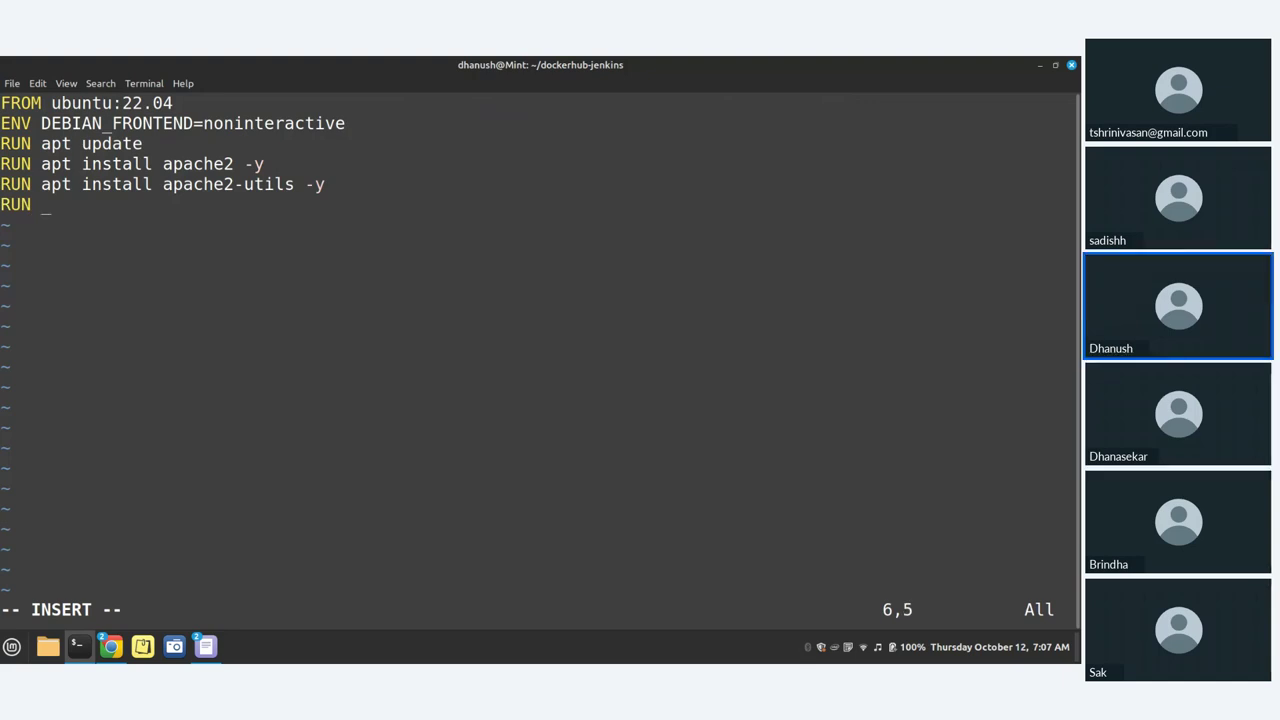
text(apt)
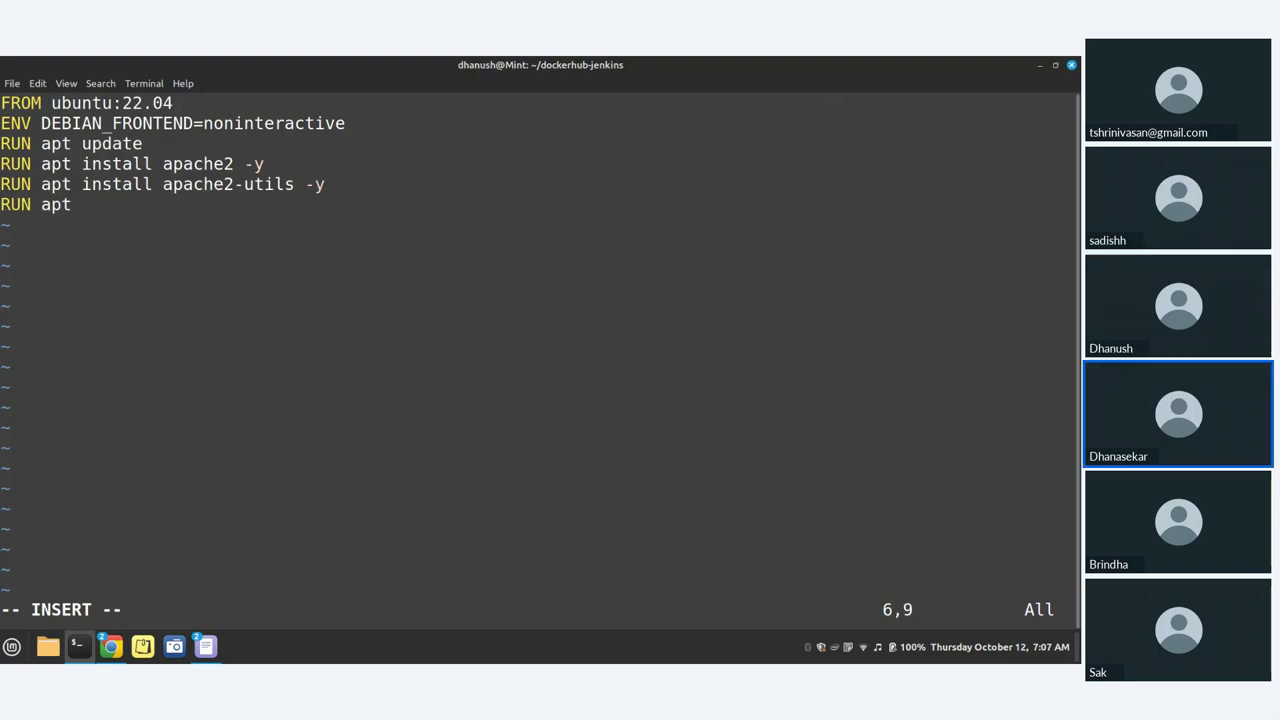
text(clean)
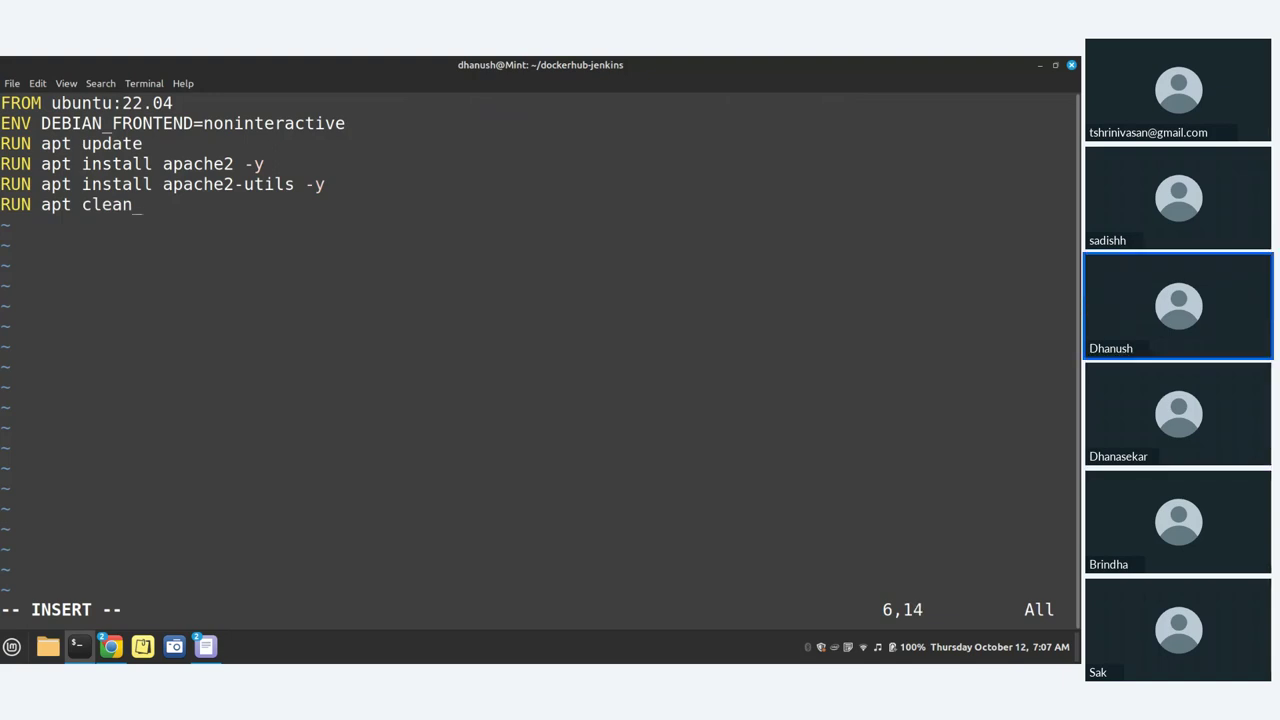
key(Return)
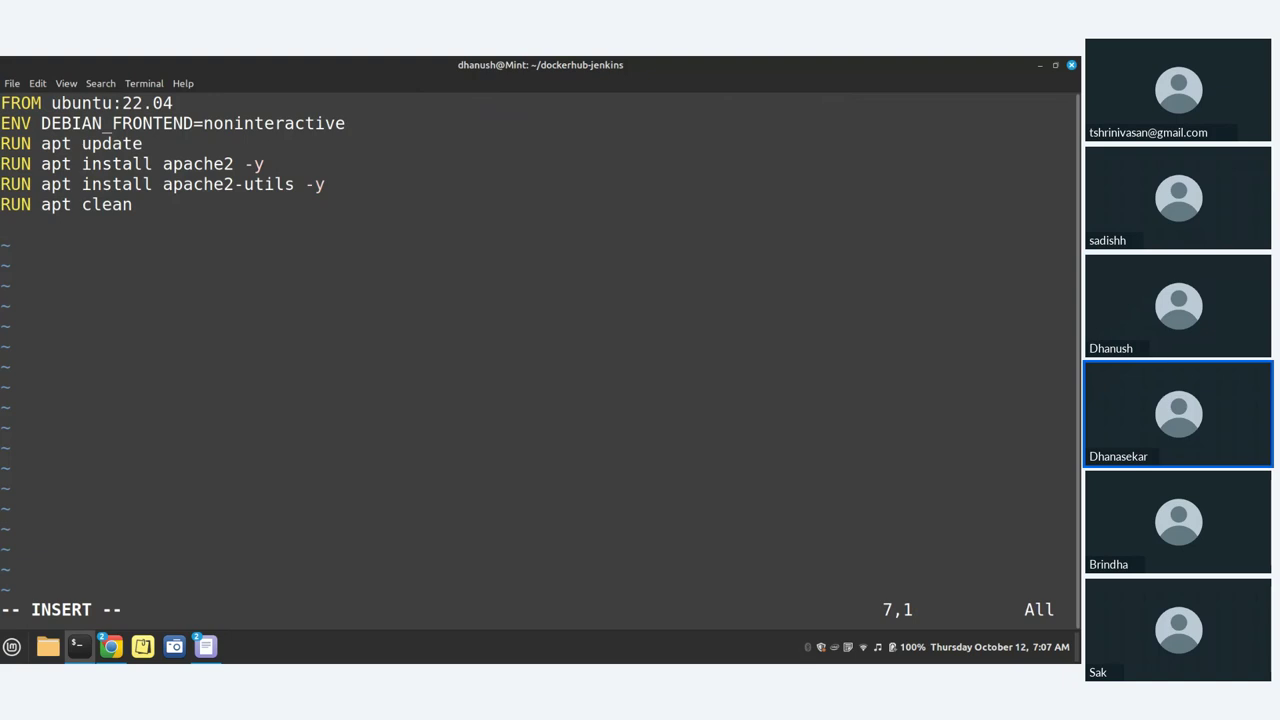
text(COPY)
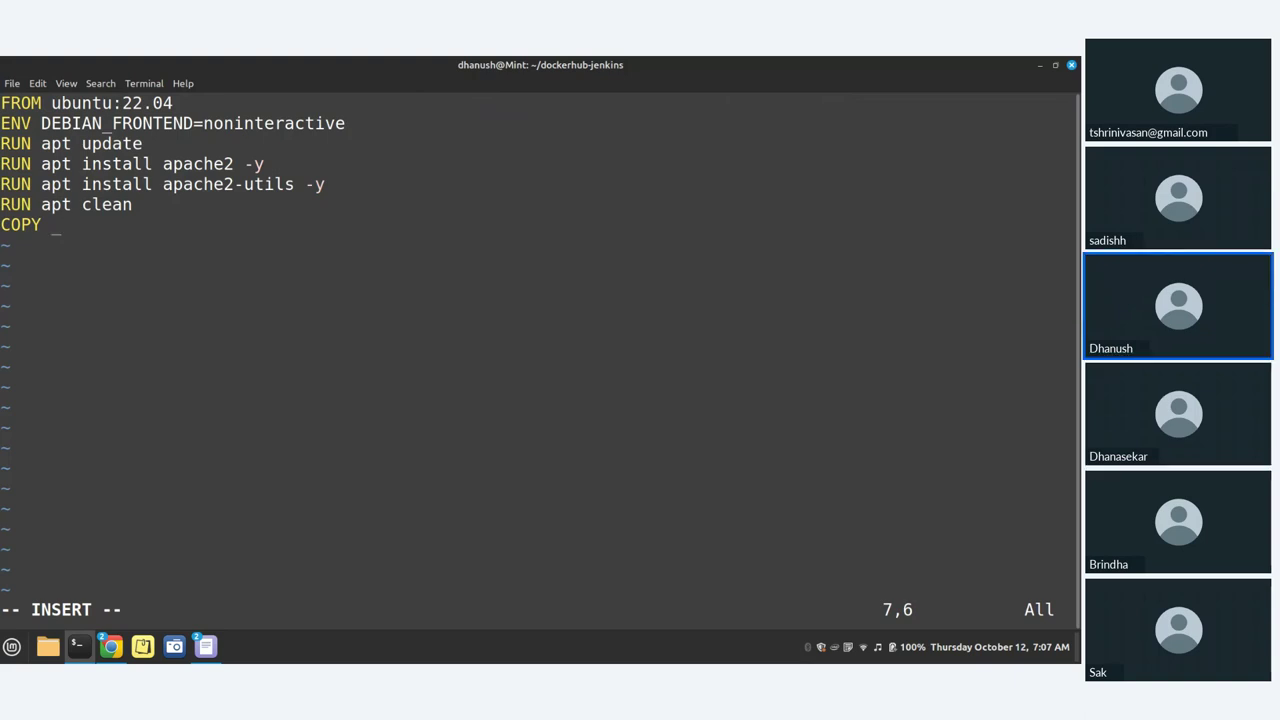
Step: Complete the line COPY index.html /var/www/html
text(index.html)
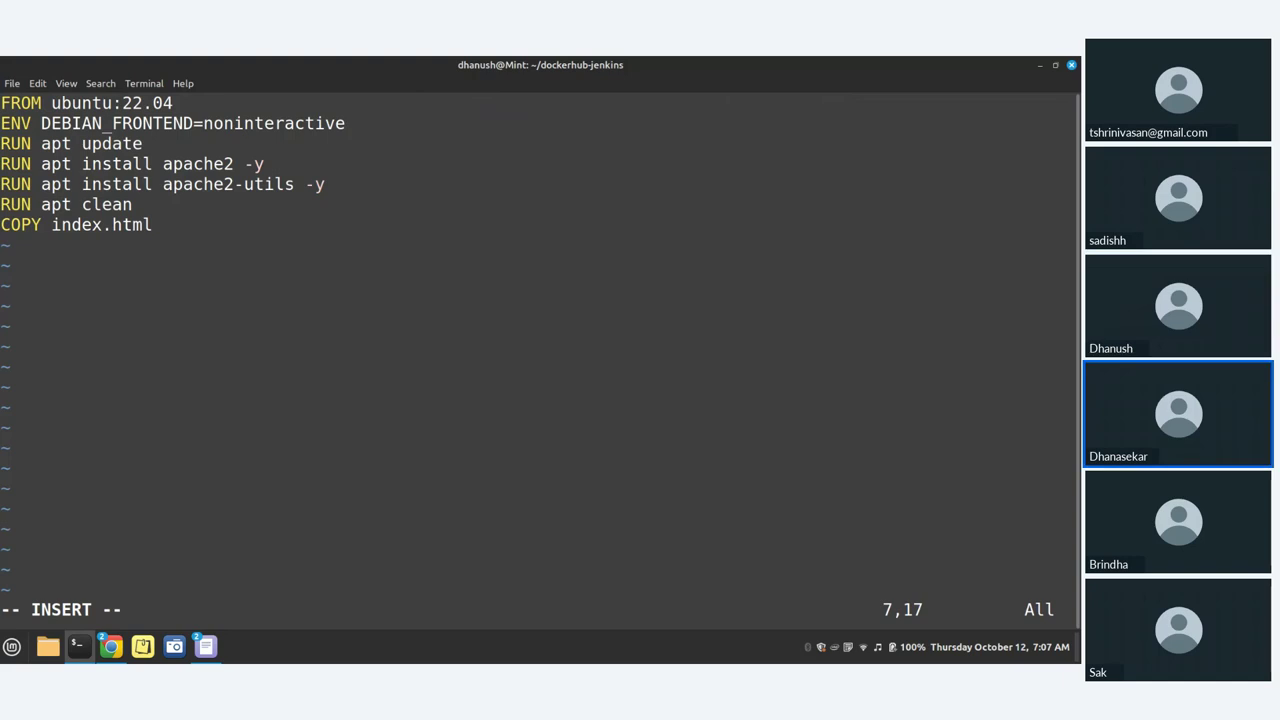
text(/vart)
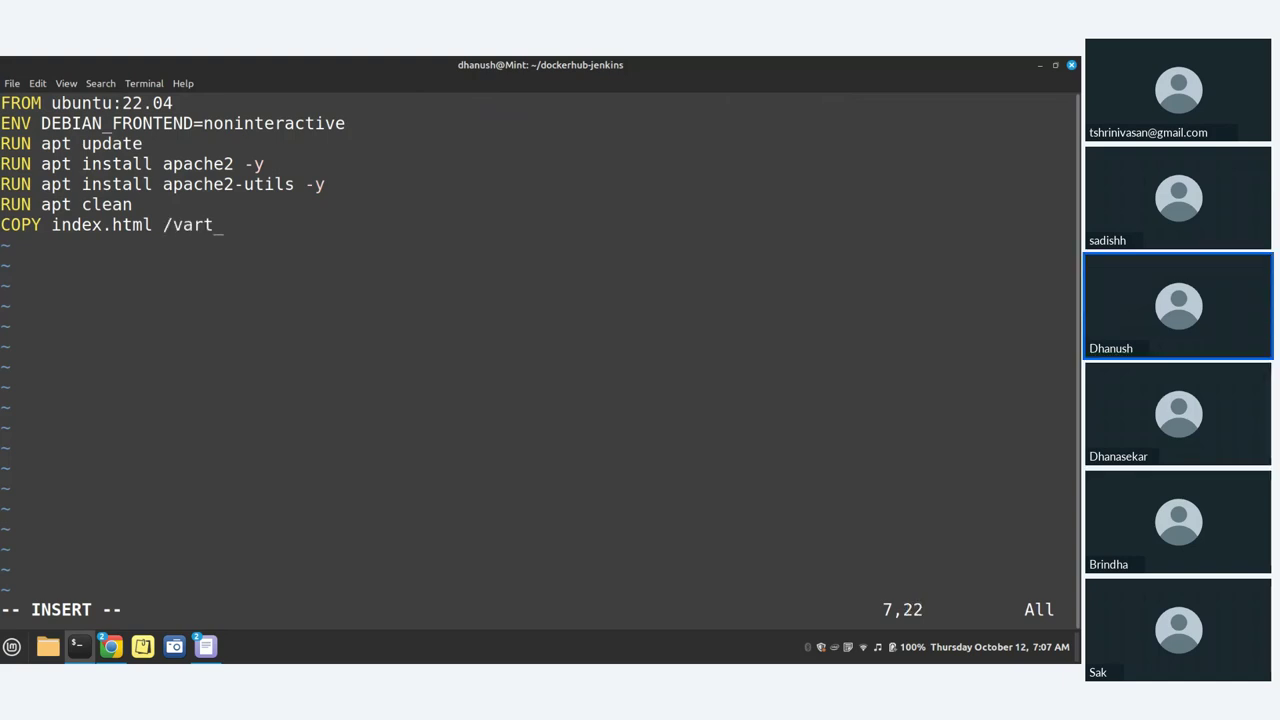
key(BackSpace)
text(/www/html)
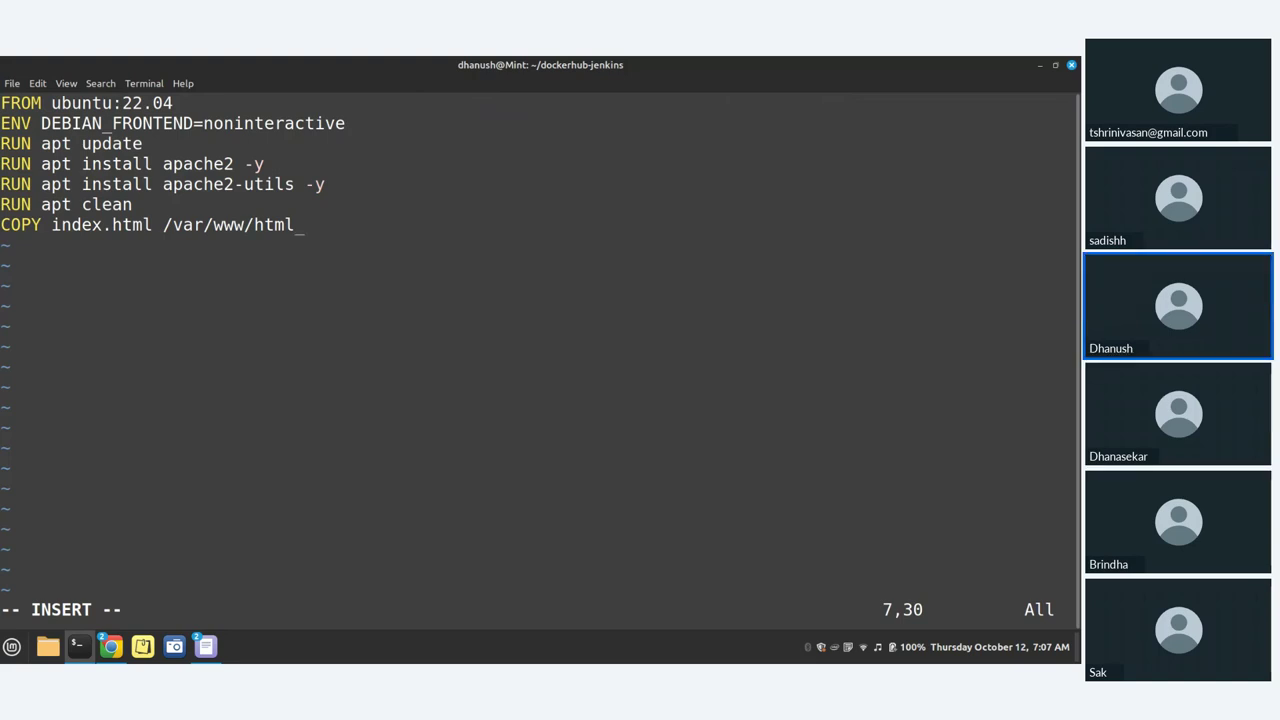
key(Return)
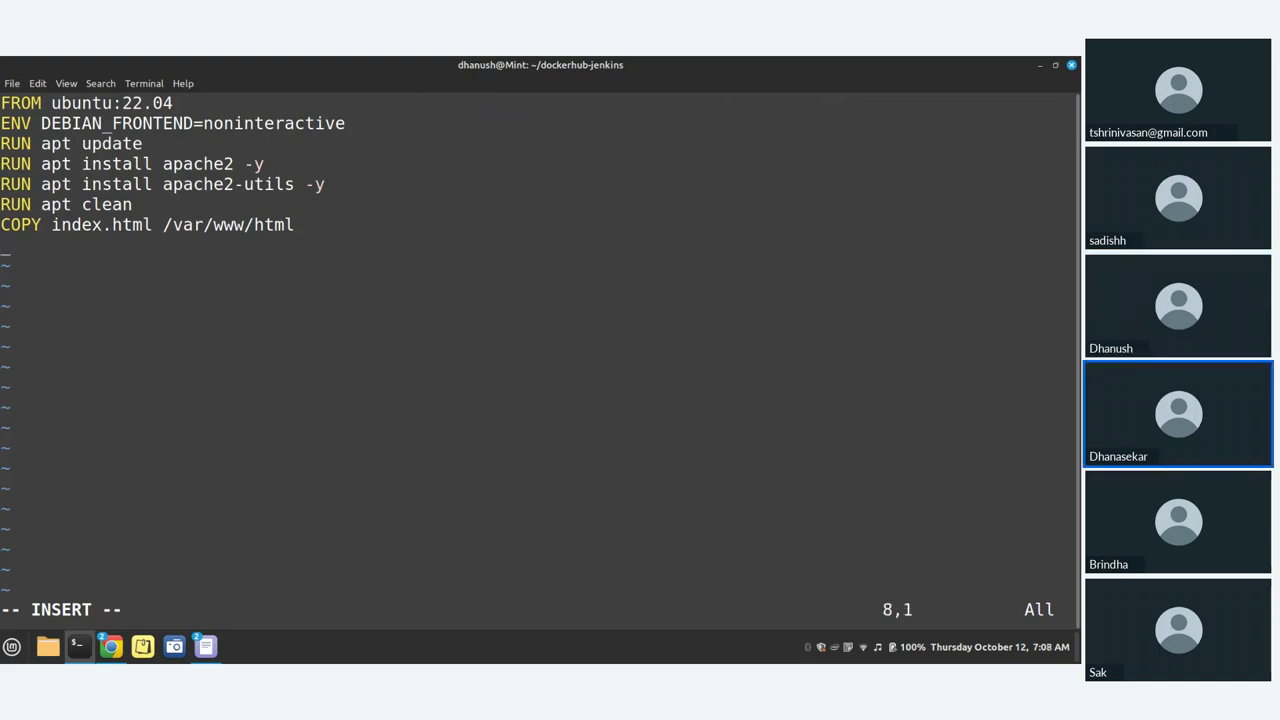
Step: Add EXPOSE 80 and start the next line with CMD
text(EXPOSE )
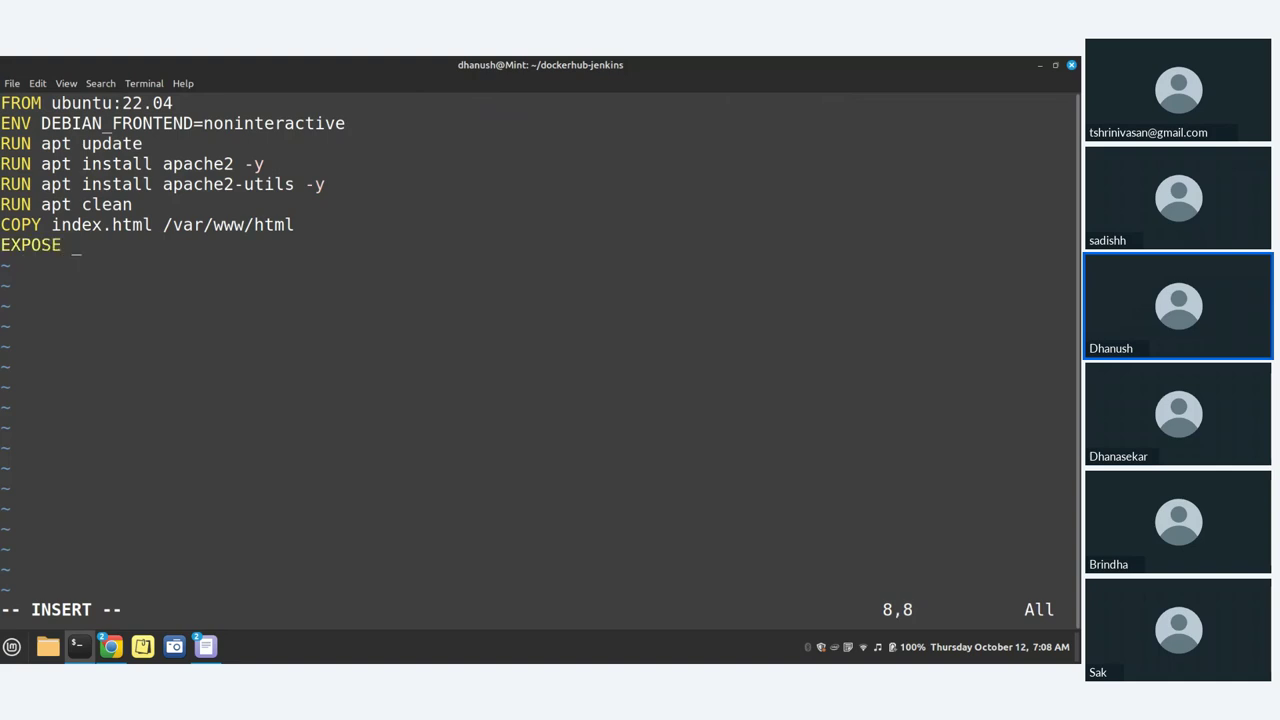
text(80)
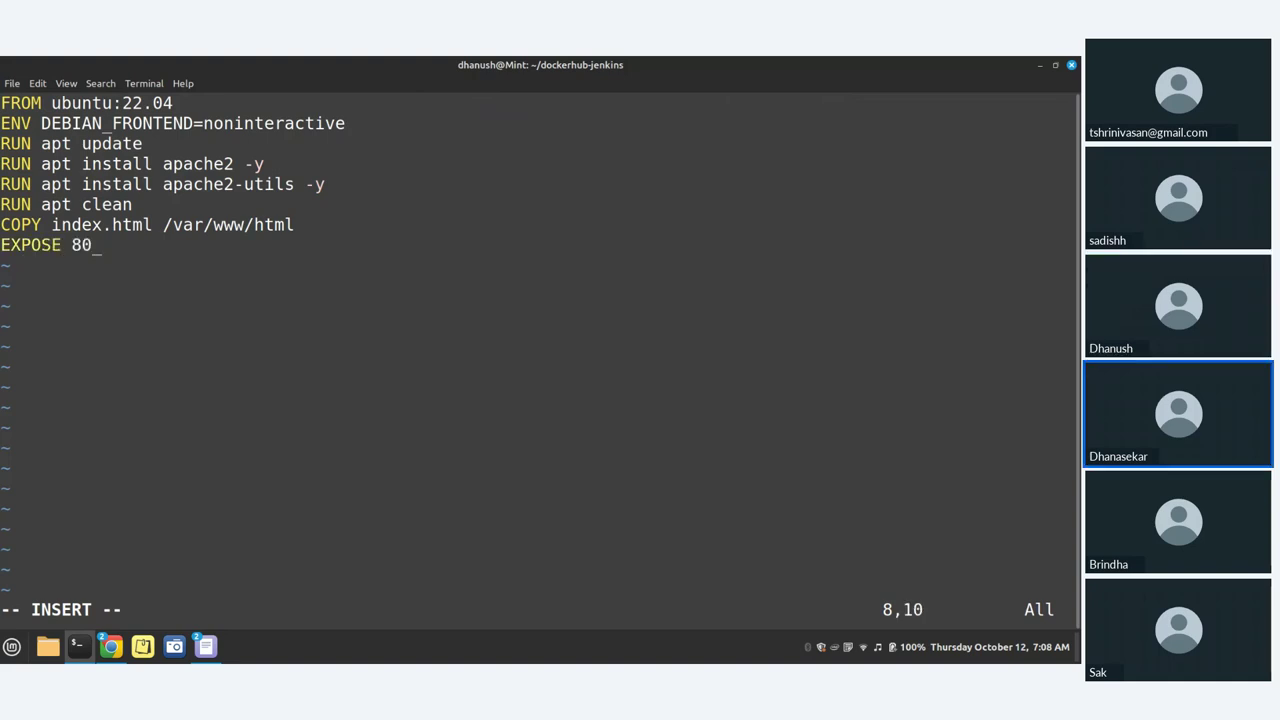
key(Return)
text(TMT)
key(BackSpace)
key(BackSpace)
key(BackSpace)
text(CMD)
Step: Set up square brackets holding an empty pair of quotes after CMD
text([)
key(BackSpace)
text([])
key(Left)
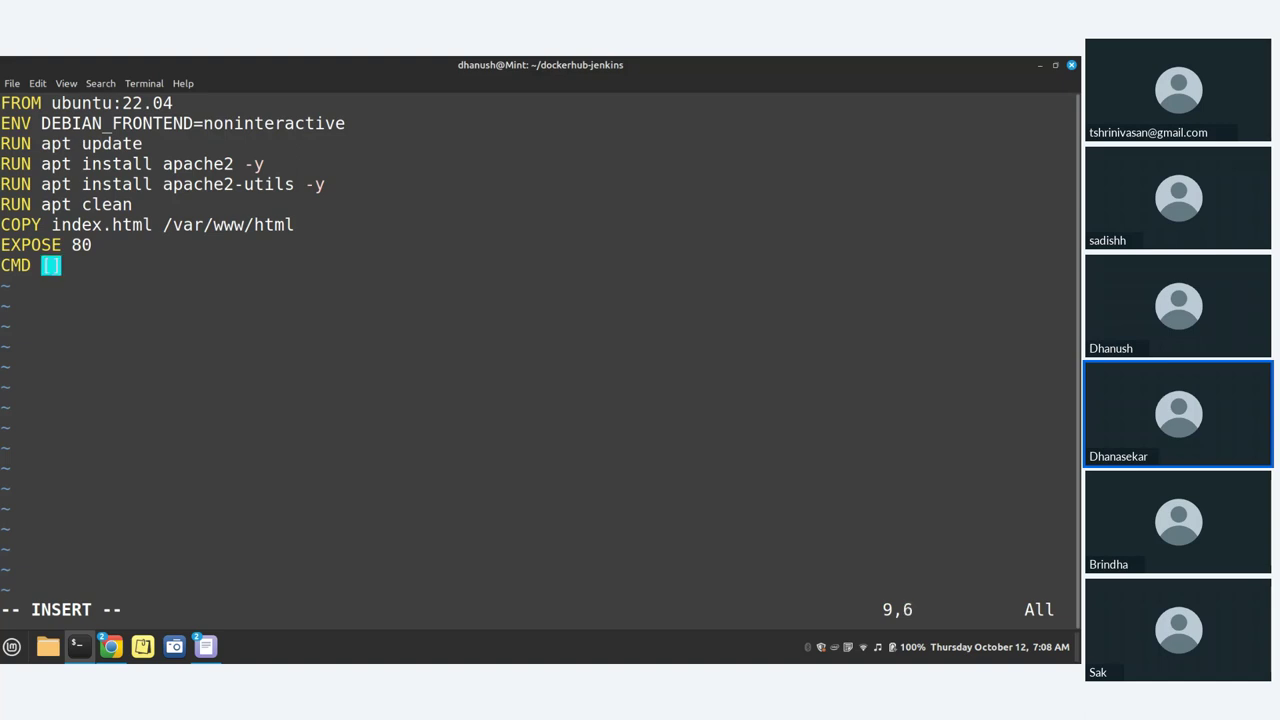
key(Left)
key(Right)
text('')
key(Left)
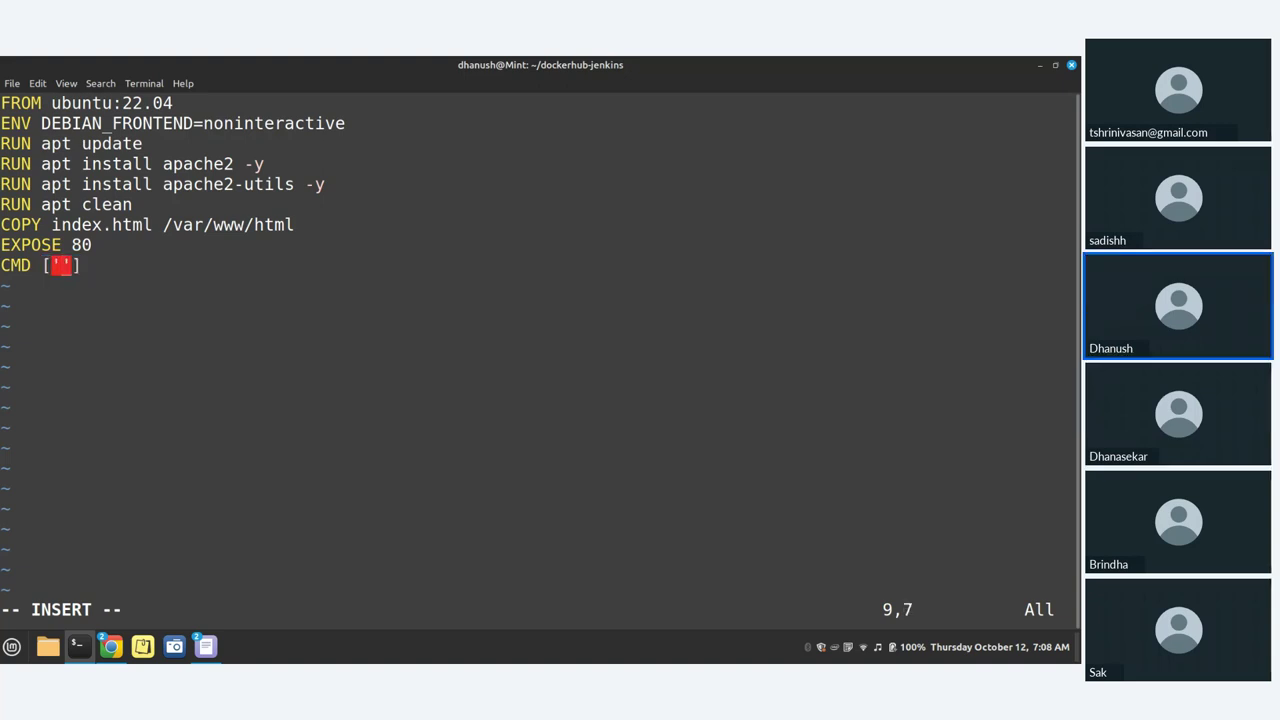
key(BackSpace)
key(BackSpace)
text([)
key(BackSpace)
text([)
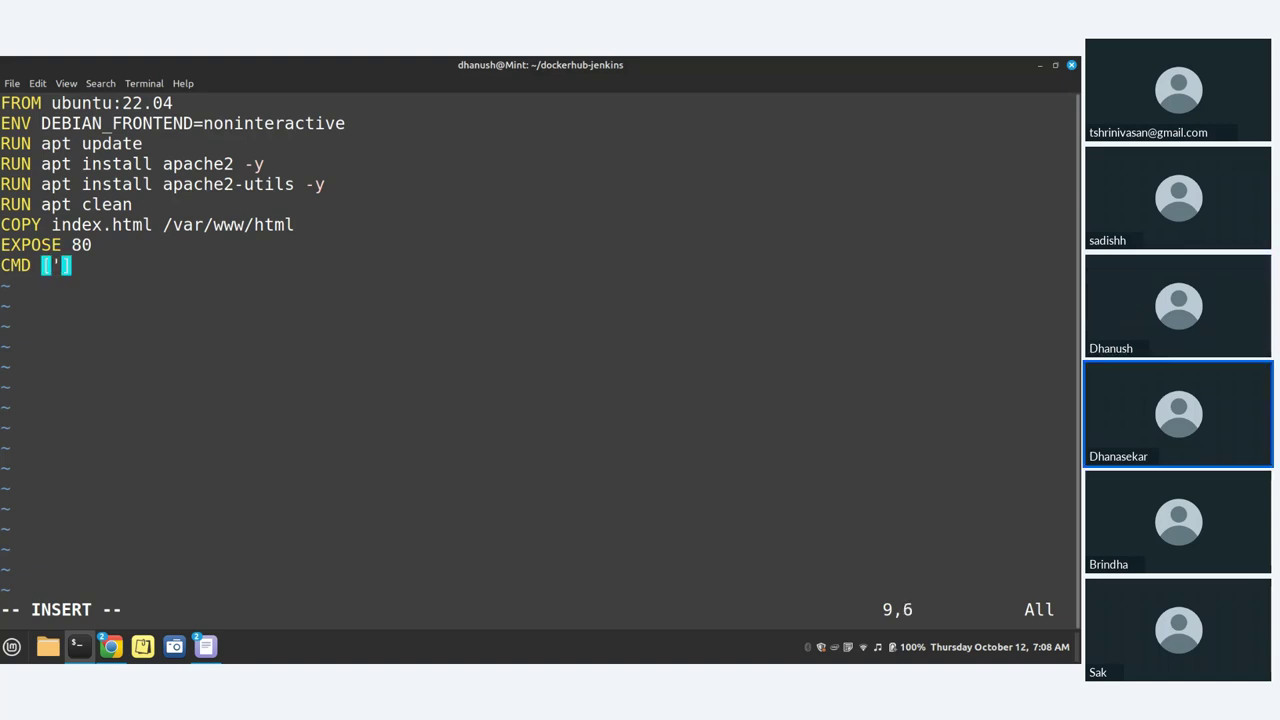
key(Right)
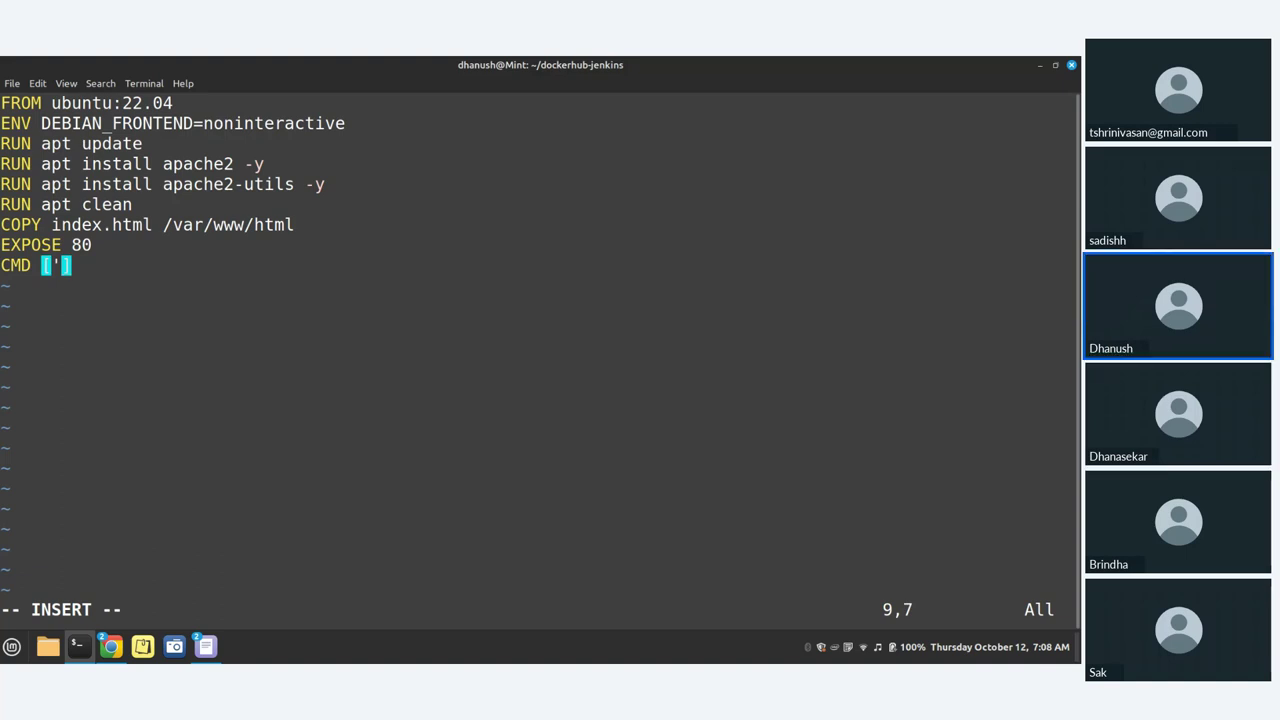
key(BackSpace)
text('')
key(Left)
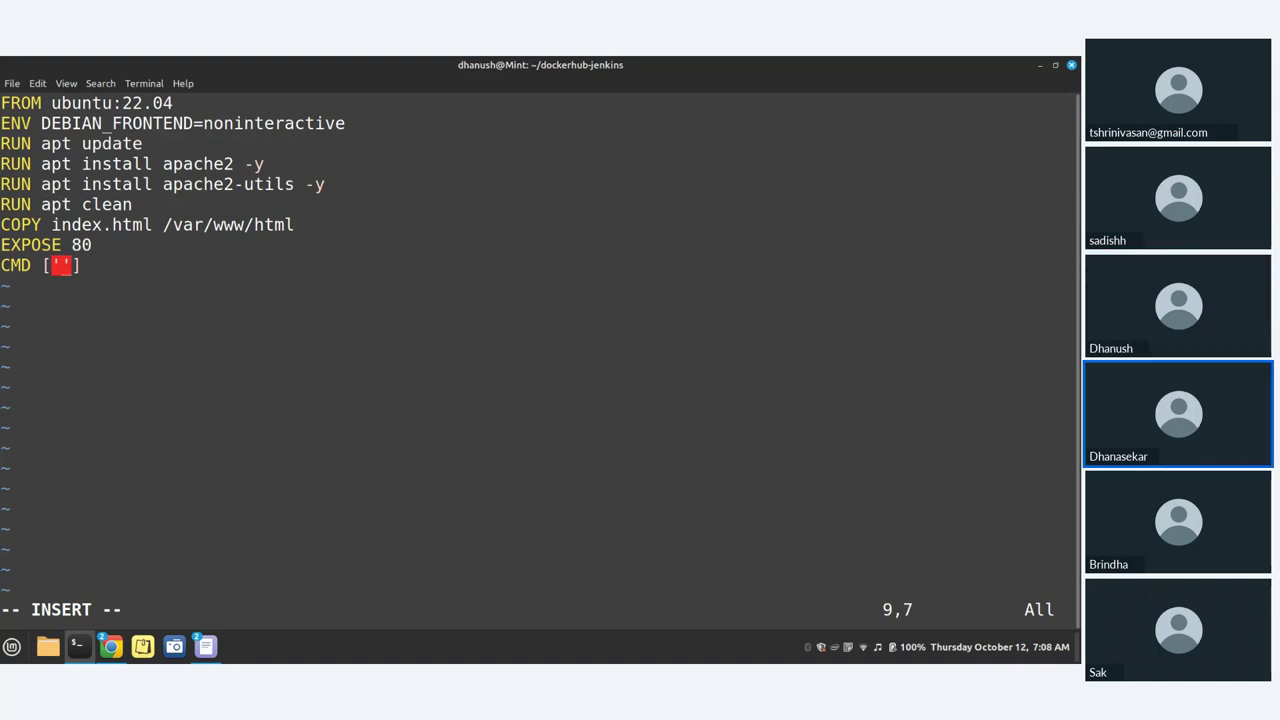
Step: Enter apache2ctl with a trailing comma, converting its single quotes to double quotes
text(apac)
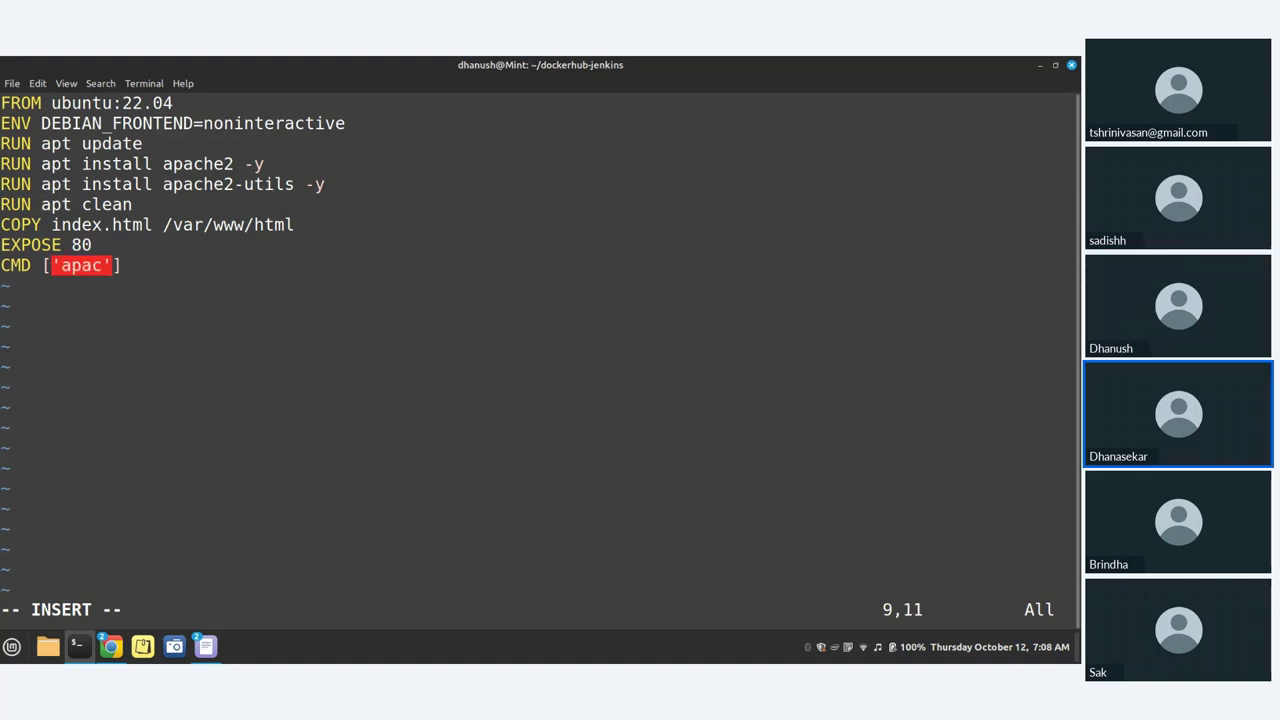
text(he2)
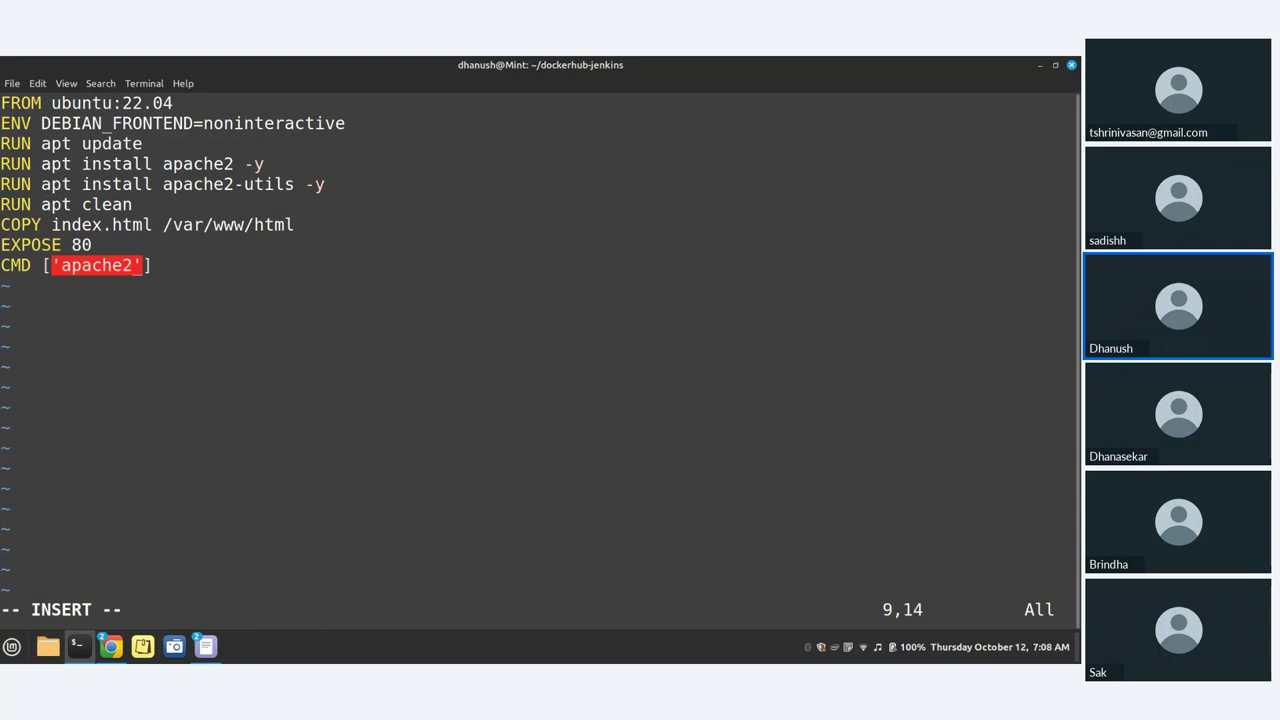
text(ctl)
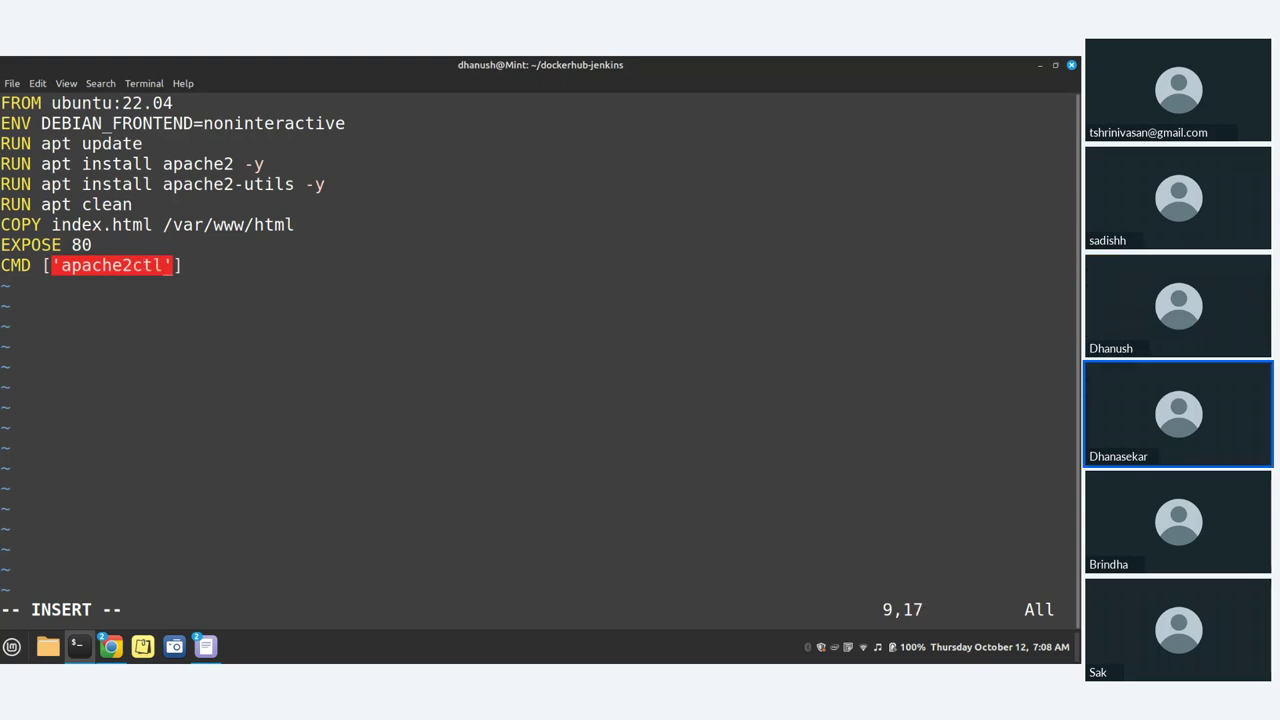
text(')
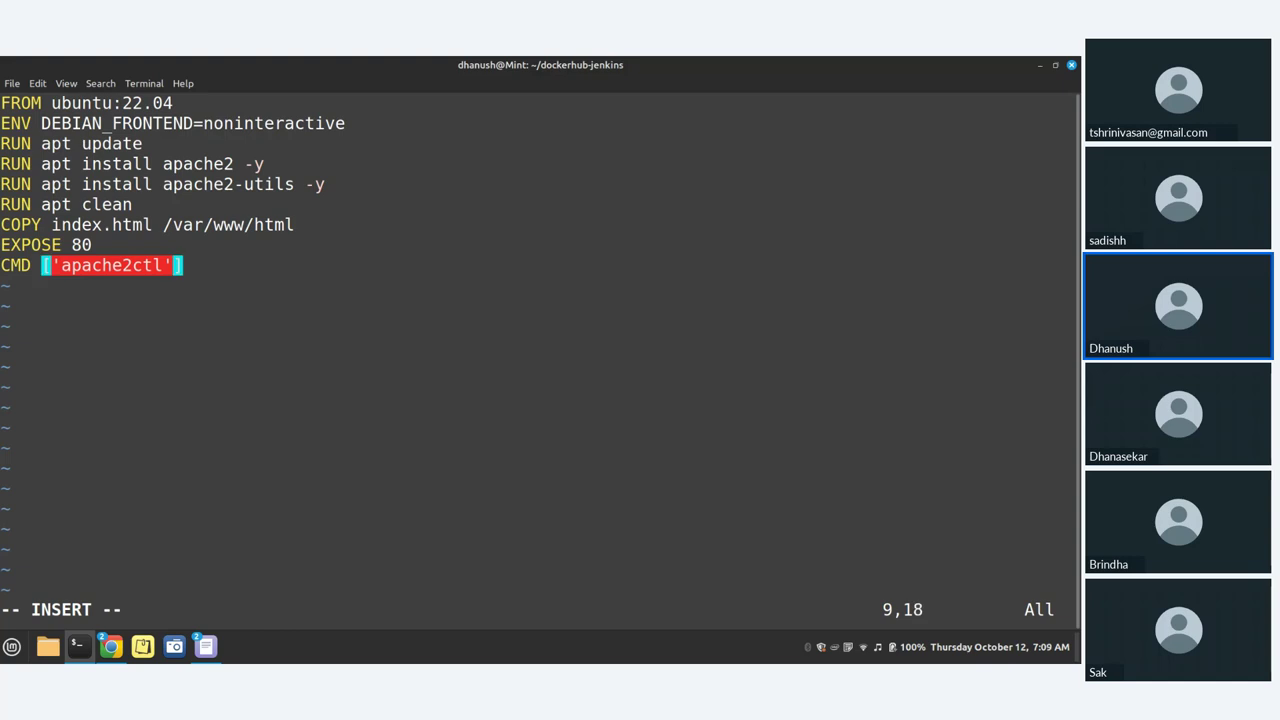
text(,)
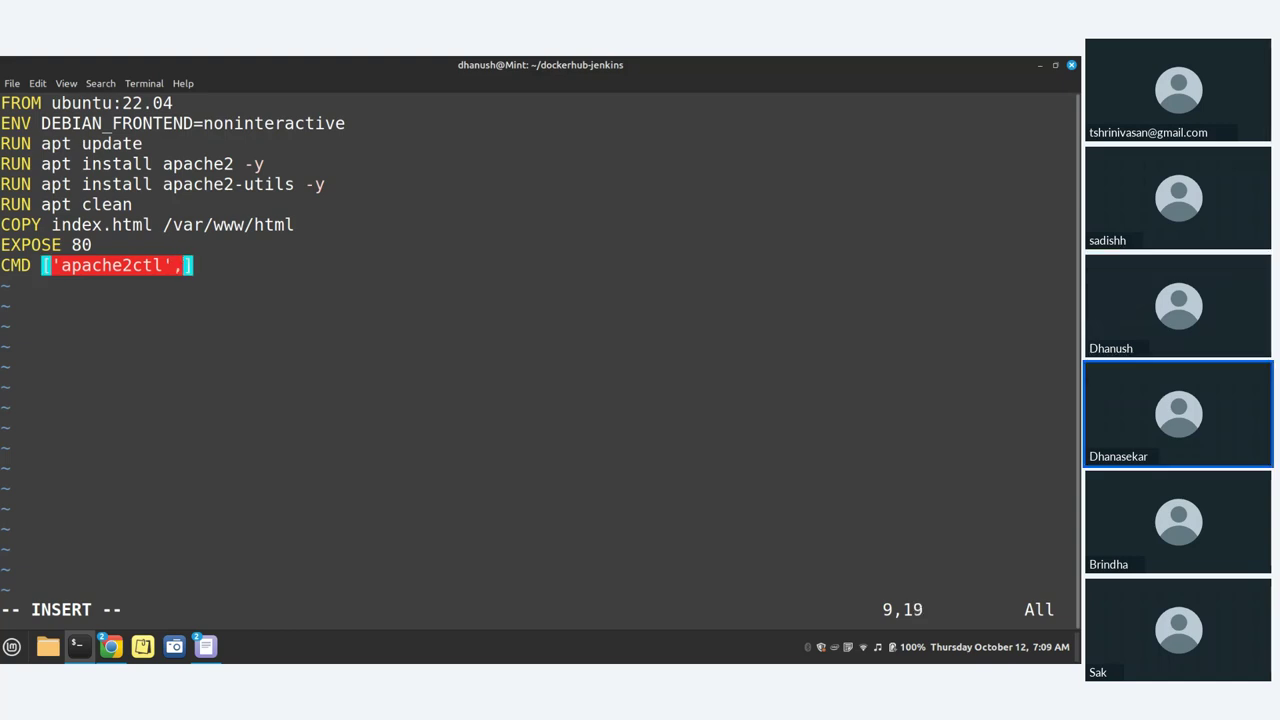
key(Left)
key(BackSpace)
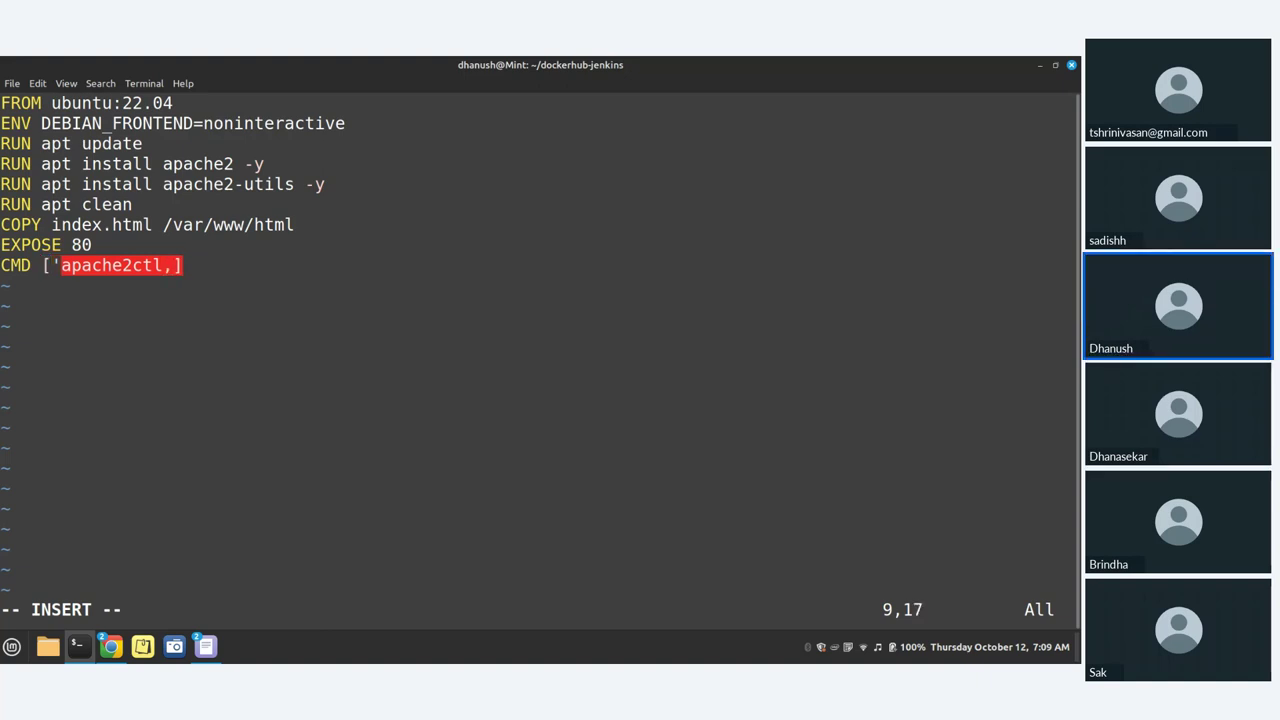
text(")
key(Left)
key(Left)
key(Left)
key(Left)
key(Left)
key(Left)
key(Left)
key(Left)
key(Left)
key(Left)
key(Left)
key(Left)
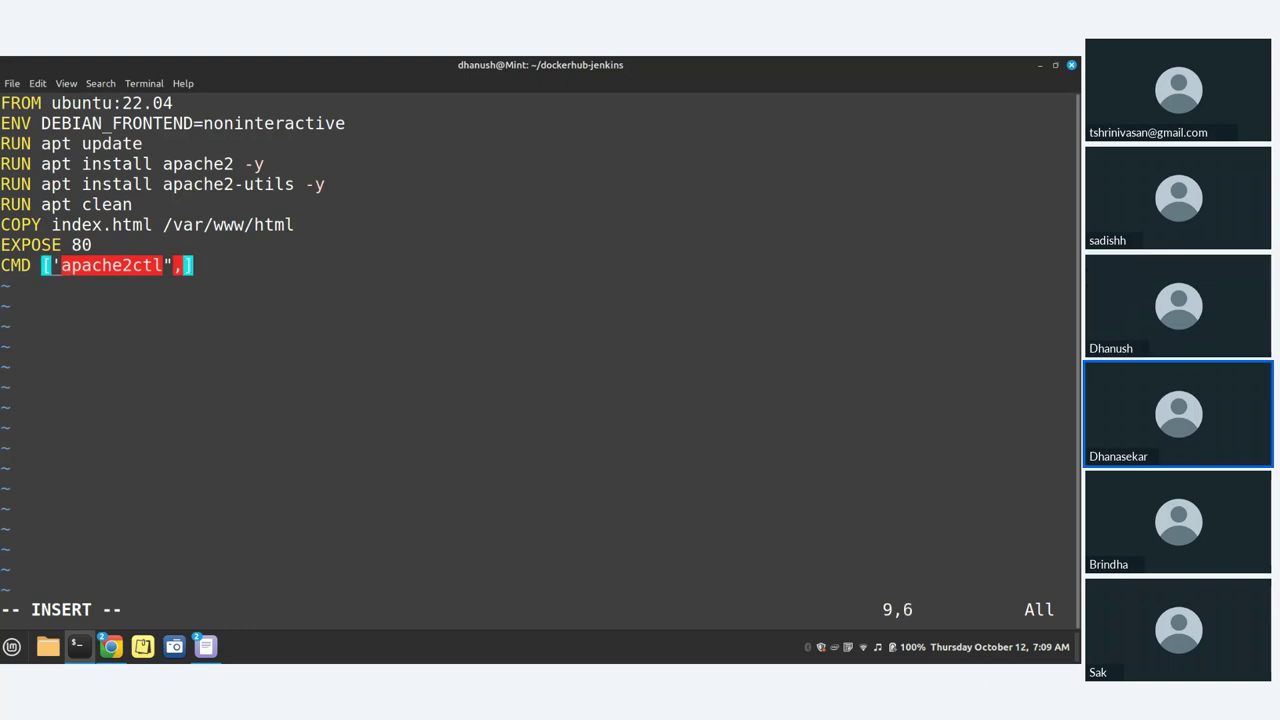
key(Right)
key(BackSpace)
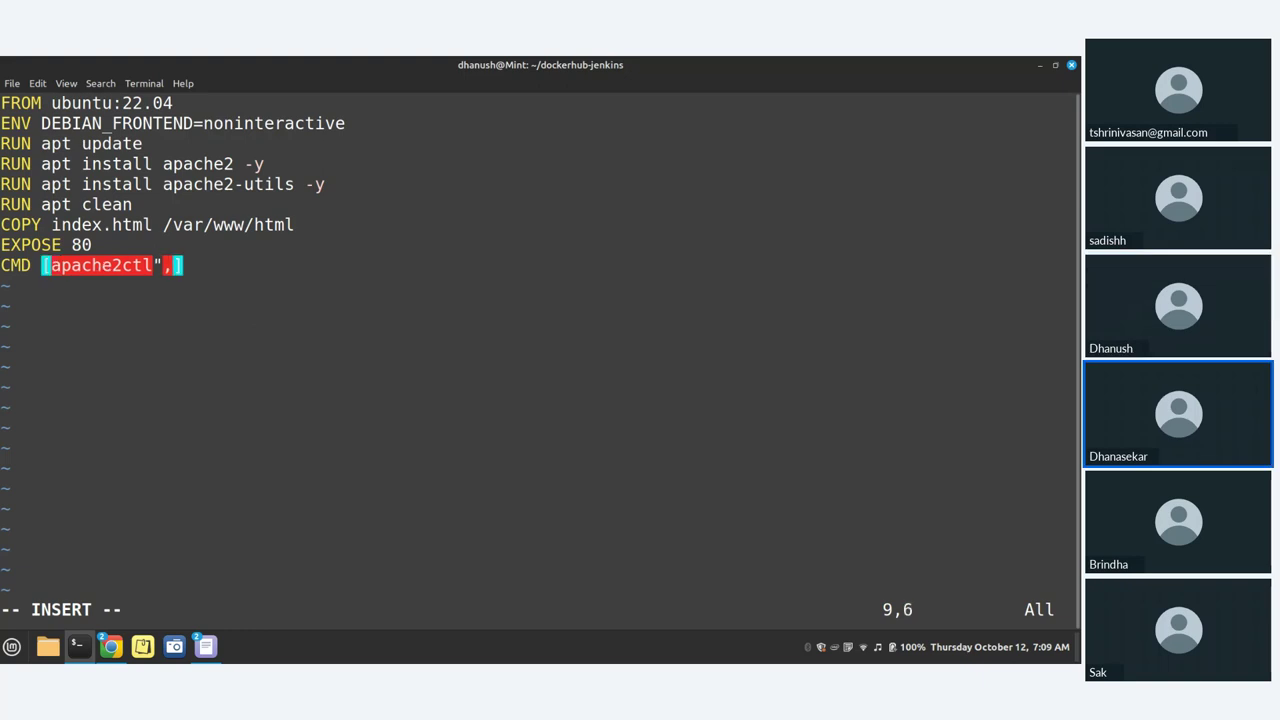
text(")
key(Right)
key(Right)
key(Right)
key(Right)
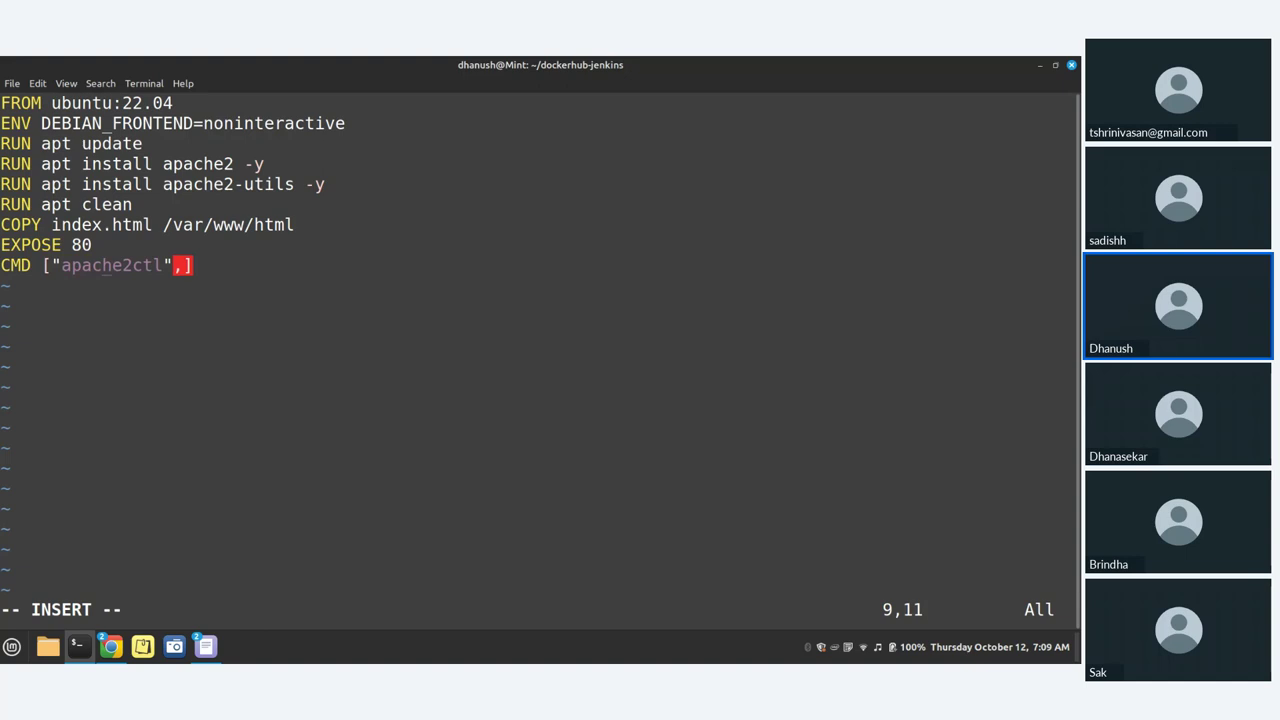
Step: Add "-D" as the second CMD argument
key(Right)
key(Right)
key(Right)
key(Right)
key(Right)
key(Right)
key(Right)
key(Right)
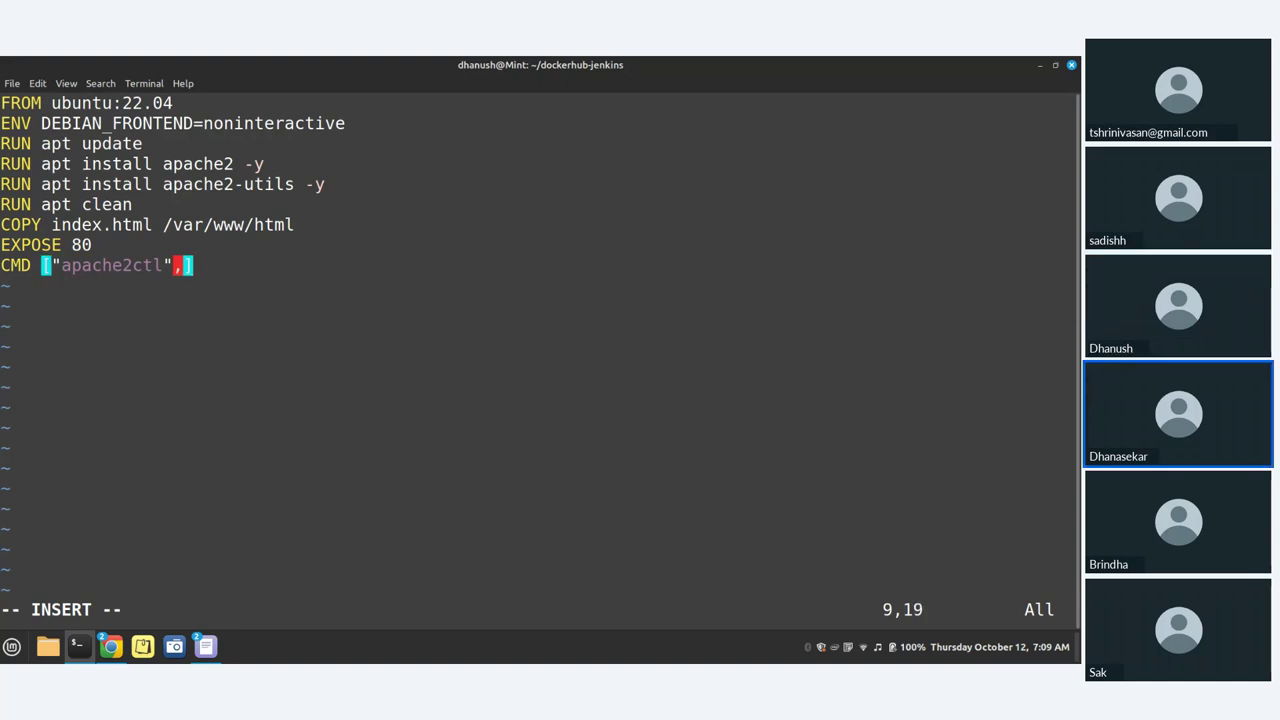
text("")
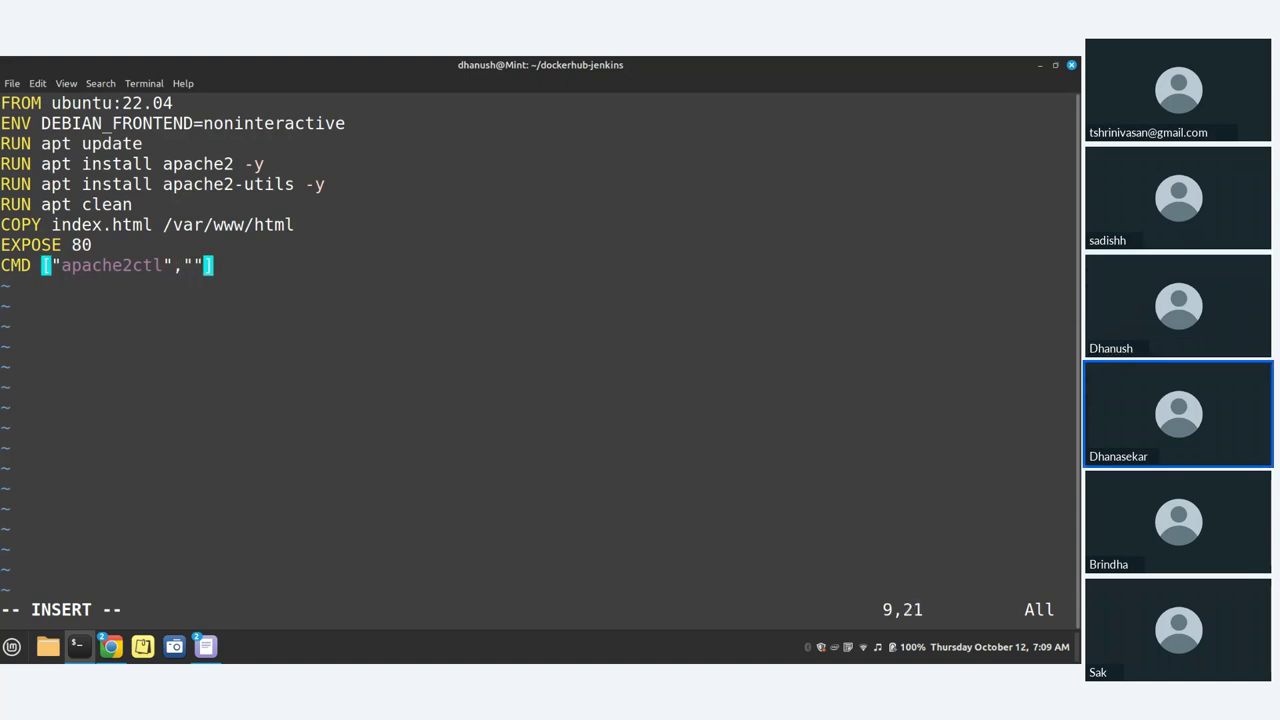
key(Left)
text(-D)
key(Right)
Step: Add "FOREGROUND" as the last argument, fixing its spelling, then save with :x
text(,)
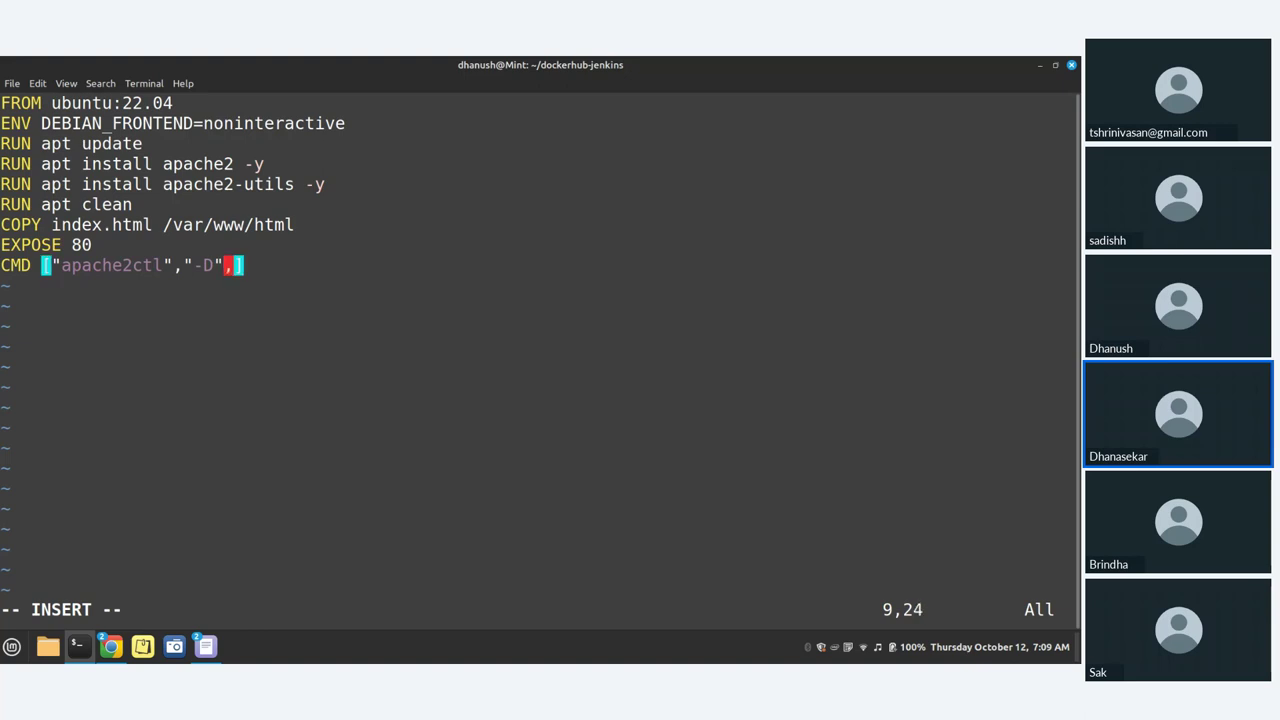
text("")
key(Left)
text(foregrou)
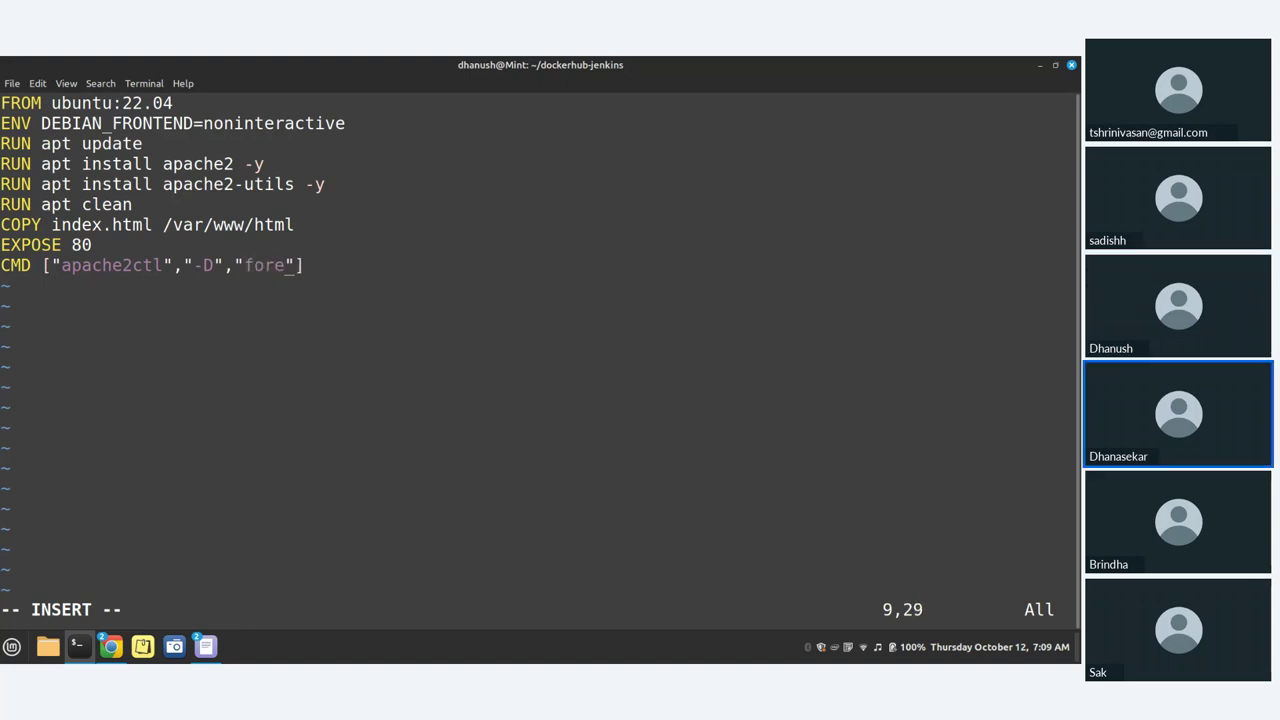
text(d)
key(Left)
key(Left)
key(Left)
key(Left)
key(Left)
key(Left)
key(Left)
key(Left)
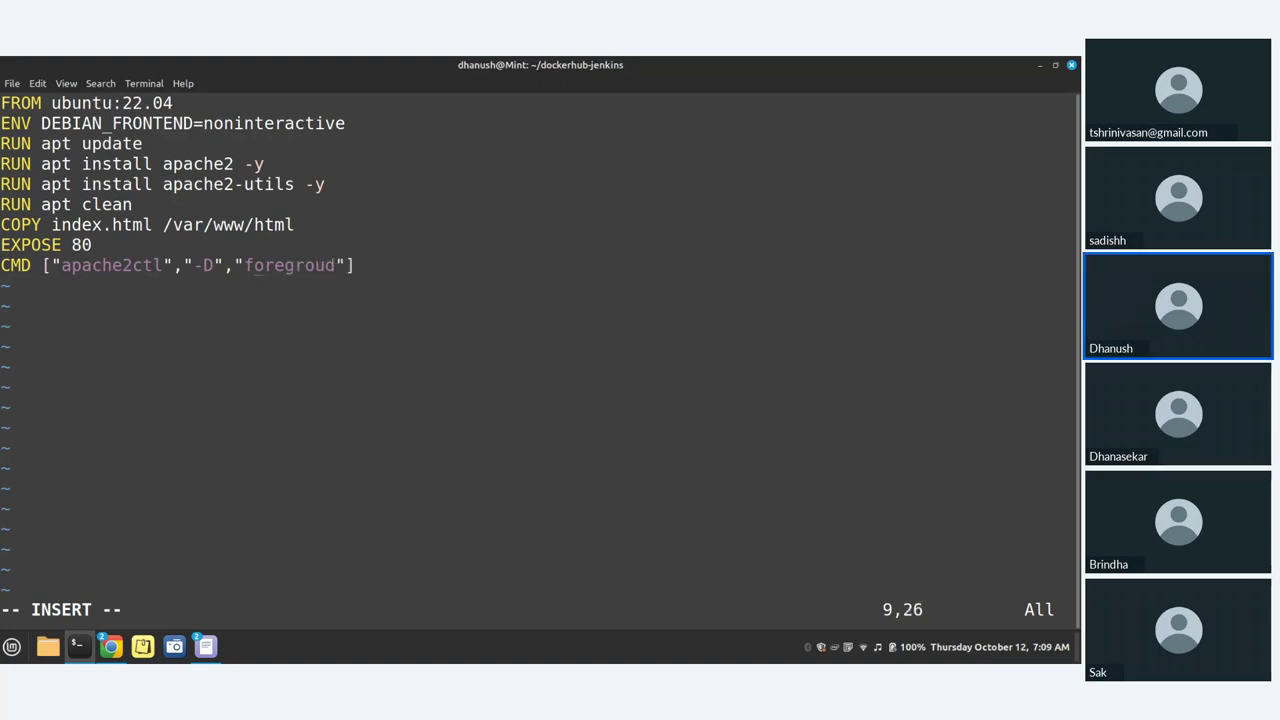
key(BackSpace)
text(F)
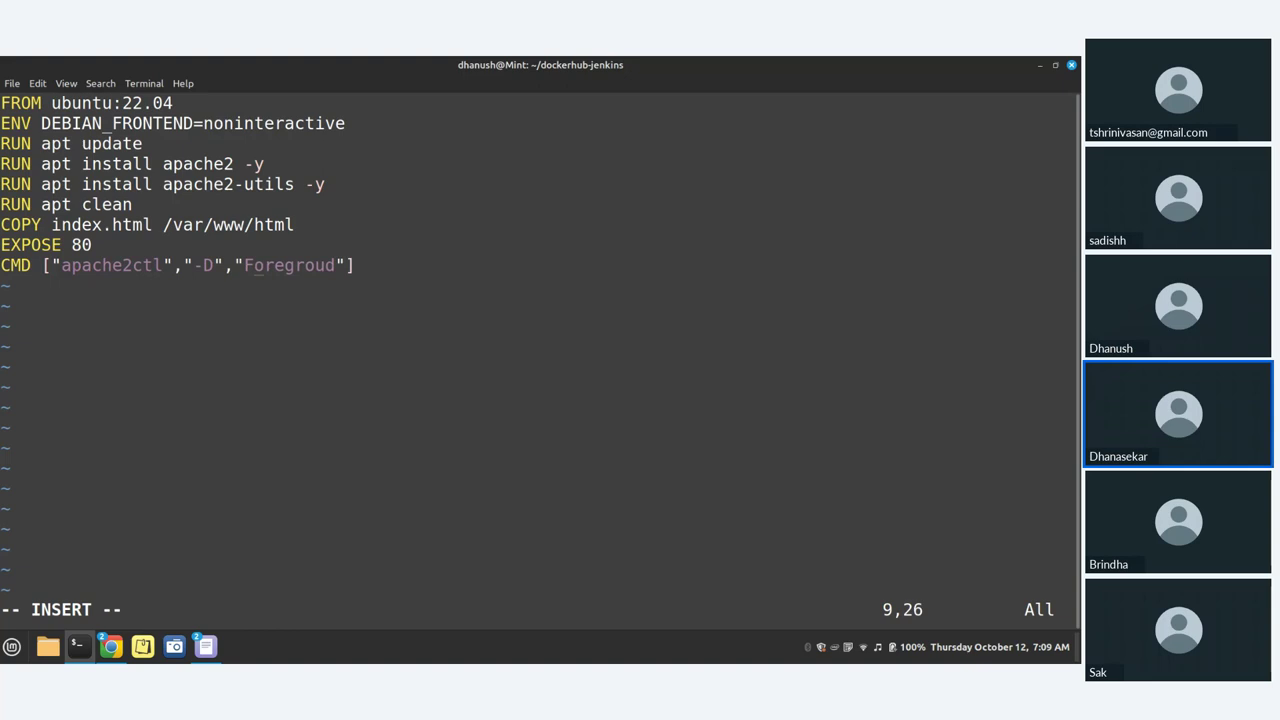
key(Right)
key(Right)
key(Right)
key(Right)
key(Right)
key(Right)
key(Right)
key(Right)
key(BackSpace)
key(BackSpace)
key(BackSpace)
key(BackSpace)
key(BackSpace)
key(BackSpace)
key(BackSpace)
key(BackSpace)
text(o)
key(BackSpace)
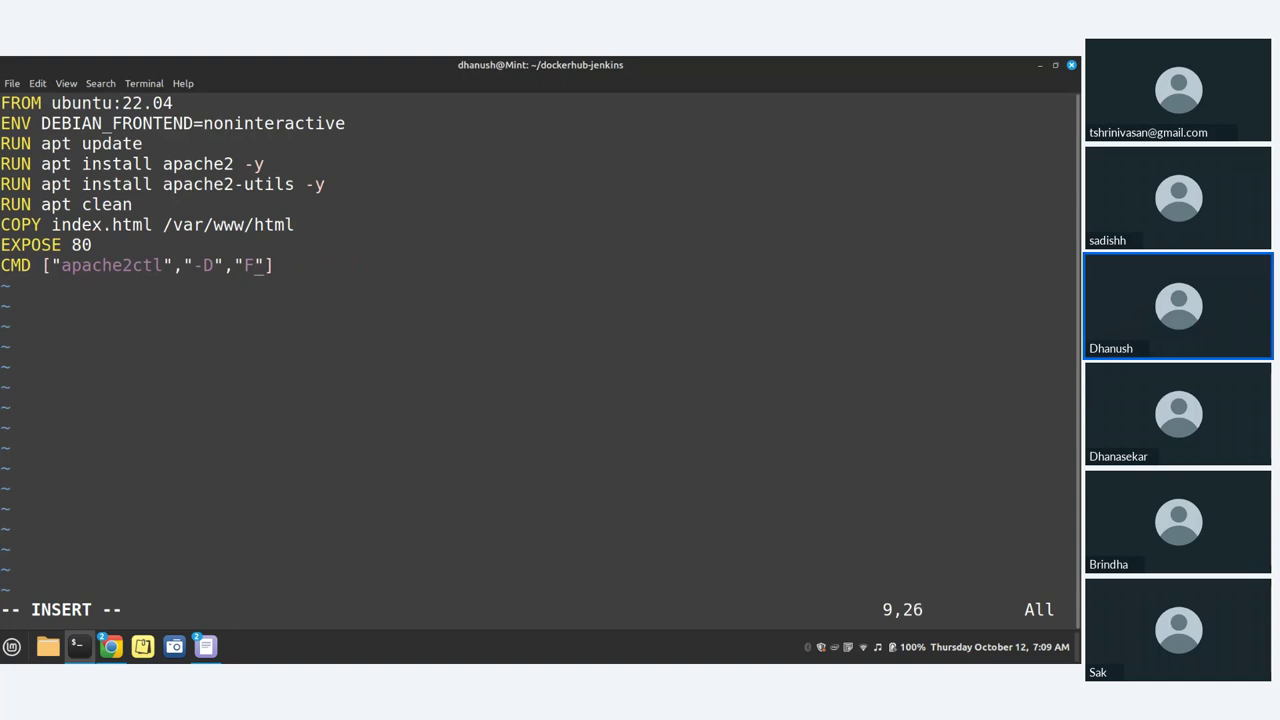
text(O)
text(RE)
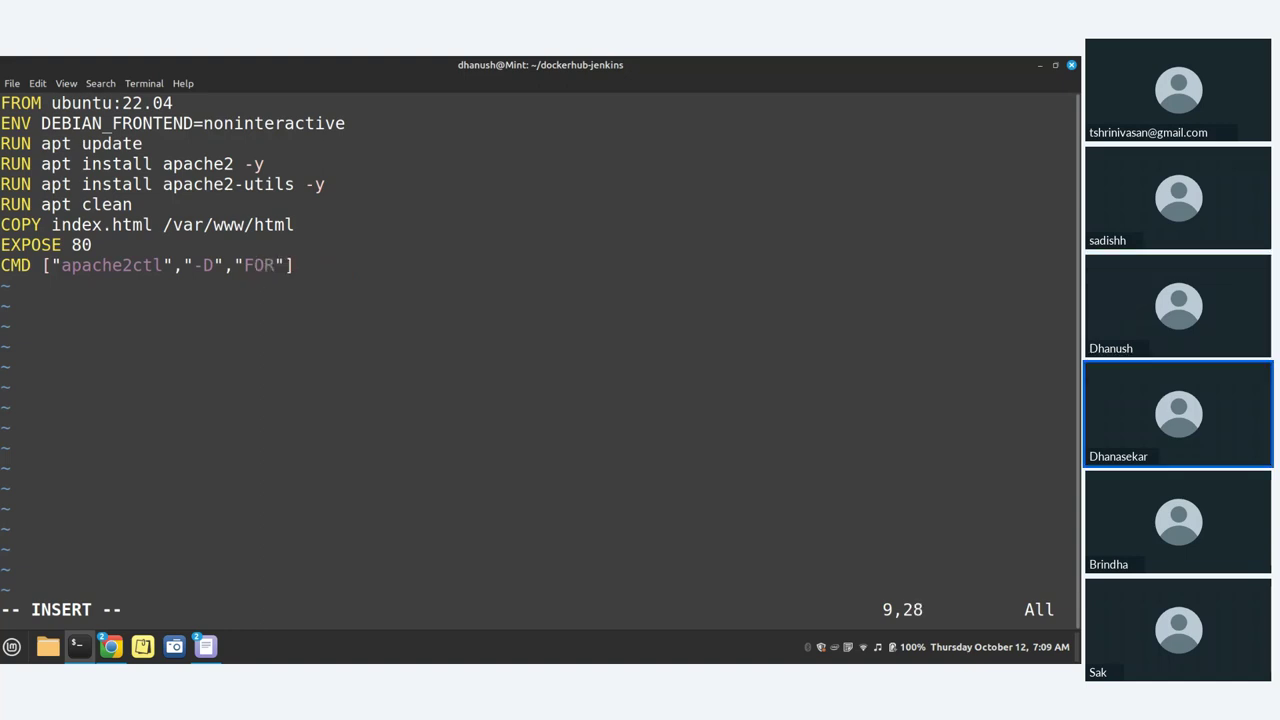
text(GROUND)
key(End)
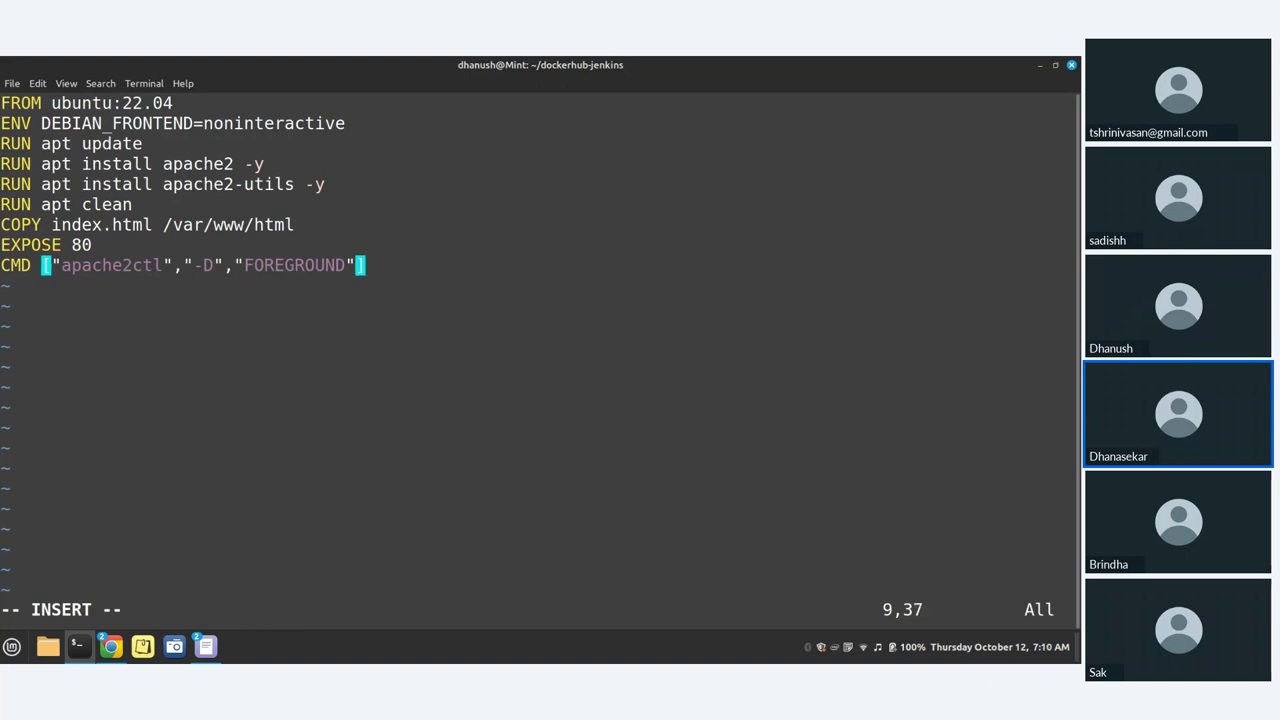
key(Escape)
text(:)
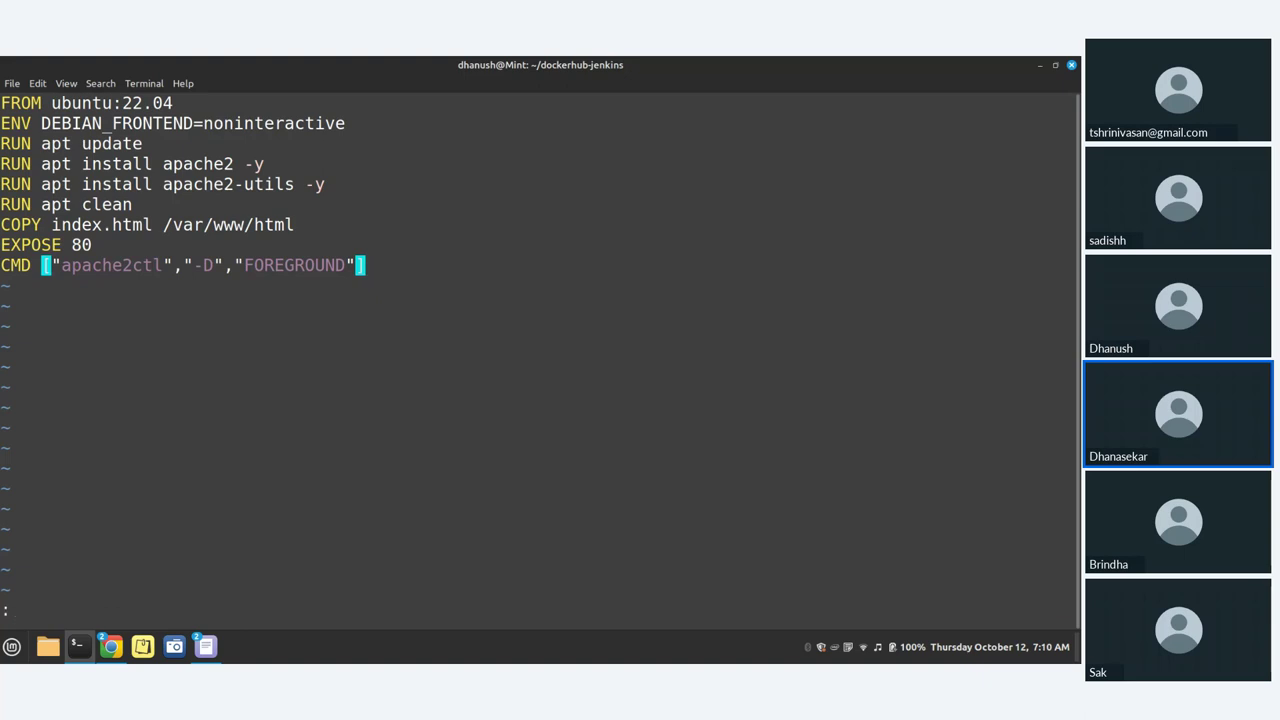
text(x)
Step: Exit Vim, list the folder with ls, and open index.html in Emacs
key(Return)
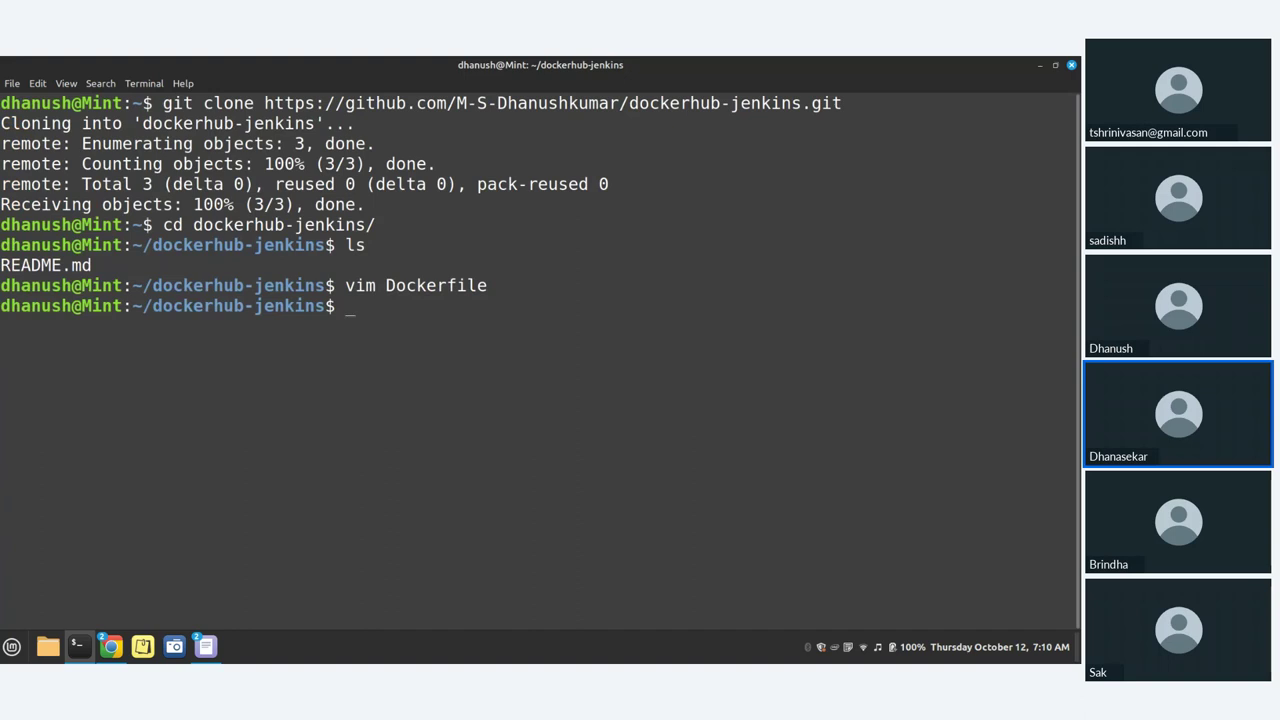
text(;s)
key(Return)
text(ls)
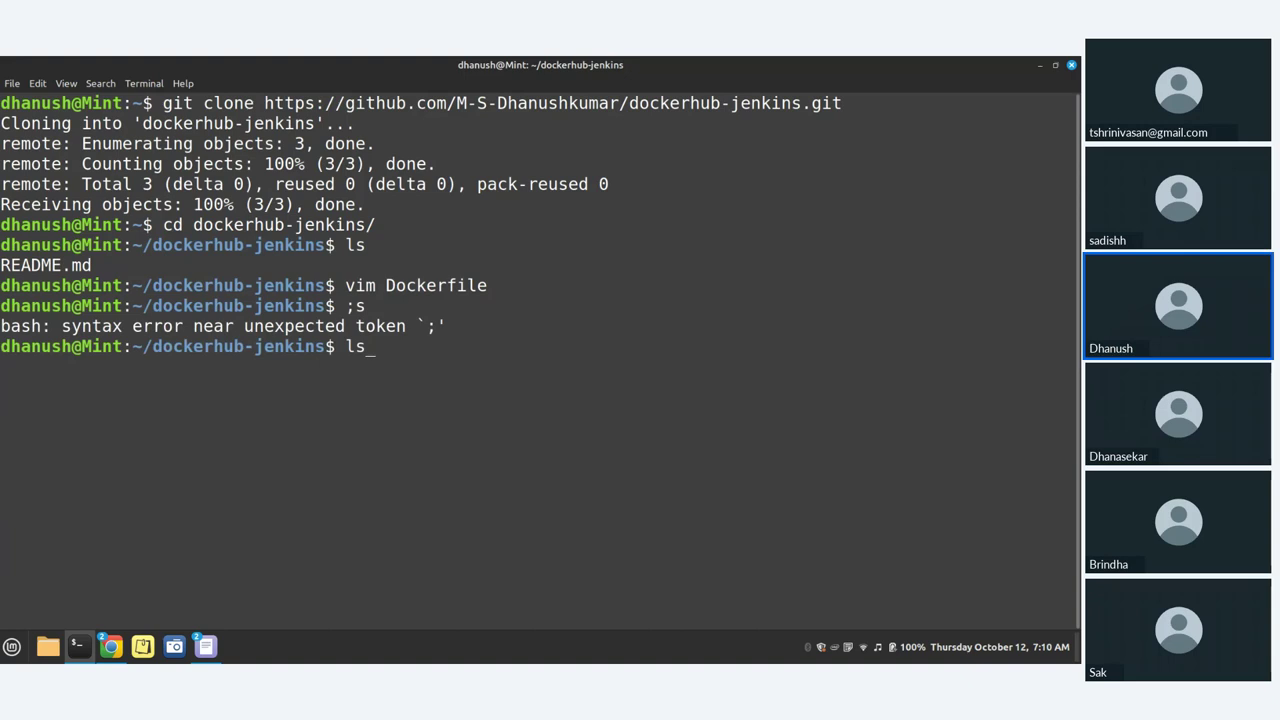
key(Return)
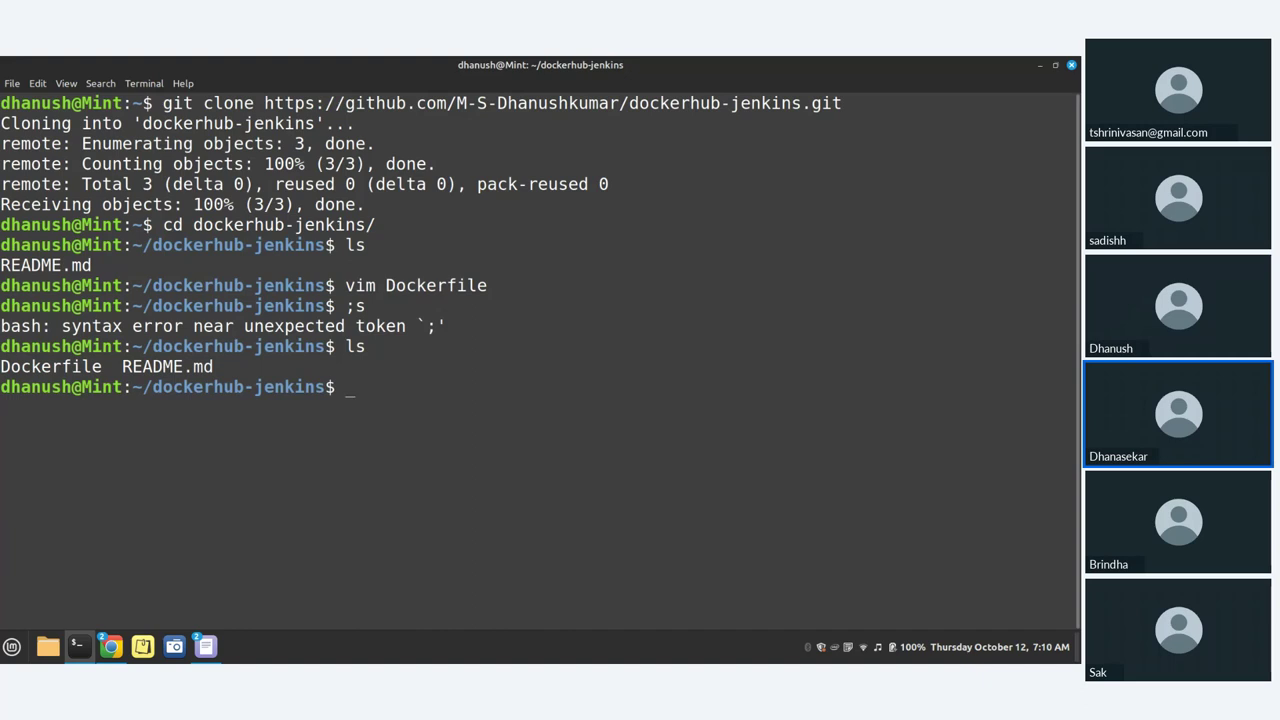
text(emac)
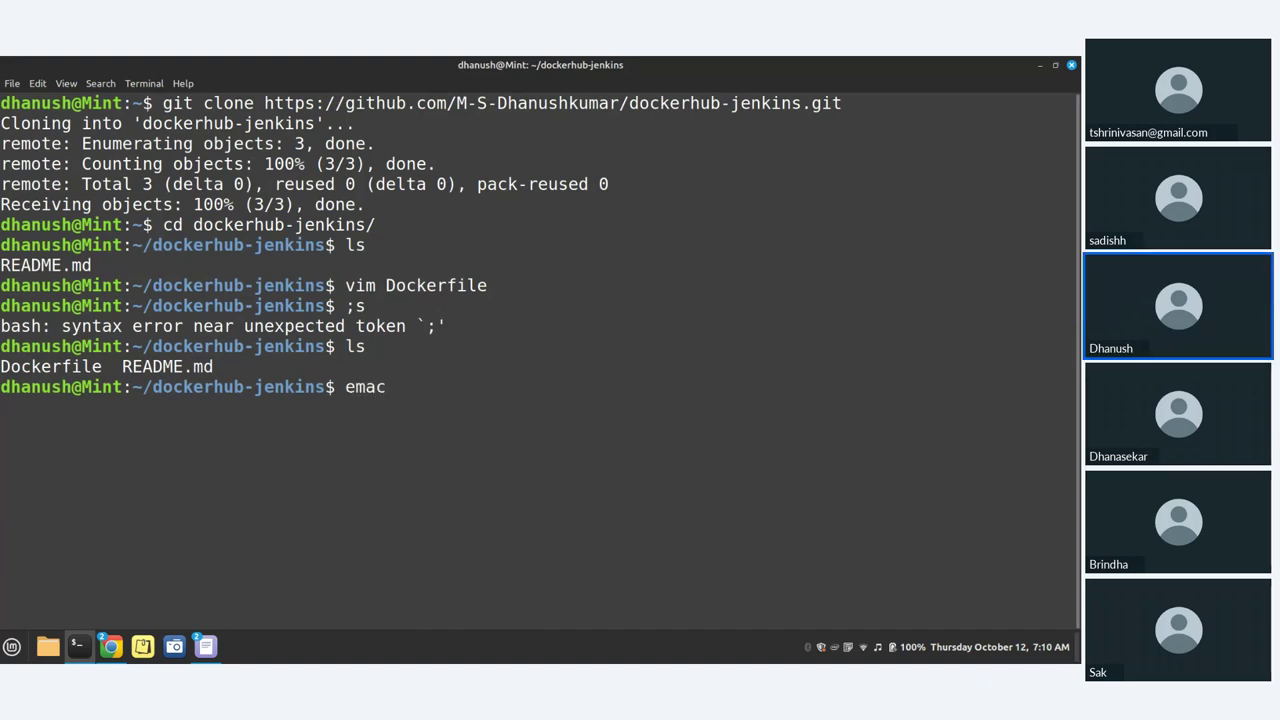
text(s index)
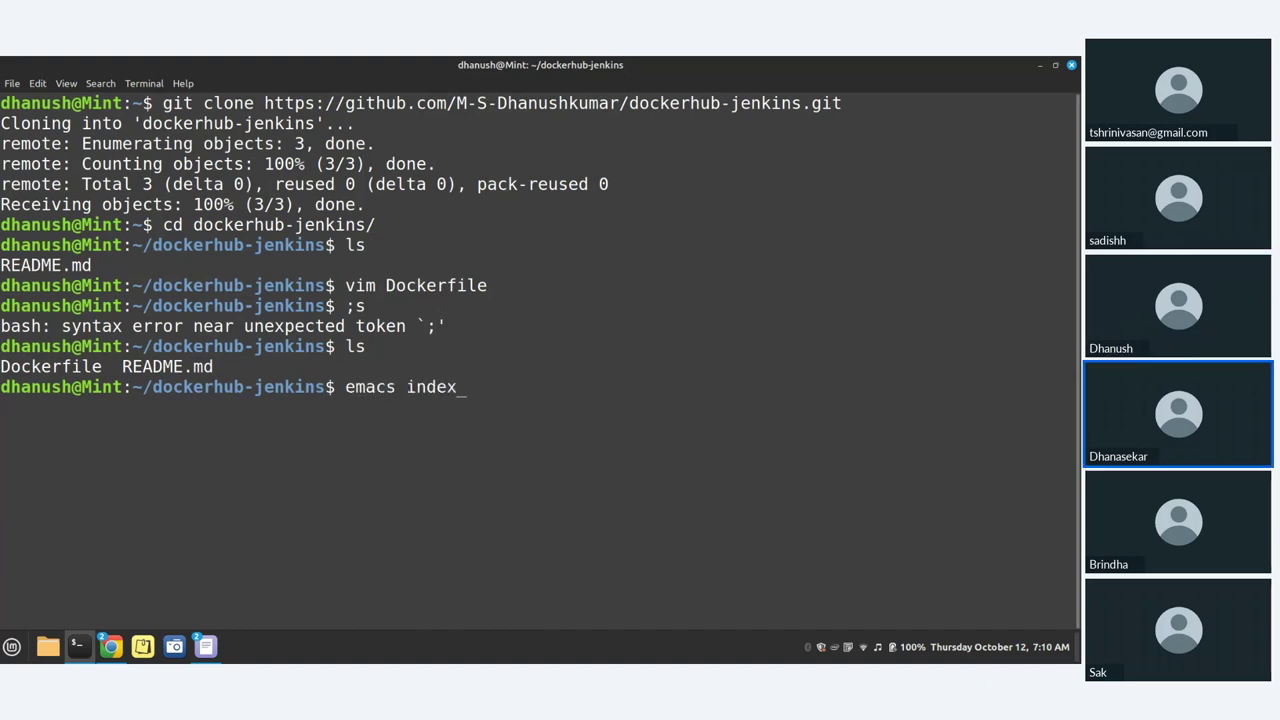
text(.html)
key(Return)
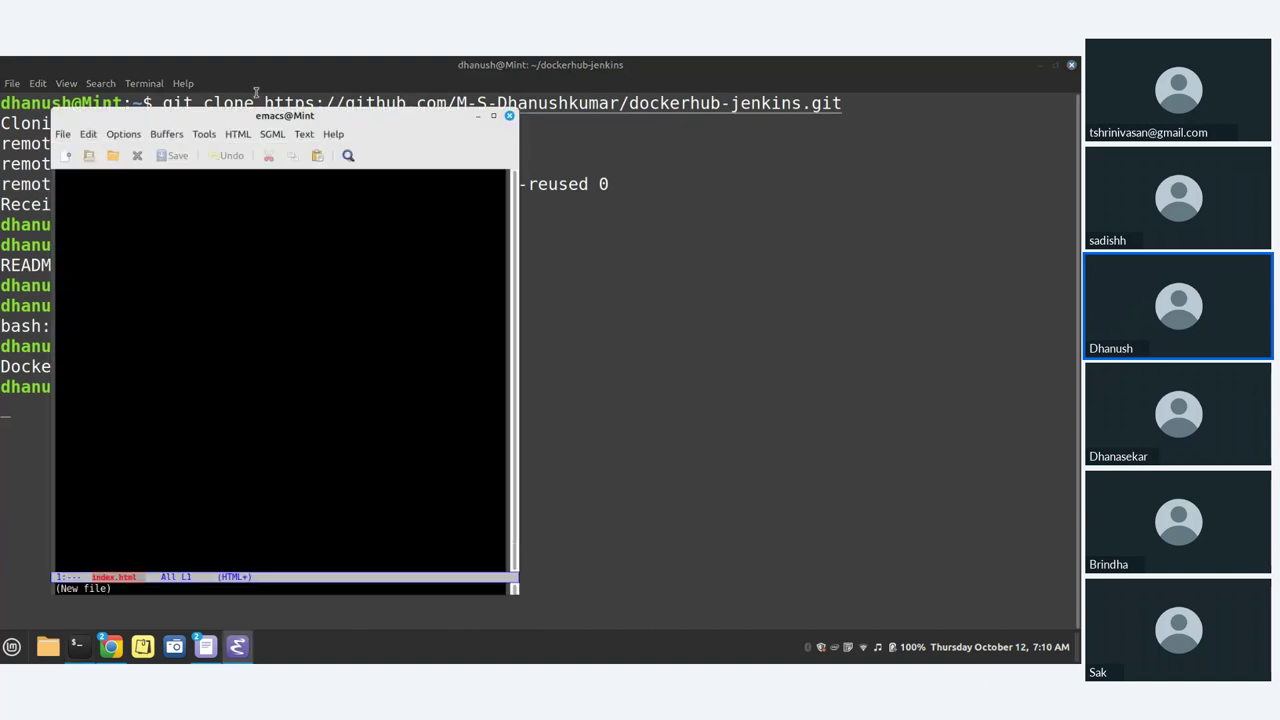
Step: Maximize the Emacs window and type the opening <h1> tag
drag(224, 120, 320, 130)
click(200, 340)
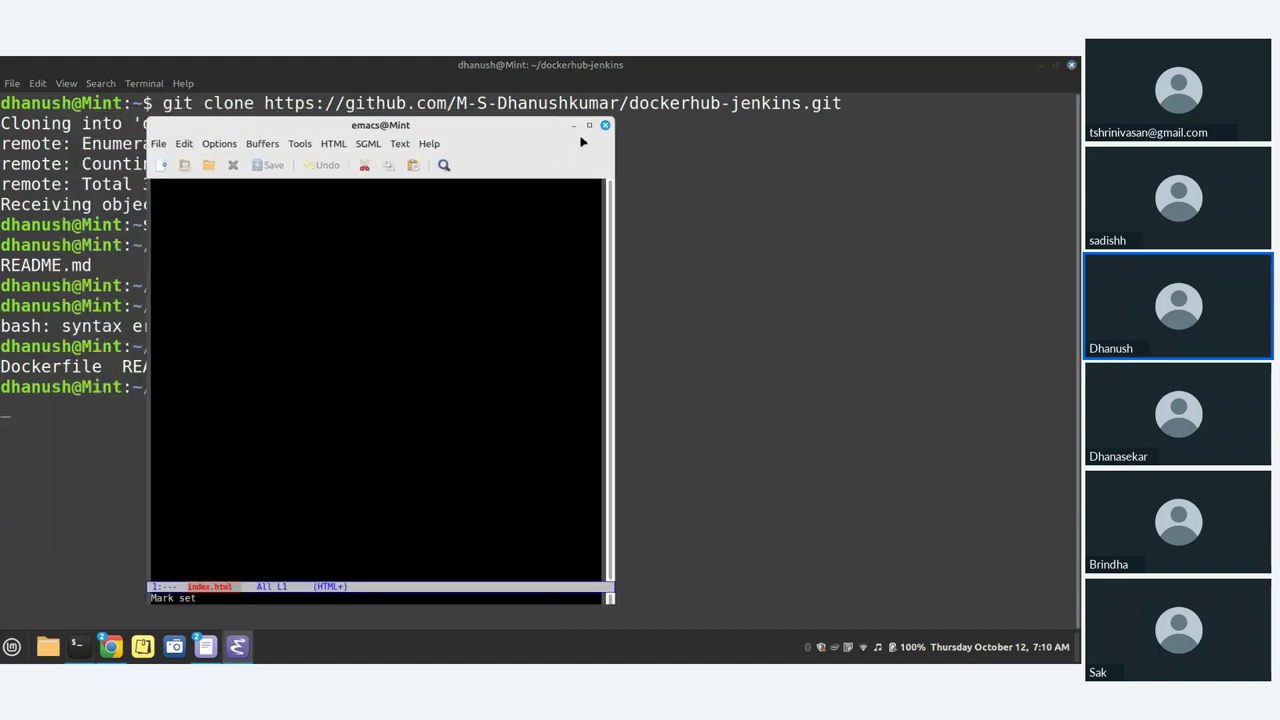
click(589, 125)
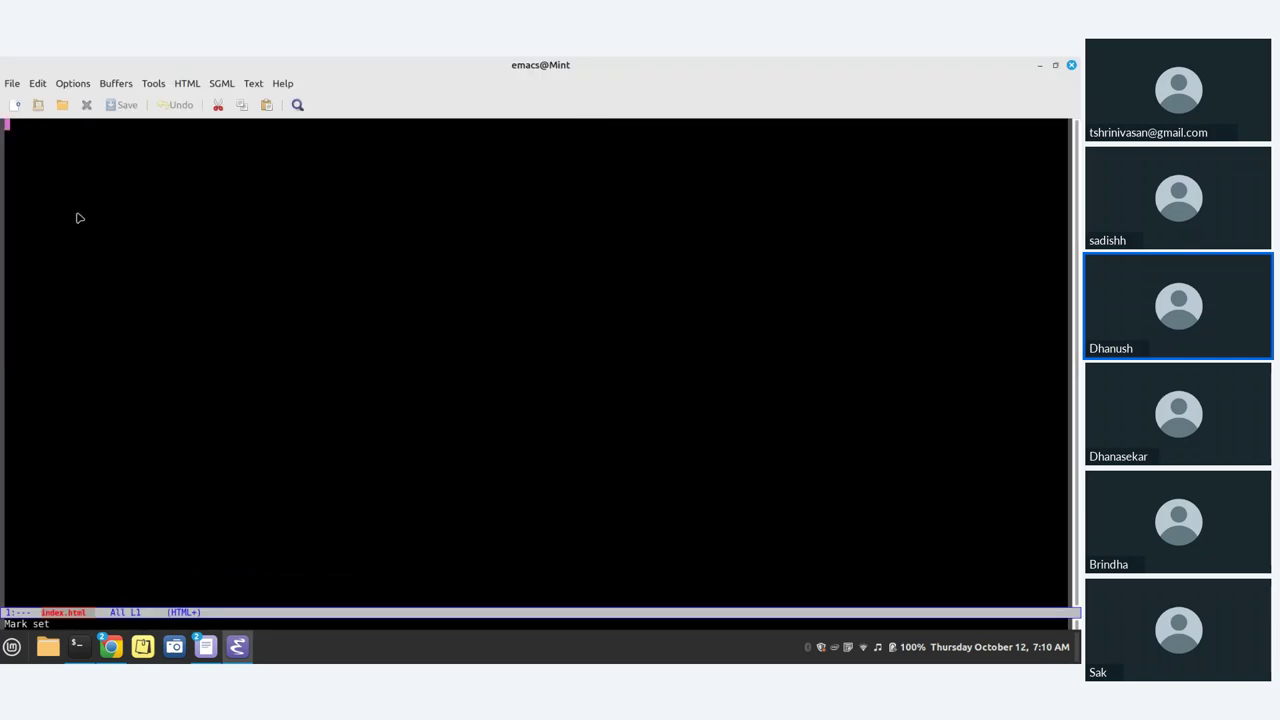
ctrl+shift+scroll(70, 210, up, 1)
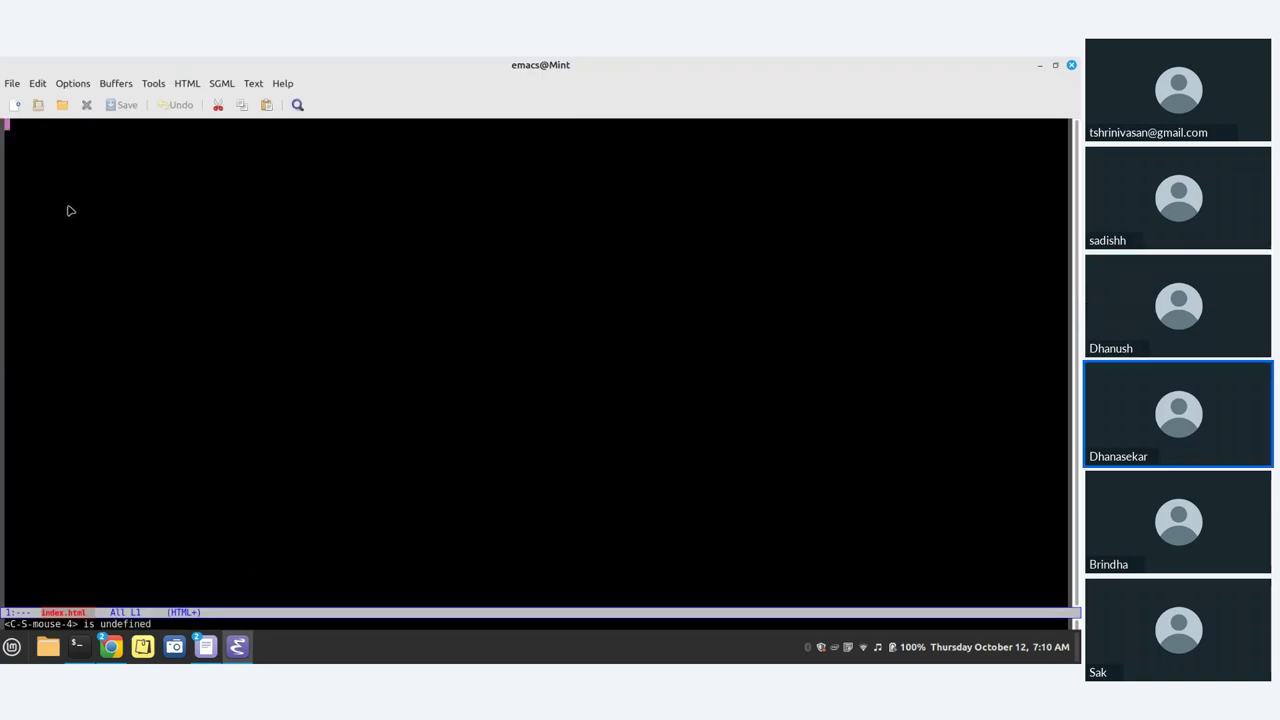
text(HT)
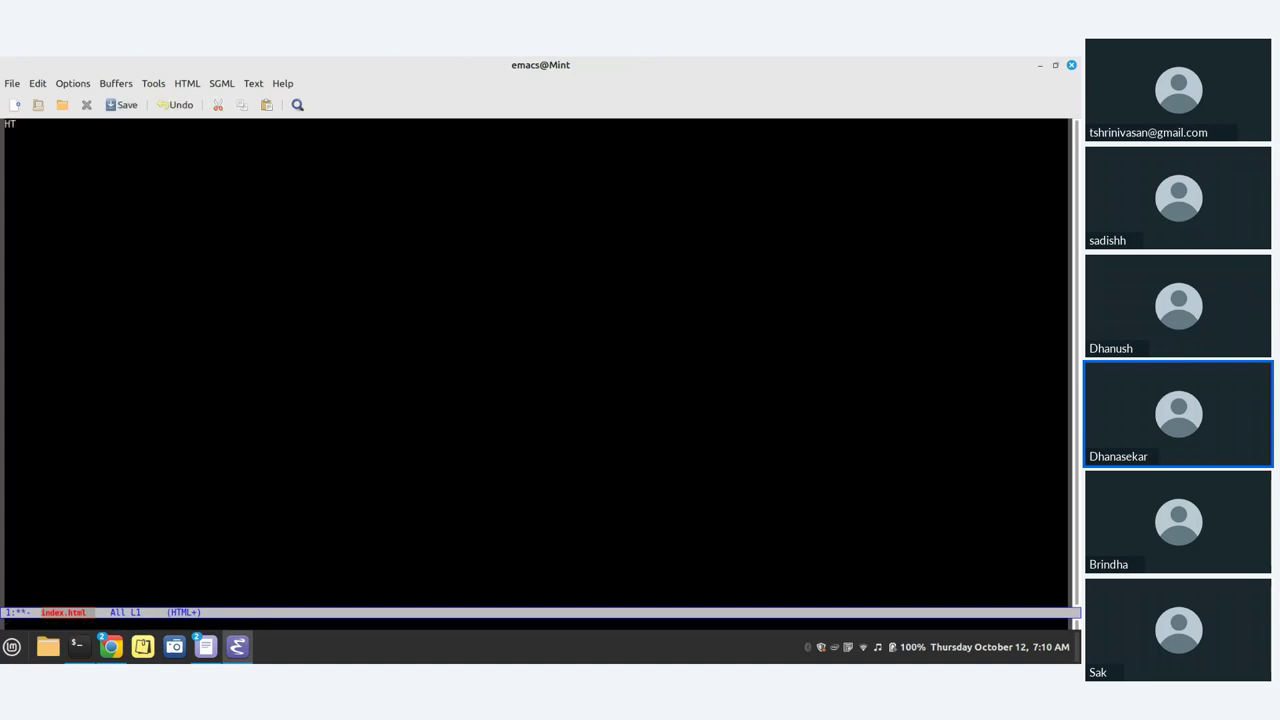
key(BackSpace)
key(BackSpace)
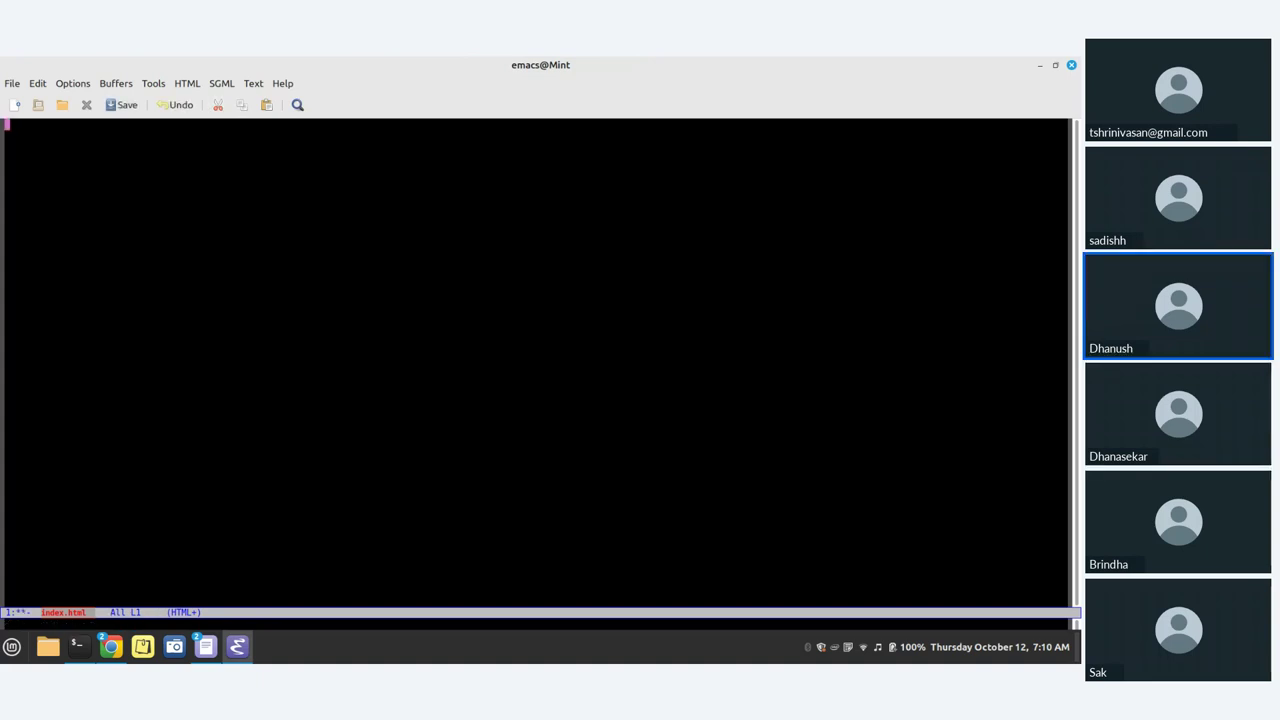
text(<)
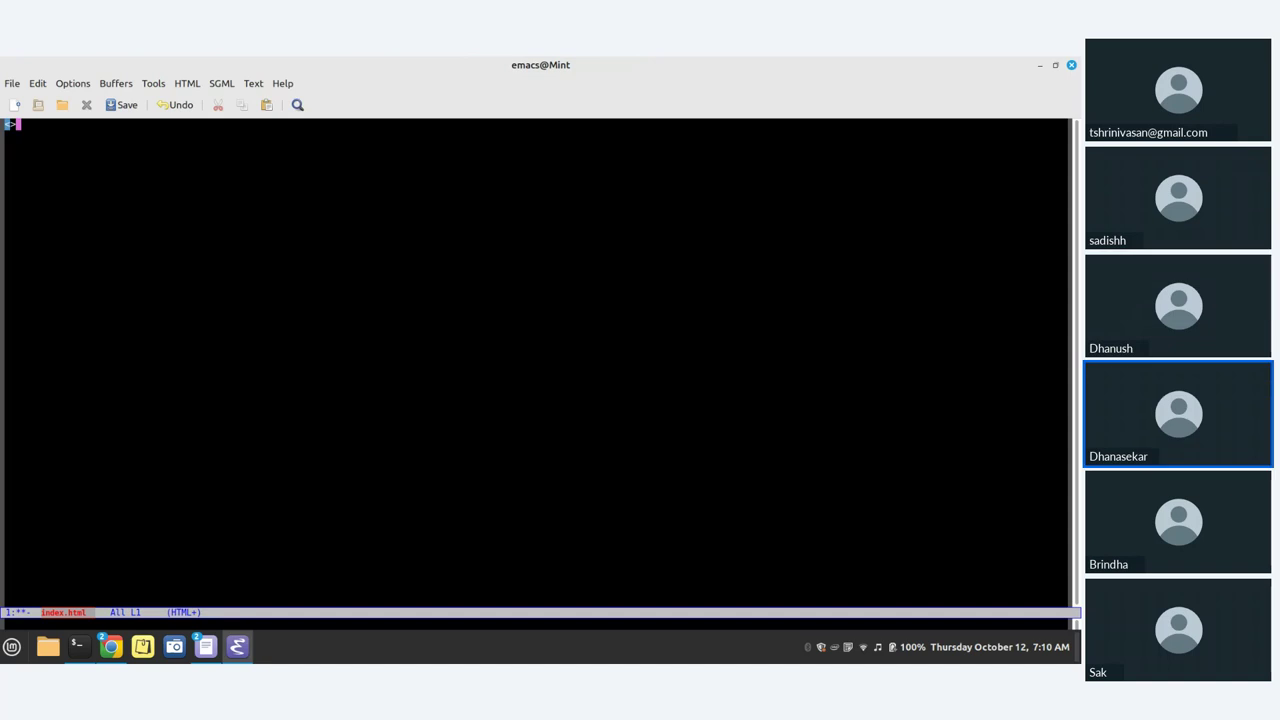
key(ctrl+plus)
key(Left)
text(H)
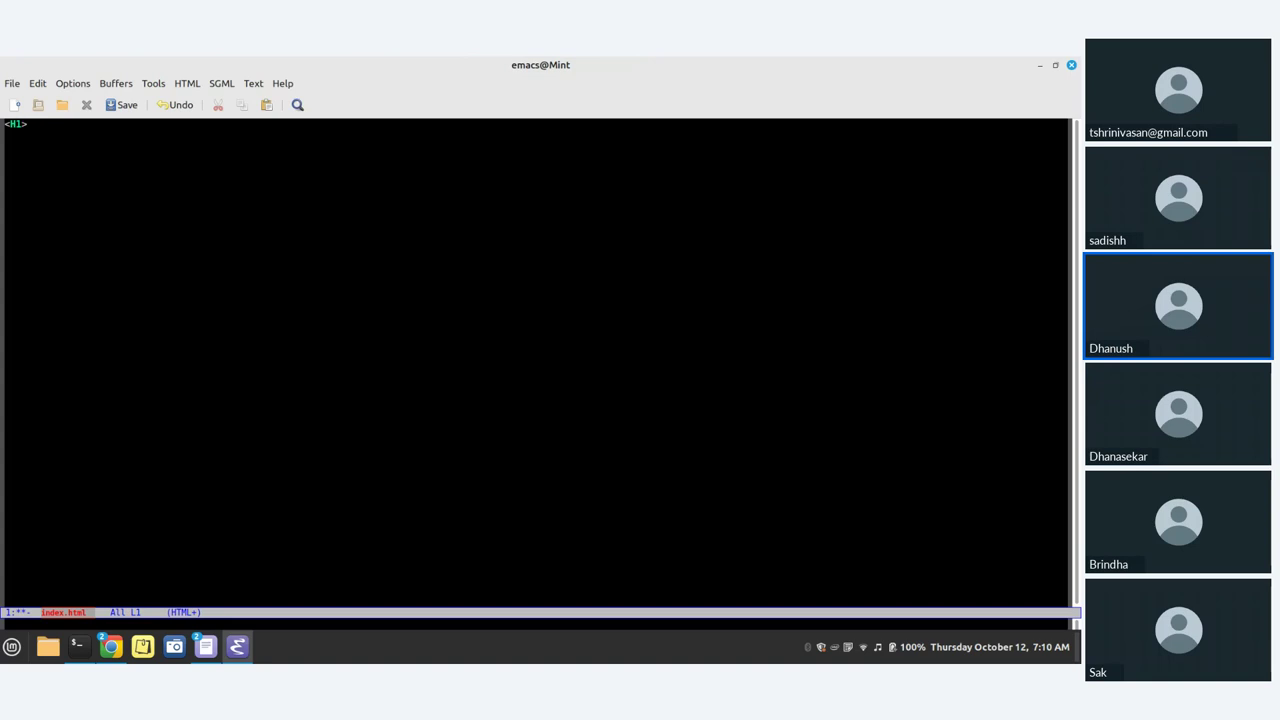
key(BackSpace)
key(BackSpace)
text(h1)
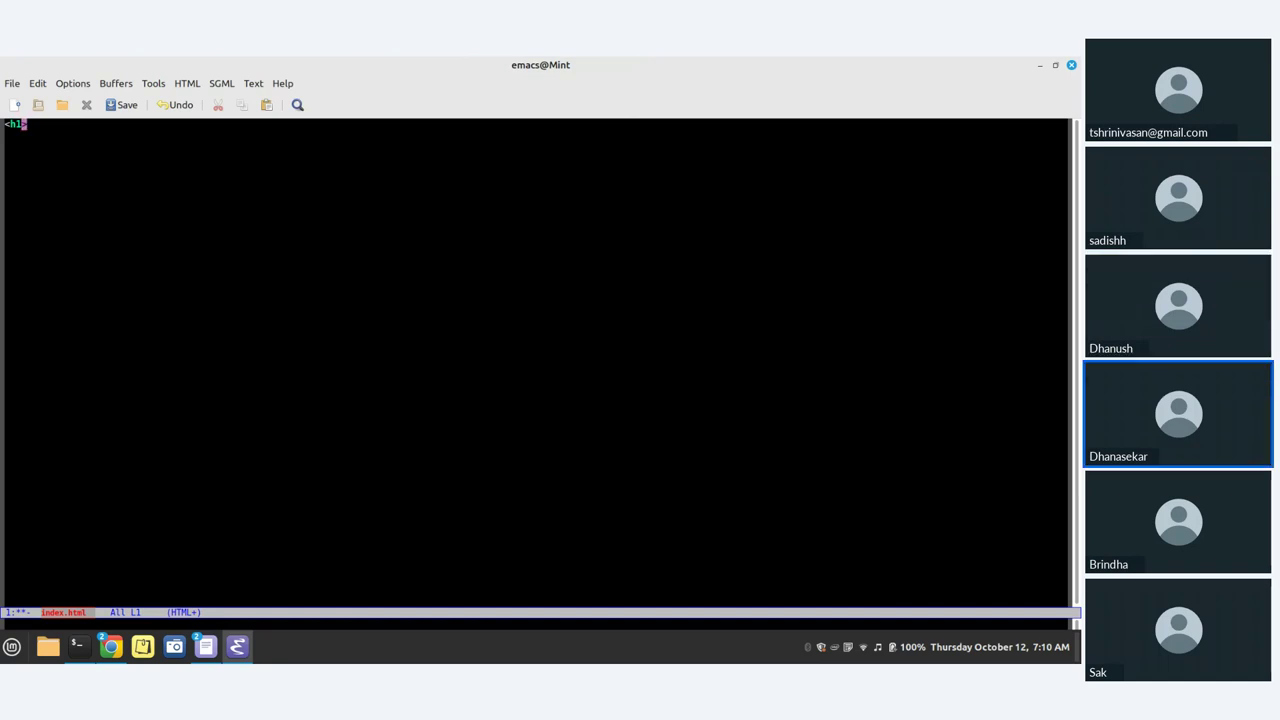
key(Right)
key(Right)
Step: Type 'Kaniyam Image push to dockerhub' with a closing </h1>, then save via File > Save
text(Kaniyam Imag)
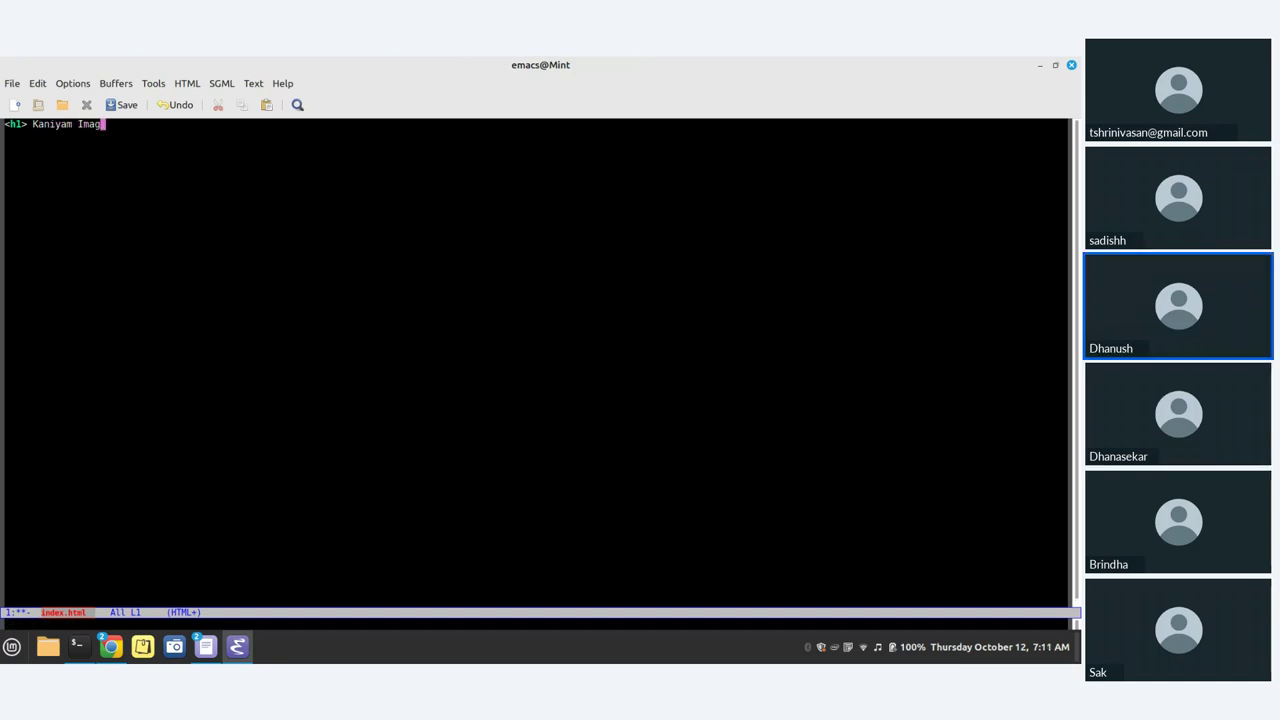
text(e)
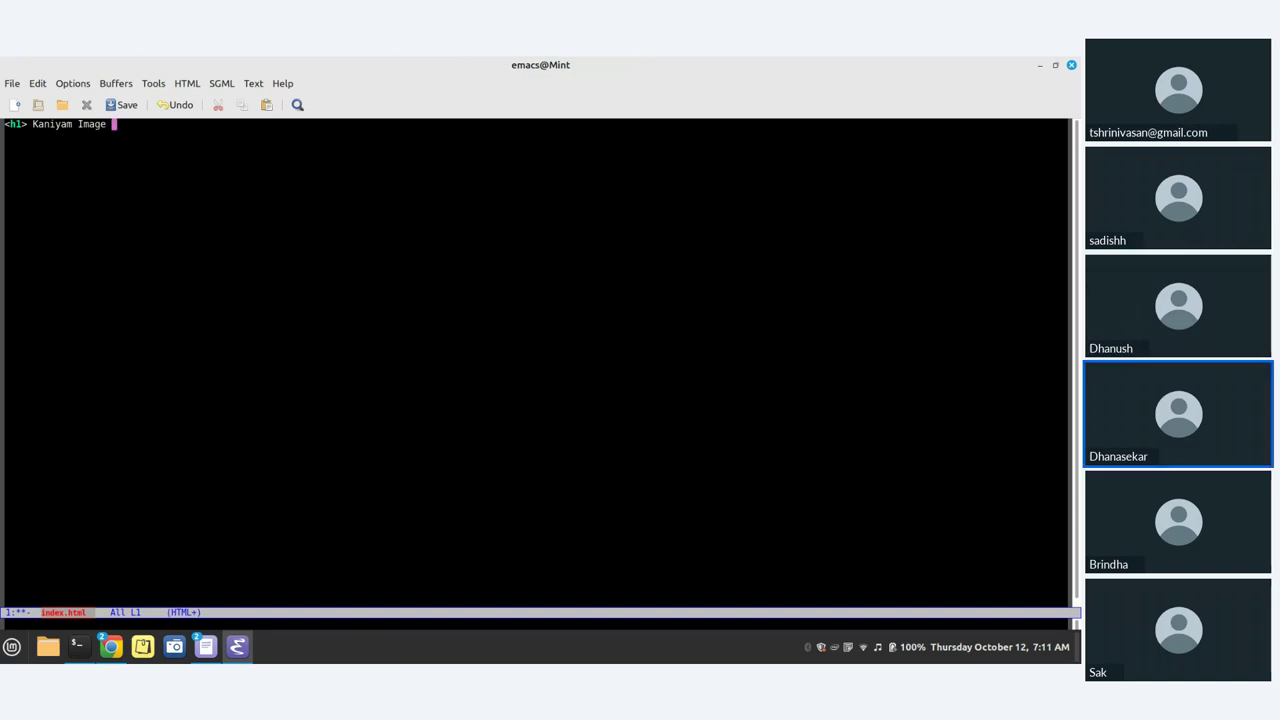
text( deploy to)
key(BackSpace)
key(BackSpace)
key(BackSpace)
key(BackSpace)
key(BackSpace)
key(BackSpace)
key(BackSpace)
key(BackSpace)
key(BackSpace)
key(BackSpace)
text(push to dockerhub </)
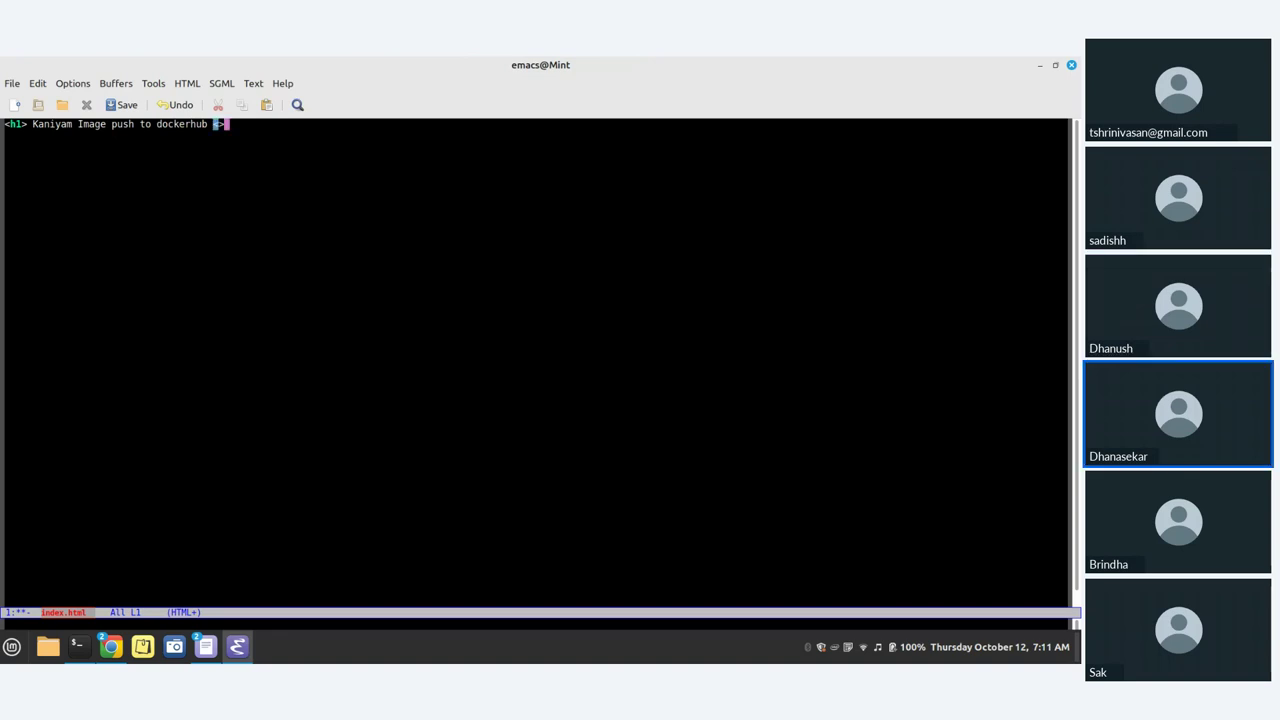
key(BackSpace)
text(h1)
key(Left)
key(Left)
key(Left)
text(/)
key(End)
key(ctrl+s)
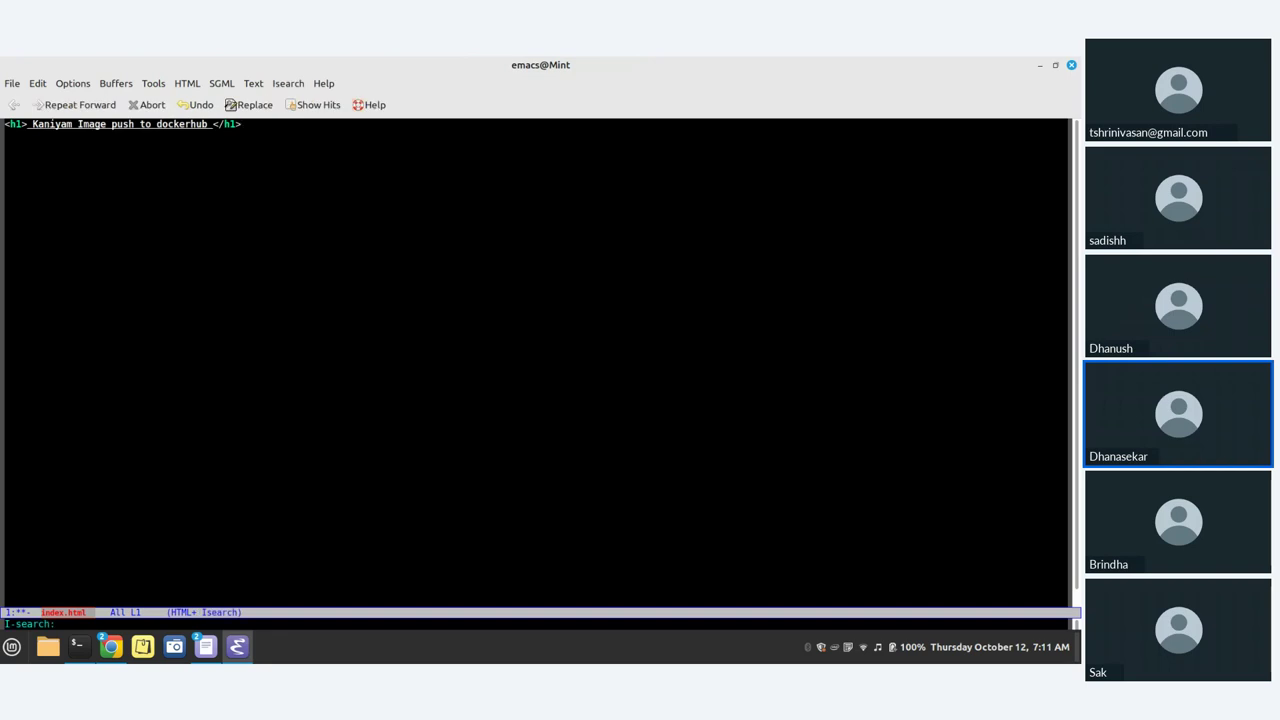
click(12, 84)
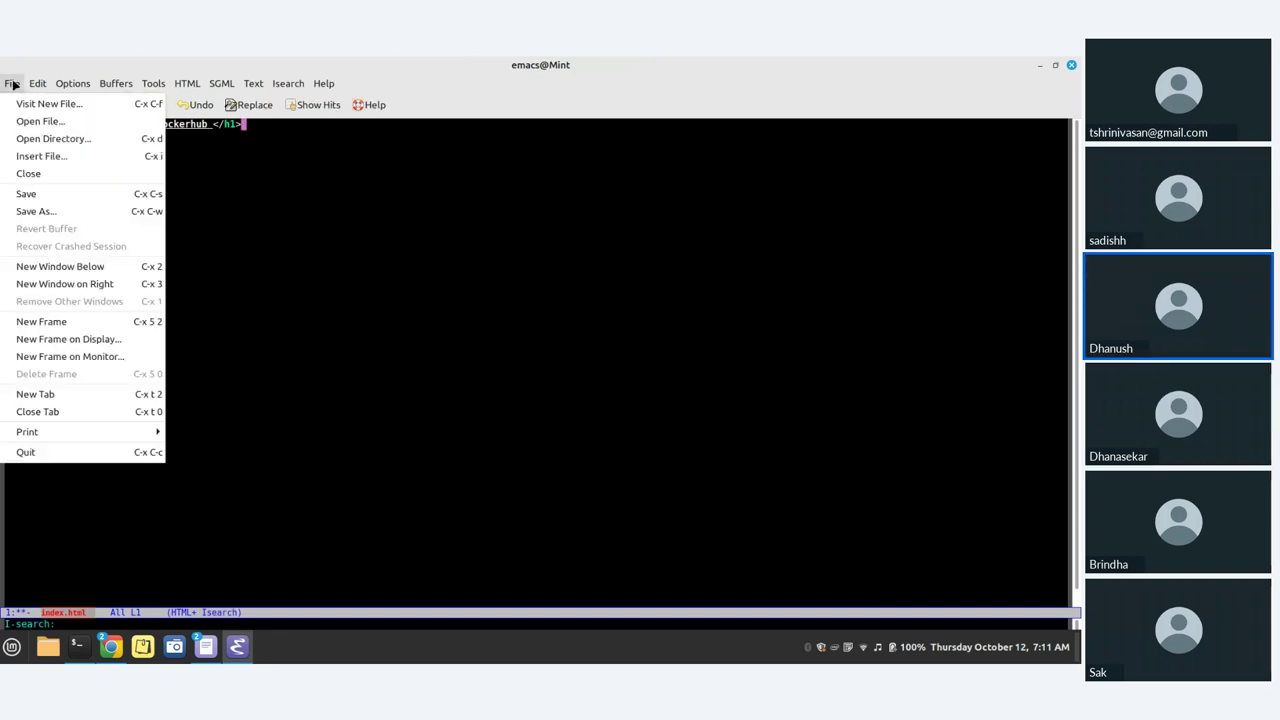
click(39, 195)
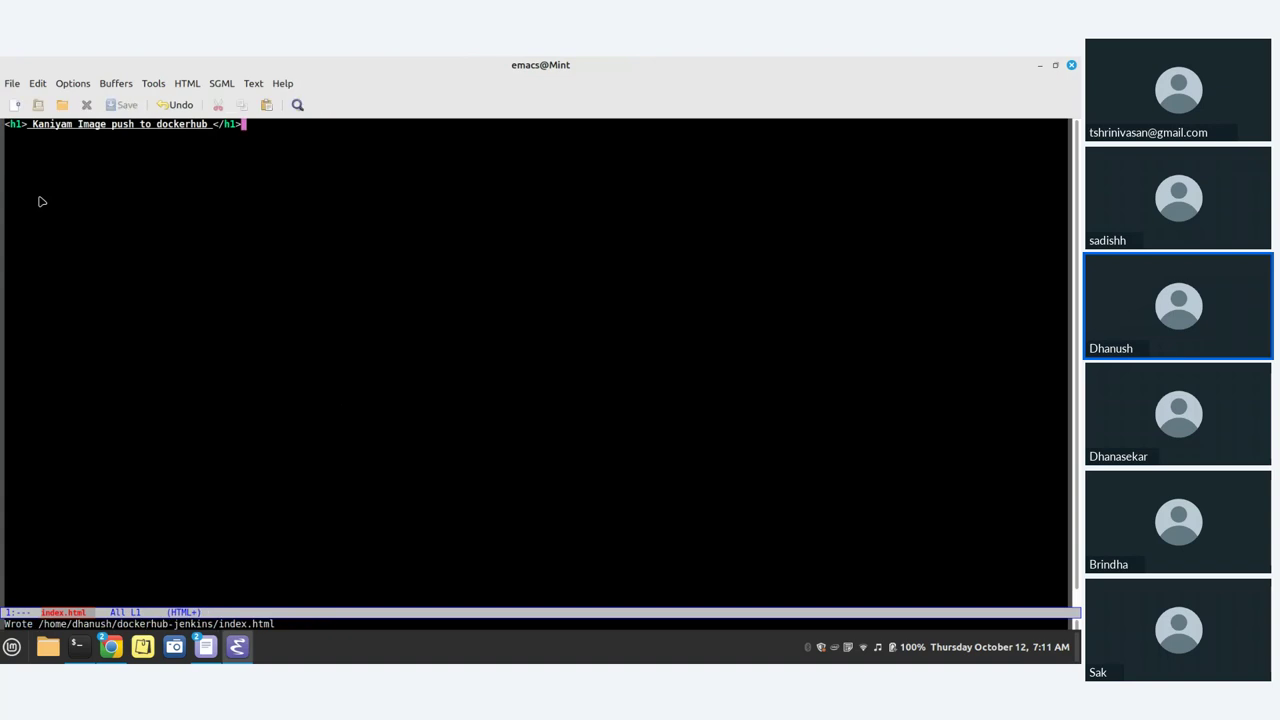
Step: Close Emacs and run cat index.html to print the heading
click(1071, 65)
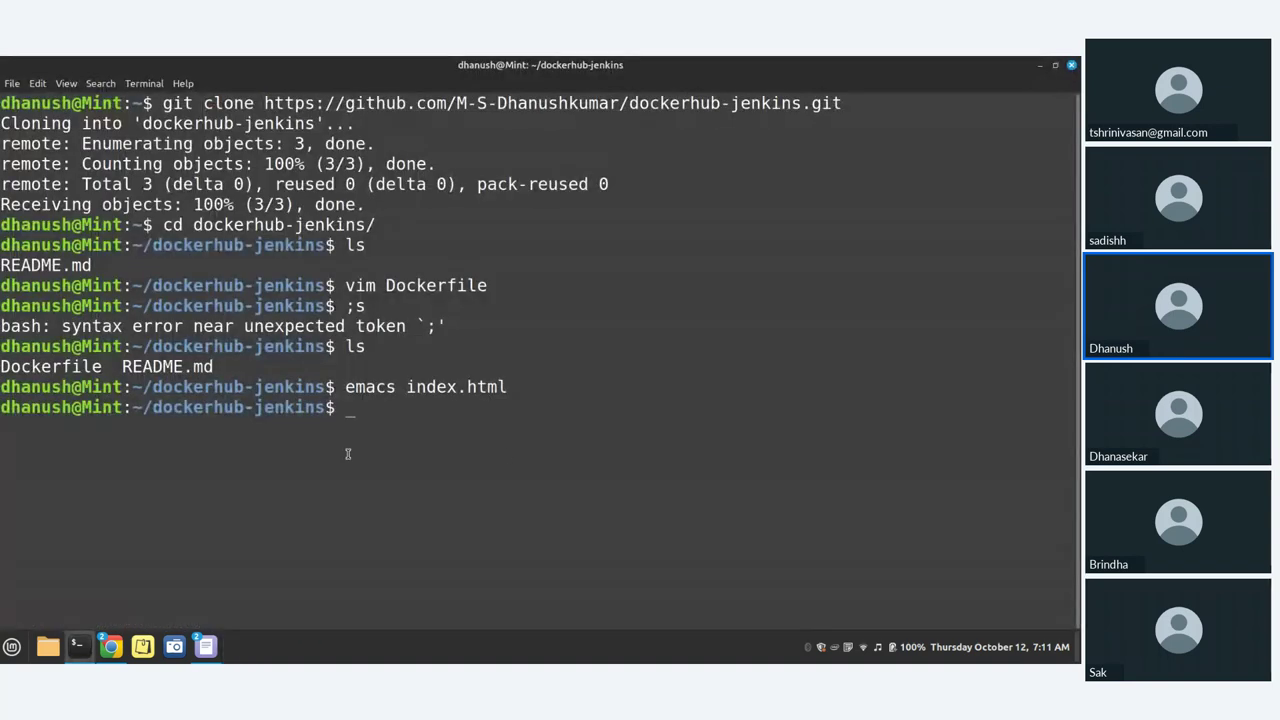
key(Up)
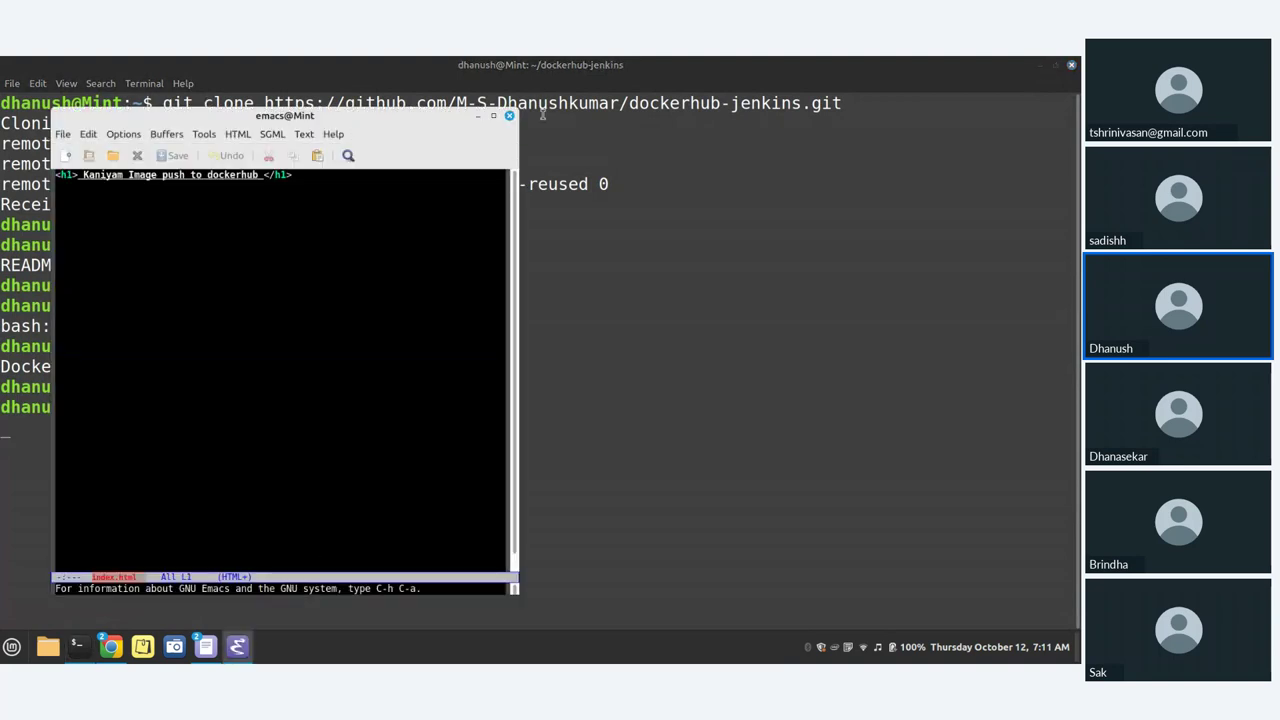
click(508, 115)
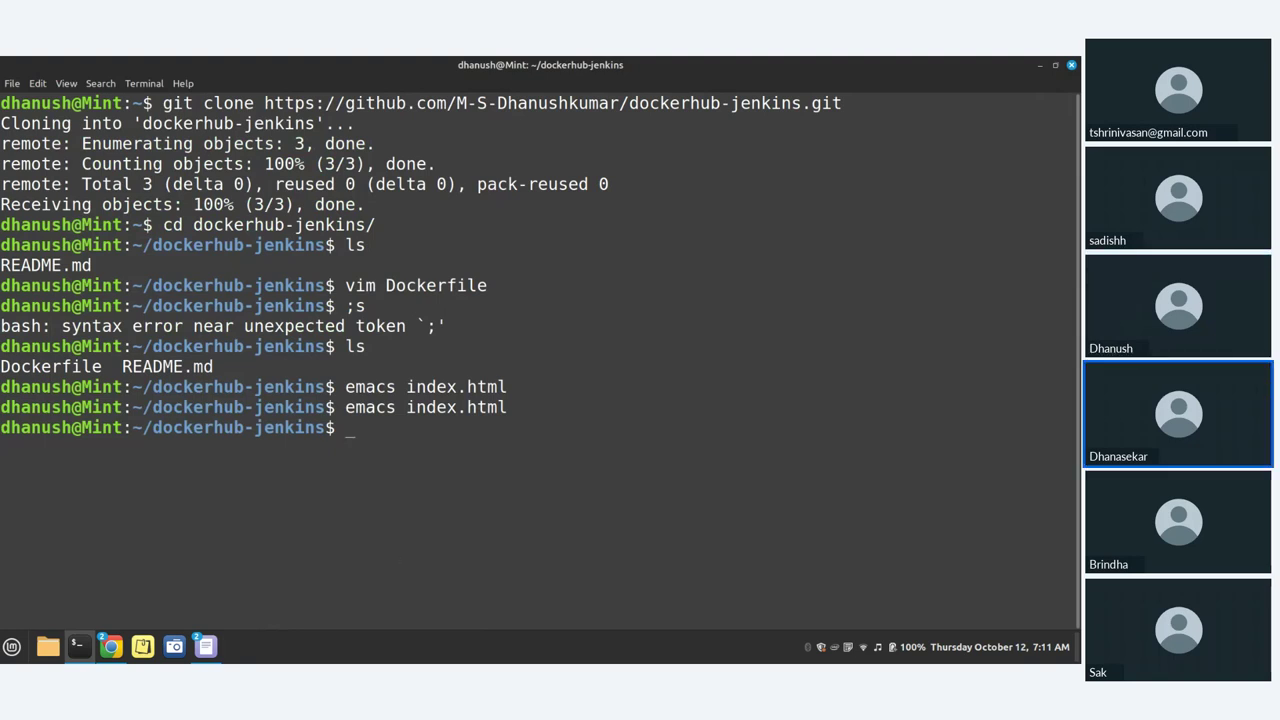
text(cat index)
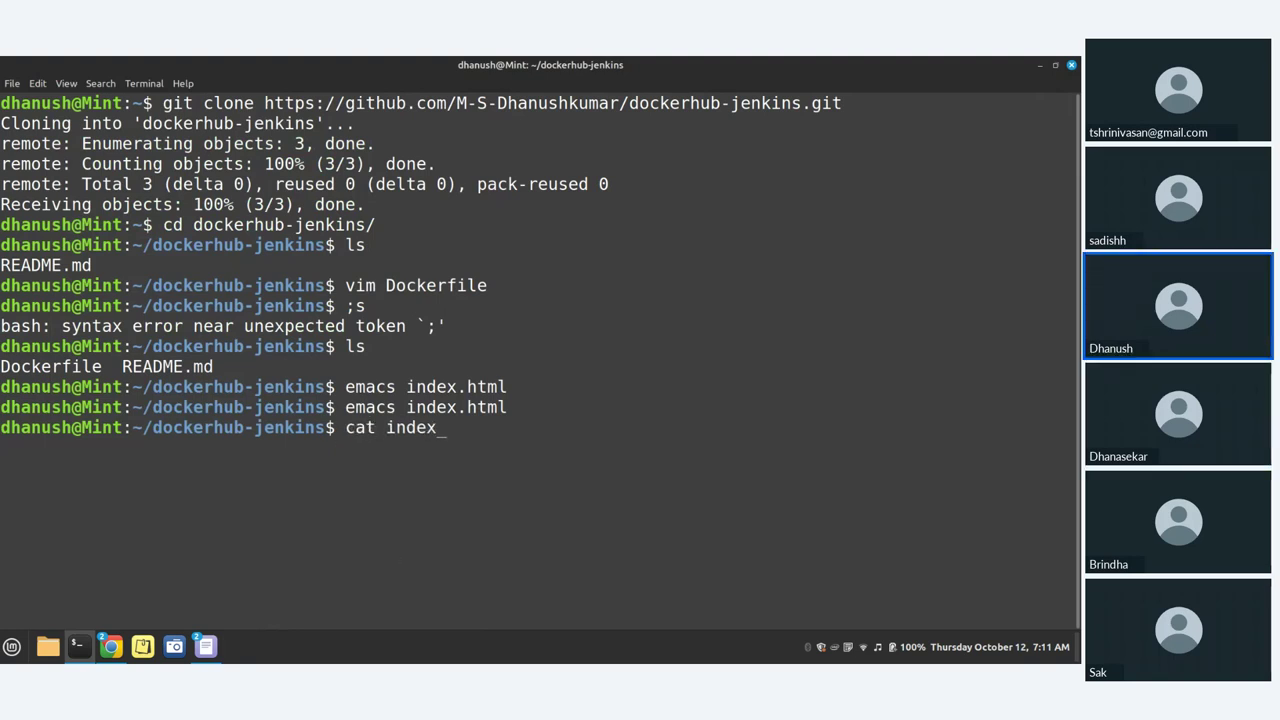
key(Tab)
key(Return)
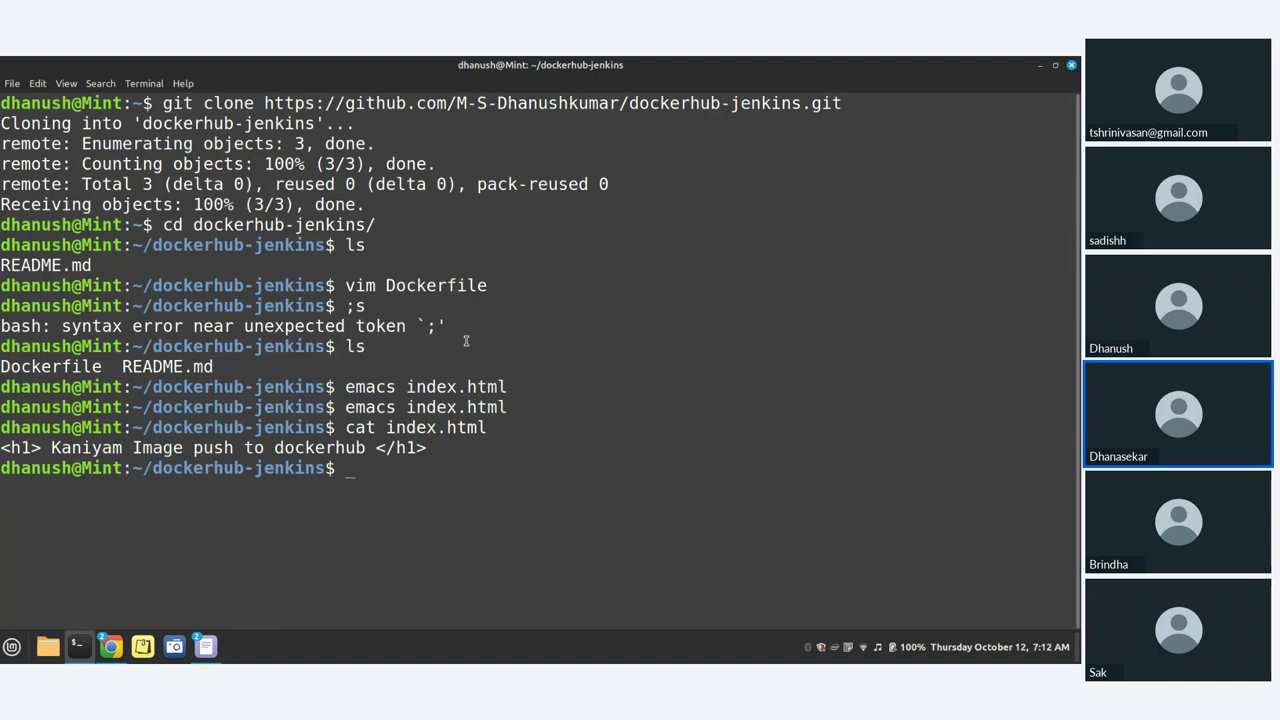
Step: Bring Chrome forward and reload the Docker Hub repositories page
mouse_move(122, 643)
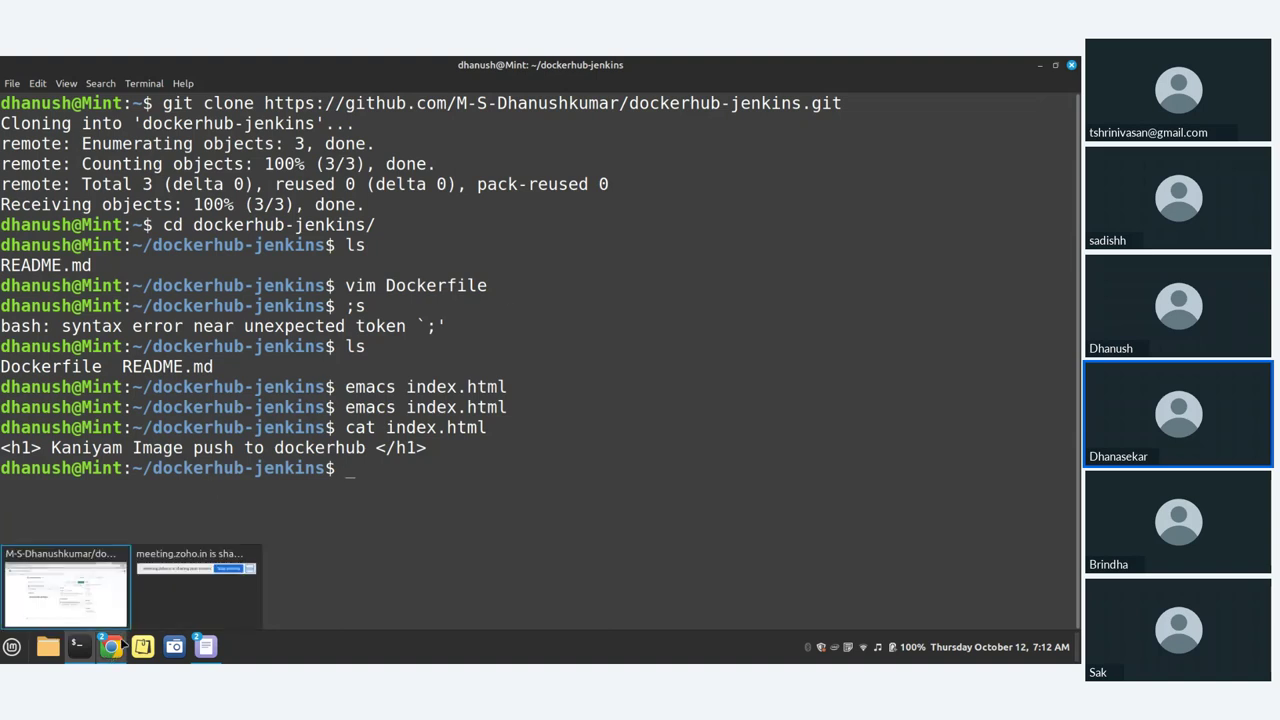
click(66, 590)
click(740, 65)
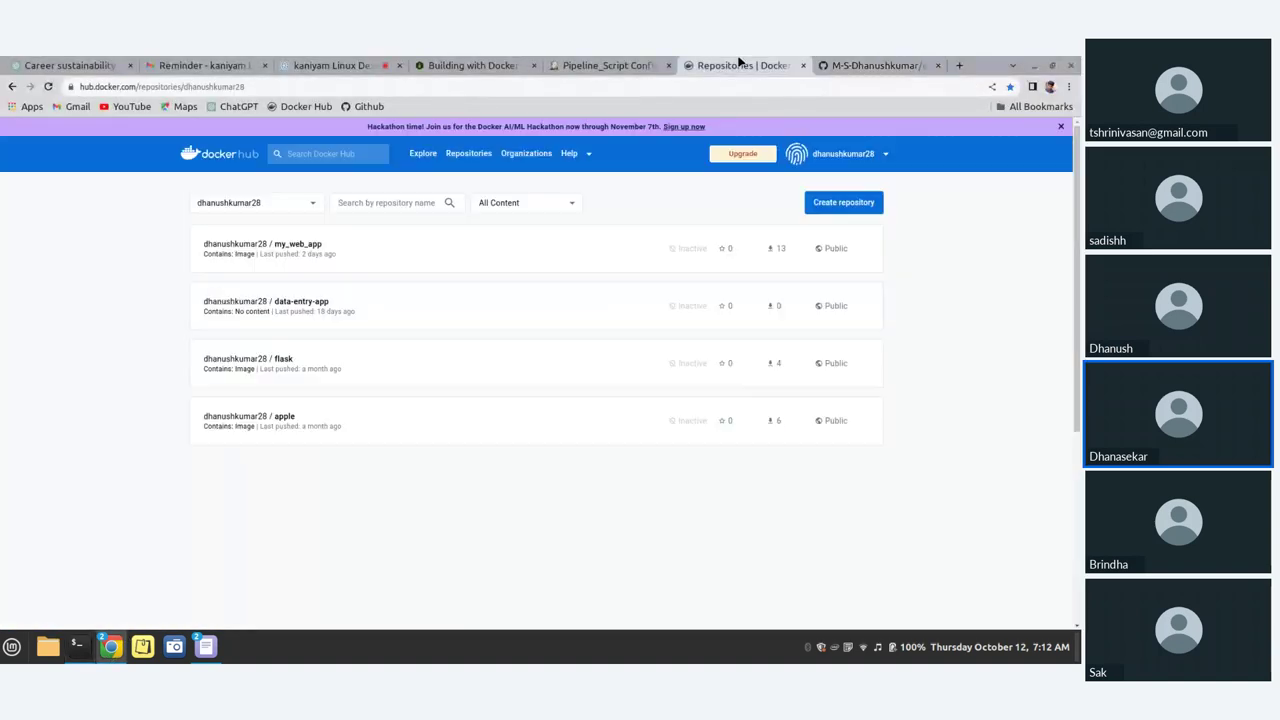
click(48, 86)
Step: Go to Account Settings from the username menu and open the Security section
click(843, 156)
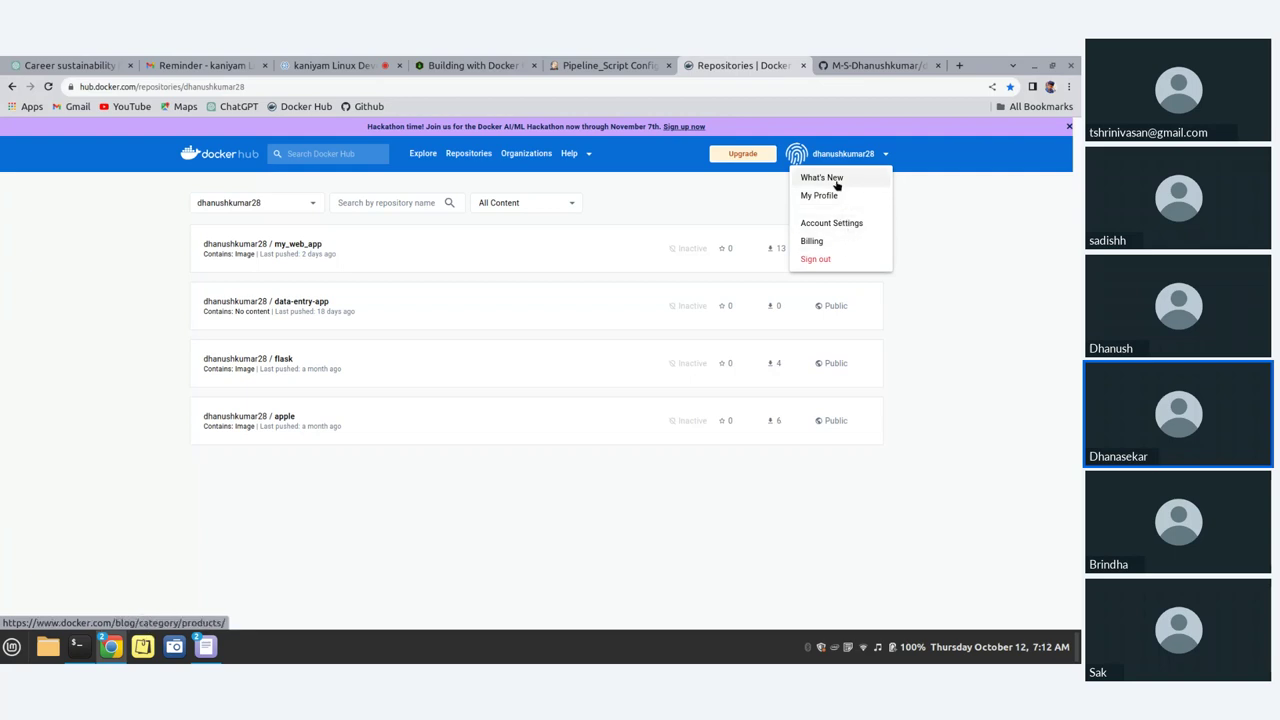
click(841, 224)
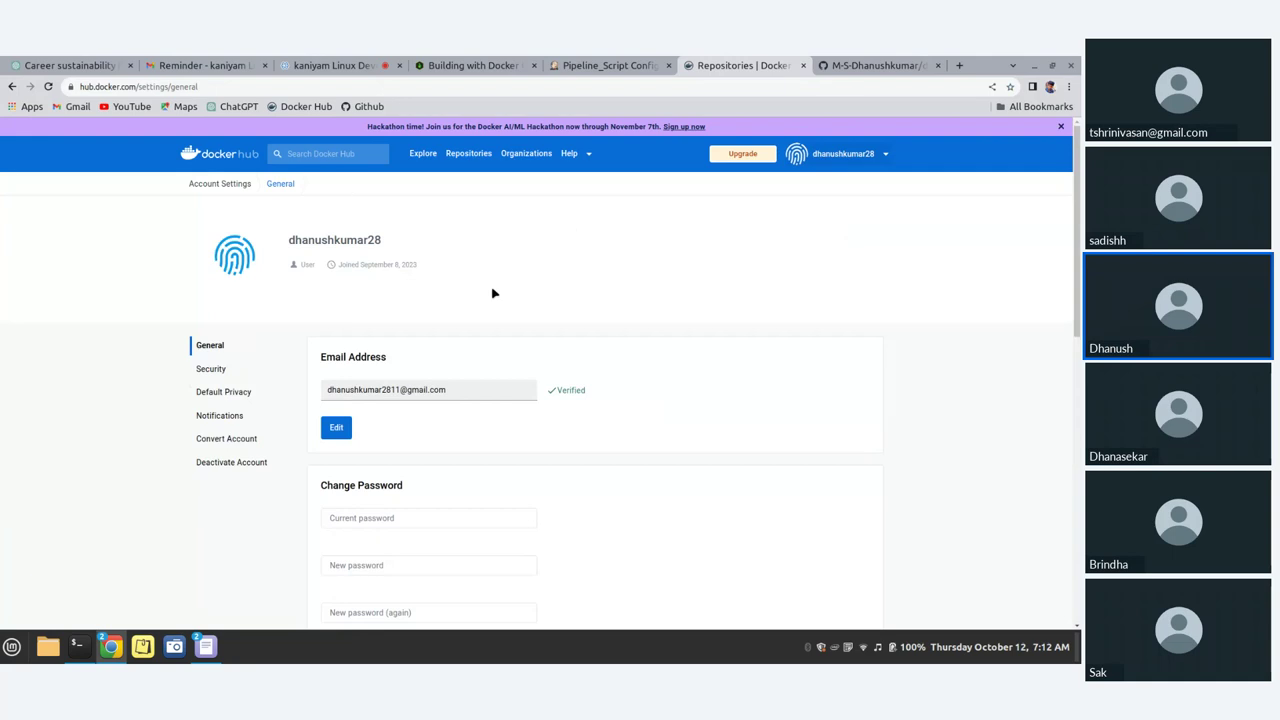
scroll(495, 306, down, 2)
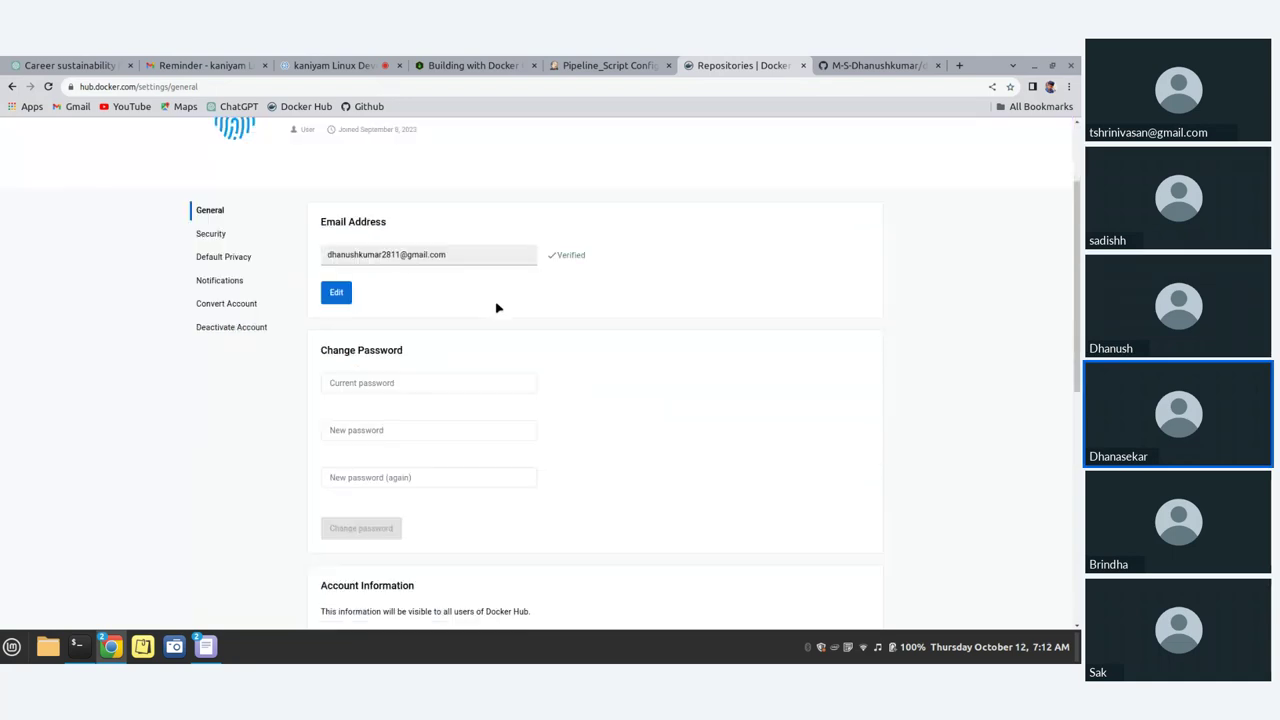
click(241, 238)
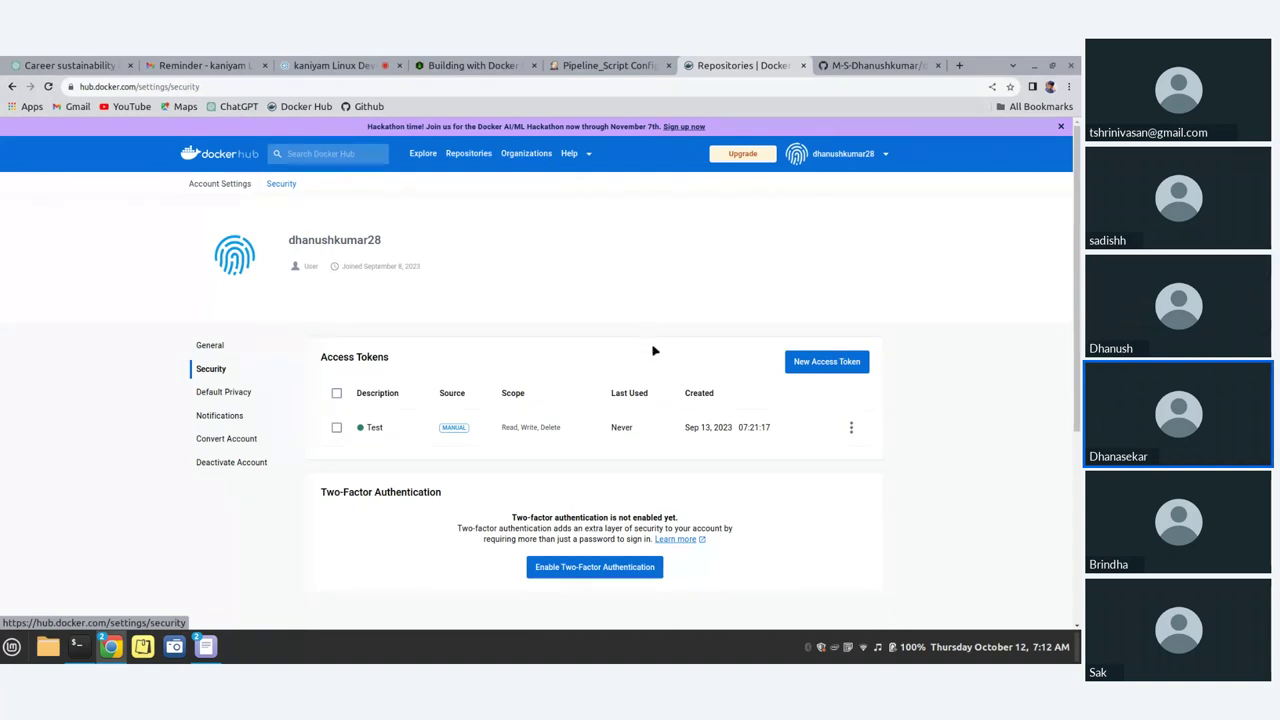
scroll(654, 360, down, 1)
scroll(654, 370, up, 1)
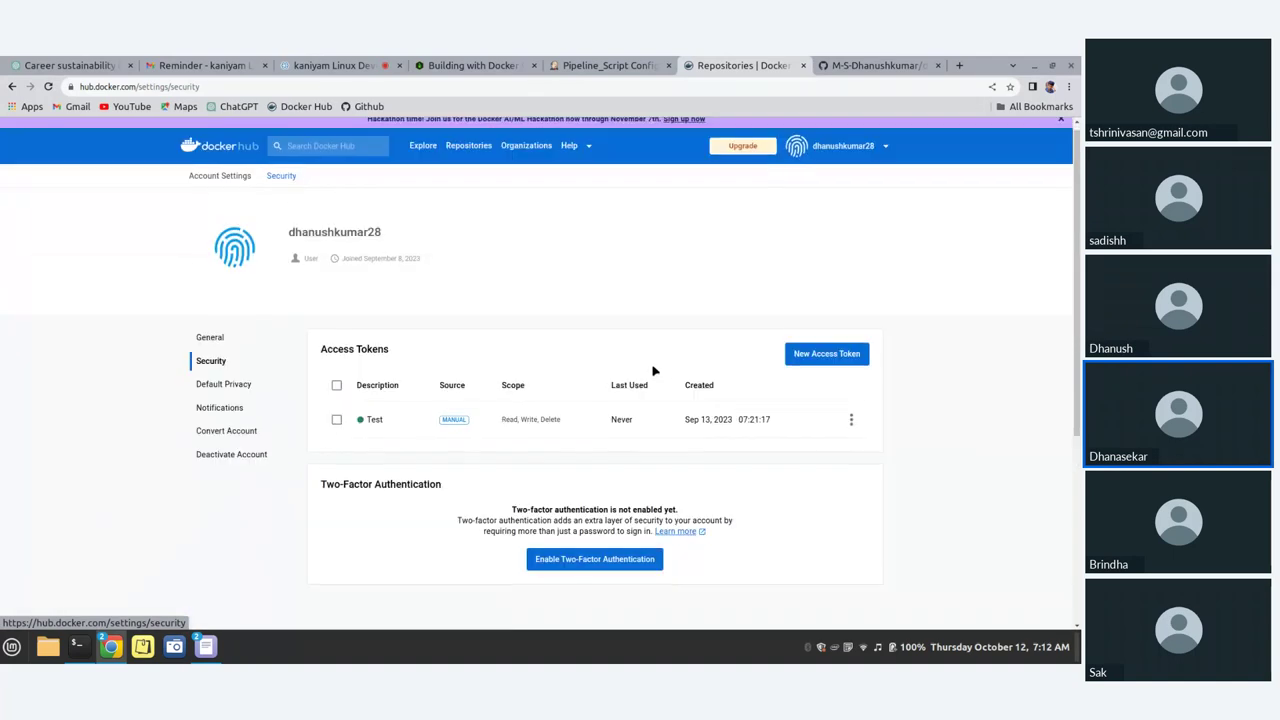
Step: Generate a Docker Hub access token described 'Jenkins' with Read, Write, Delete permissions and copy it
click(826, 364)
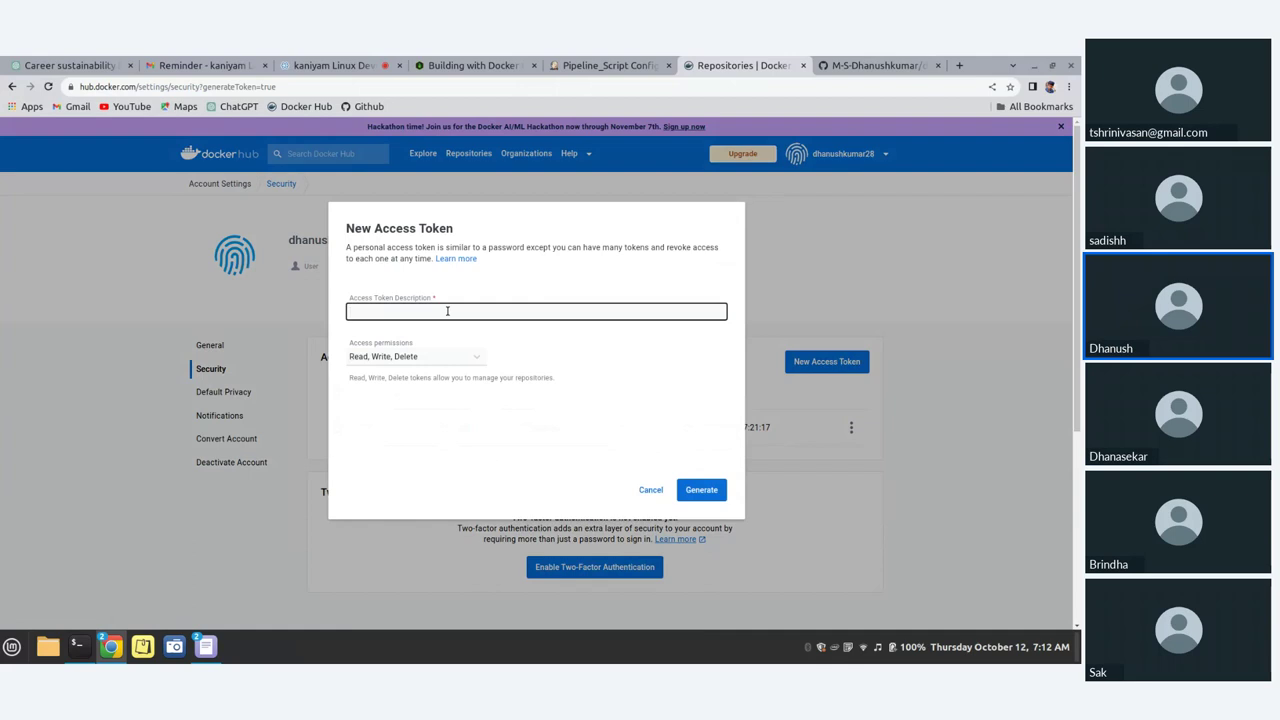
text(Jenkins)
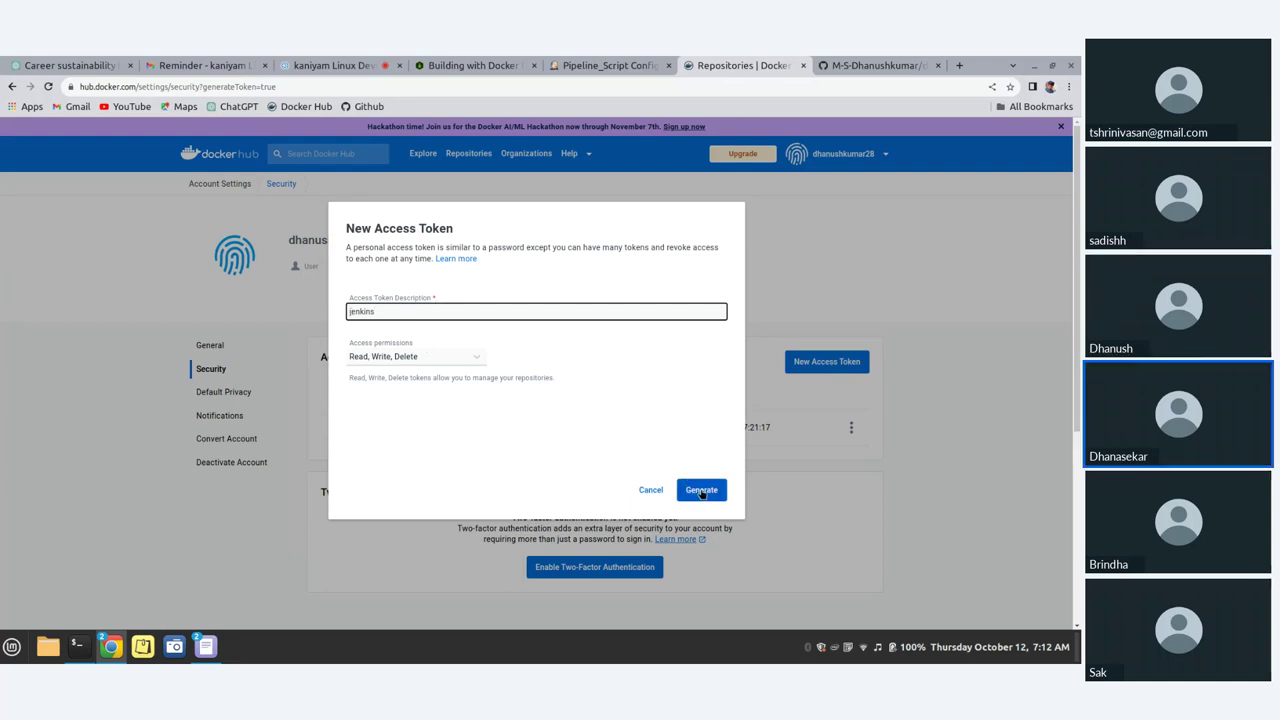
click(466, 360)
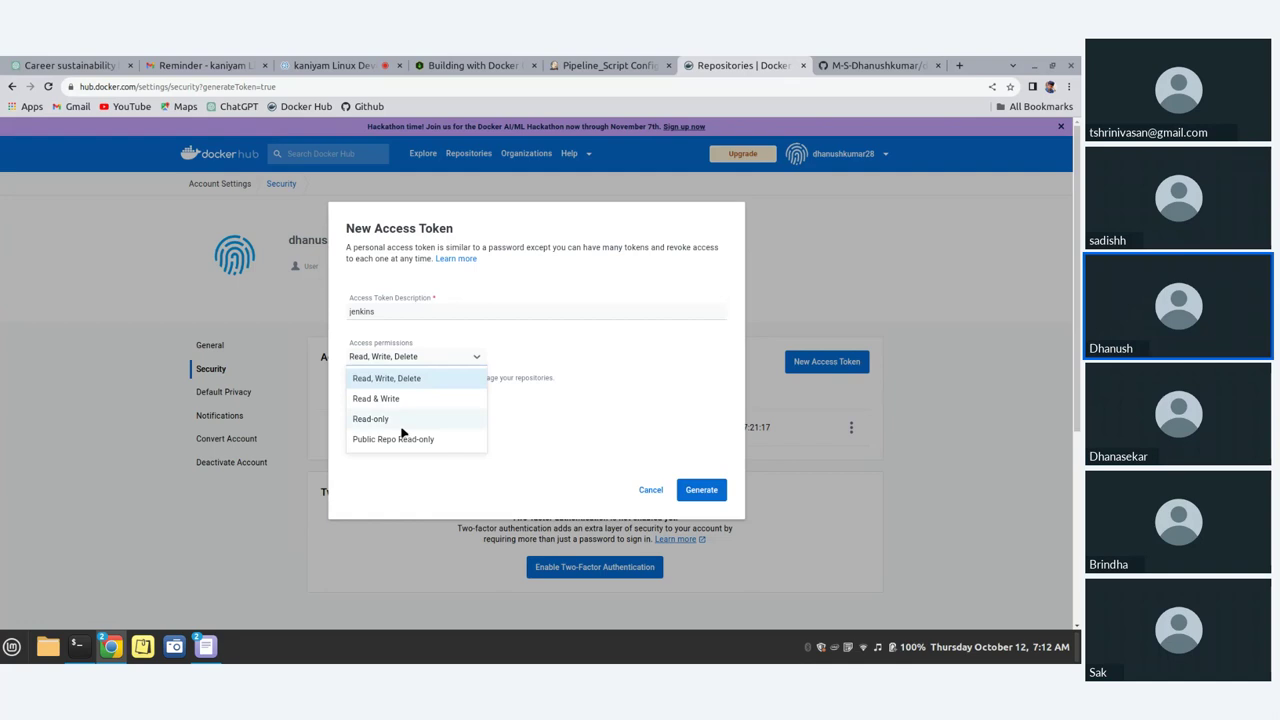
click(415, 377)
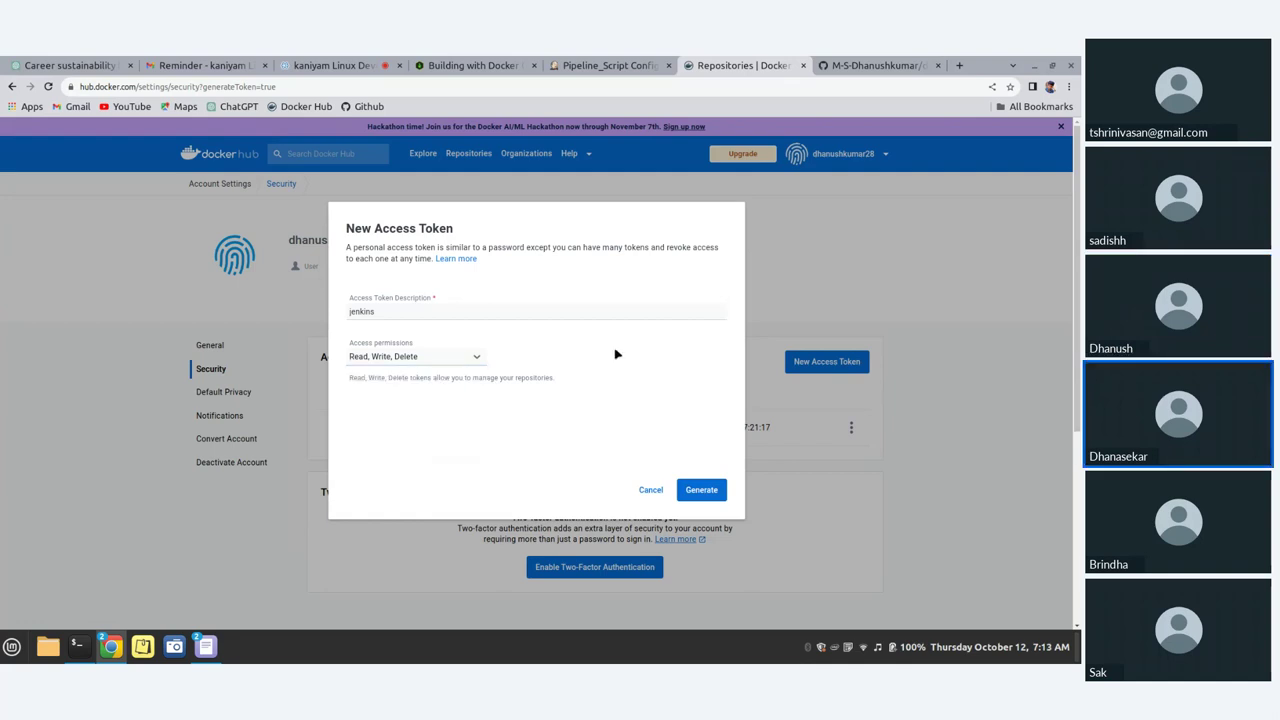
click(482, 359)
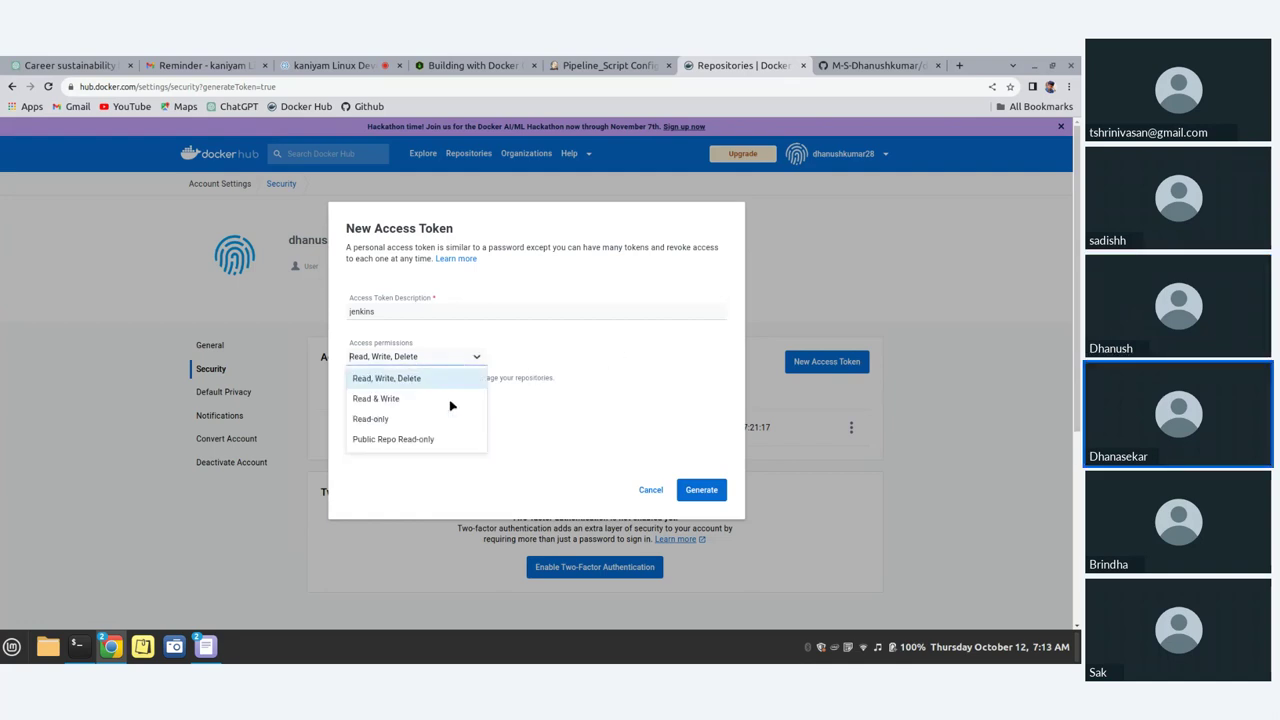
click(410, 381)
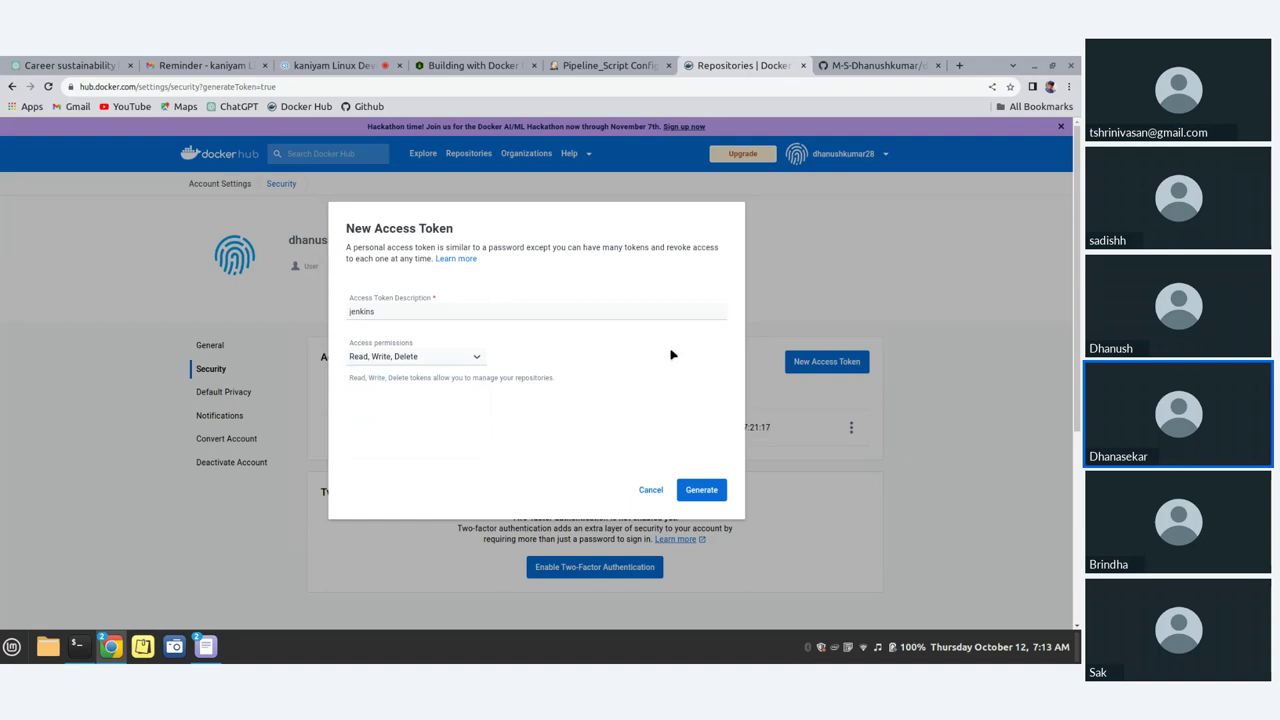
click(710, 494)
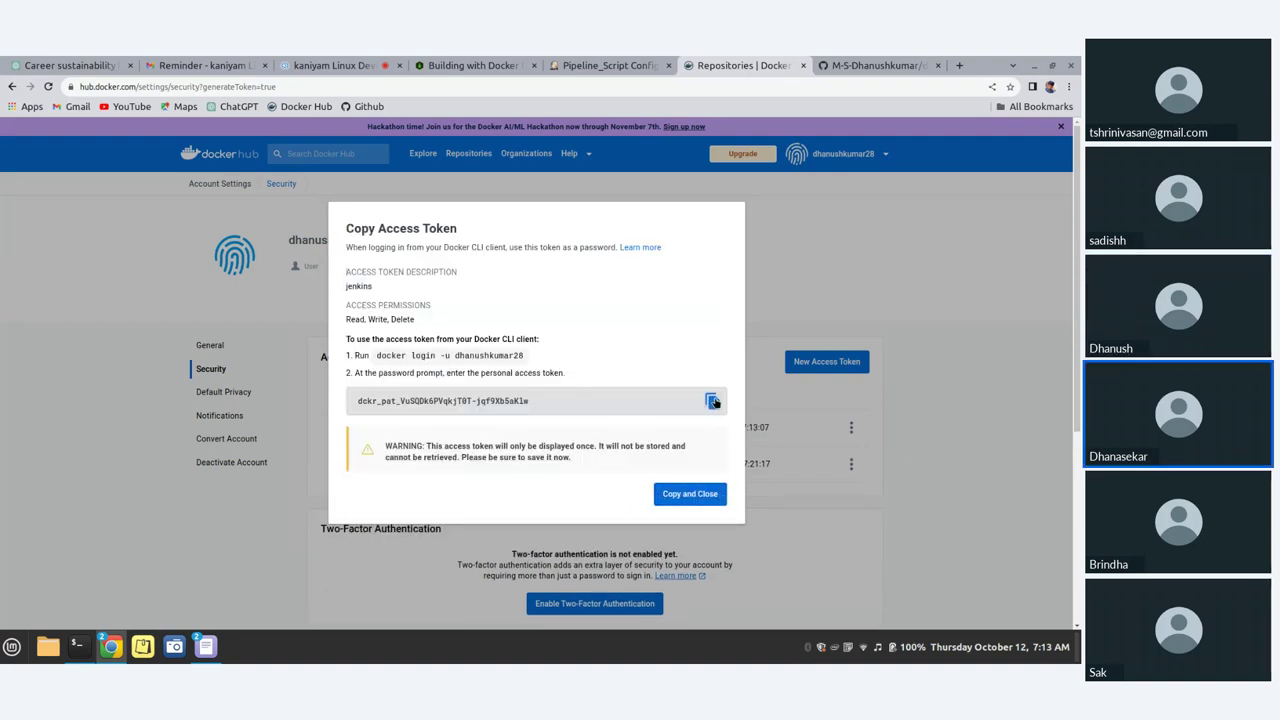
click(712, 401)
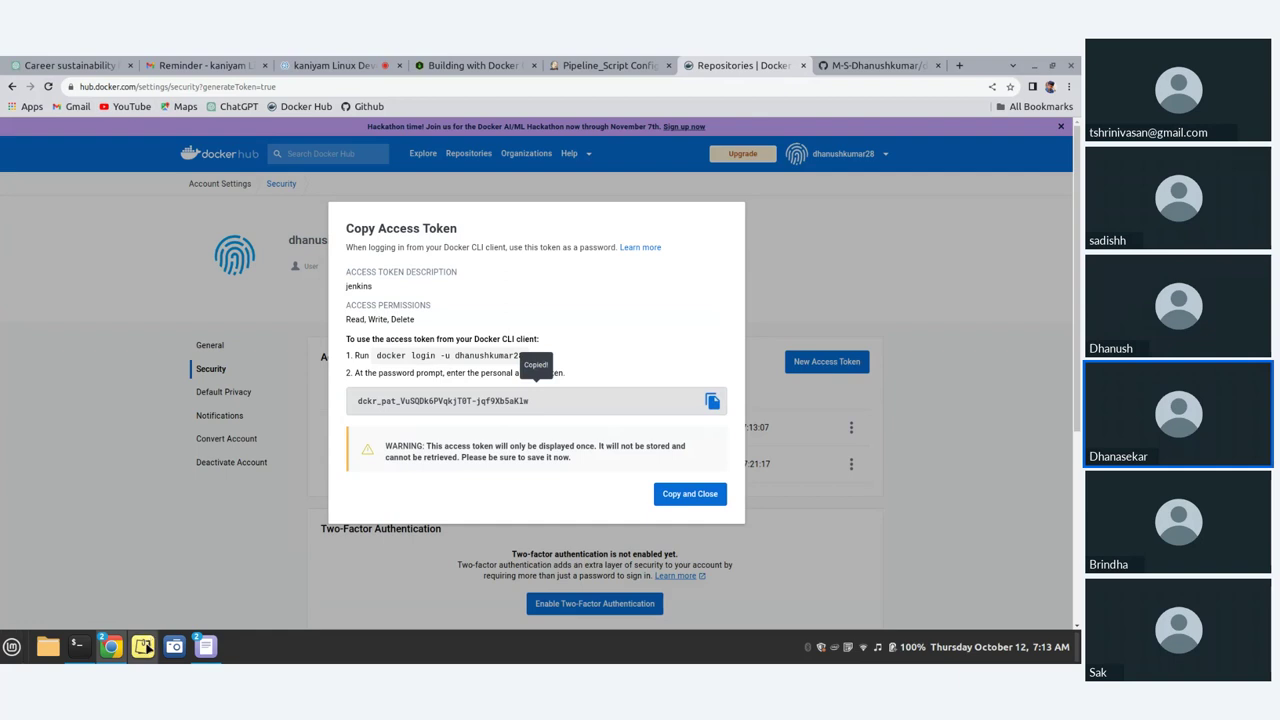
click(142, 647)
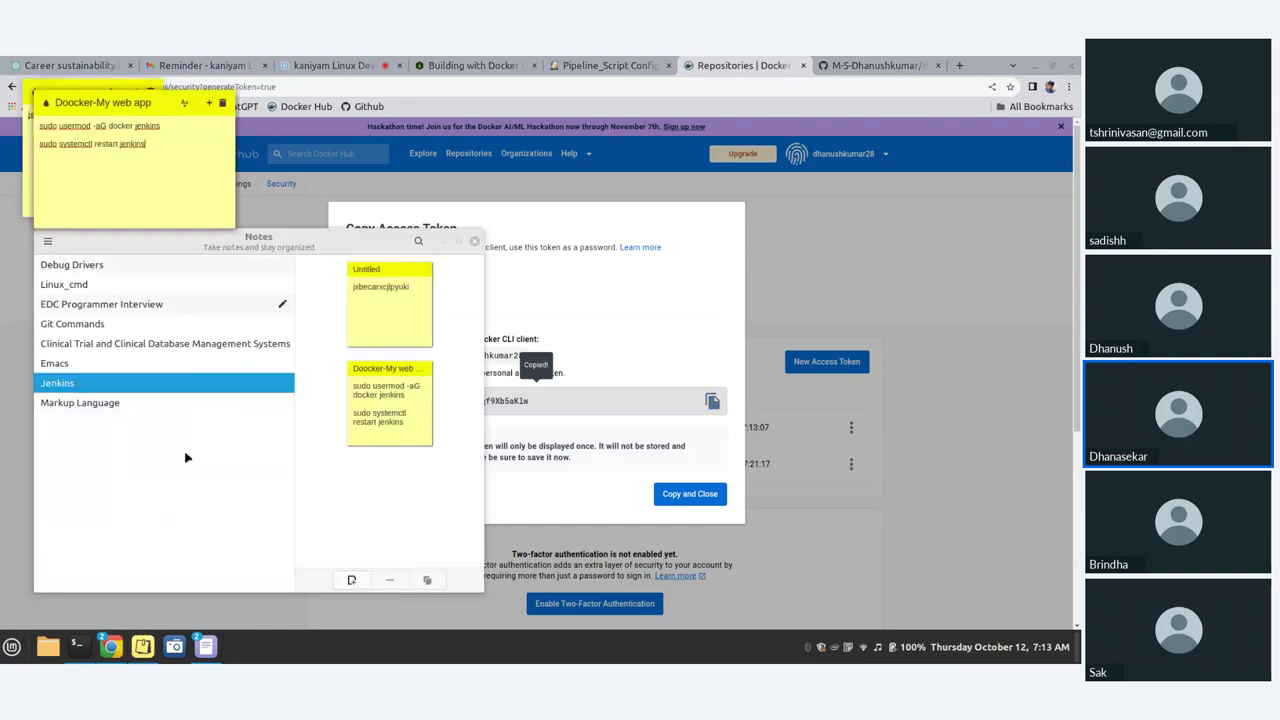
Step: Paste the copied access token into a new sticky note in the Jenkins notes group
click(209, 104)
click(386, 505)
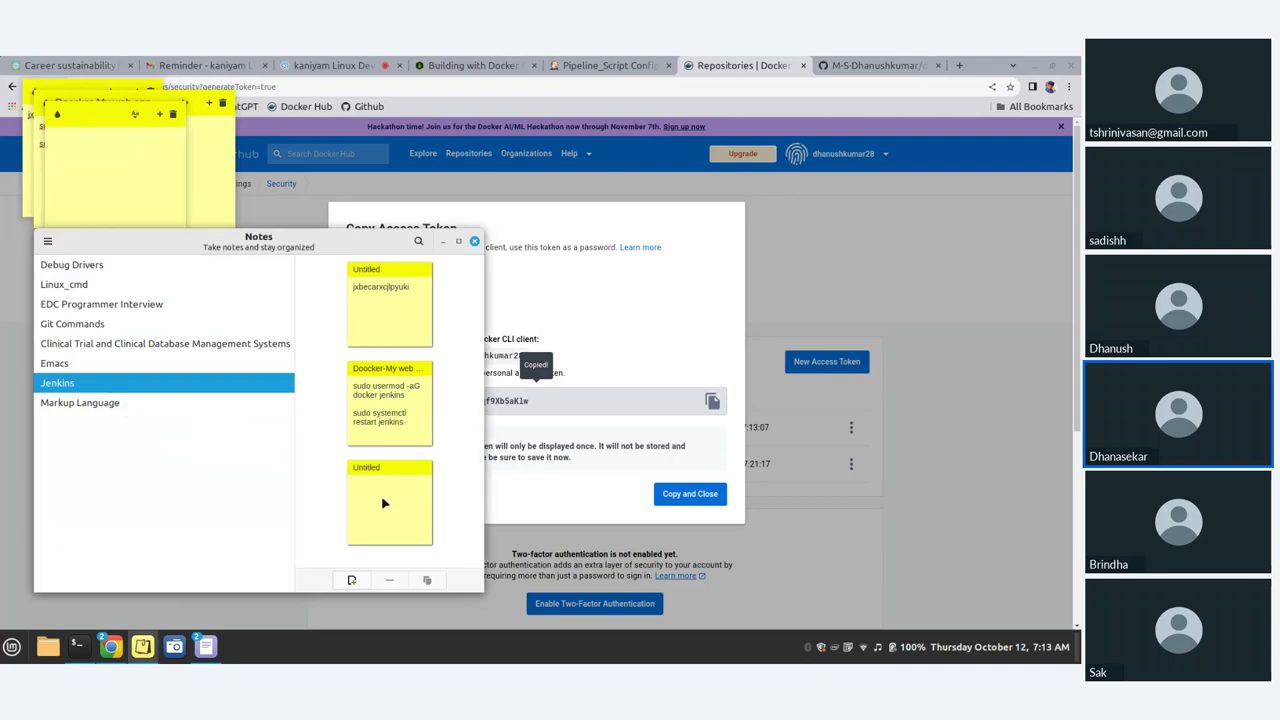
click(140, 175)
key(ctrl+v)
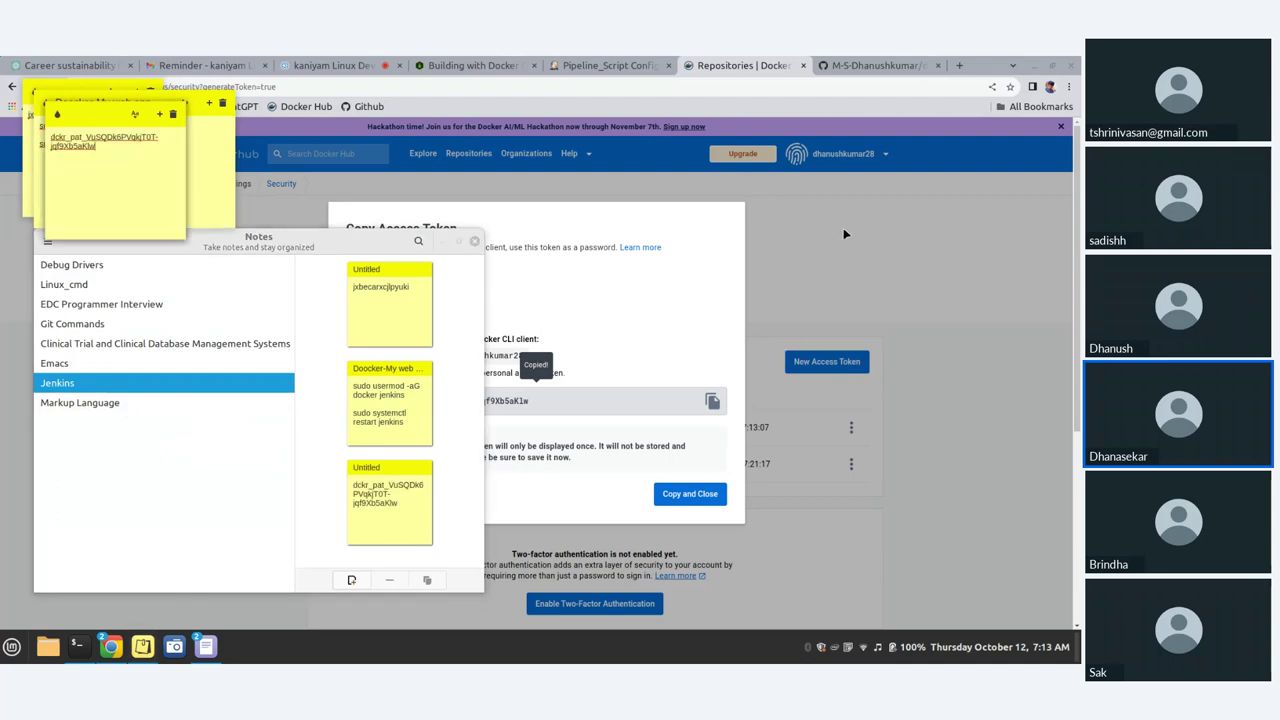
click(263, 506)
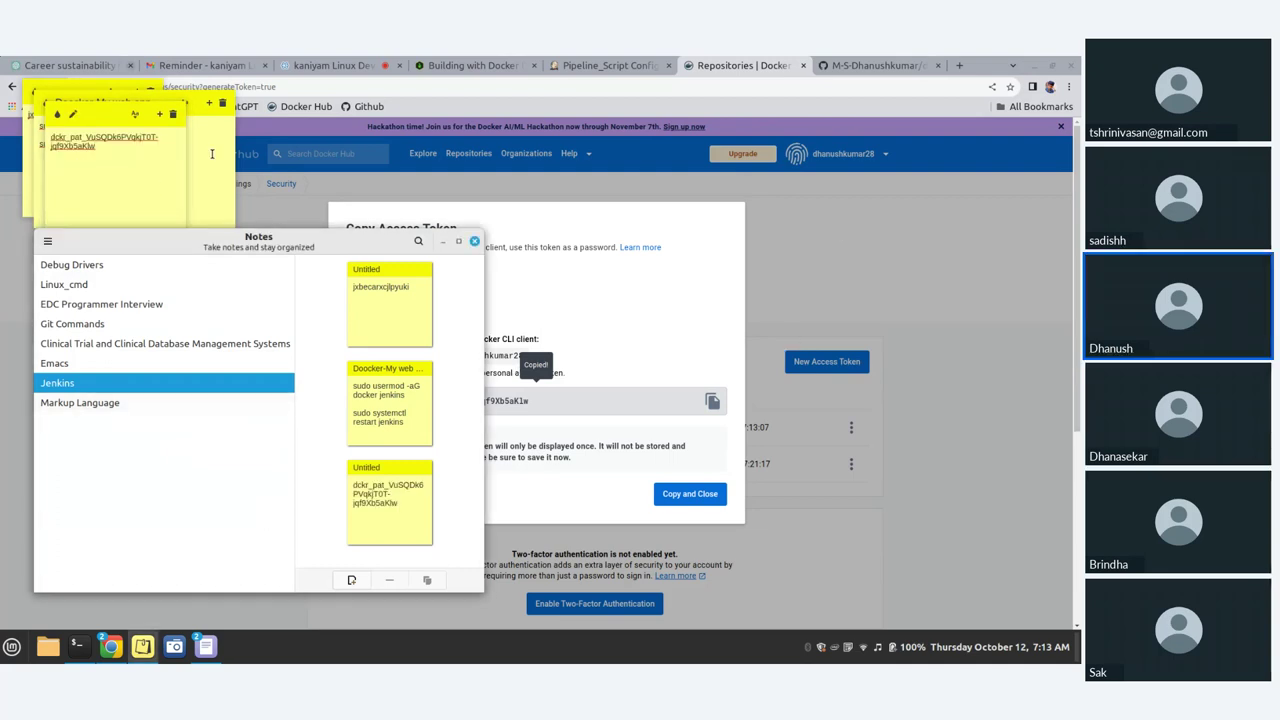
click(88, 365)
click(88, 402)
click(60, 383)
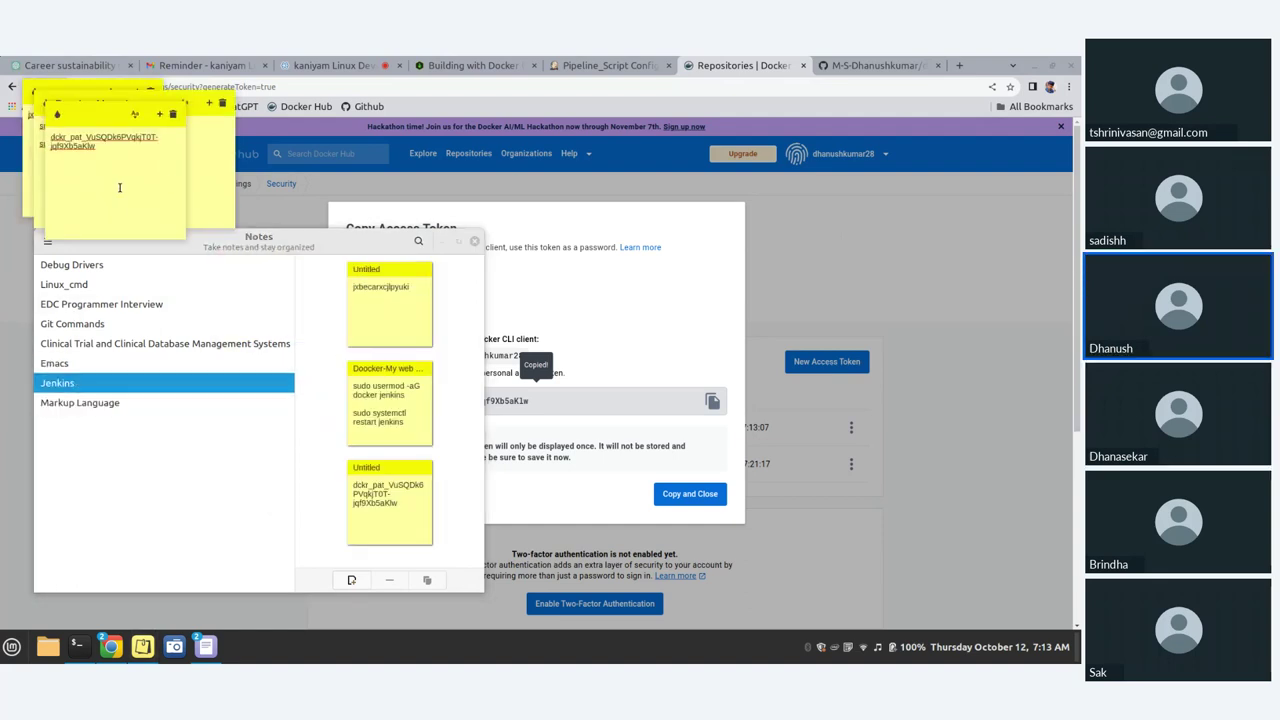
Step: Close Docker Hub's token dialog and paste the token into a new gedit document
click(960, 247)
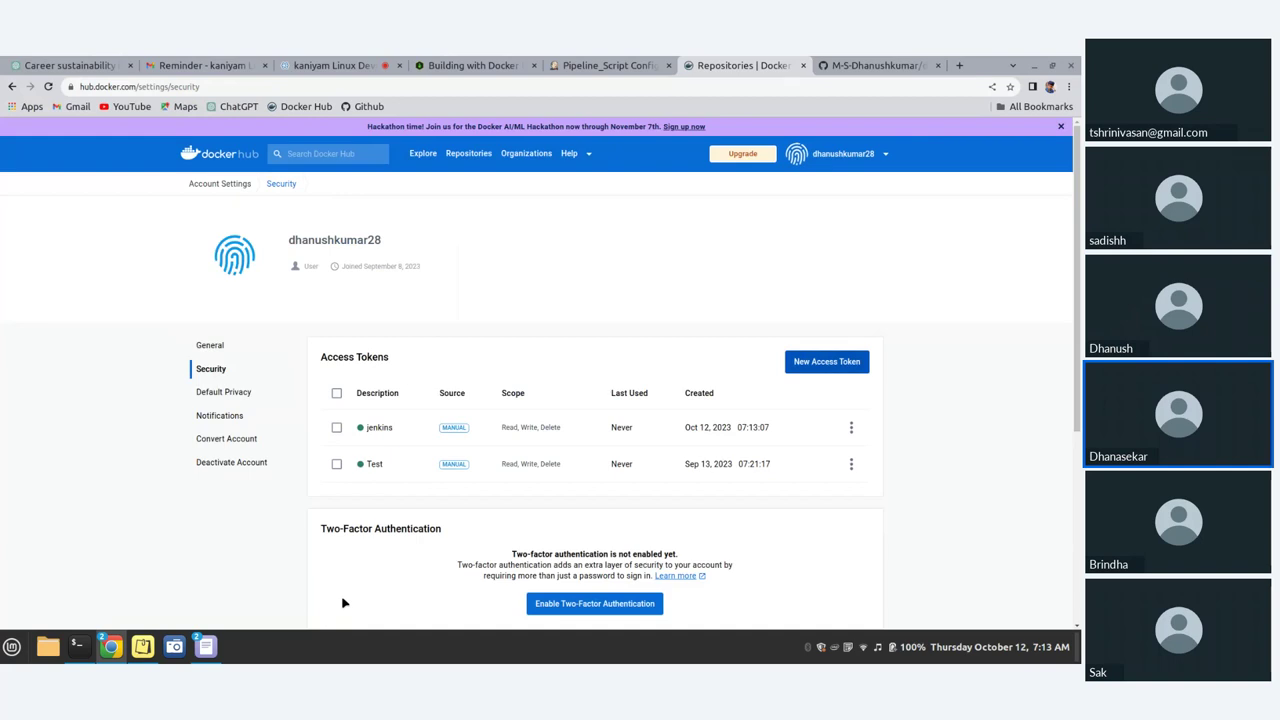
click(212, 650)
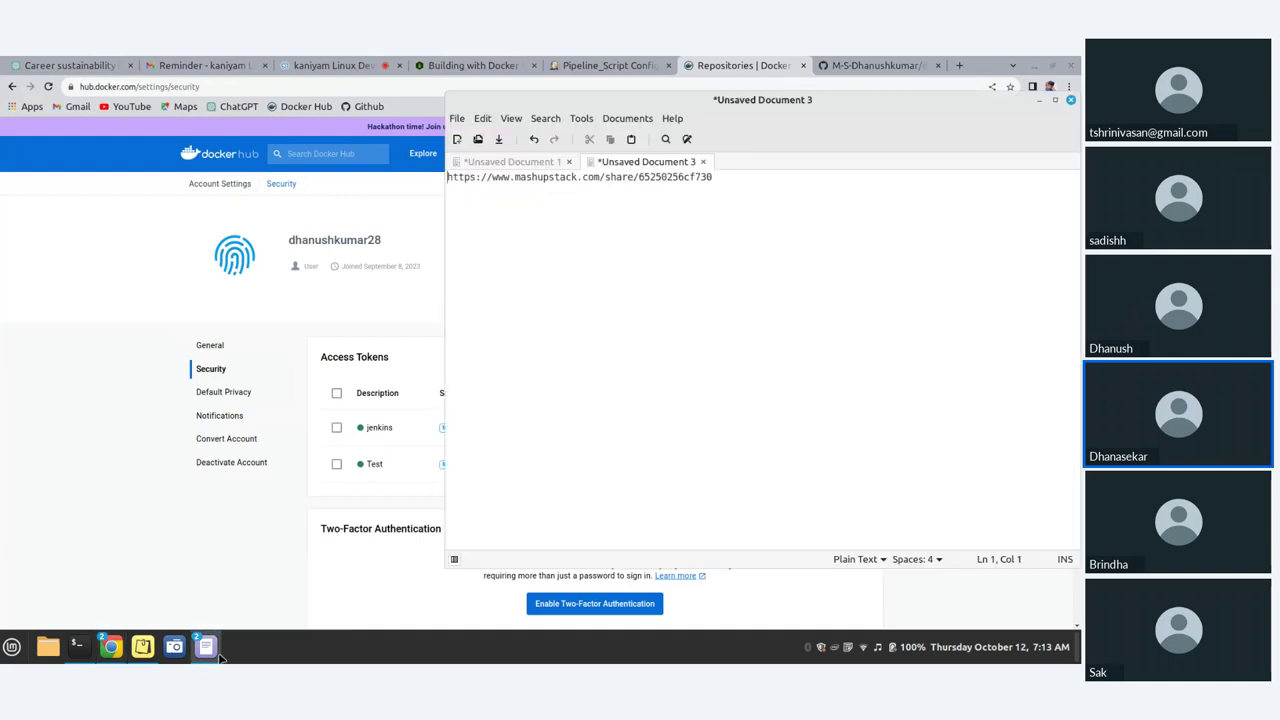
click(457, 139)
key(ctrl+v)
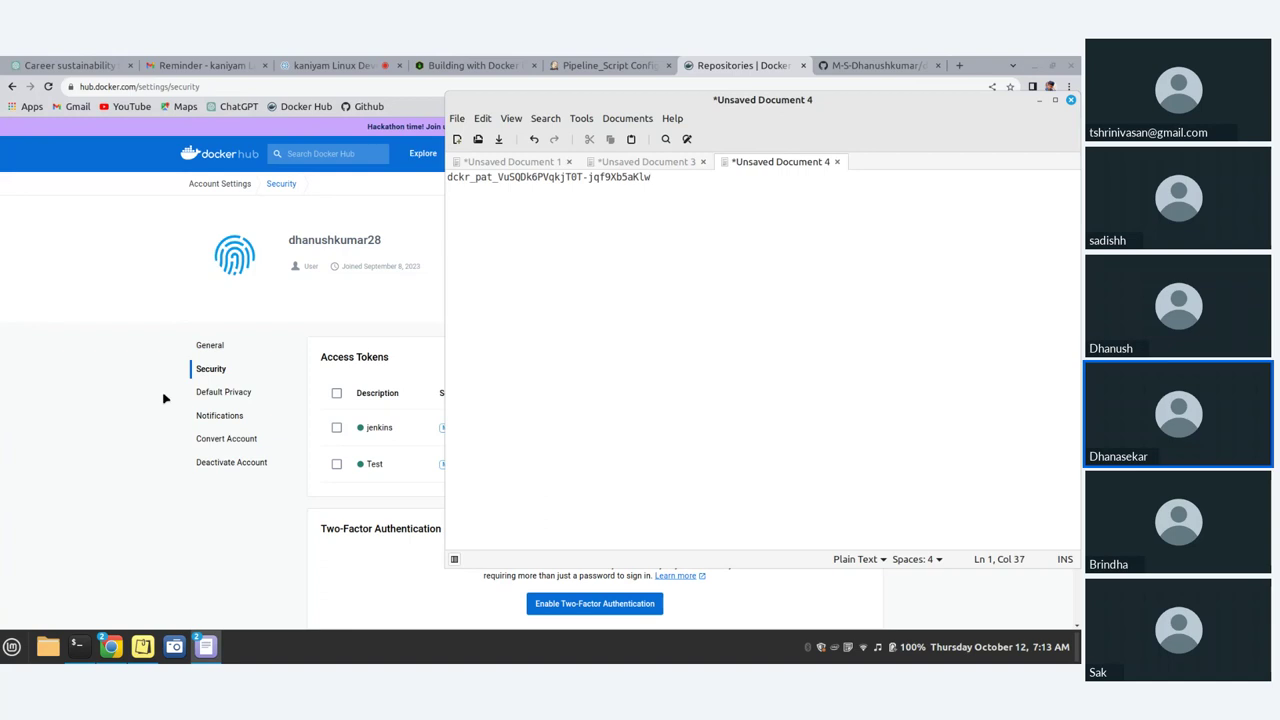
Step: Return to the Docker Hub security page, then switch to the Jenkins Pipeline_Script configuration tab
click(27, 418)
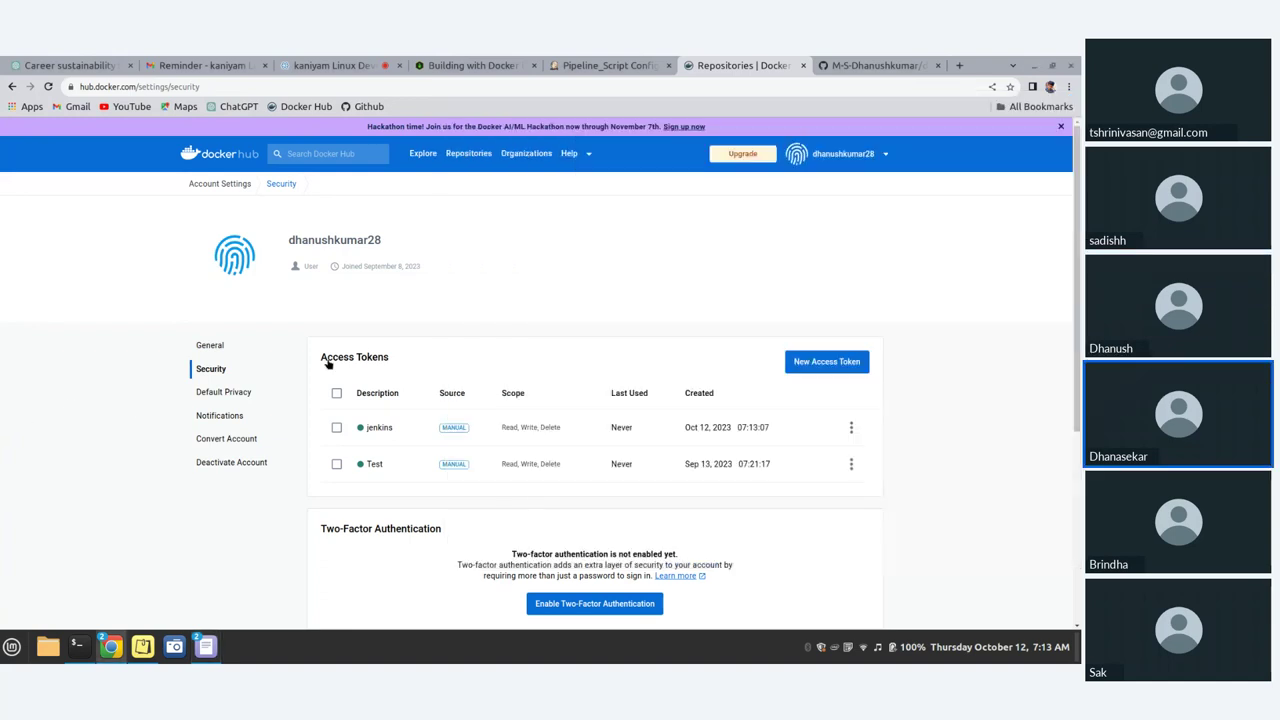
scroll(308, 426, down, 3)
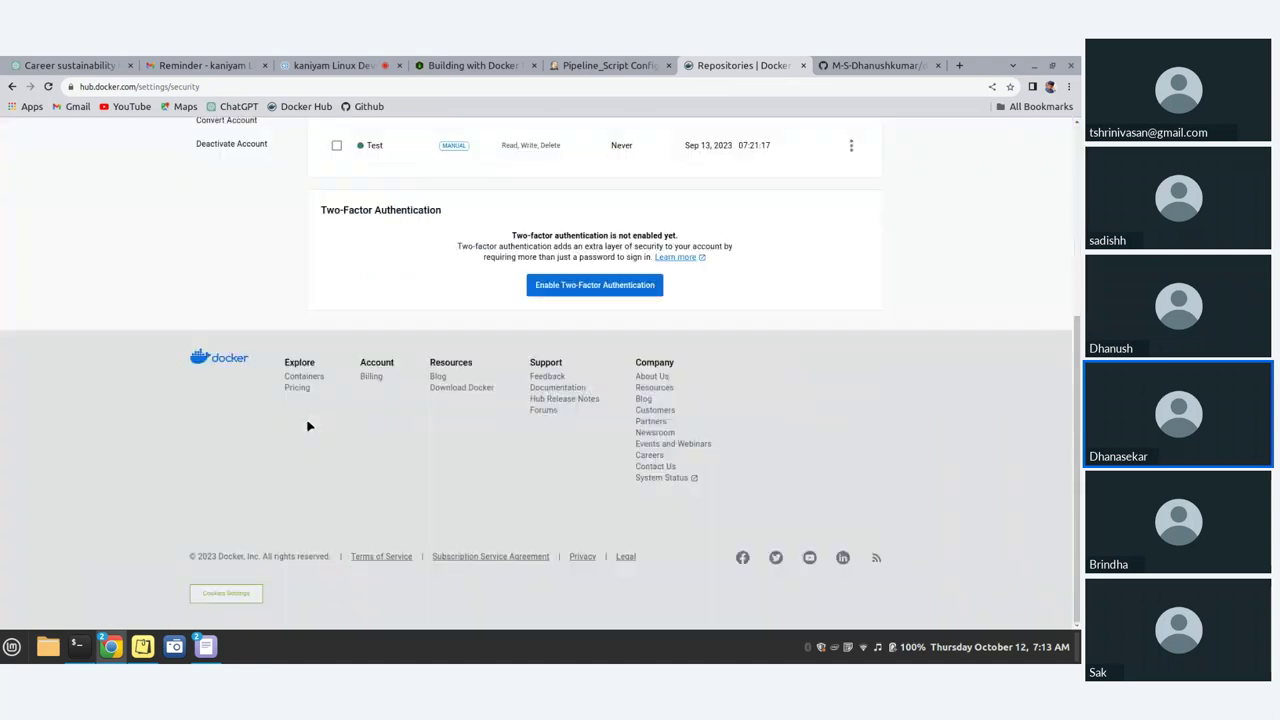
scroll(308, 426, up, 2)
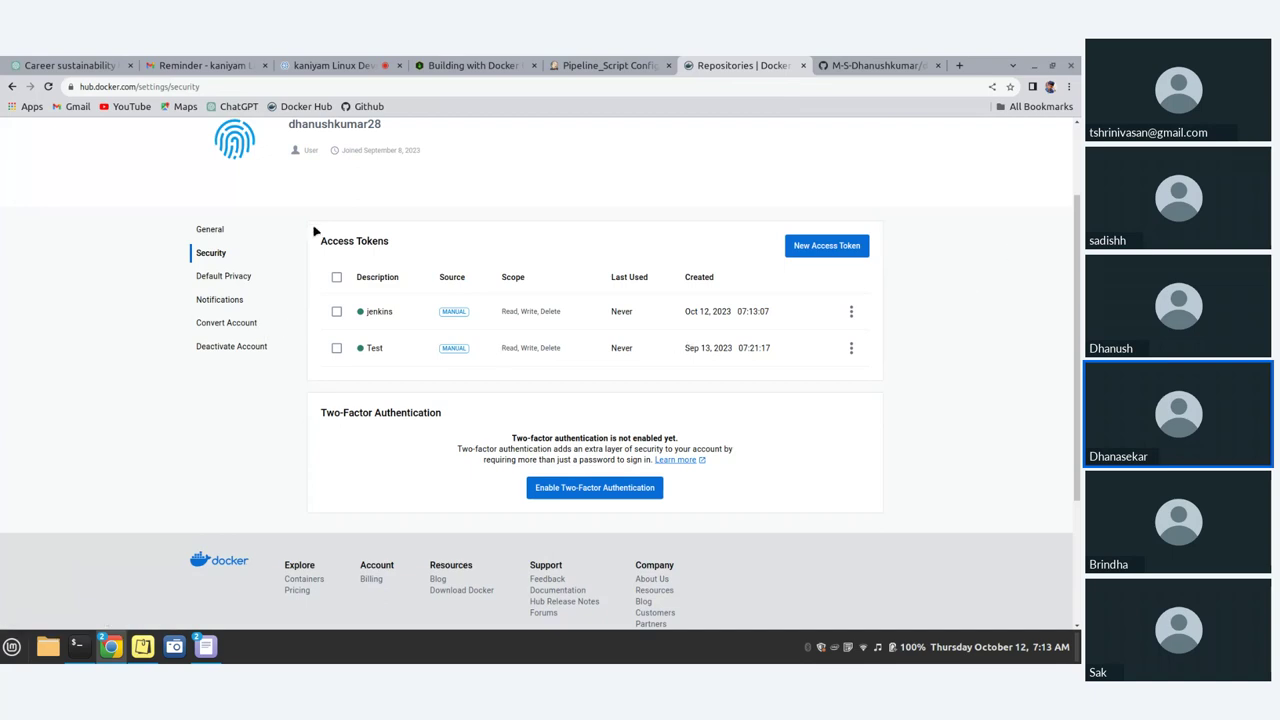
scroll(336, 362, up, 2)
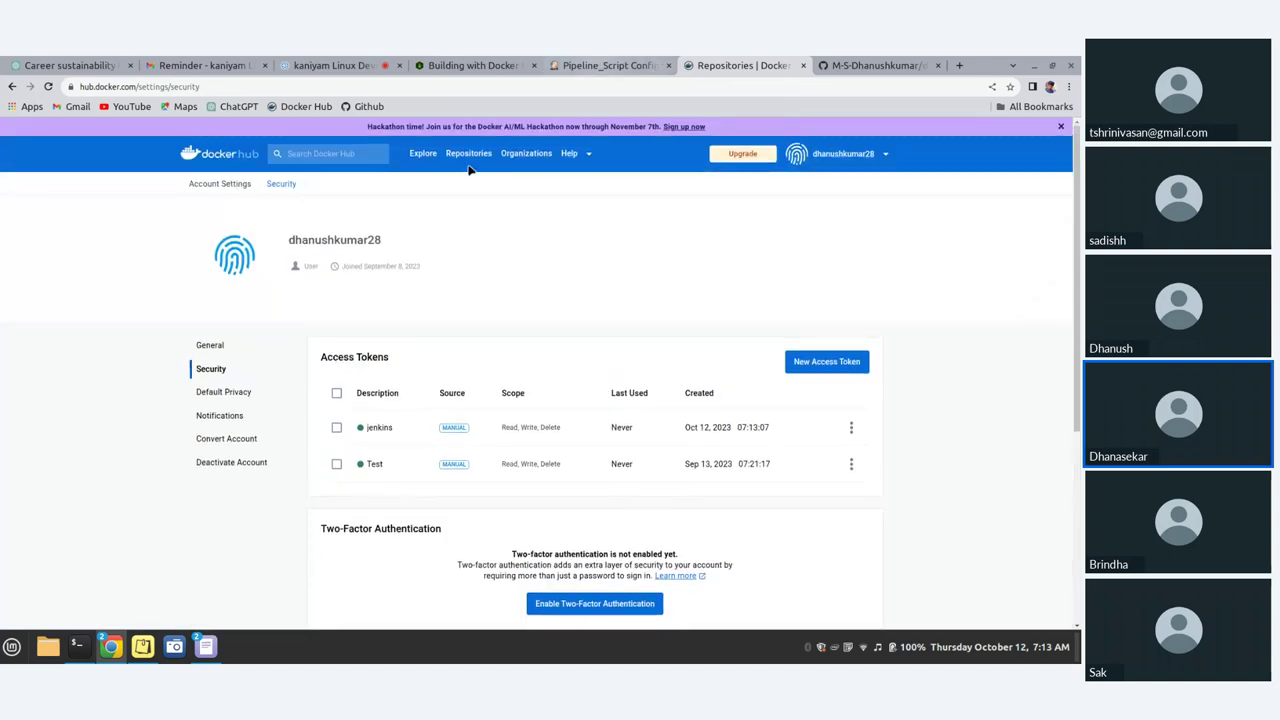
click(600, 65)
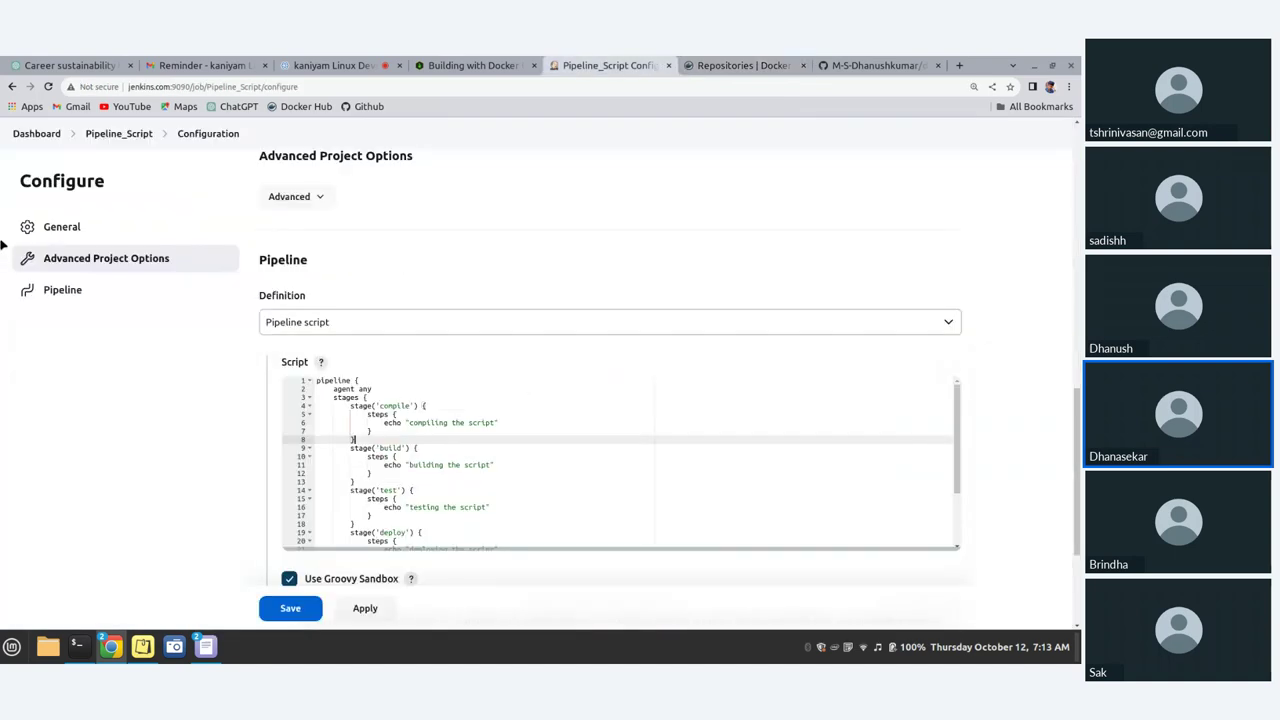
Step: Navigate Manage Jenkins > Credentials > System > Global credentials (unrestricted) and start a new credential
click(33, 133)
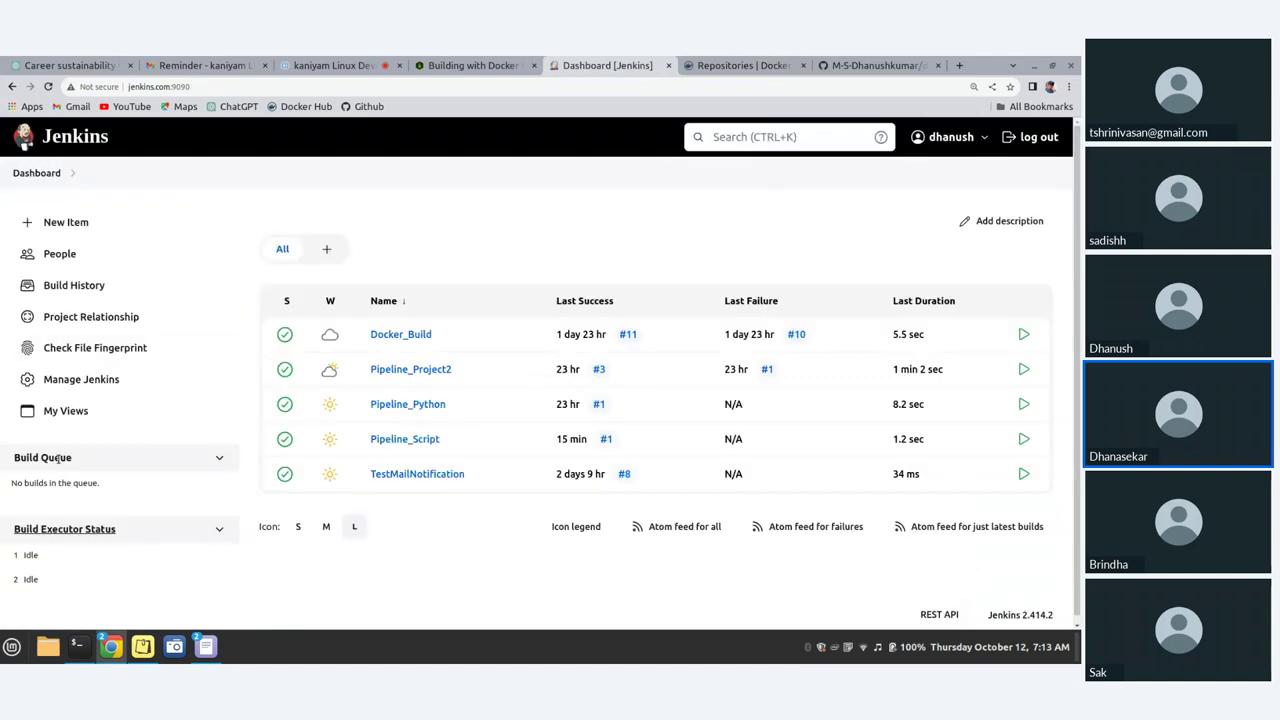
scroll(62, 278, down, 1)
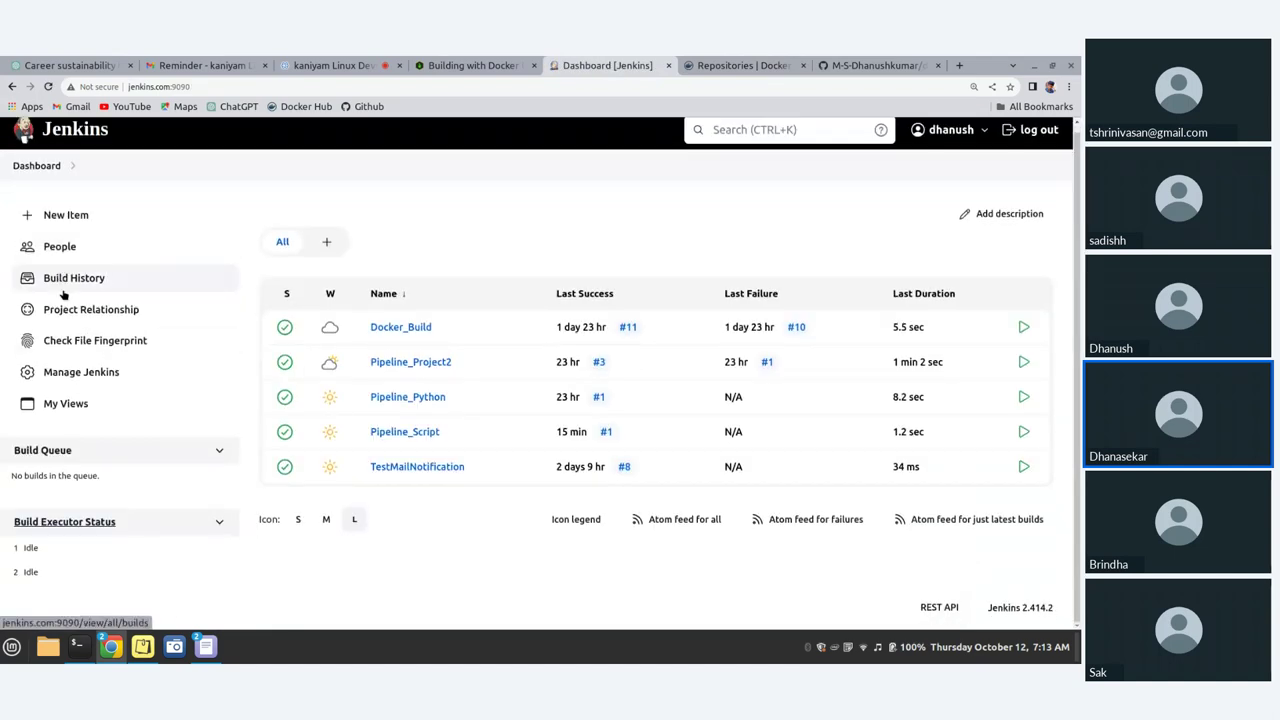
click(75, 375)
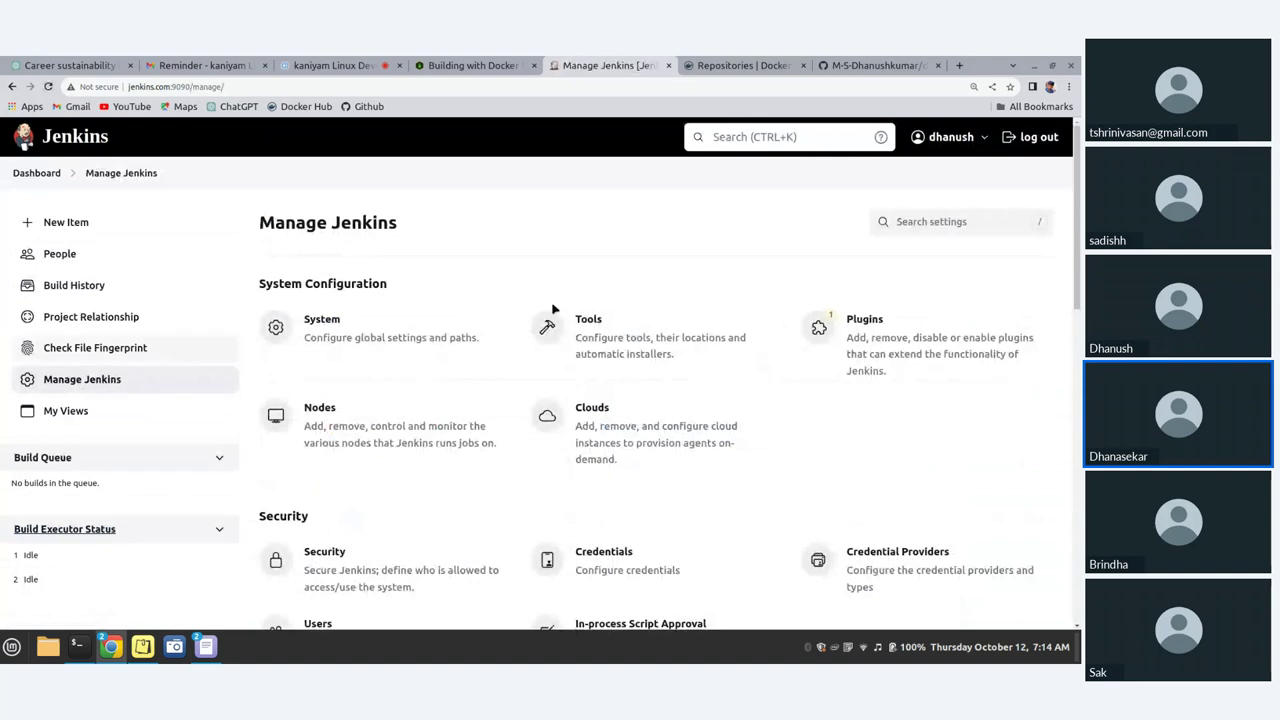
scroll(526, 320, down, 3)
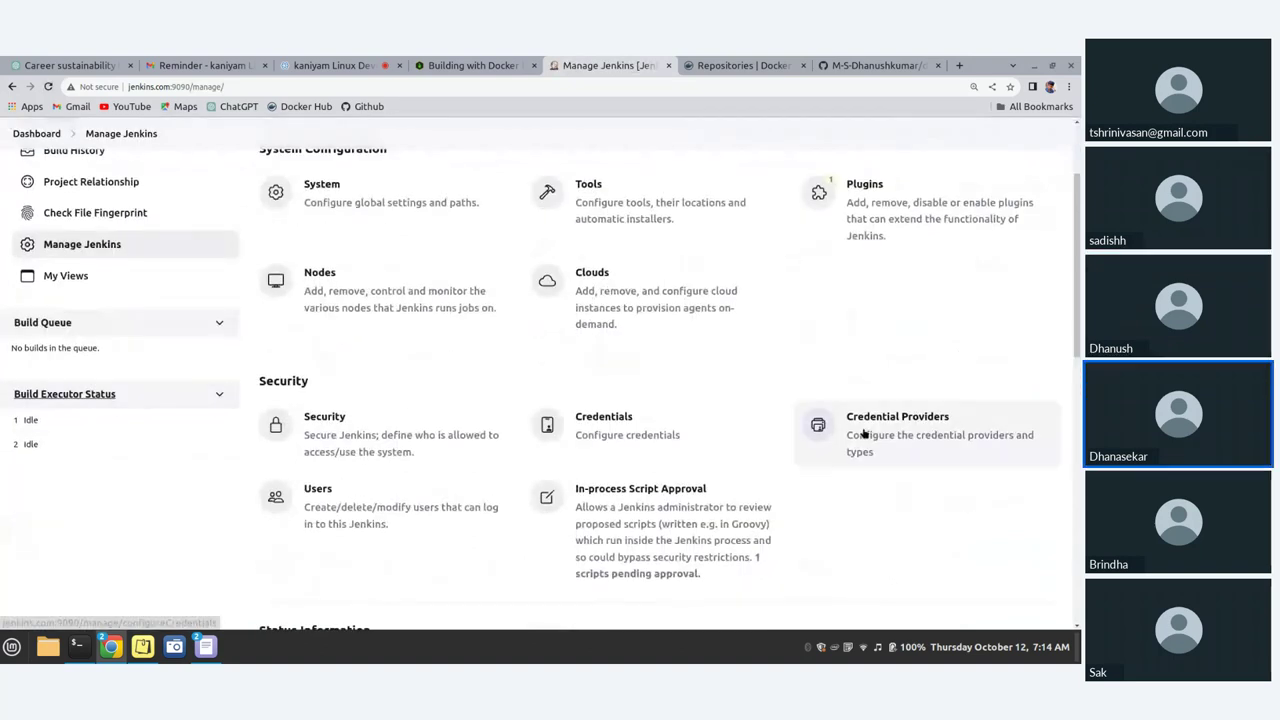
click(583, 418)
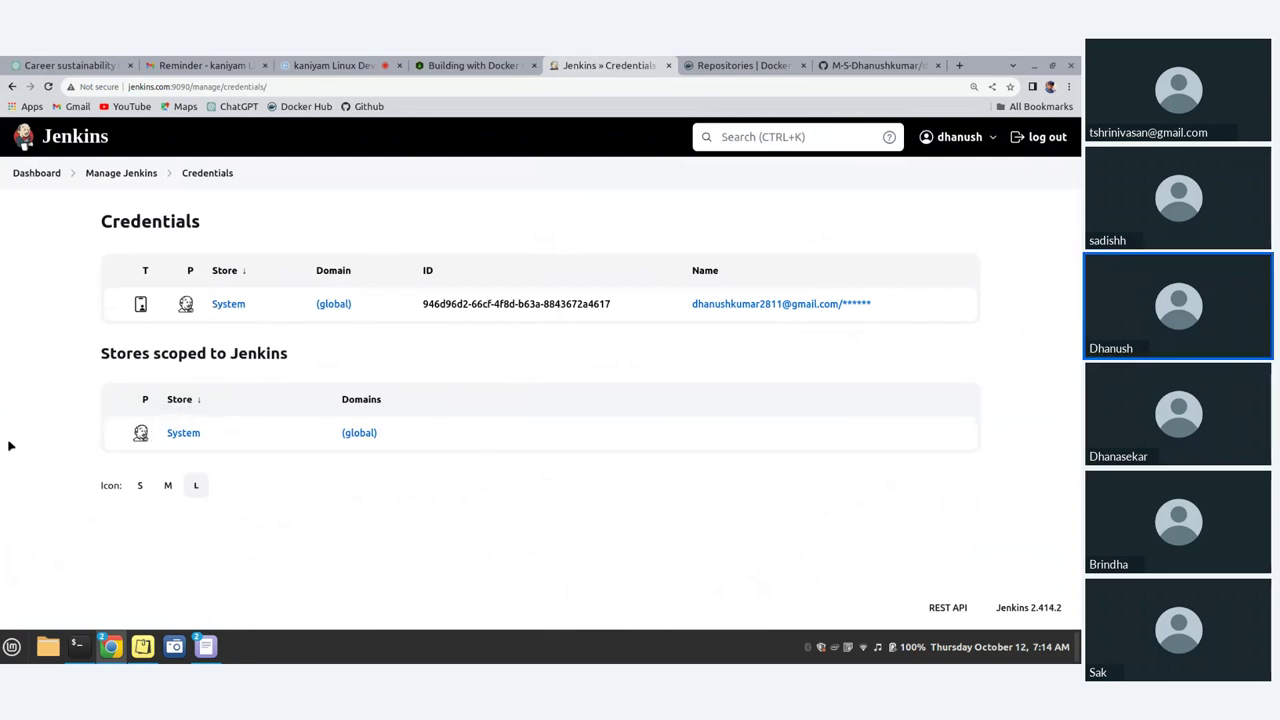
click(180, 436)
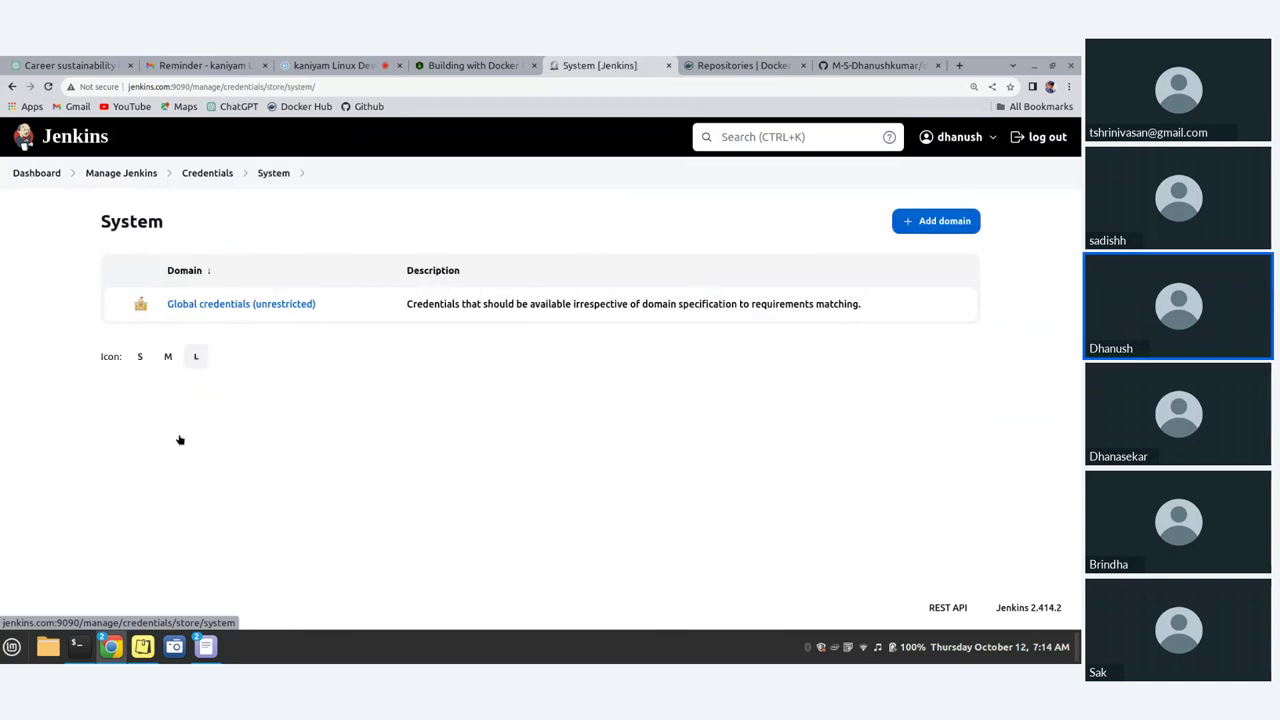
click(172, 311)
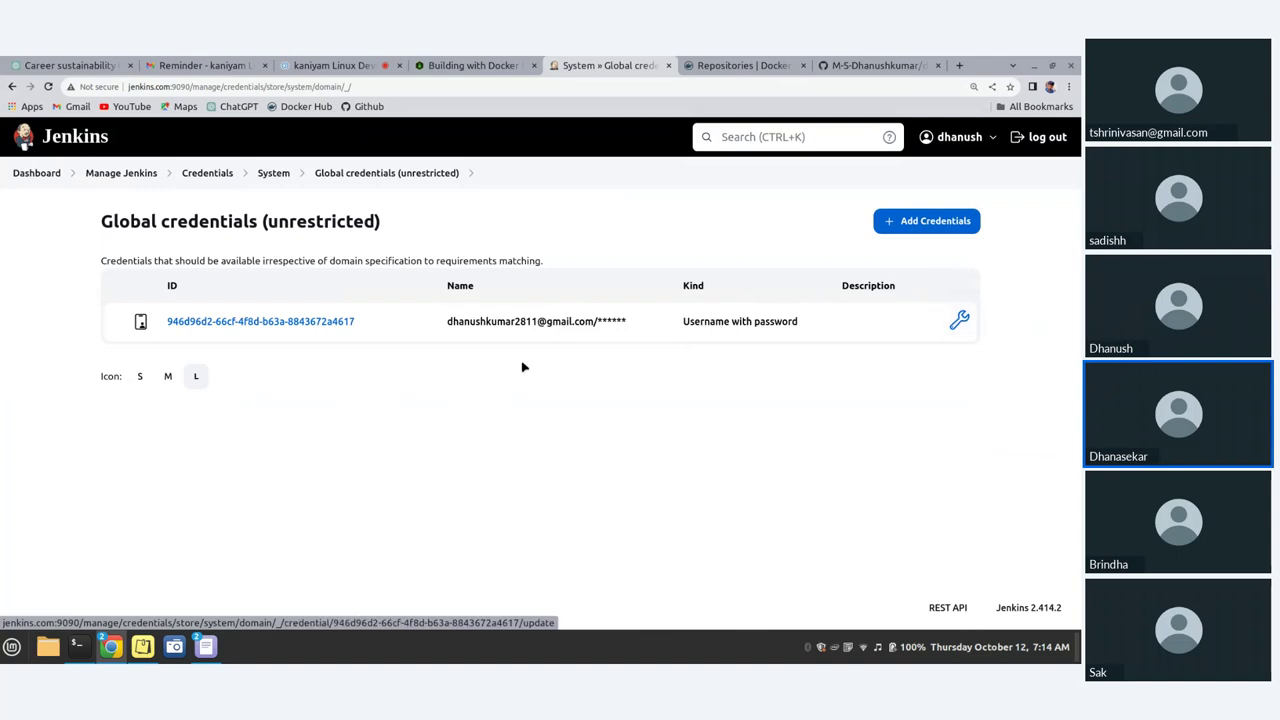
click(896, 222)
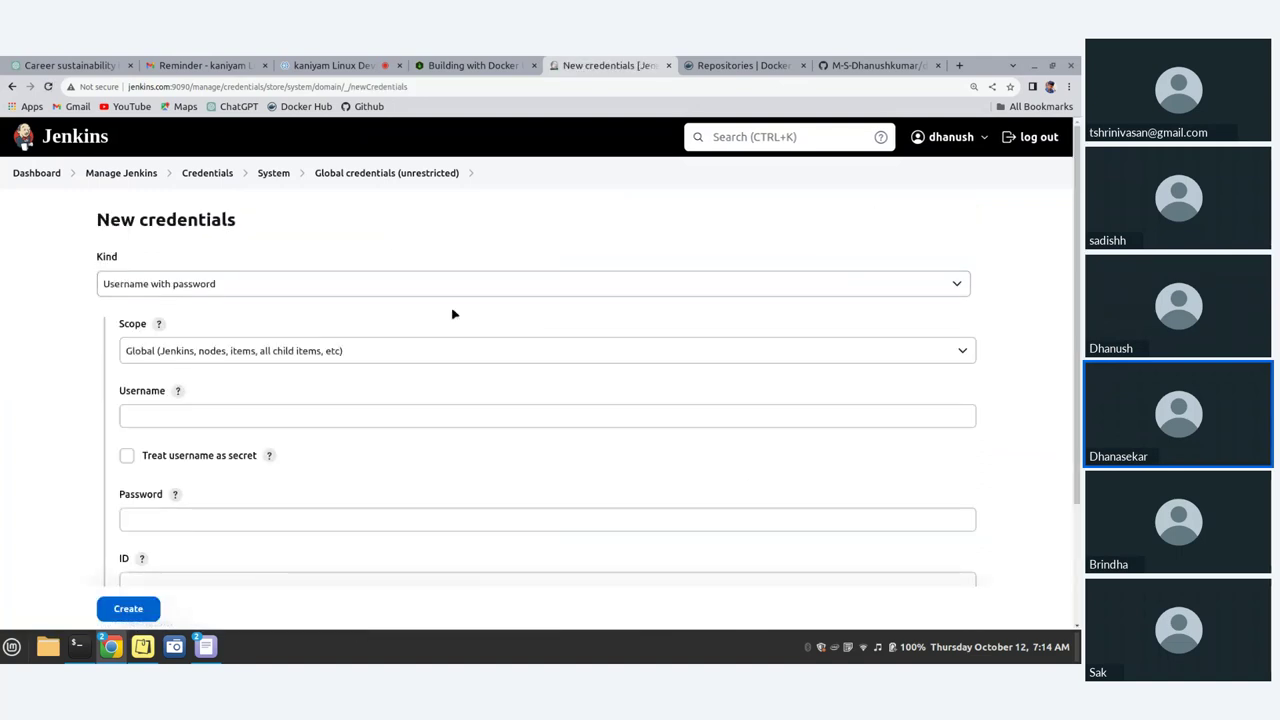
Step: Keep kind Username with password and paste the Docker Hub username copied from account settings
click(240, 283)
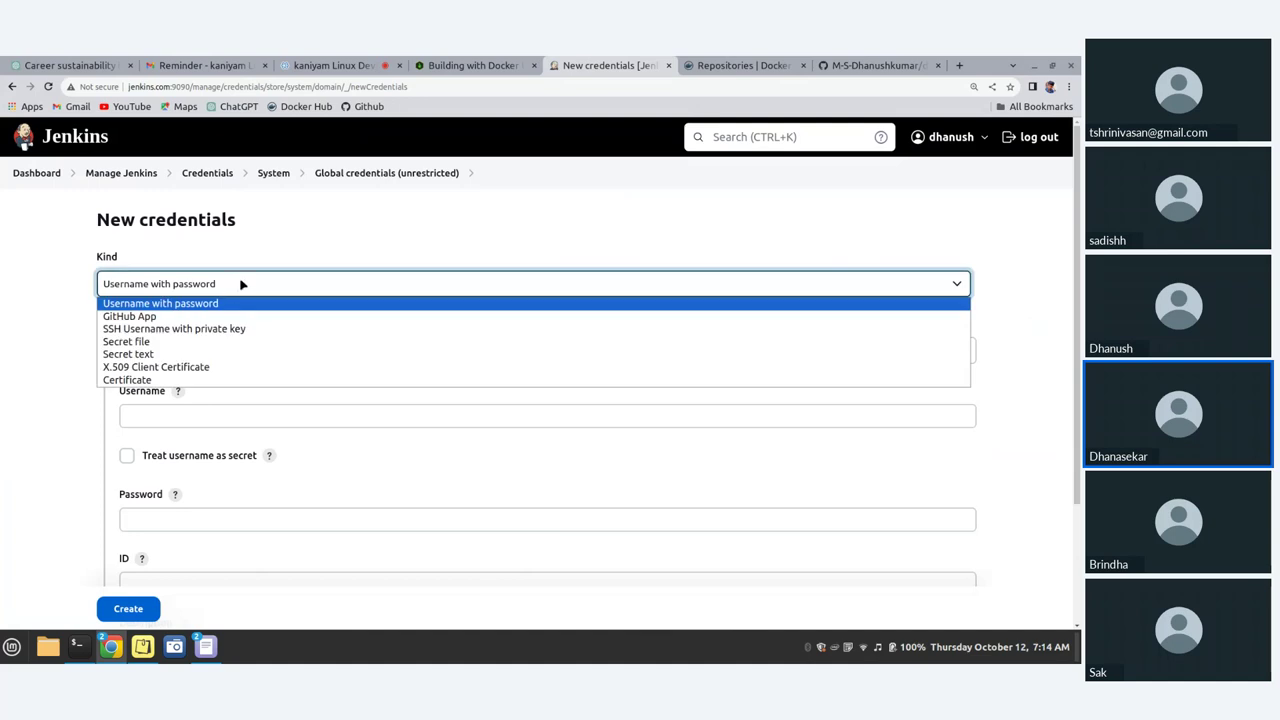
click(304, 238)
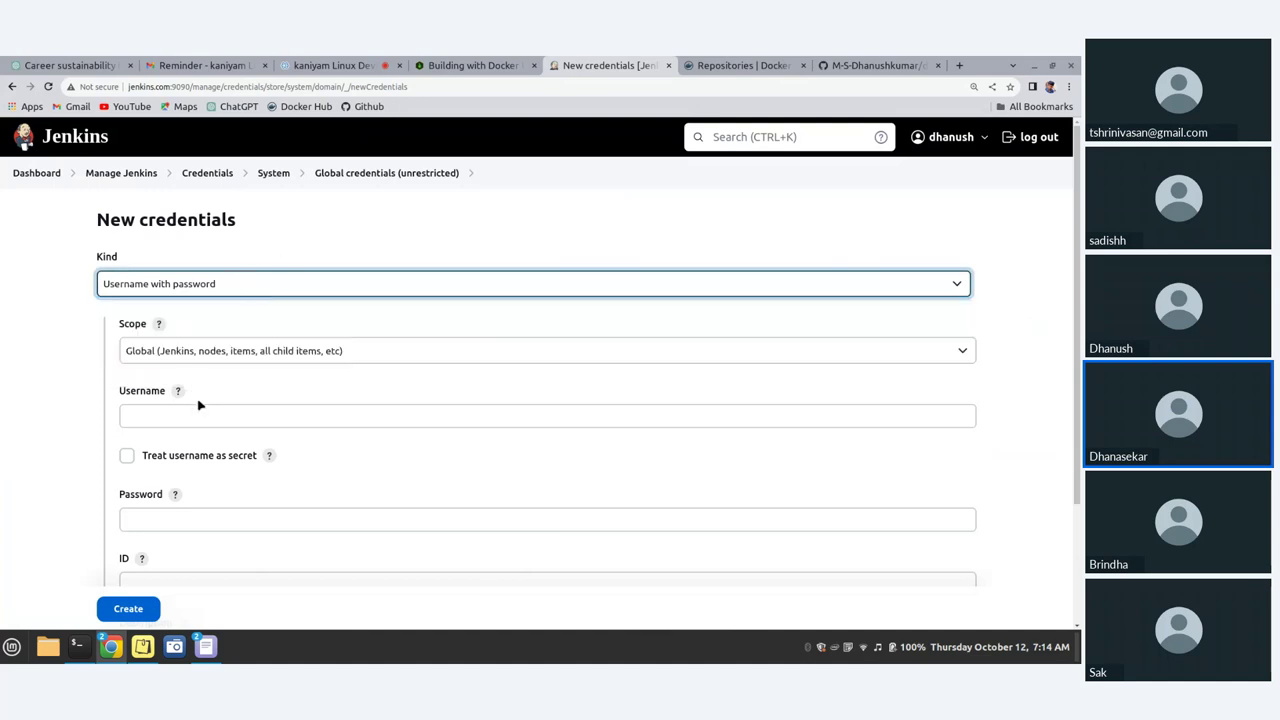
click(172, 418)
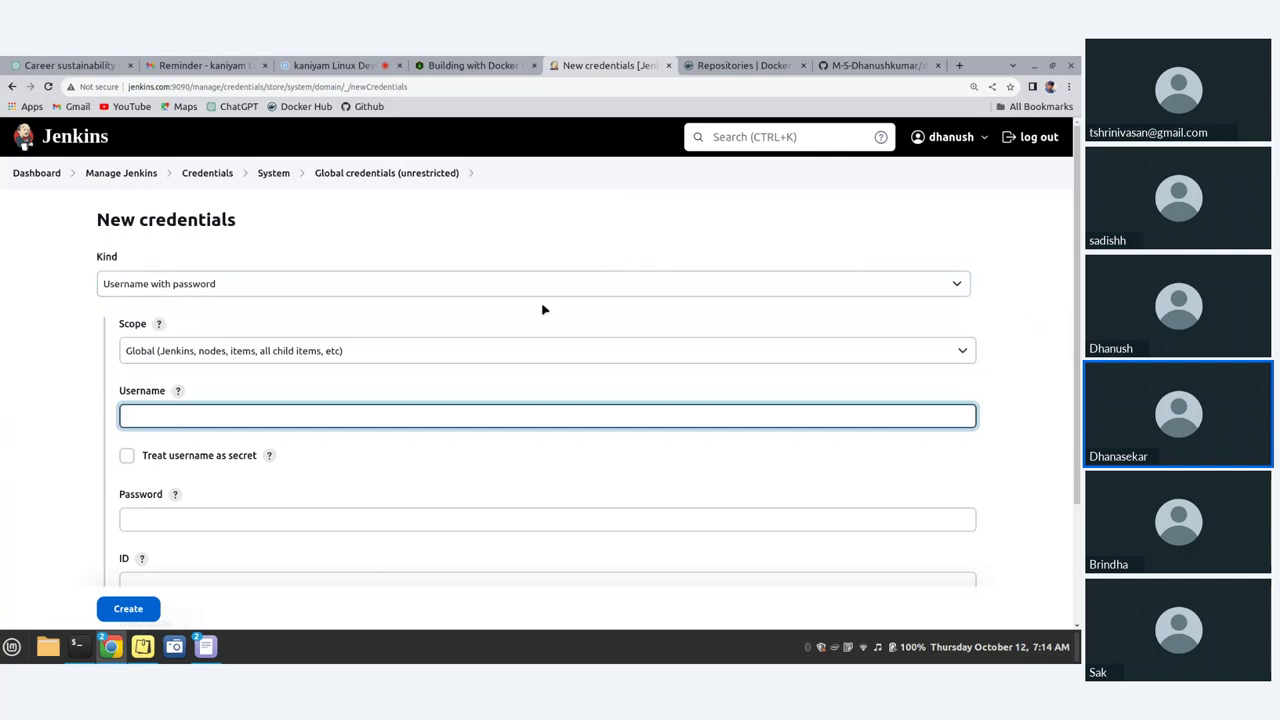
click(779, 67)
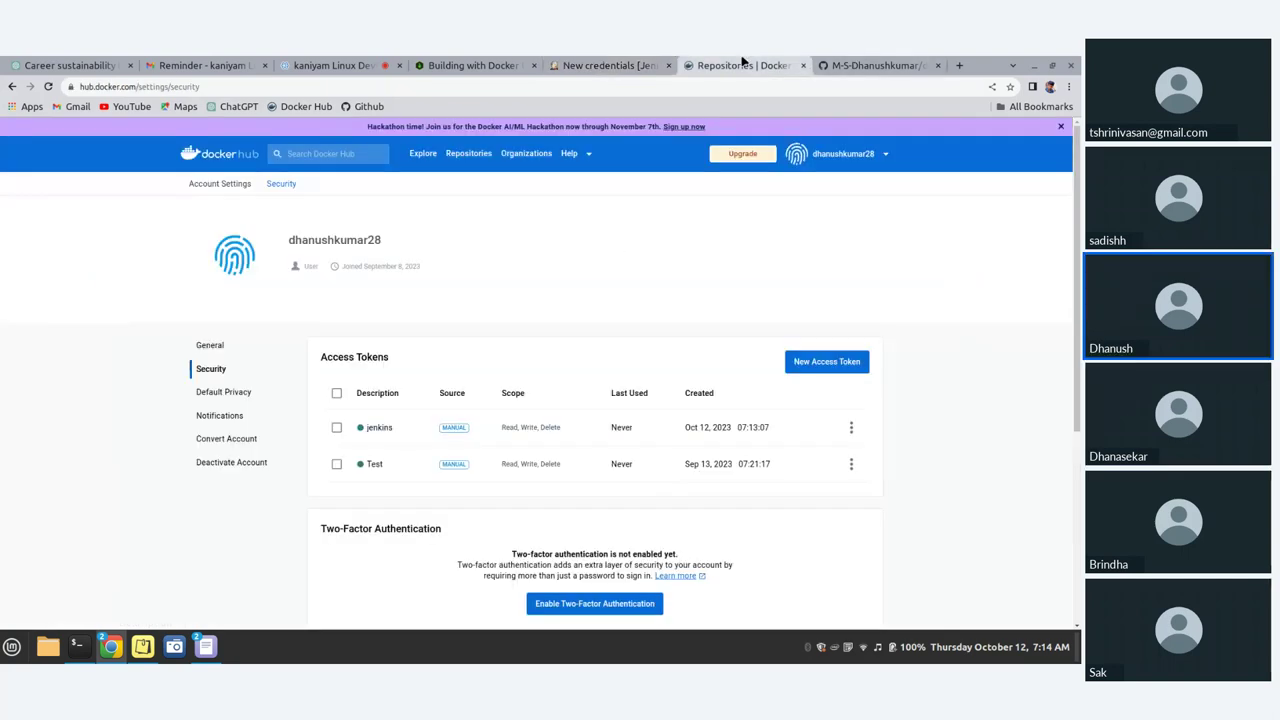
click(877, 158)
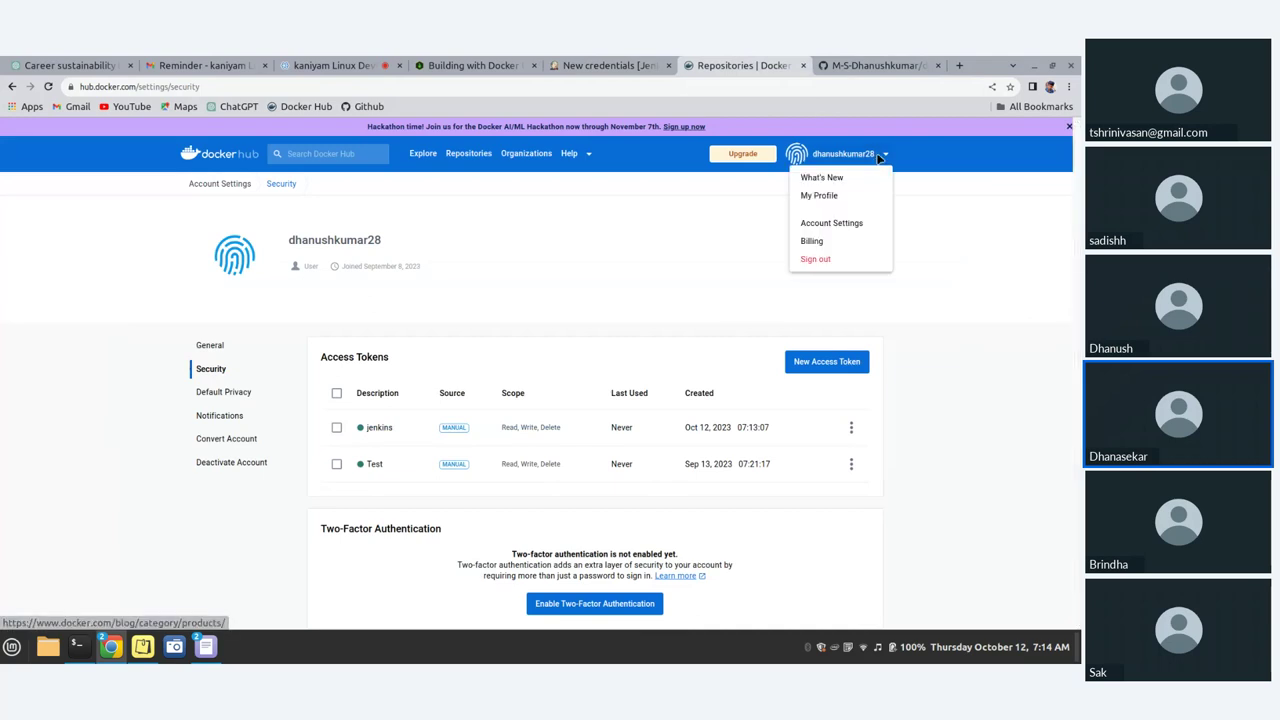
click(840, 223)
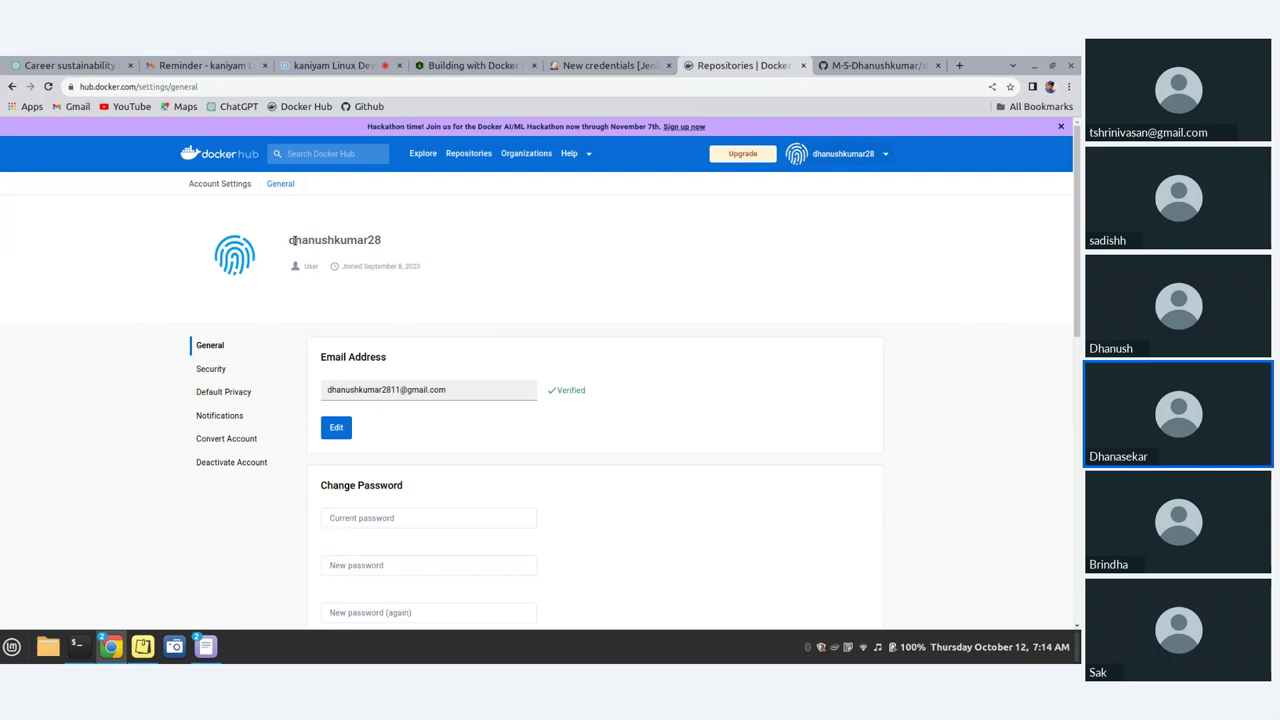
drag(290, 240, 408, 249)
drag(290, 238, 397, 241)
key(ctrl+c)
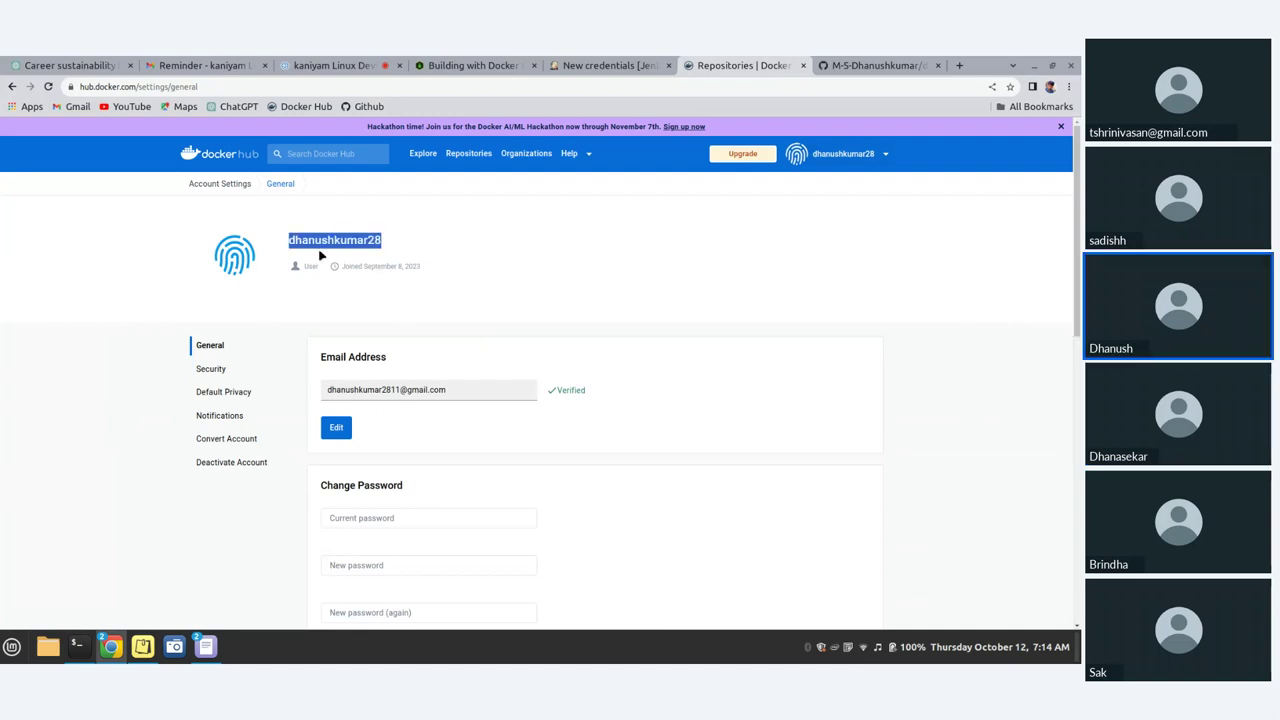
click(624, 62)
key(ctrl+v)
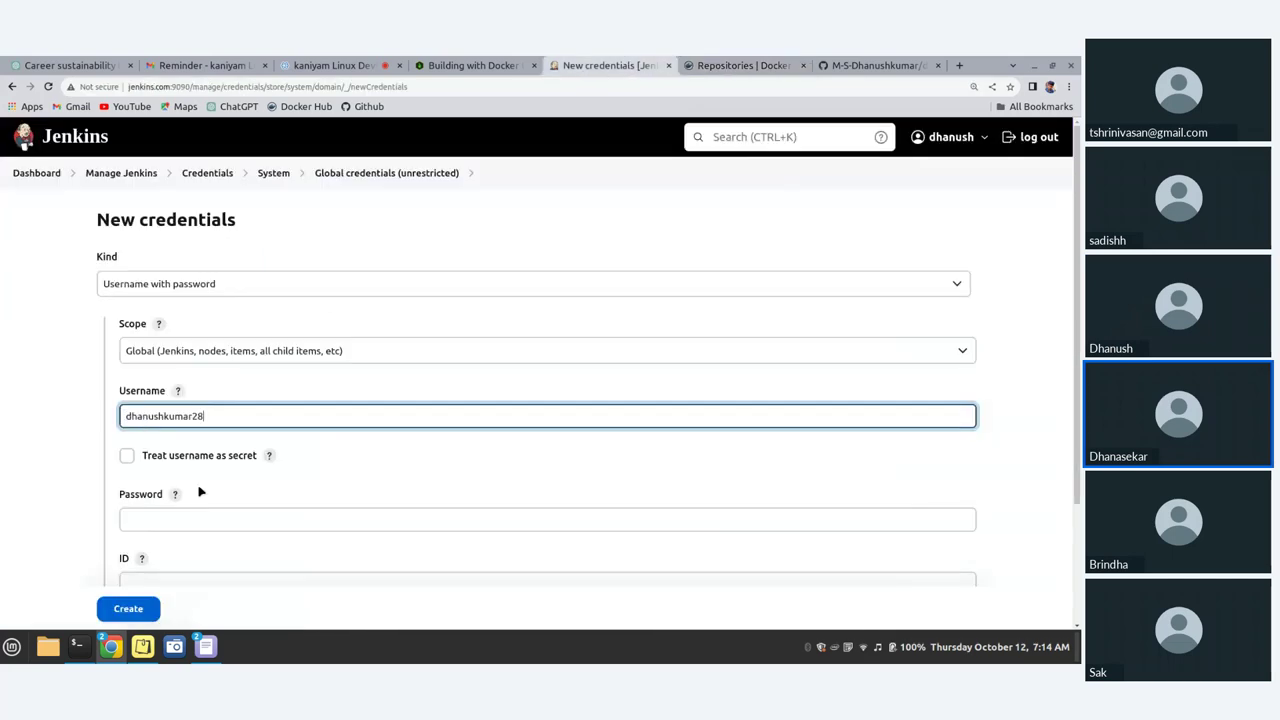
Step: Paste the Docker Hub access token from the sticky note as the credential password
click(181, 515)
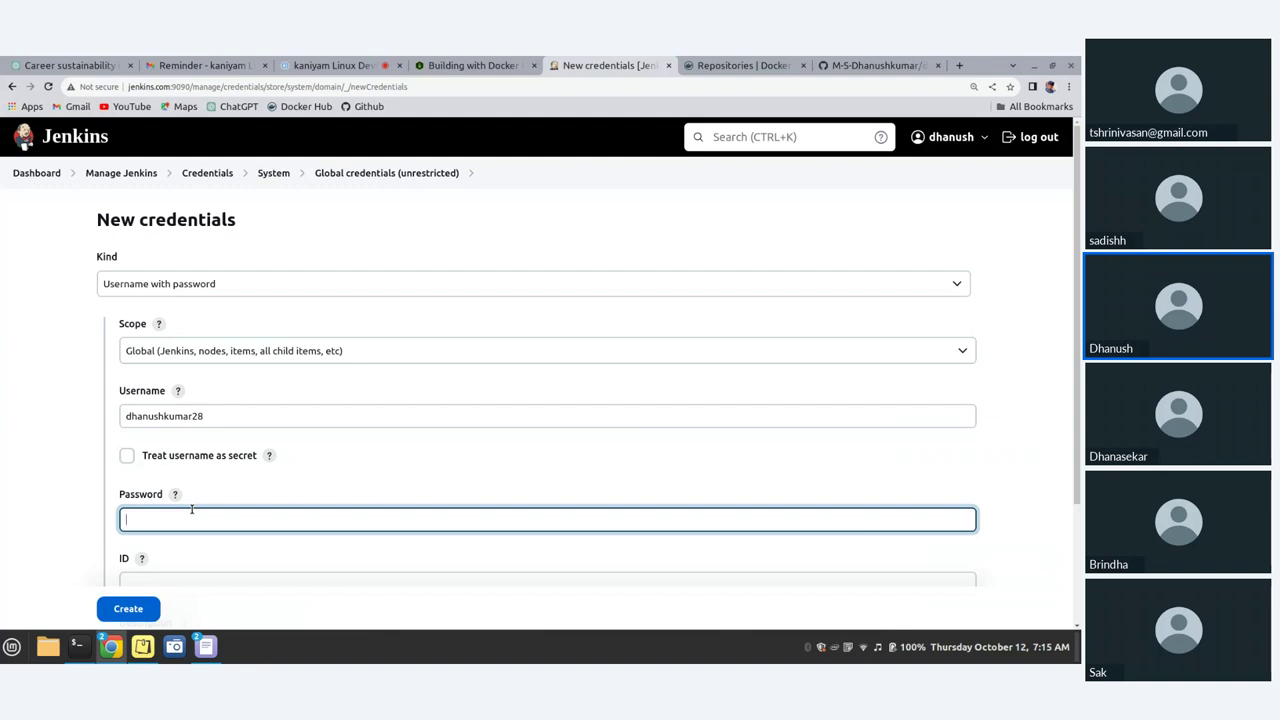
text(d)
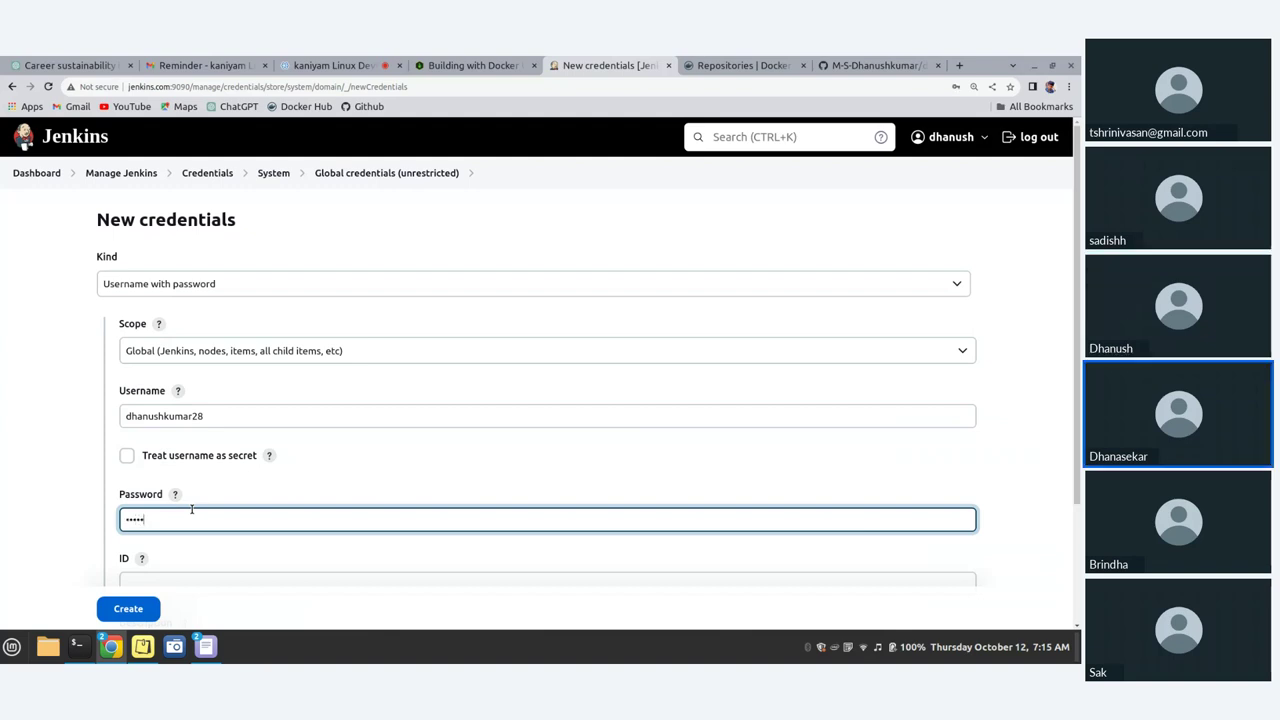
key(BackSpace)
key(BackSpace)
key(BackSpace)
key(BackSpace)
key(BackSpace)
click(205, 646)
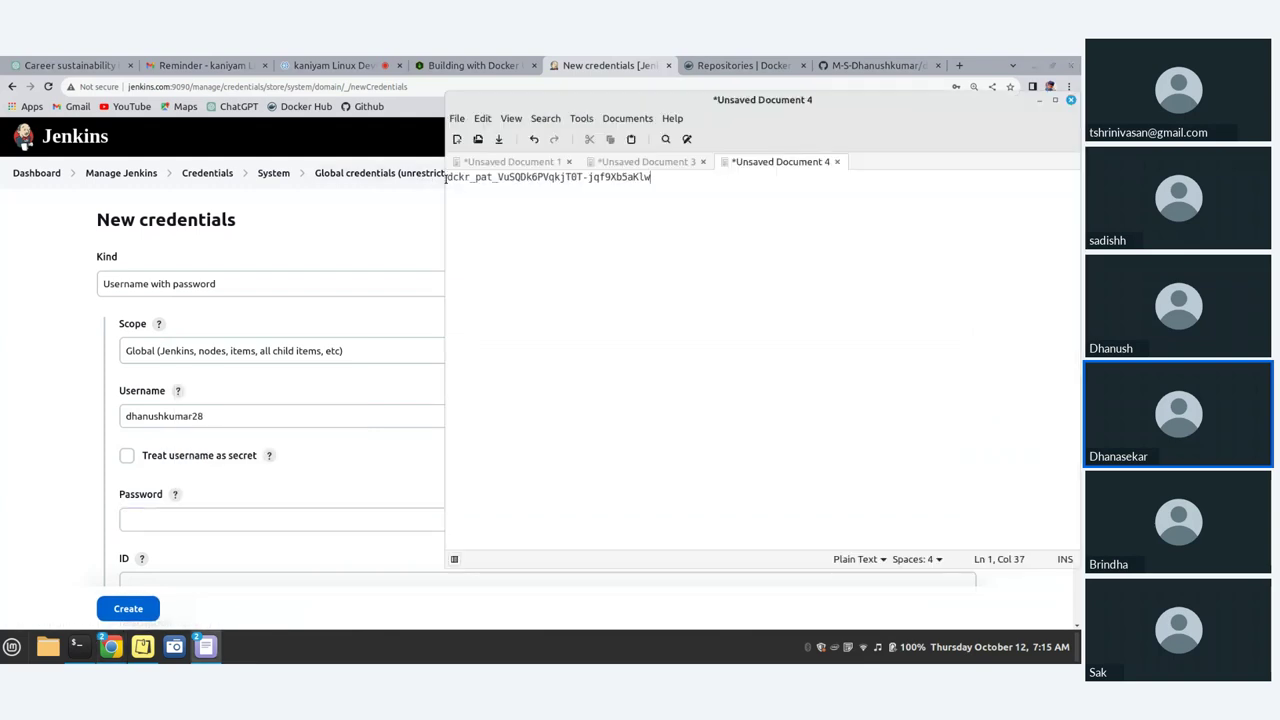
drag(446, 177, 652, 177)
click(379, 298)
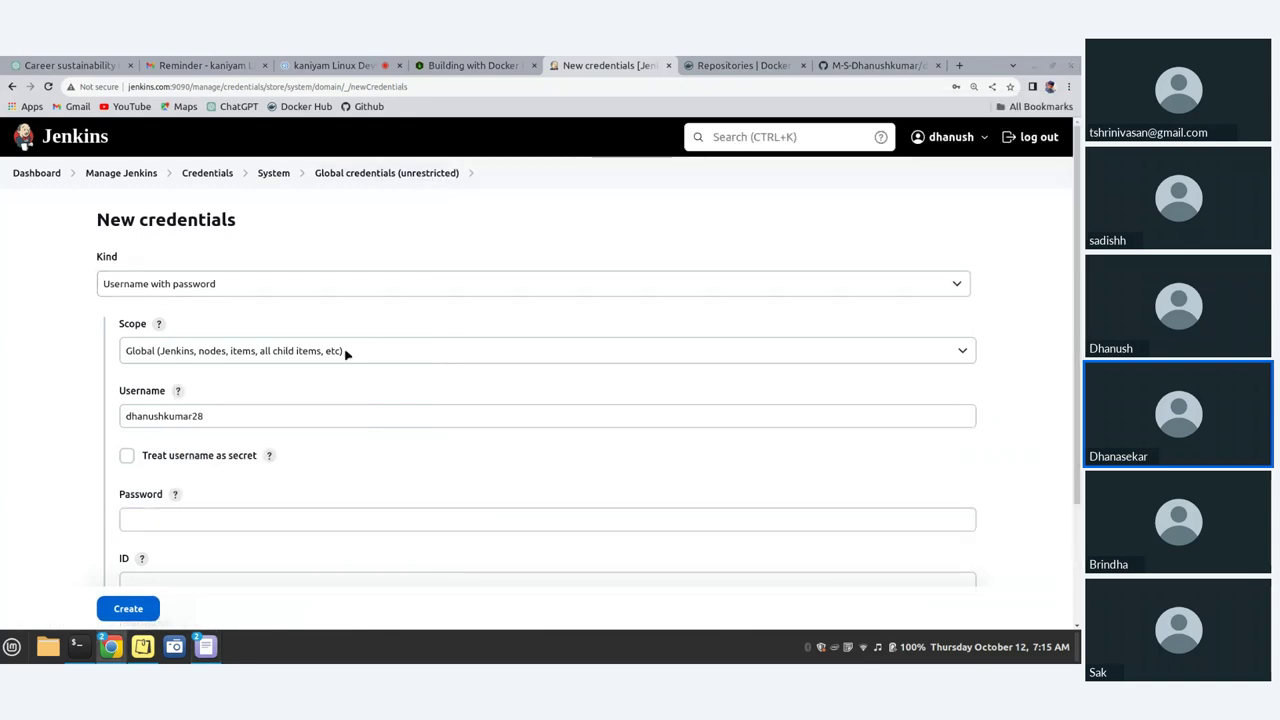
click(166, 520)
key(ctrl+v)
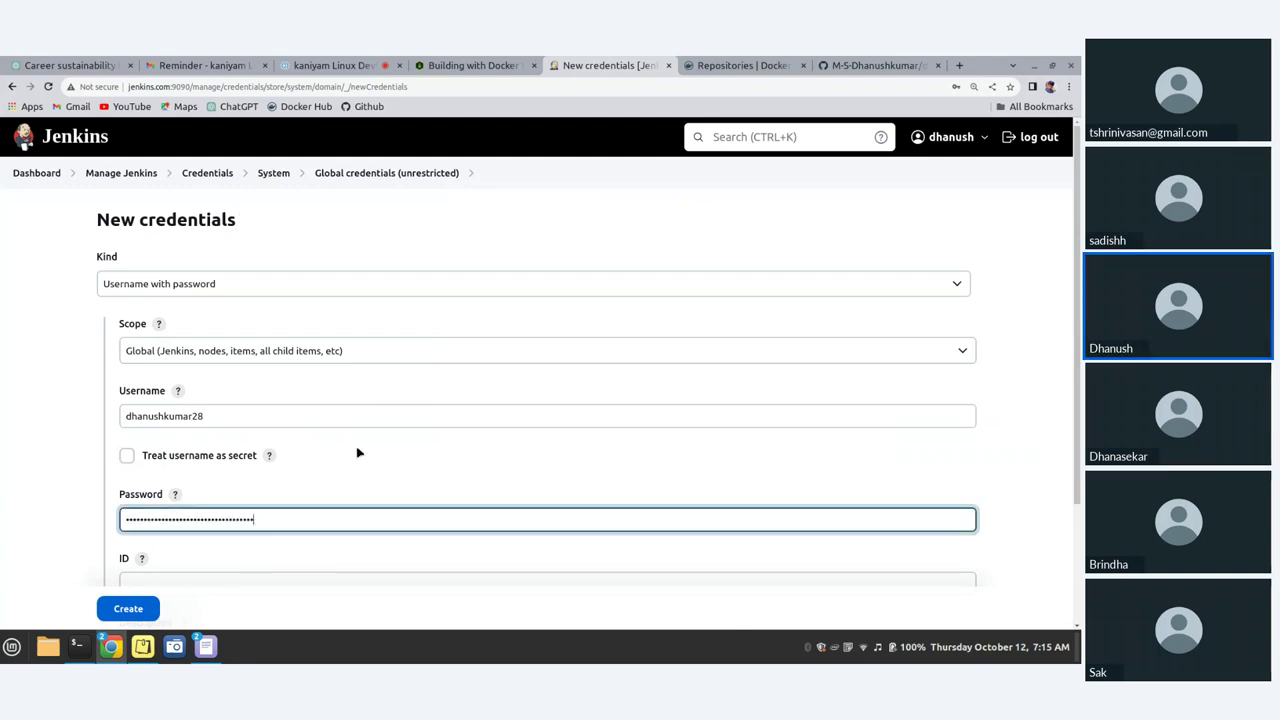
Step: Set the credential ID to the Docker Hub username with a dockerhub suffix
scroll(356, 450, down, 3)
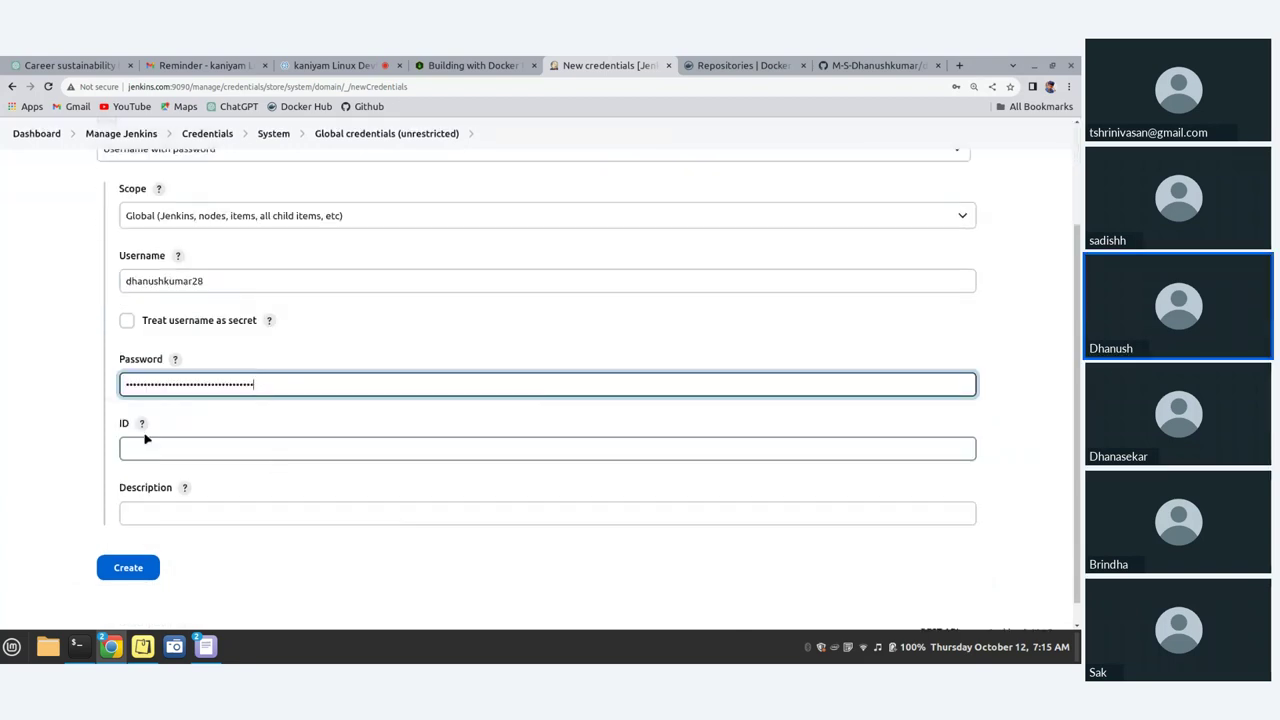
click(141, 424)
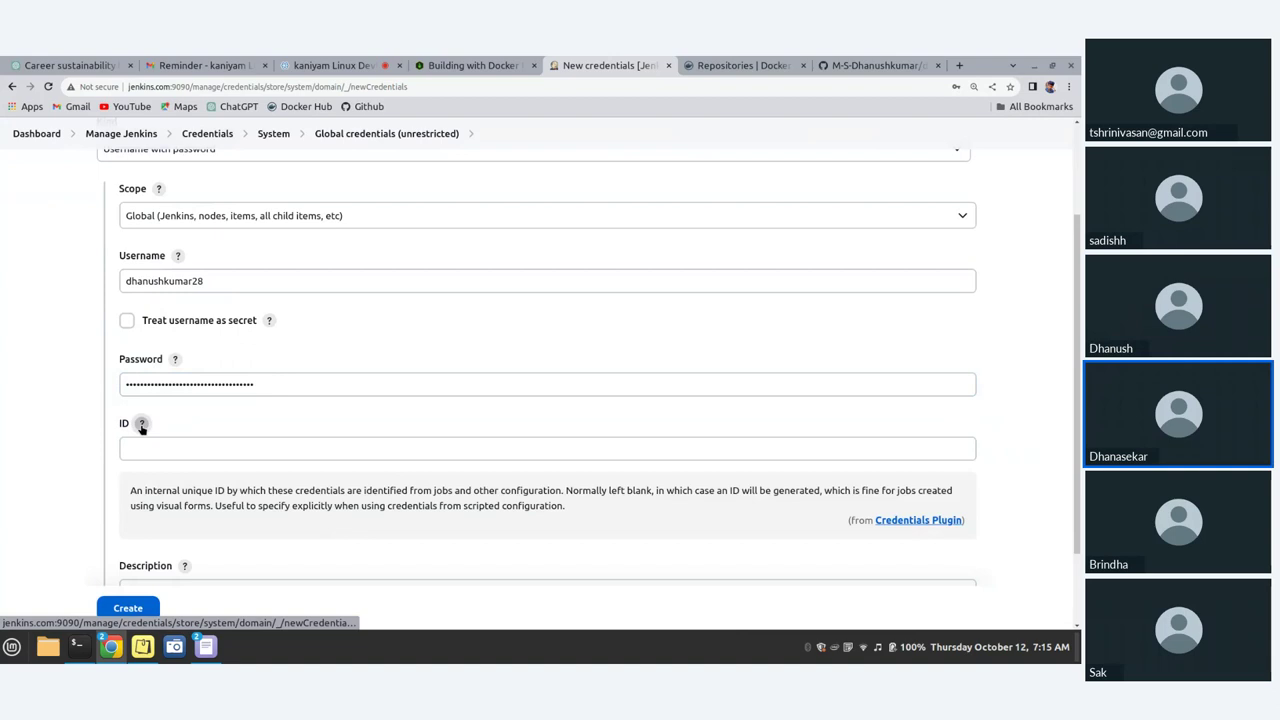
click(168, 449)
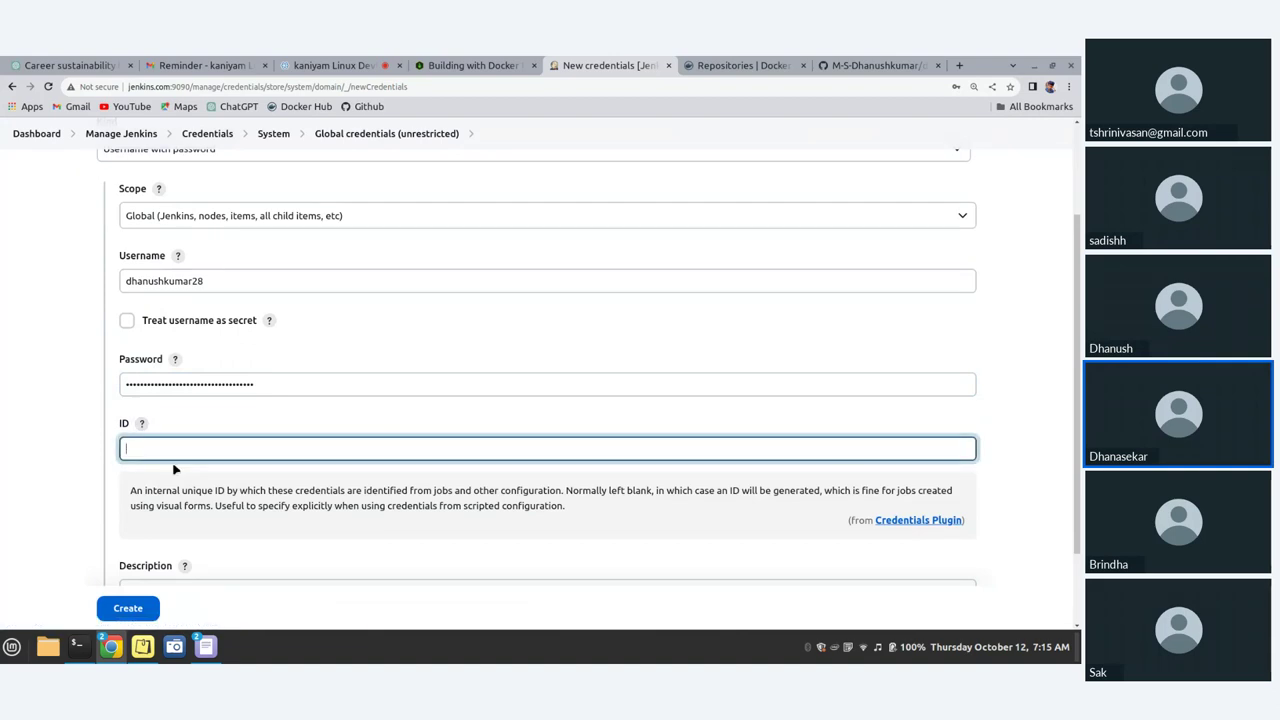
click(252, 284)
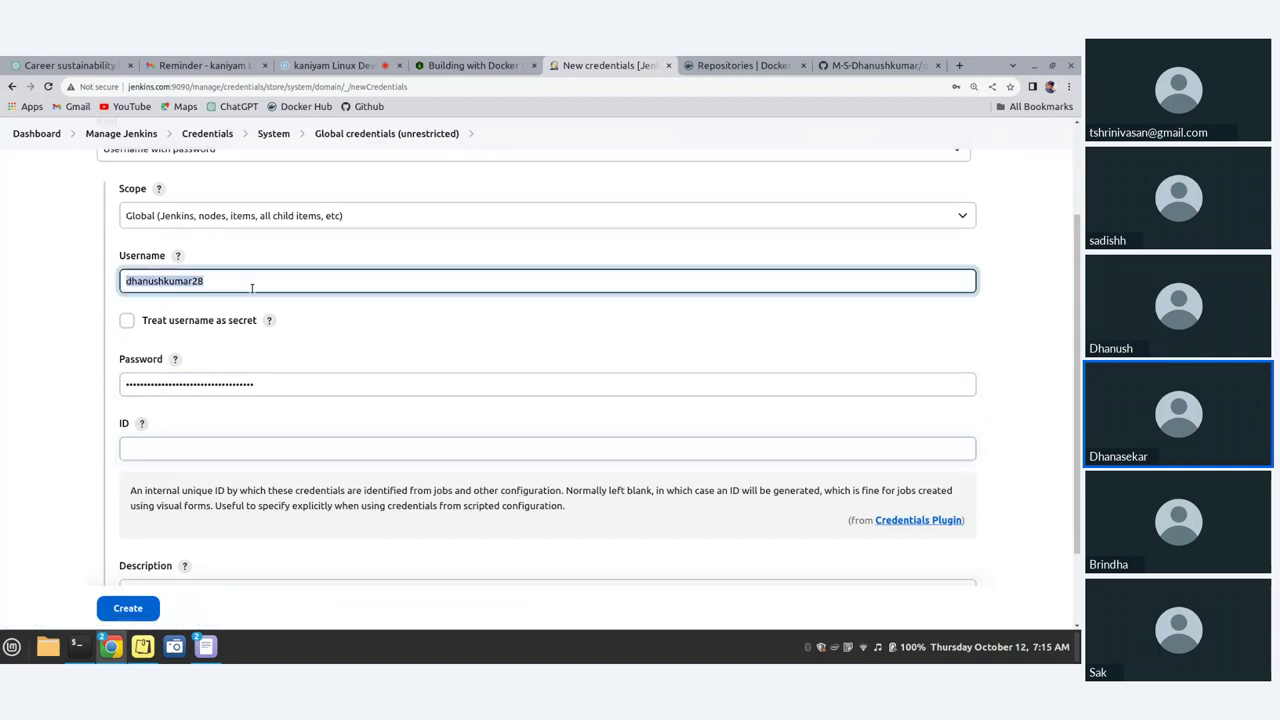
click(133, 449)
key(ctrl+v)
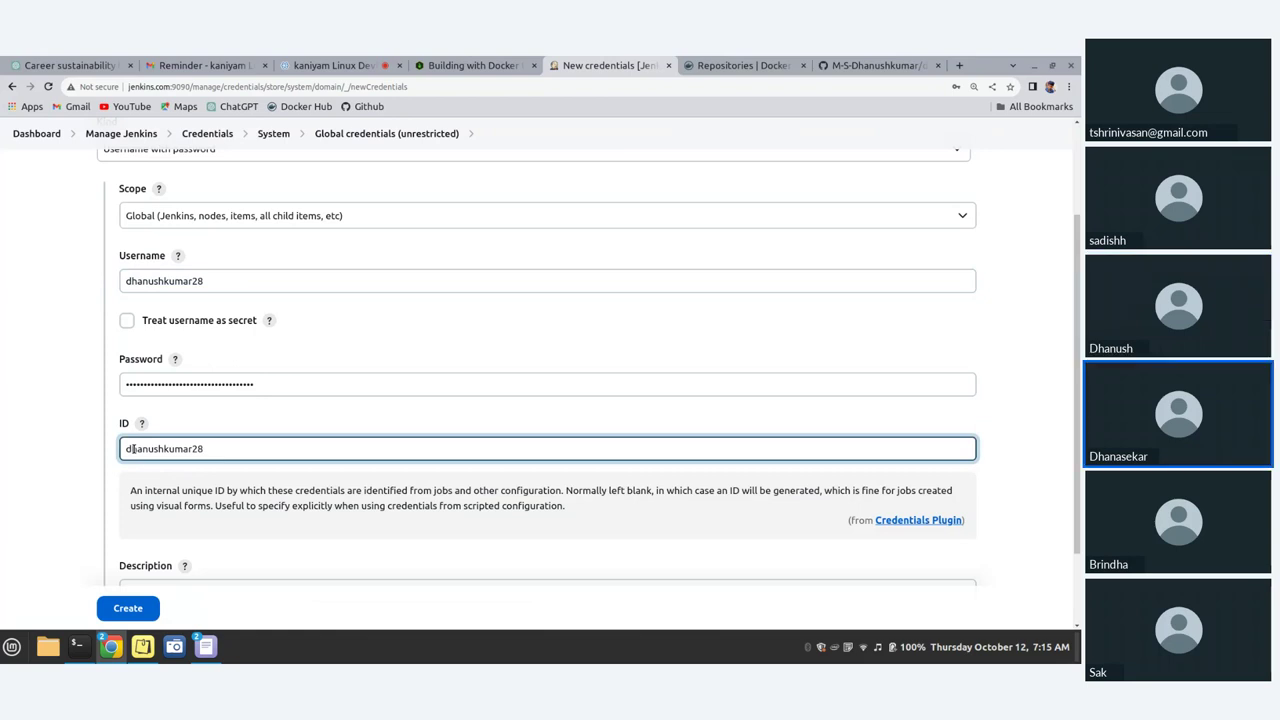
text(-)
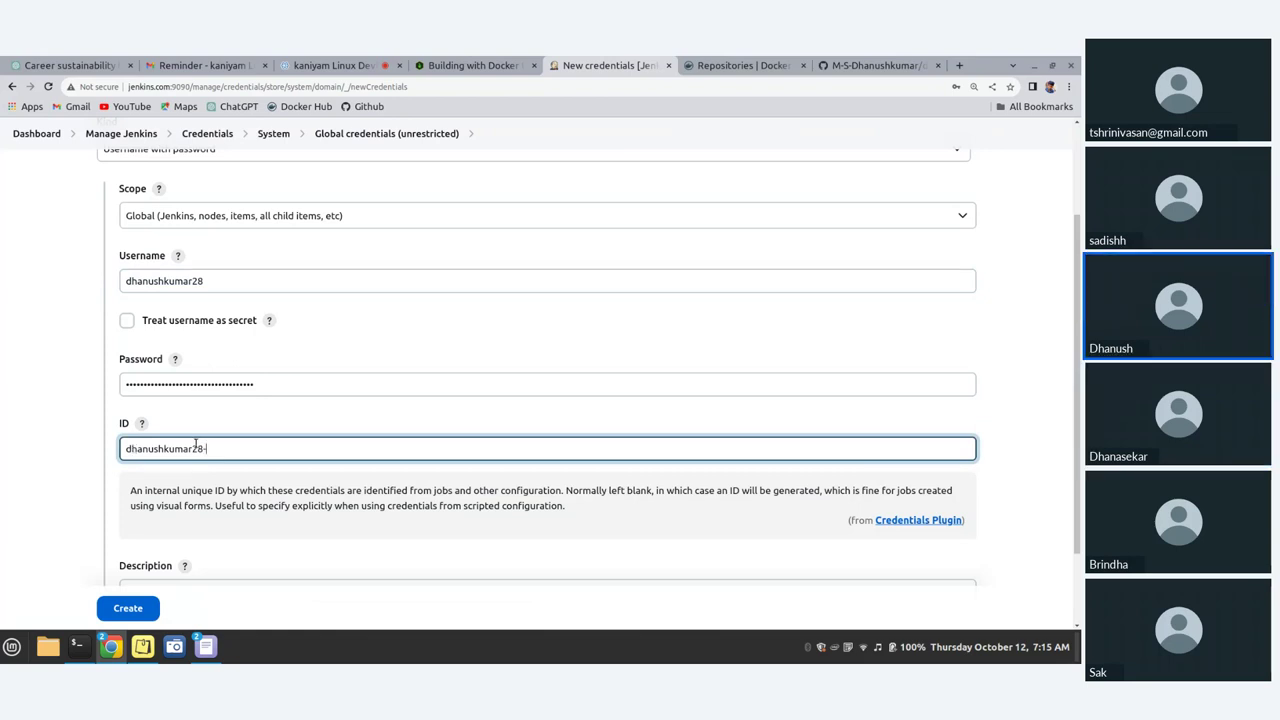
text(dockerhub)
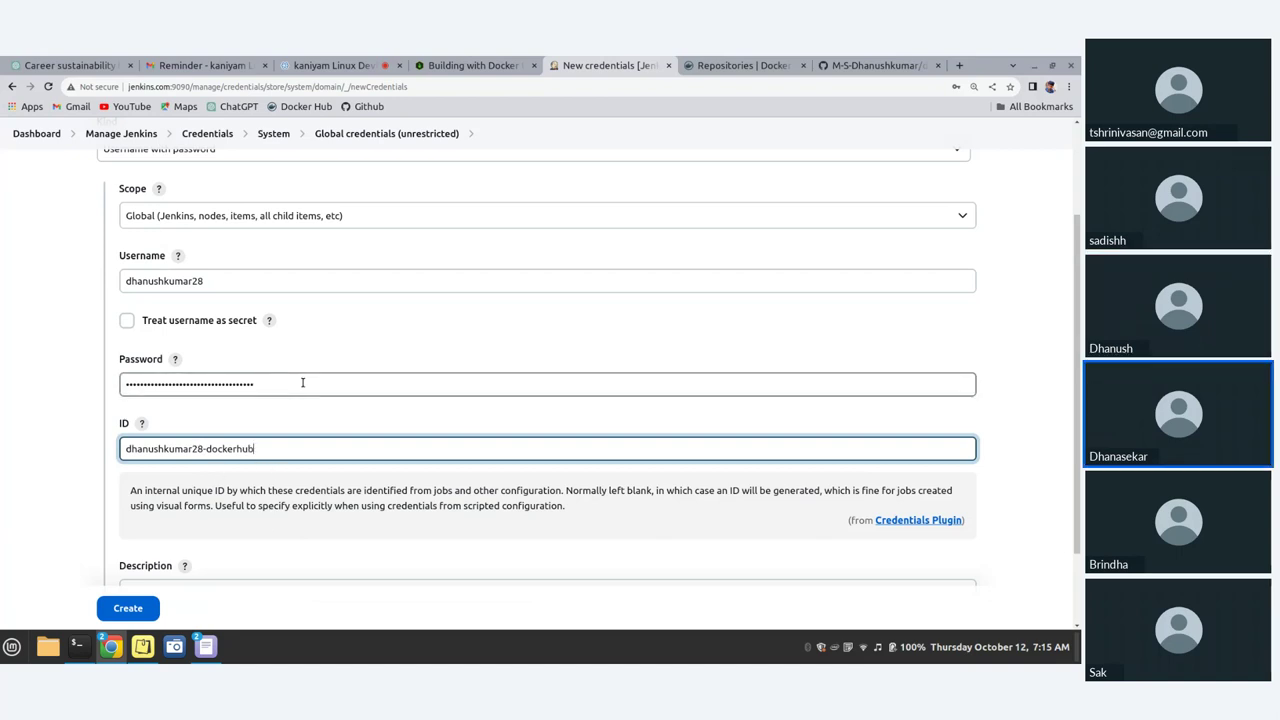
Step: Reuse the ID as the description and create the credential
scroll(302, 383, down, 1)
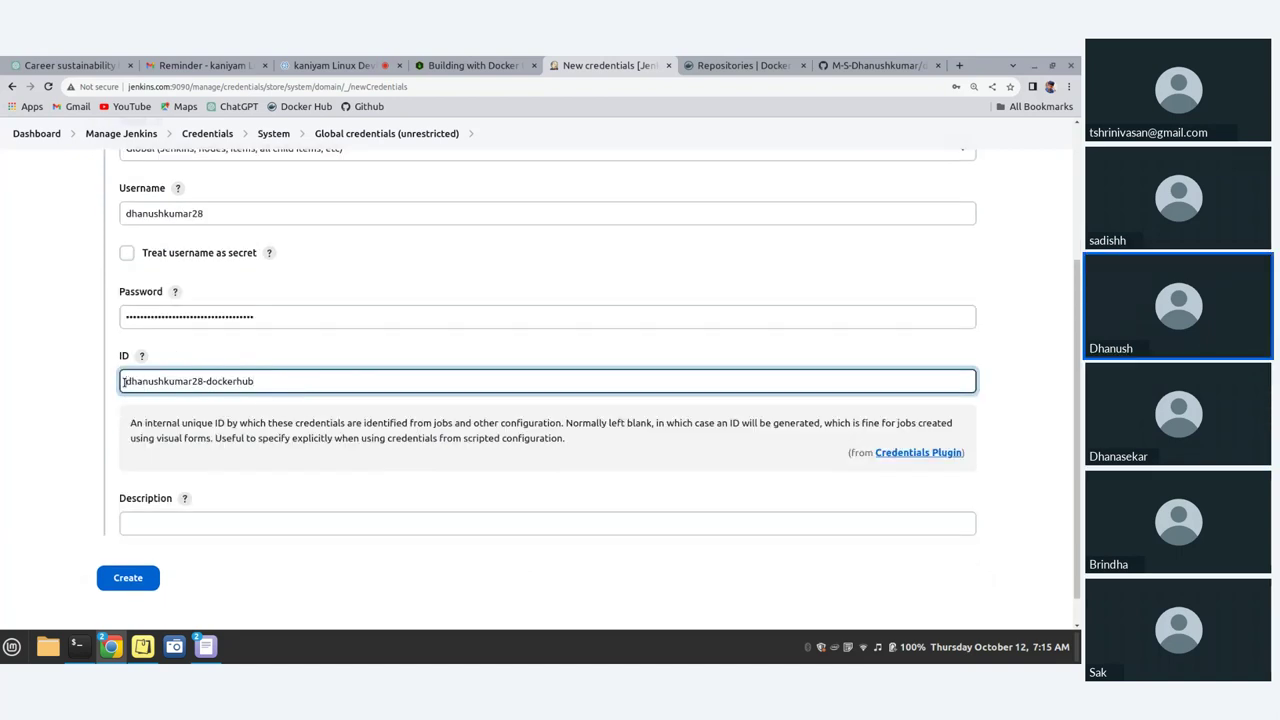
drag(123, 381, 294, 420)
key(ctrl+c)
click(158, 520)
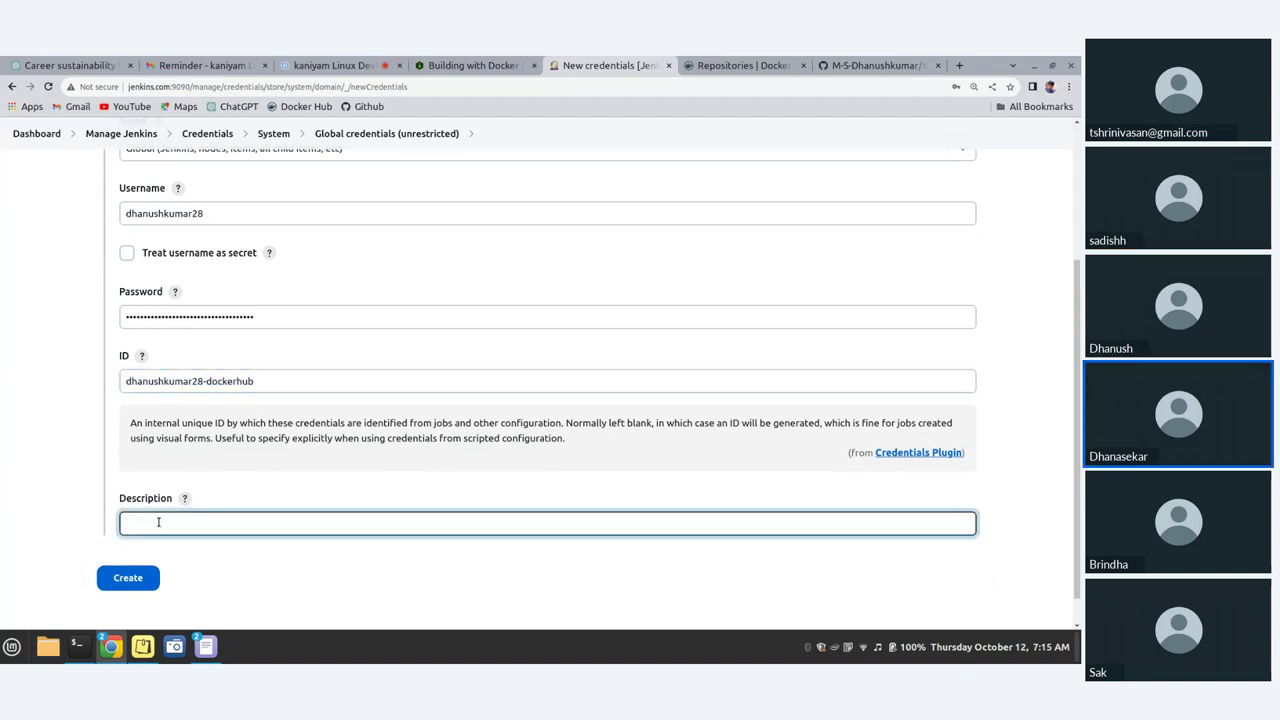
key(ctrl+v)
scroll(268, 392, down, 1)
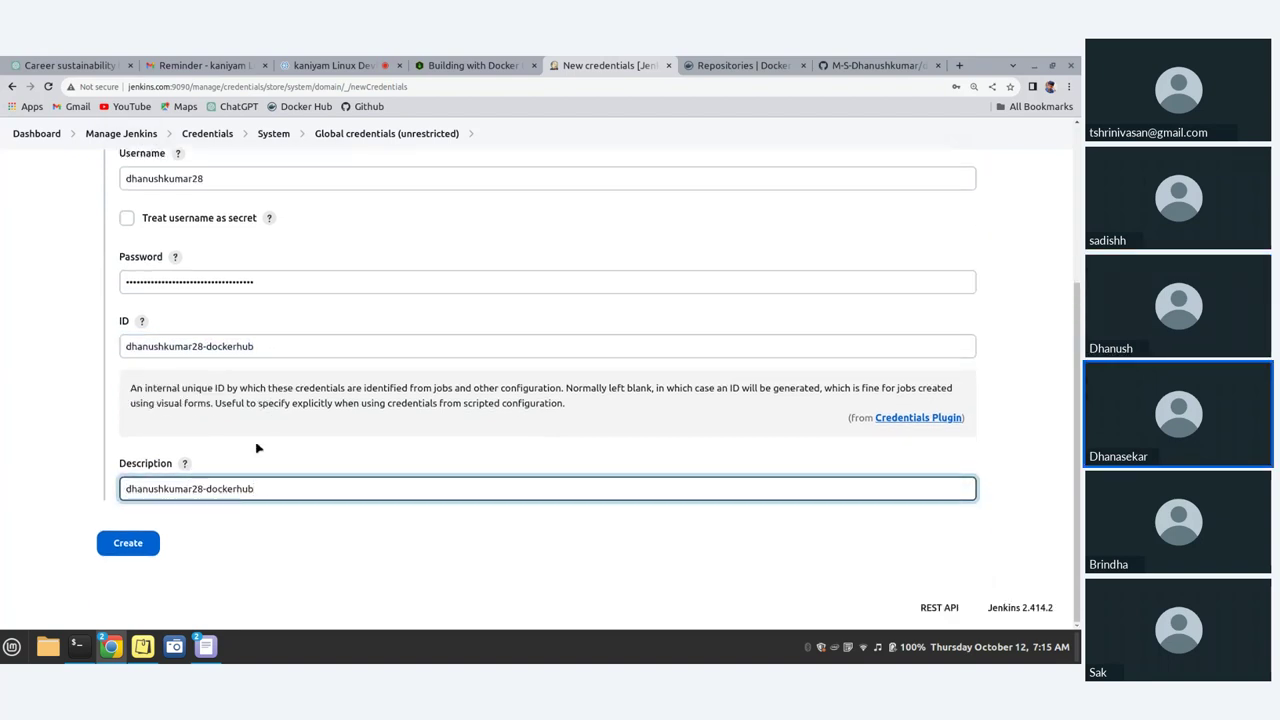
click(136, 546)
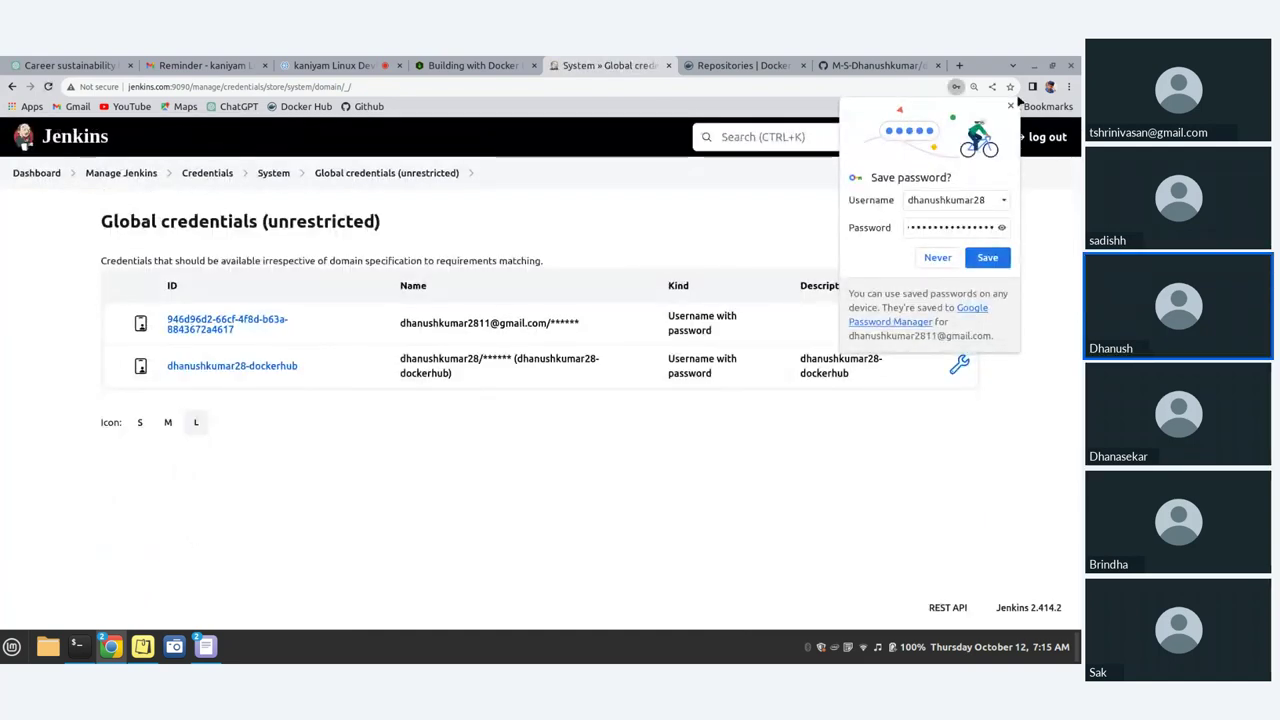
Step: Accept Chrome's save-password prompt and return to the Jenkins dashboard
click(1001, 256)
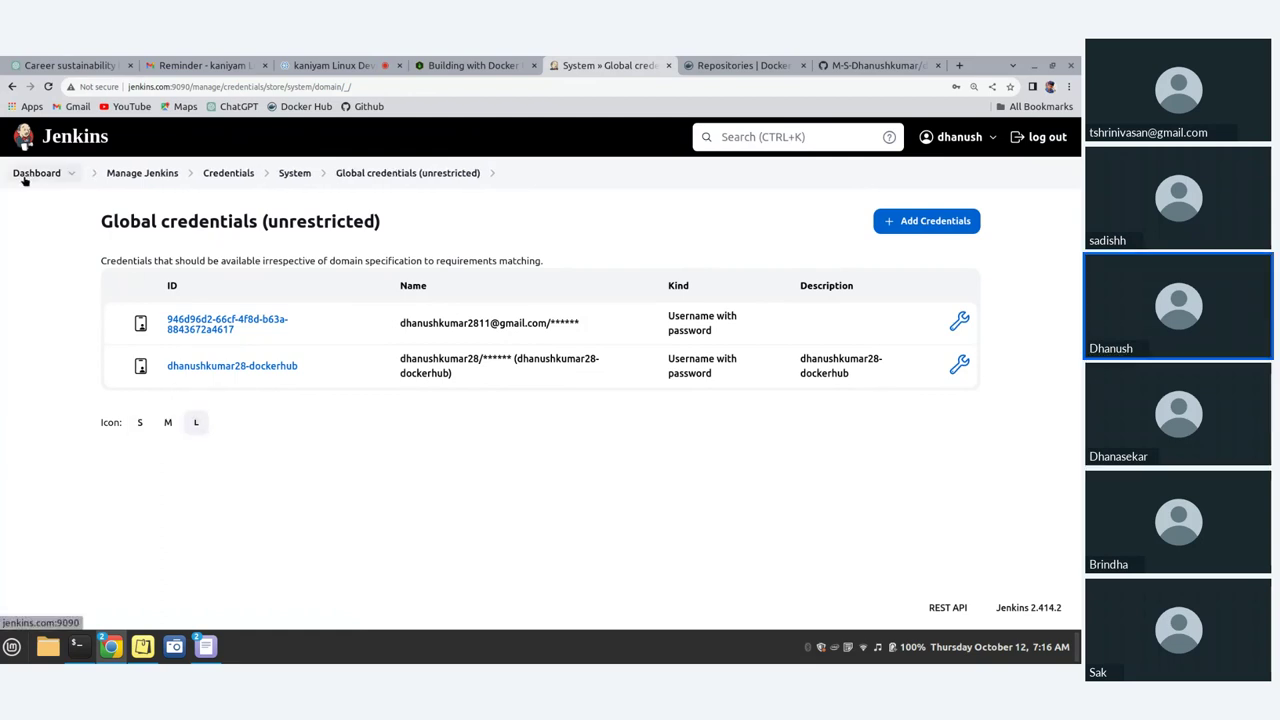
click(26, 176)
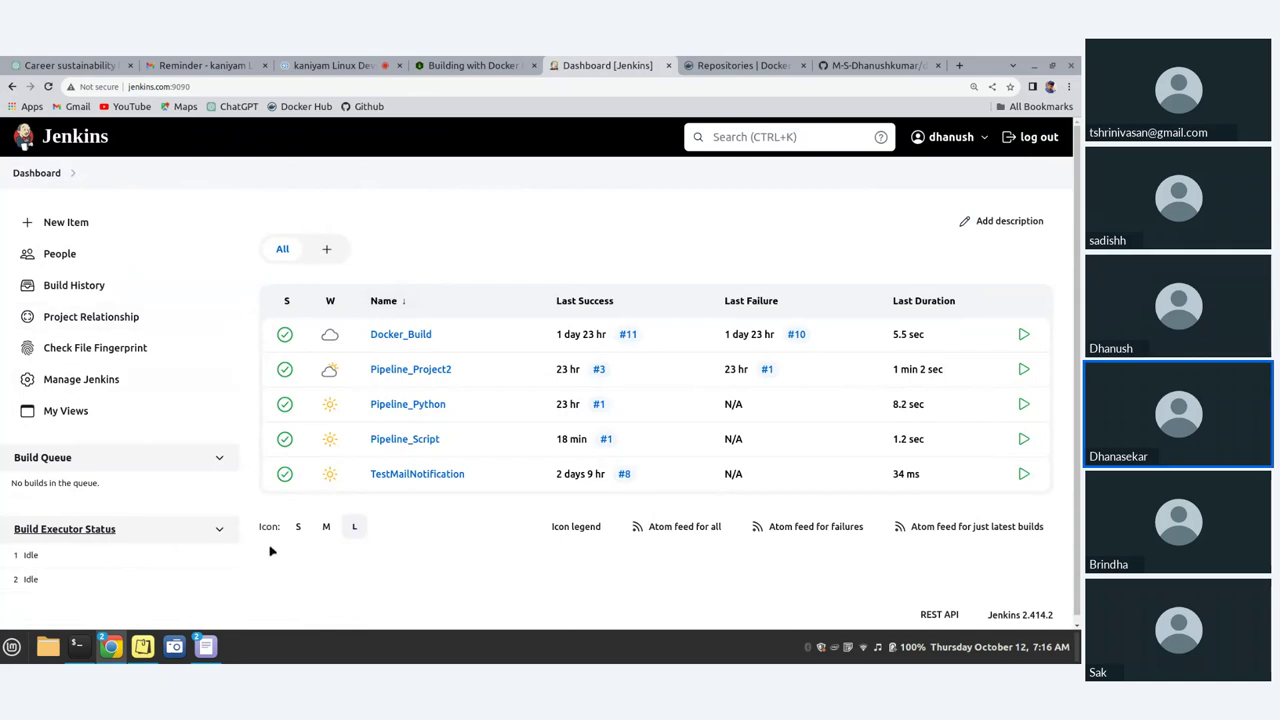
Step: Create a new Pipeline item named 'dockerhub-example'
click(64, 222)
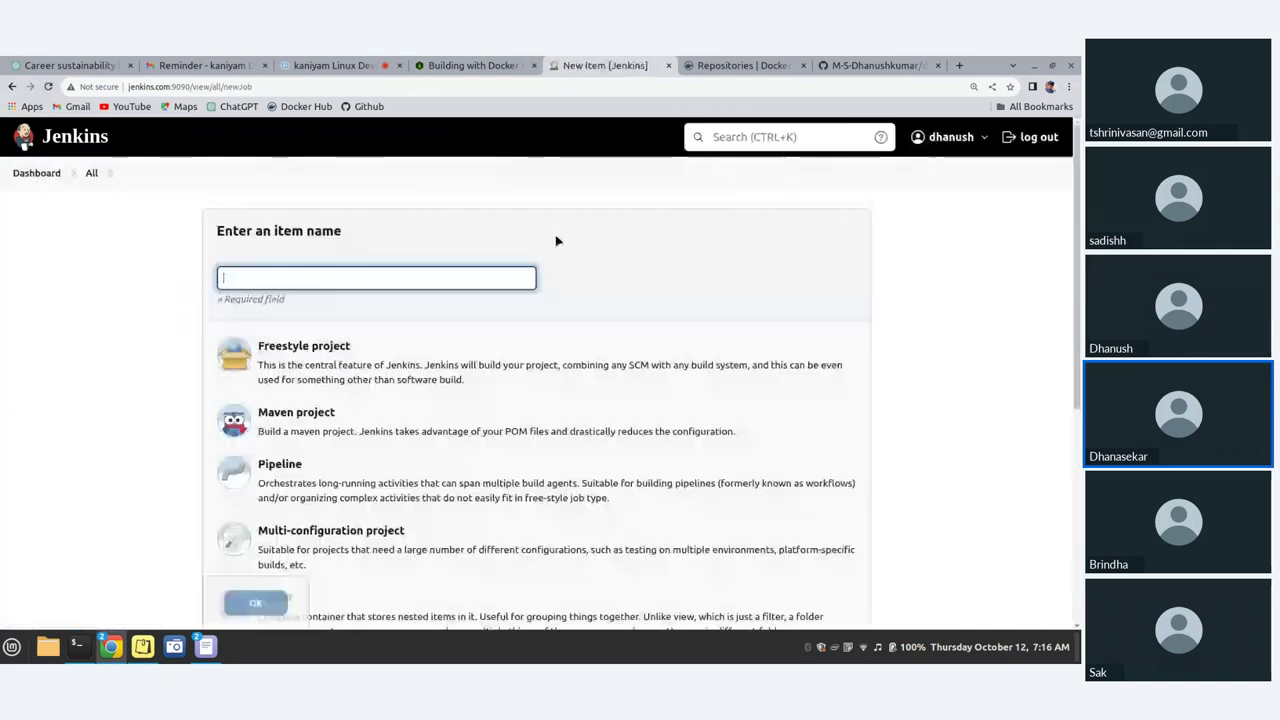
click(268, 279)
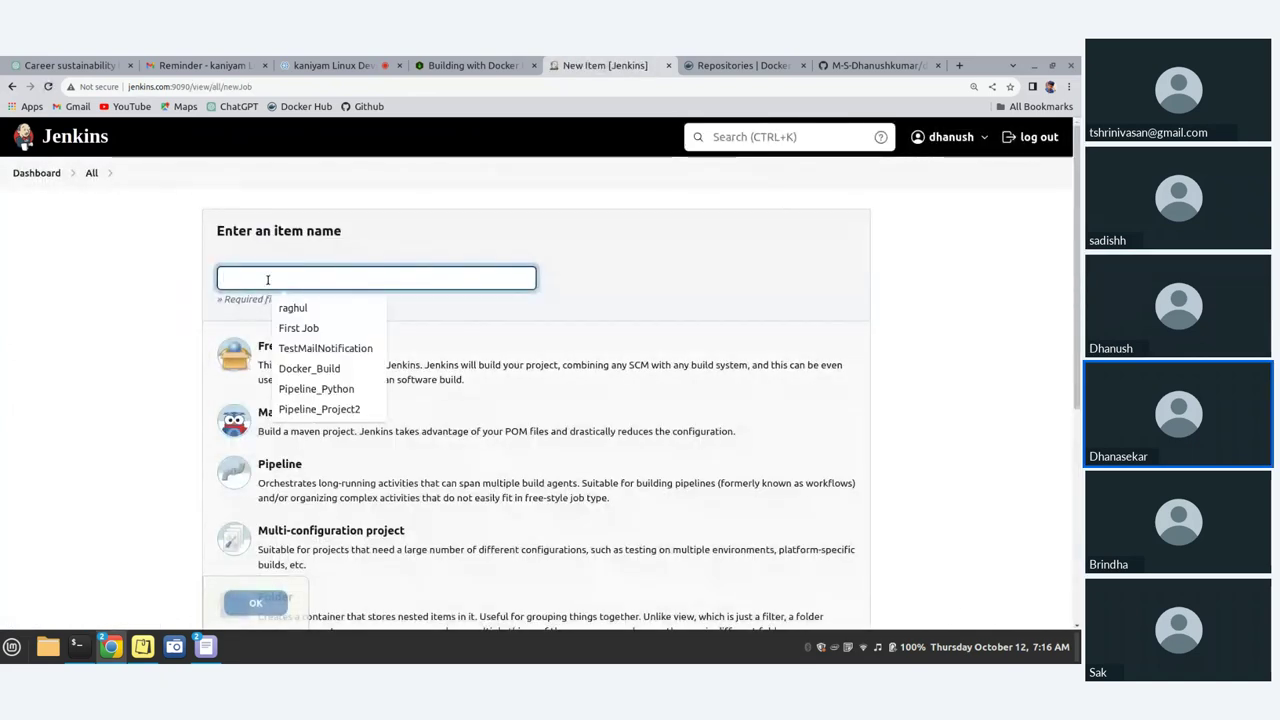
text(do)
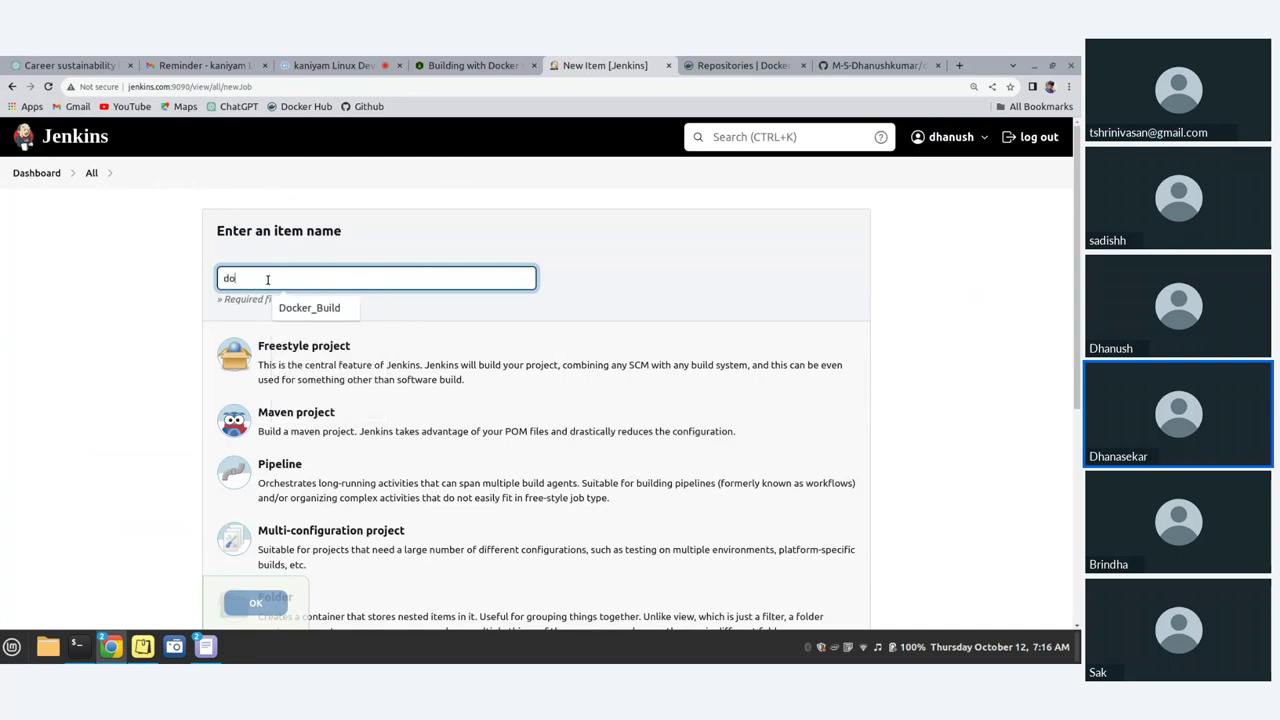
text(kckerhub)
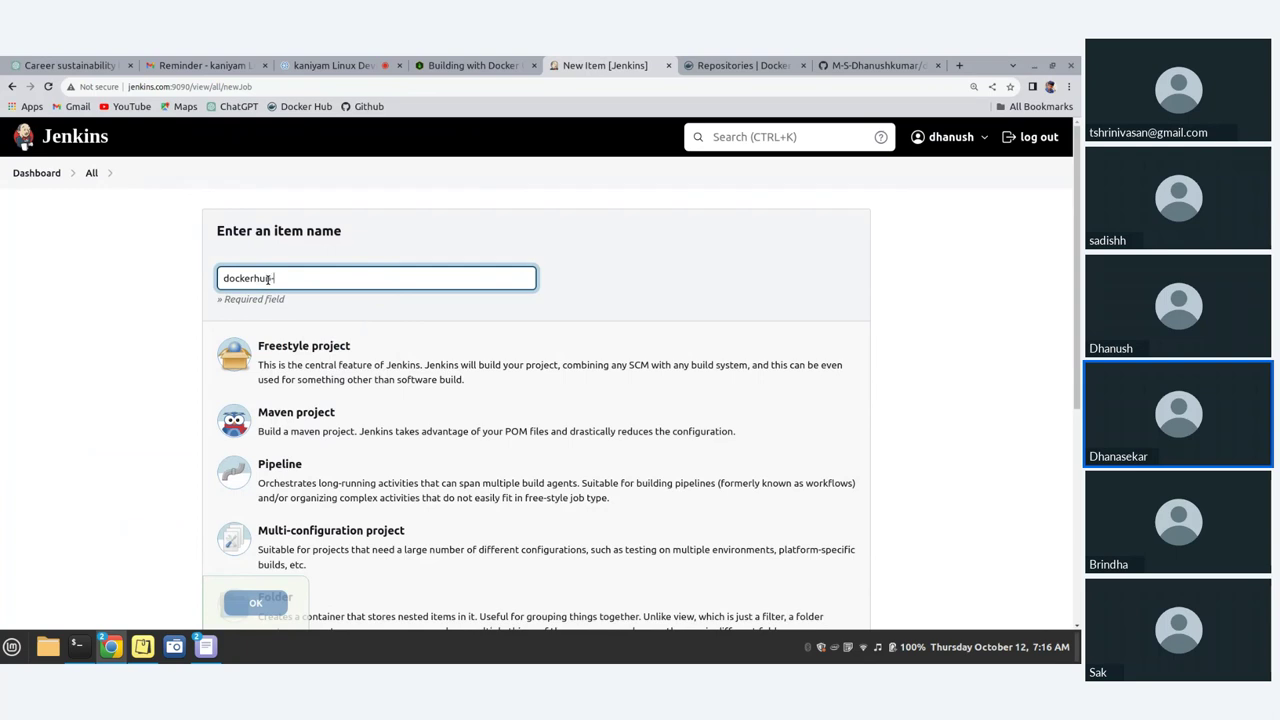
text(-example)
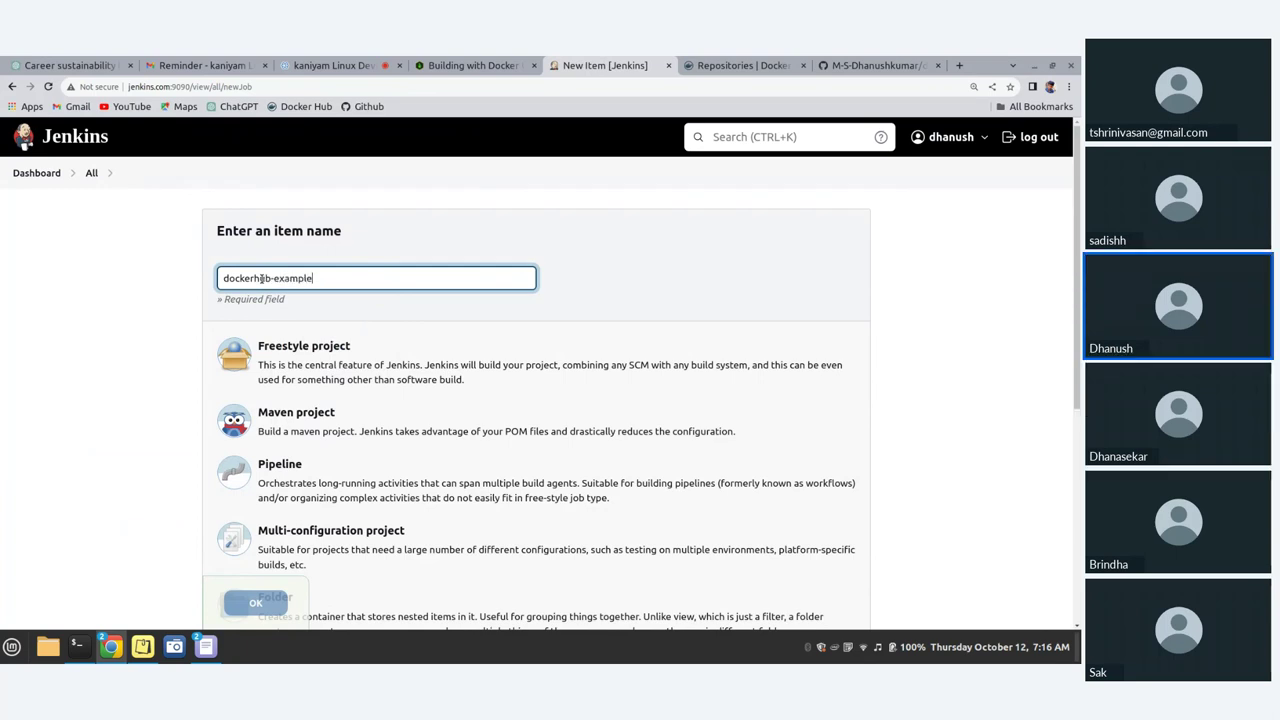
scroll(275, 357, down, 2)
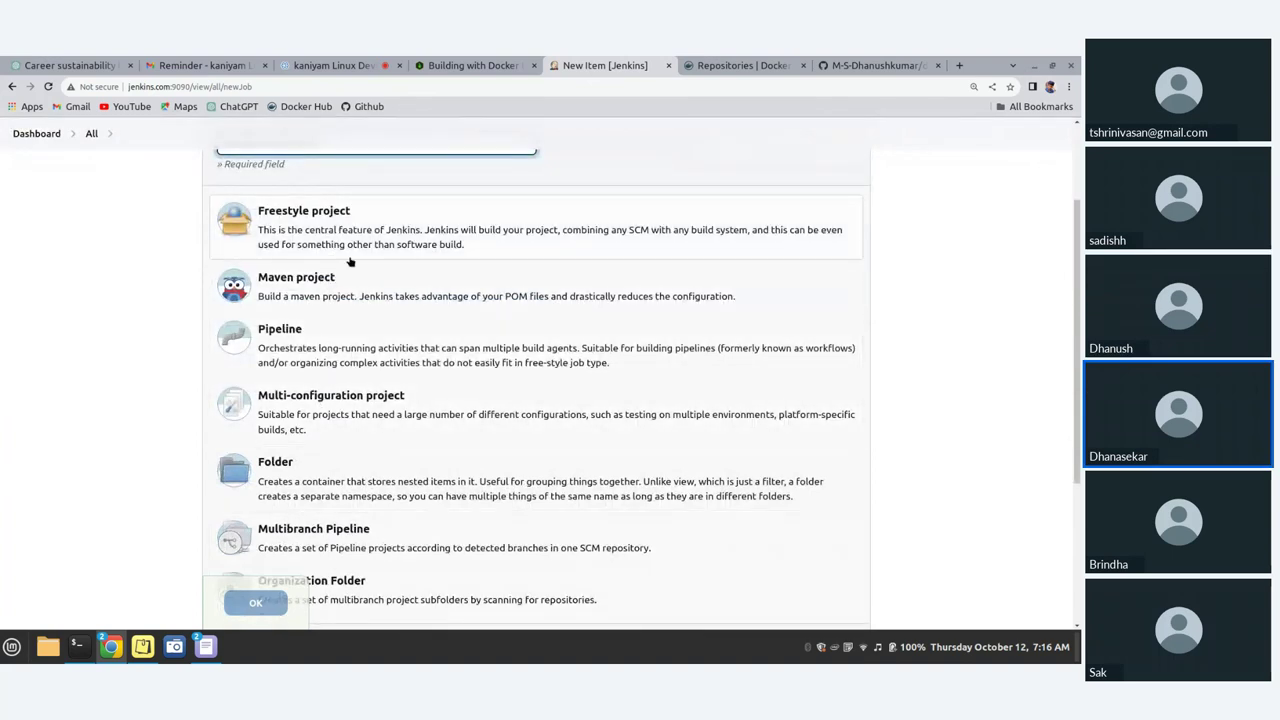
click(257, 337)
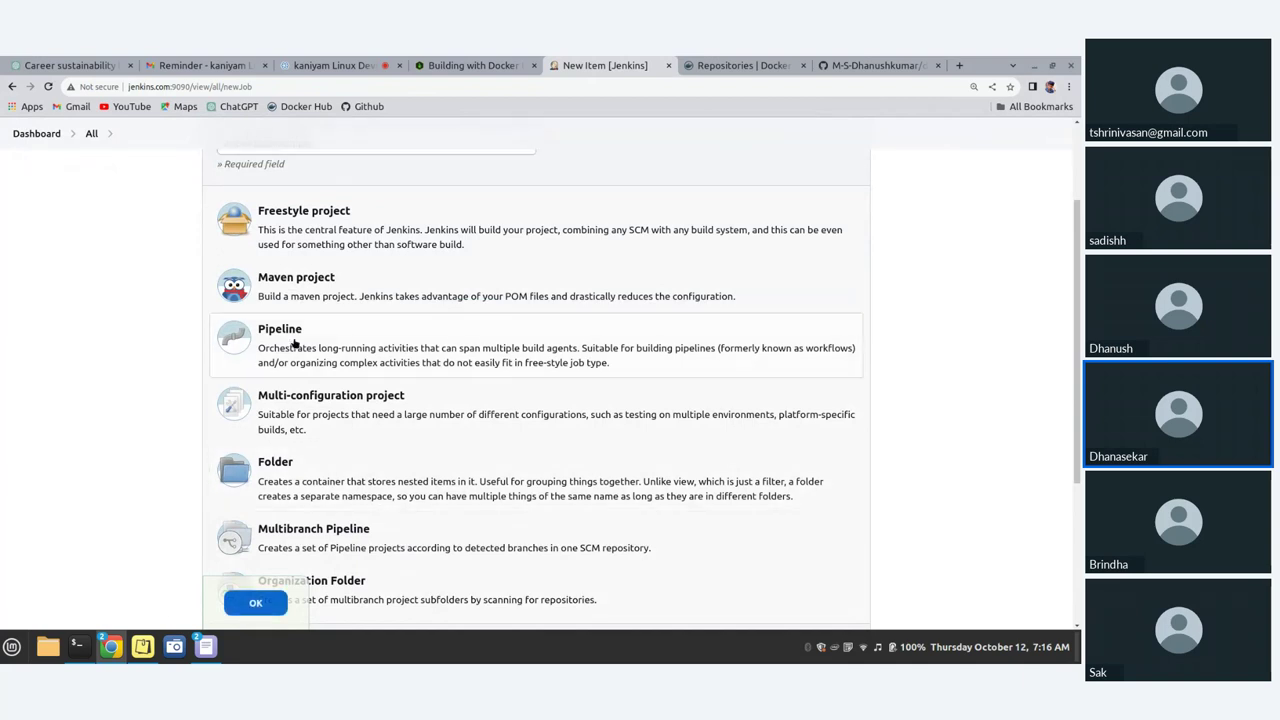
scroll(293, 340, up, 2)
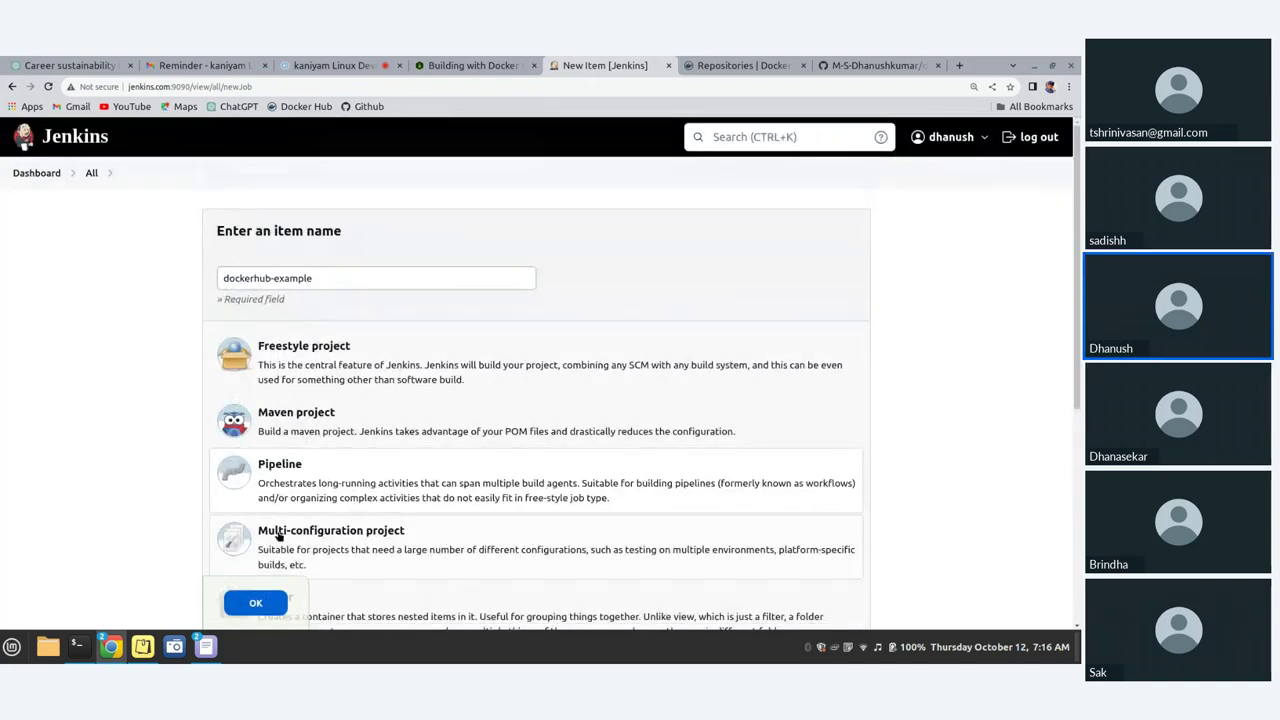
click(279, 598)
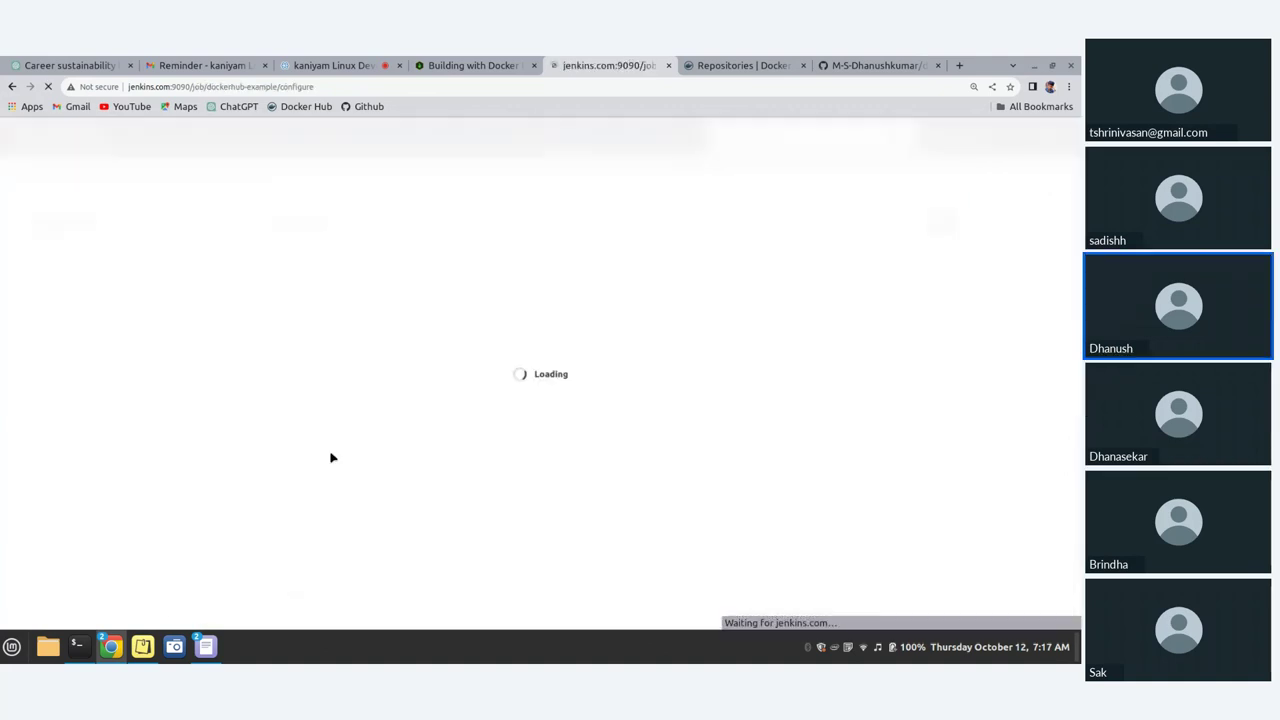
Step: Enter 'dockerhub example' as the job description and scroll down to the Pipeline section
click(364, 311)
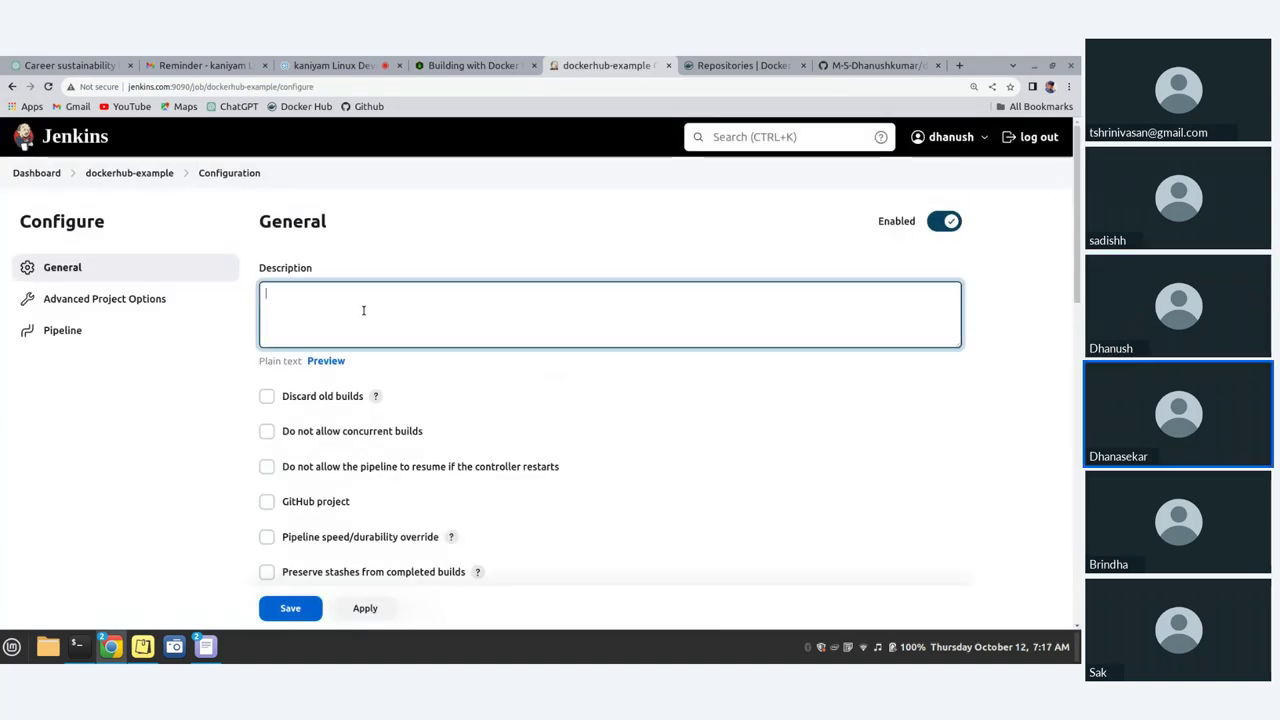
text(hub to)
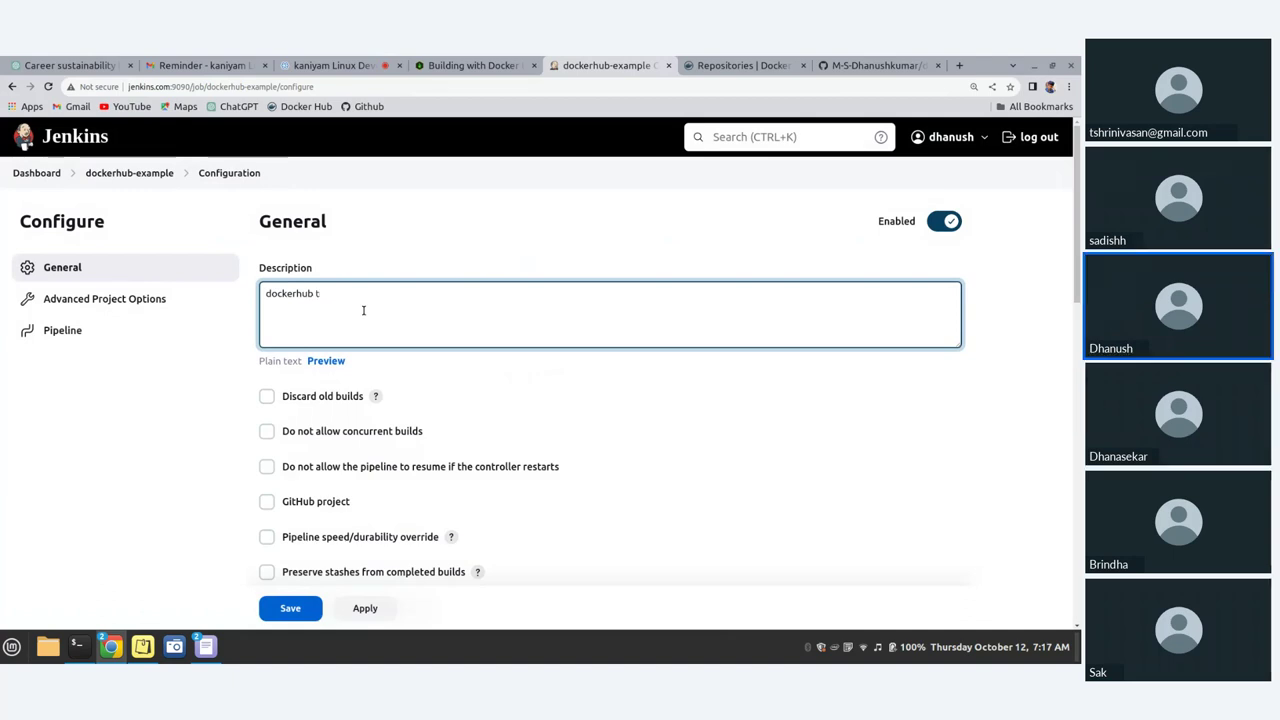
key(BackSpace)
text(examp)
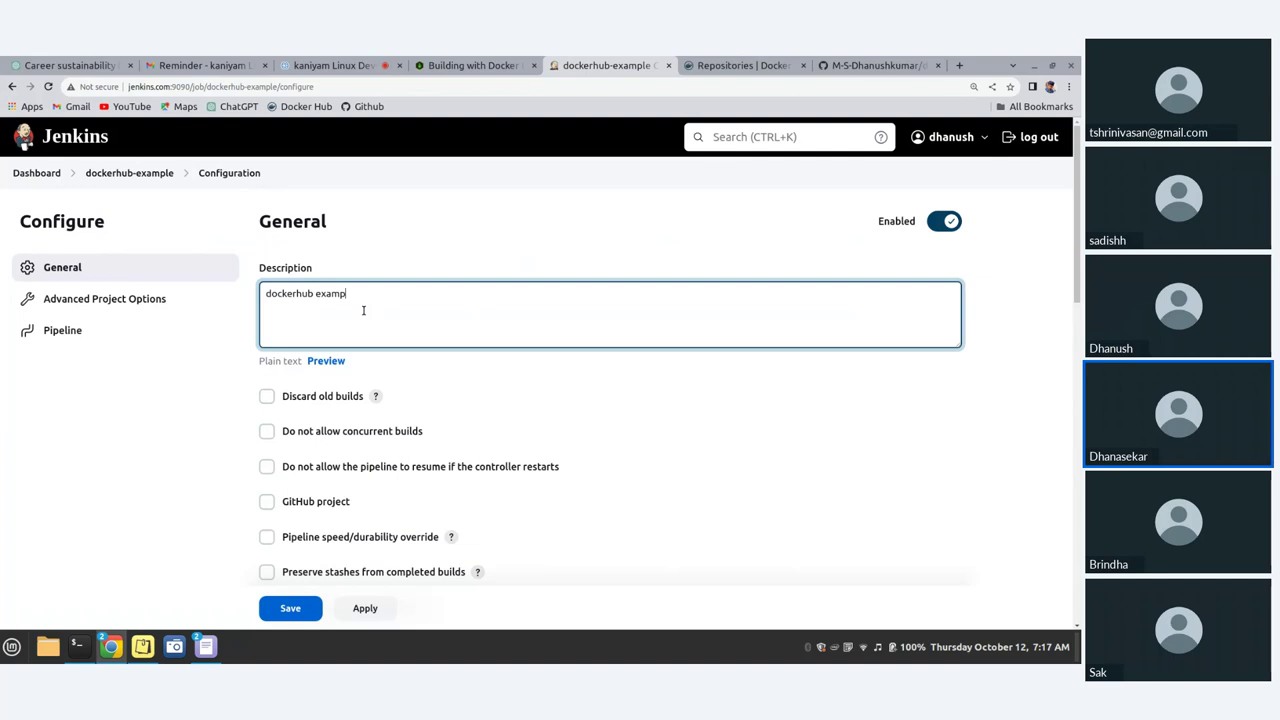
text(le)
scroll(362, 306, down, 2)
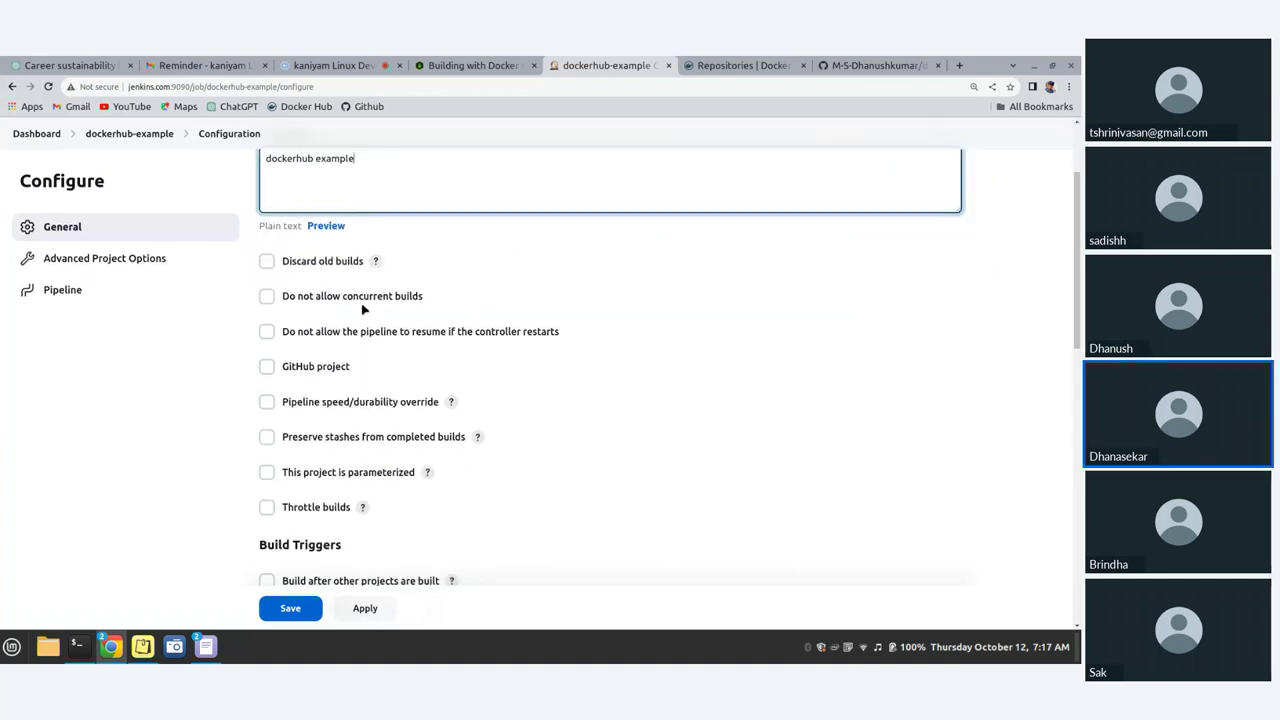
scroll(362, 330, down, 2)
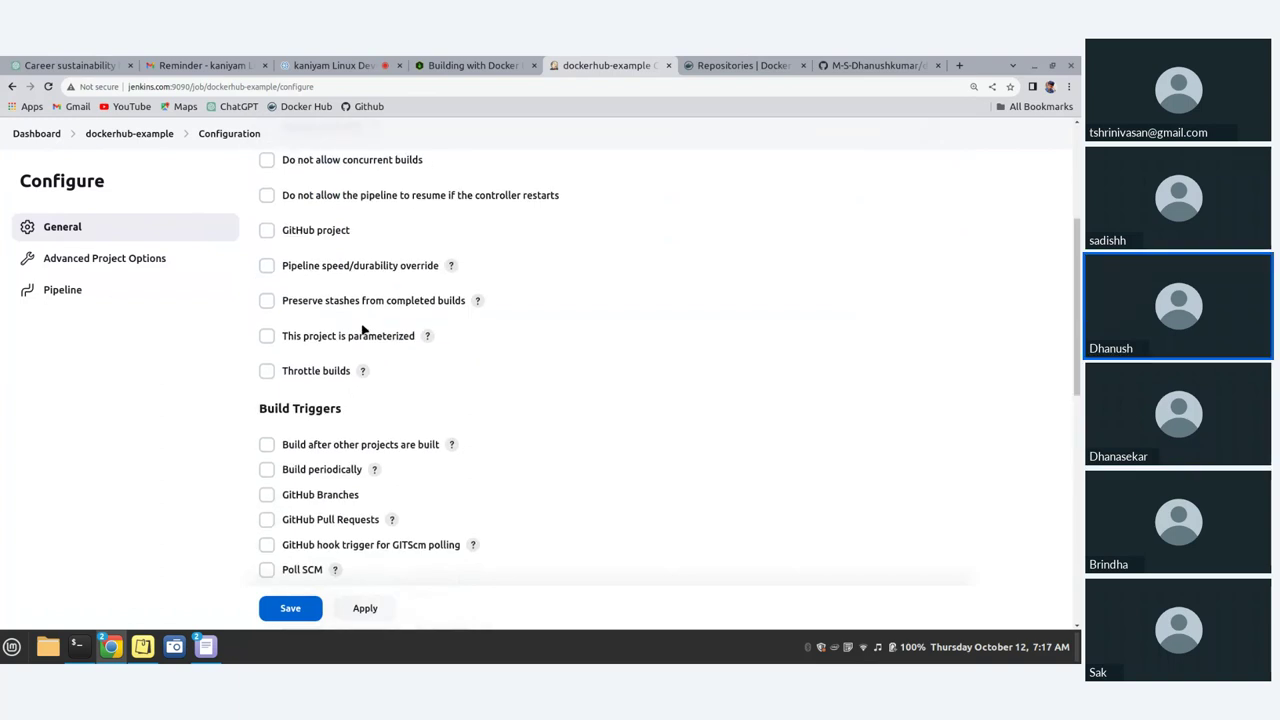
scroll(363, 334, down, 5)
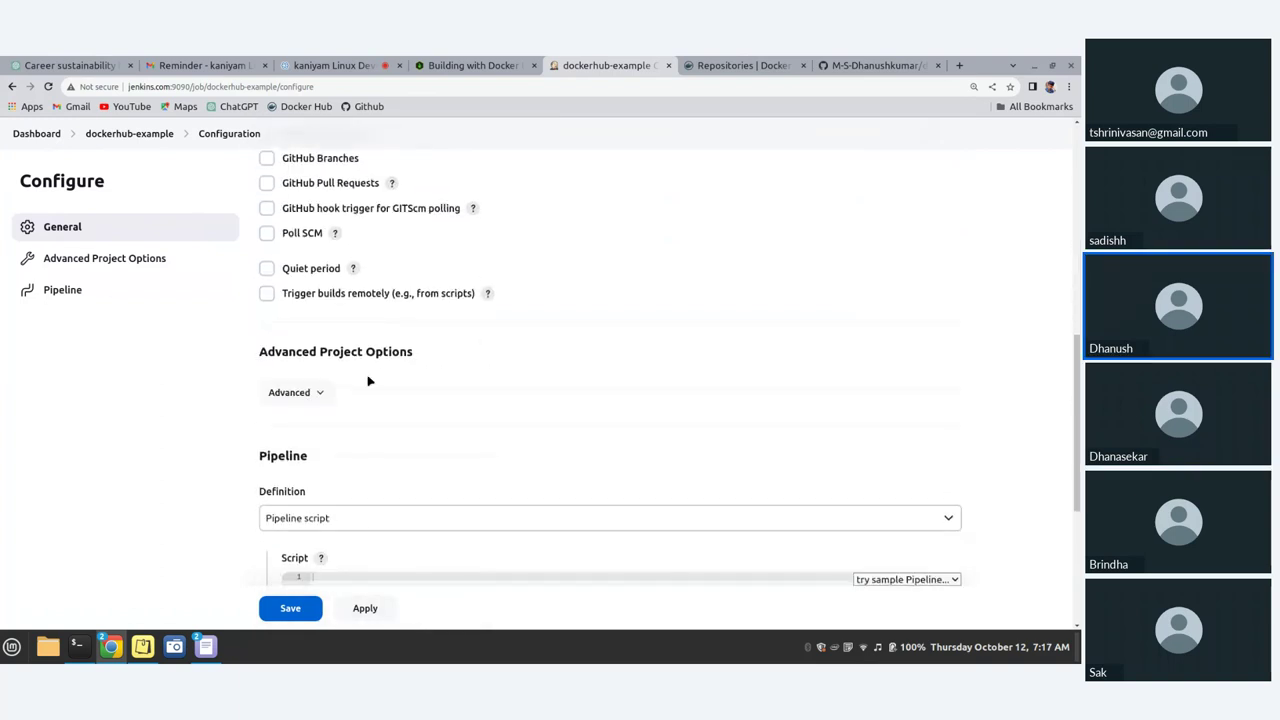
scroll(368, 381, down, 2)
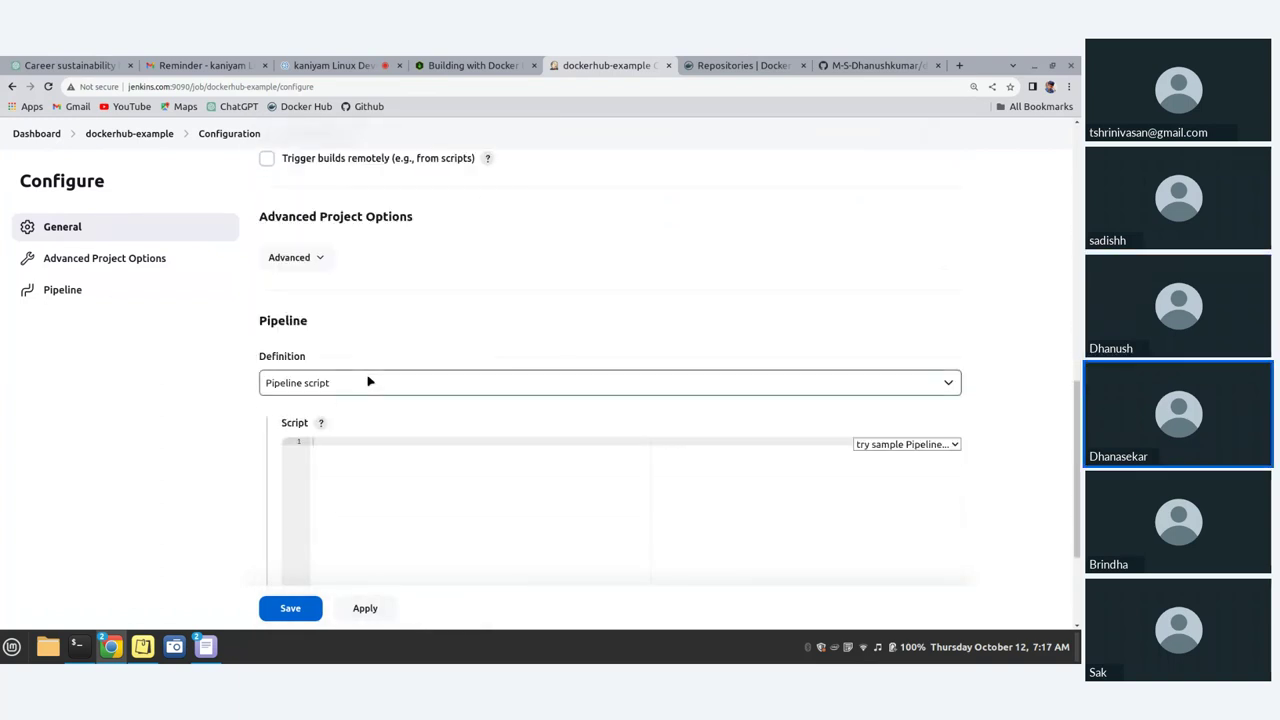
scroll(367, 376, down, 1)
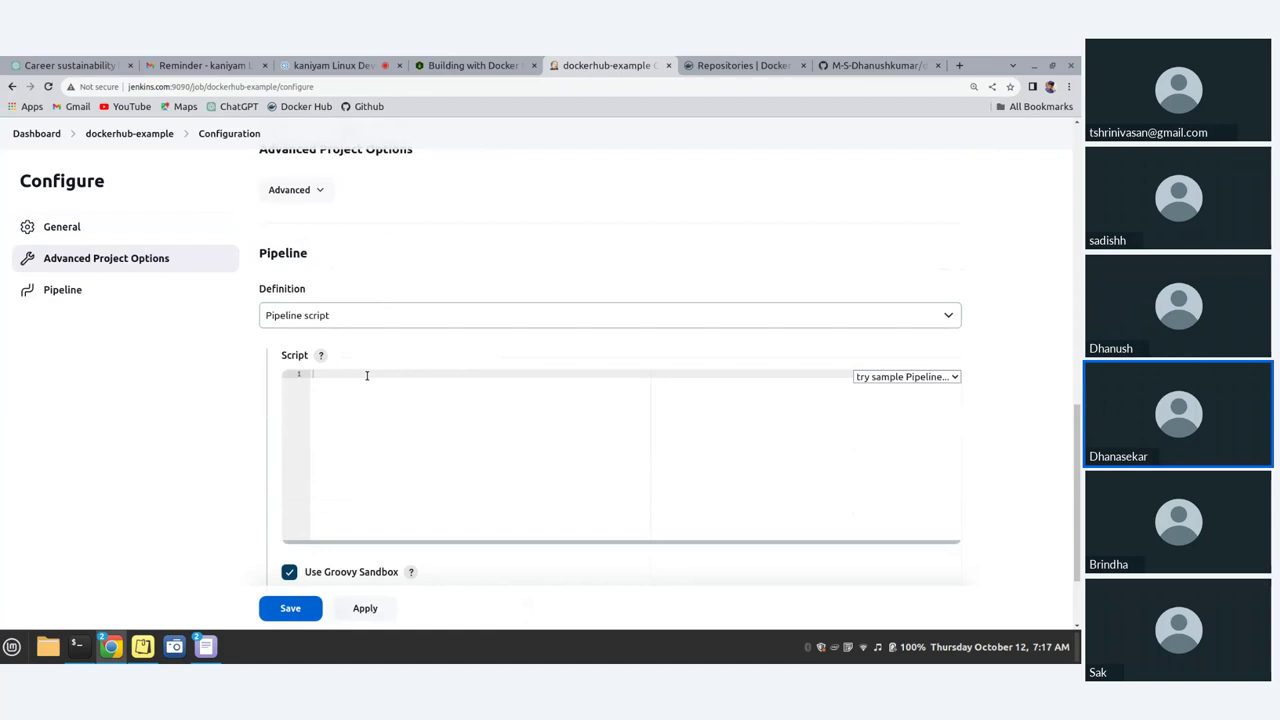
scroll(363, 360, up, 5)
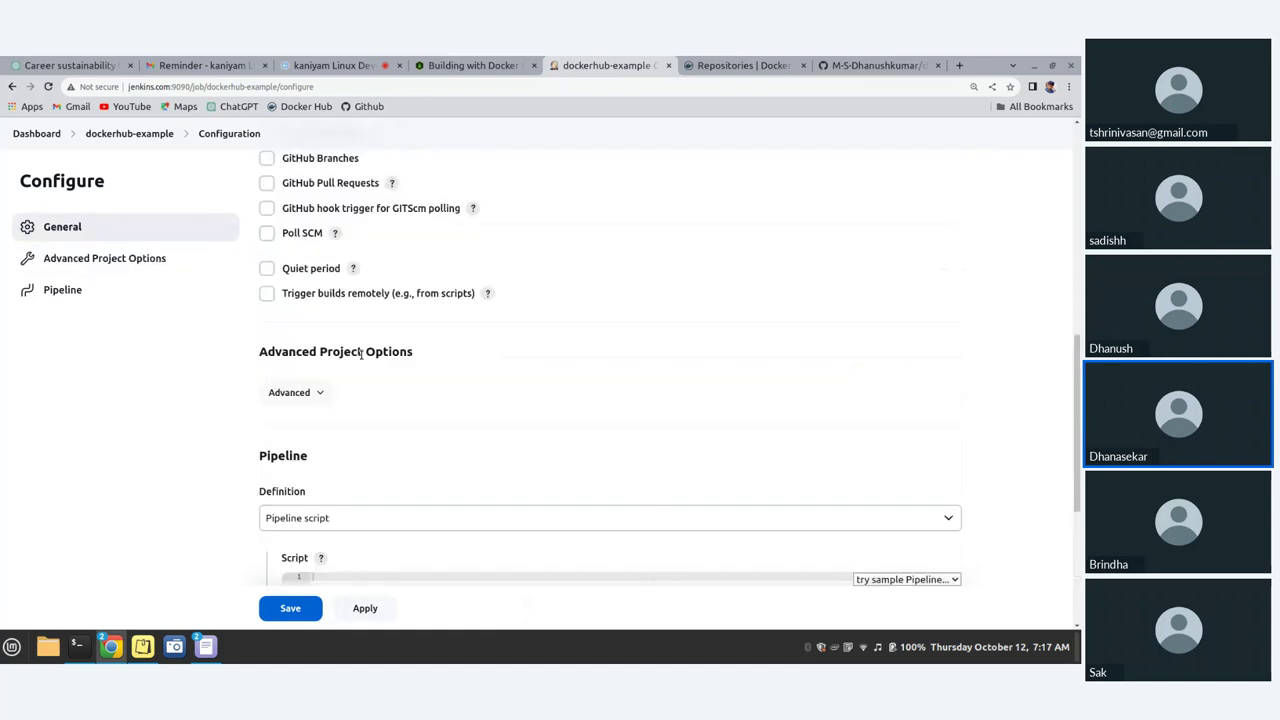
scroll(363, 360, down, 5)
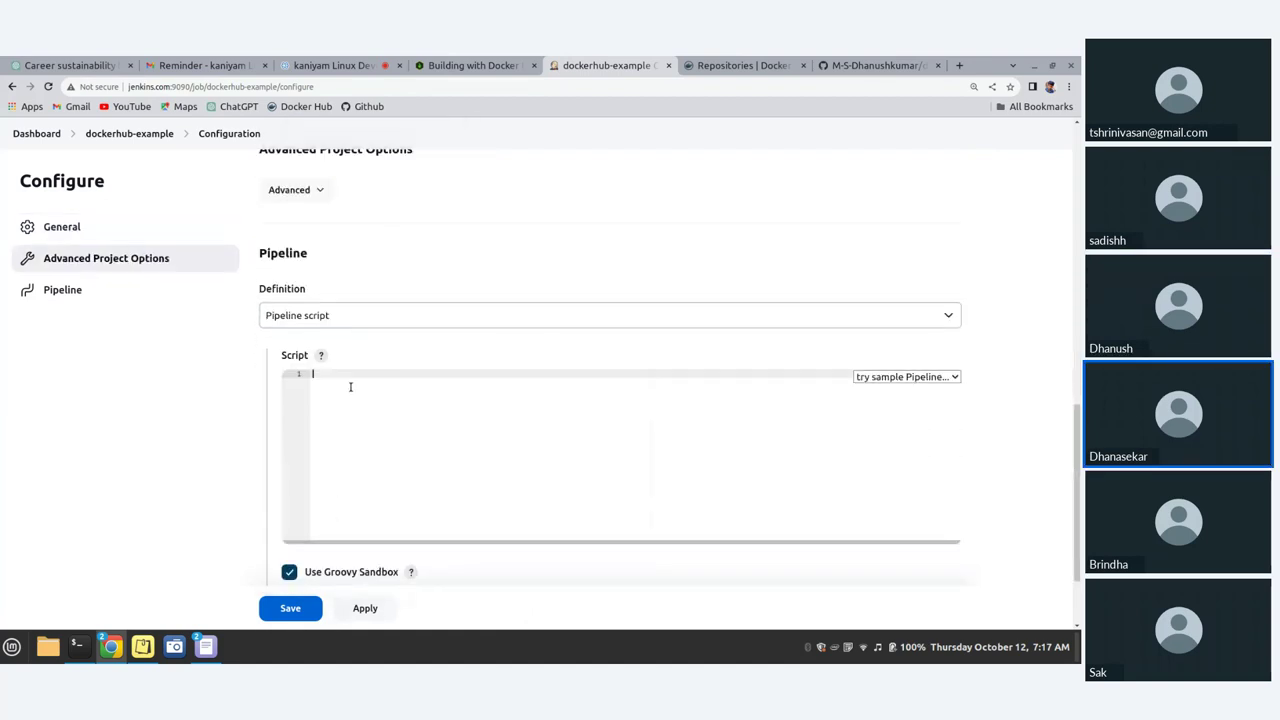
click(80, 652)
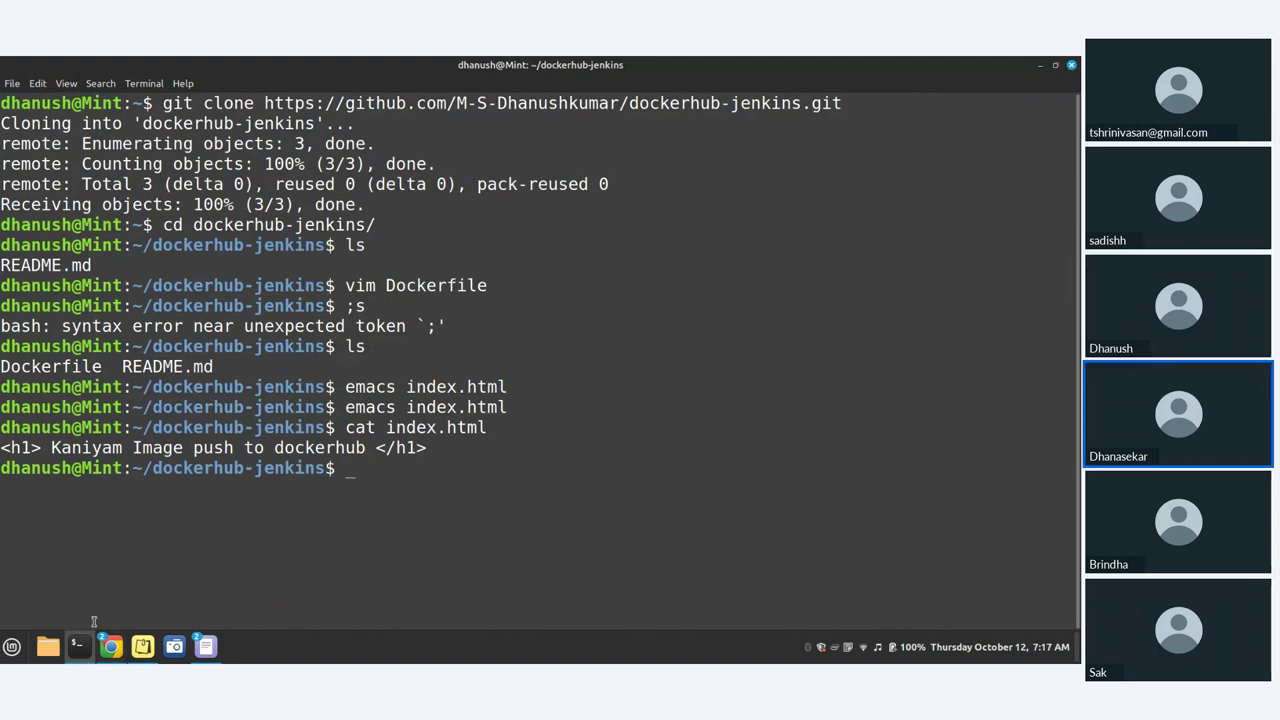
text(emacs Jenkins)
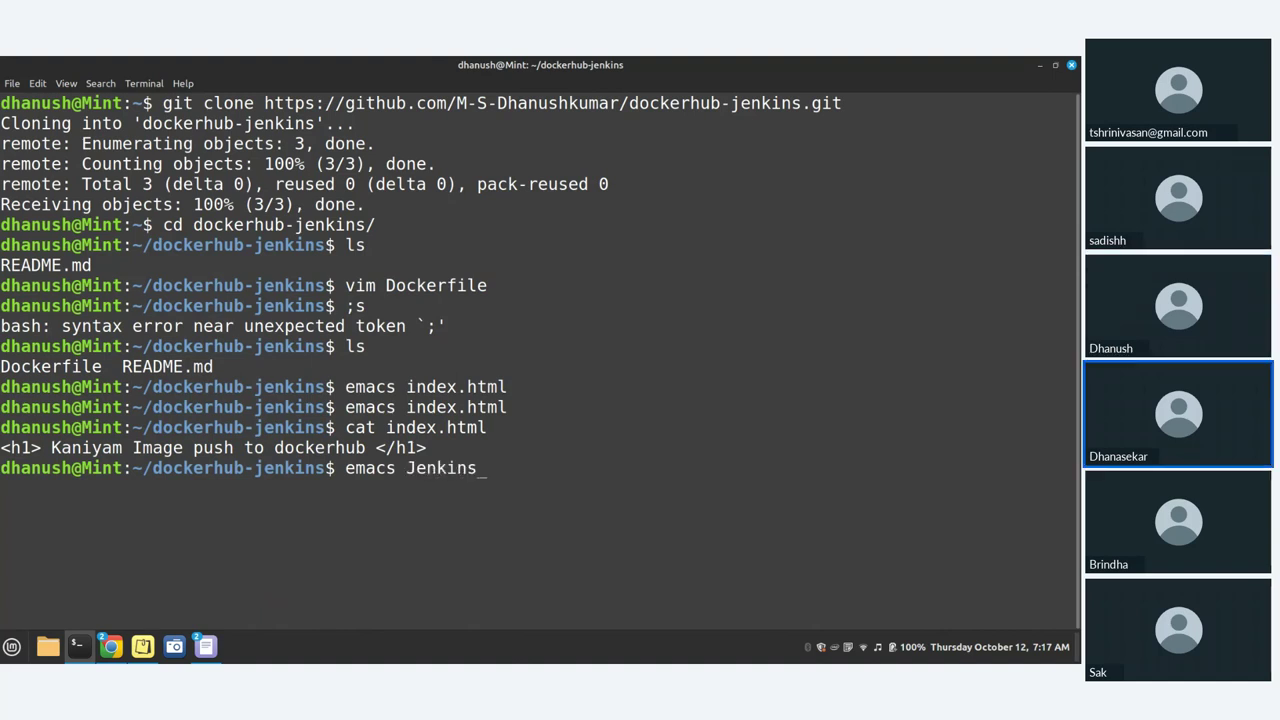
key(BackSpace)
key(BackSpace)
key(BackSpace)
key(BackSpace)
key(BackSpace)
key(BackSpace)
key(BackSpace)
key(BackSpace)
key(BackSpace)
key(BackSpace)
key(BackSpace)
key(BackSpace)
key(BackSpace)
text(vim)
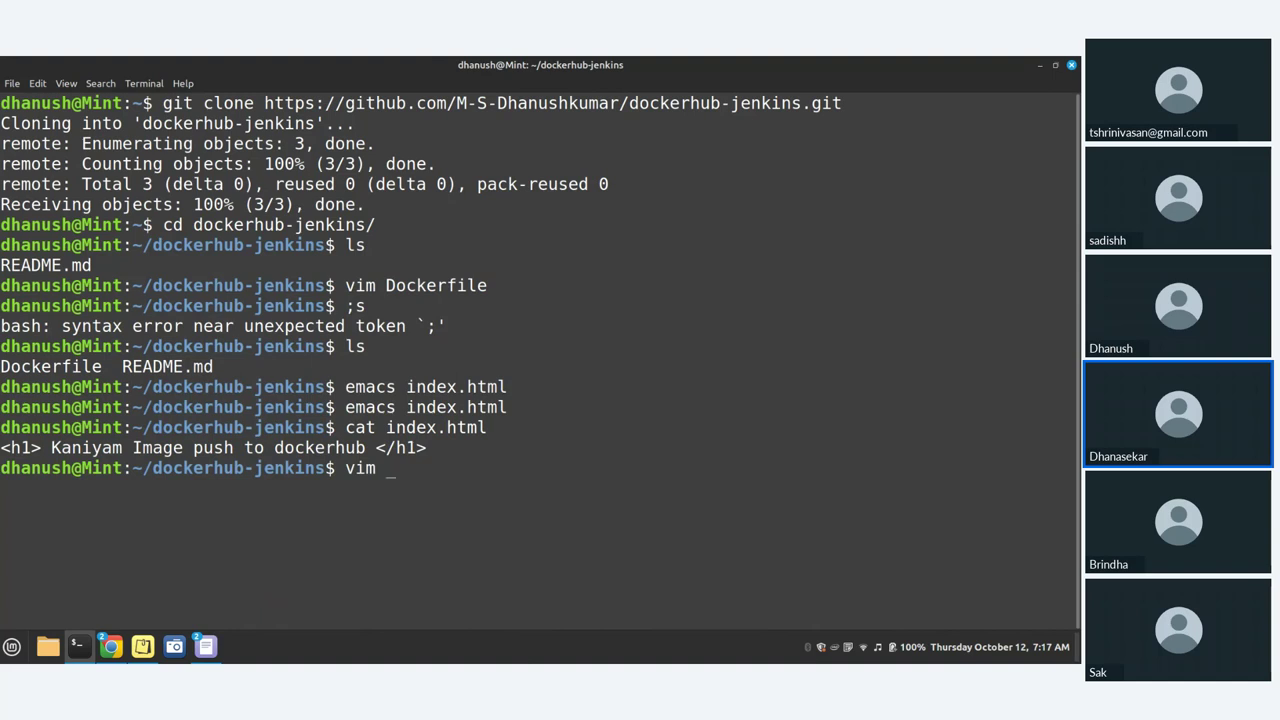
click(111, 646)
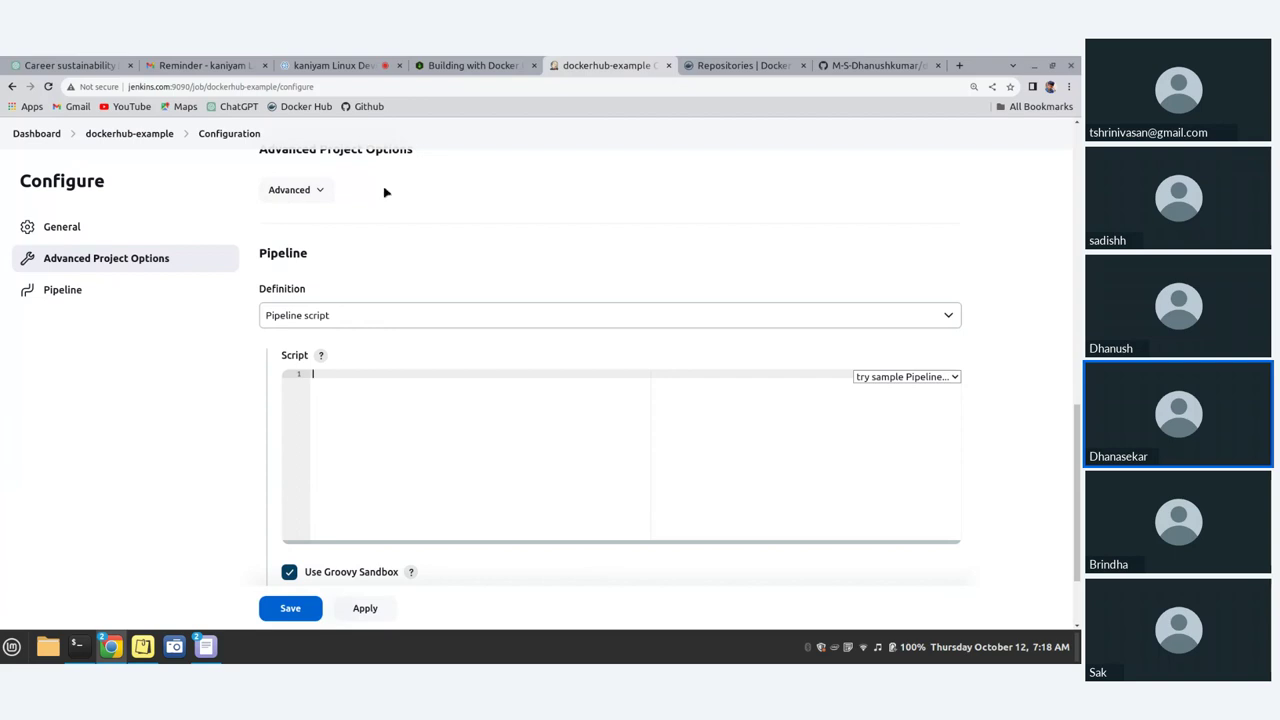
Step: Keep Definition as Pipeline script, type 'pipeline' on the first line, and zoom to 150%
click(710, 315)
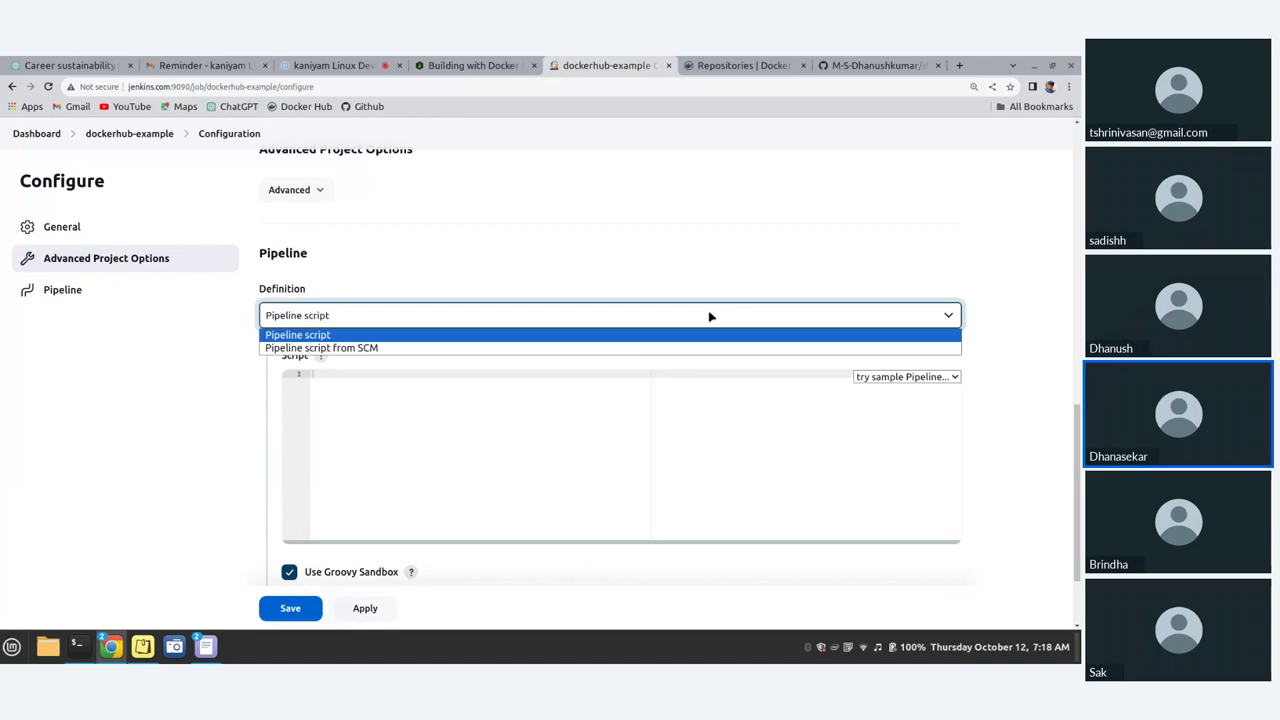
click(446, 449)
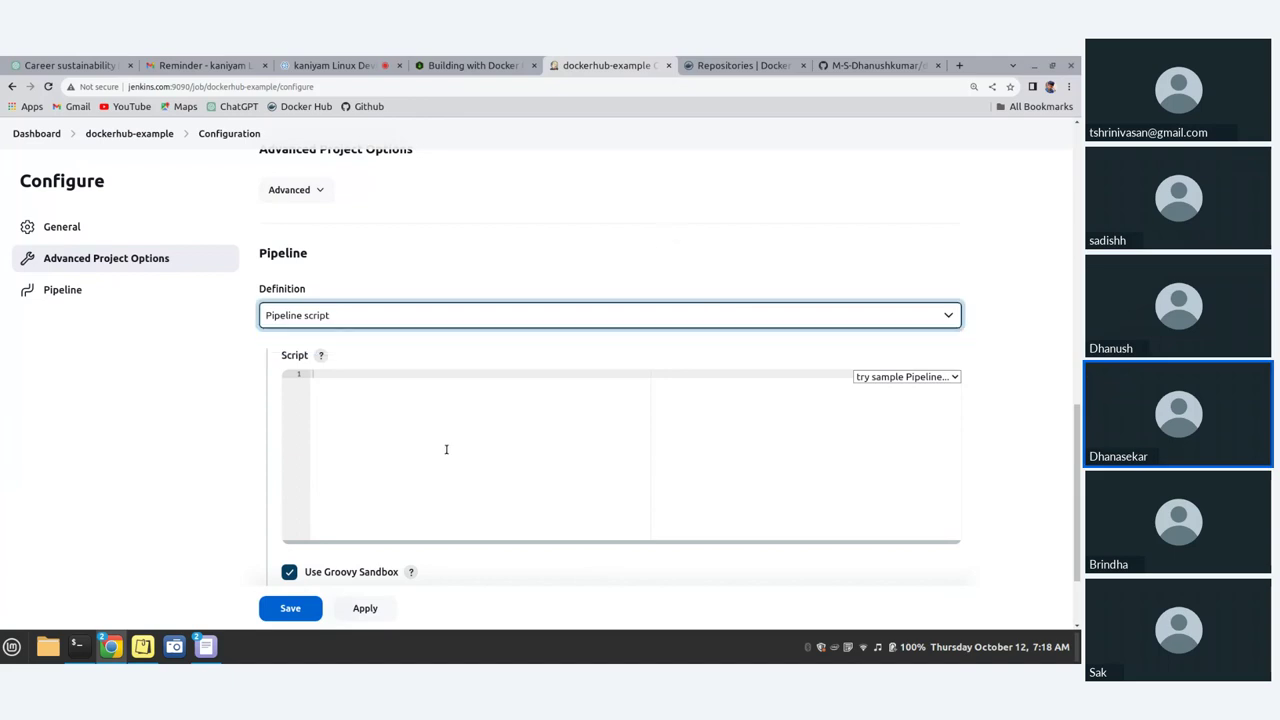
click(402, 409)
text(p)
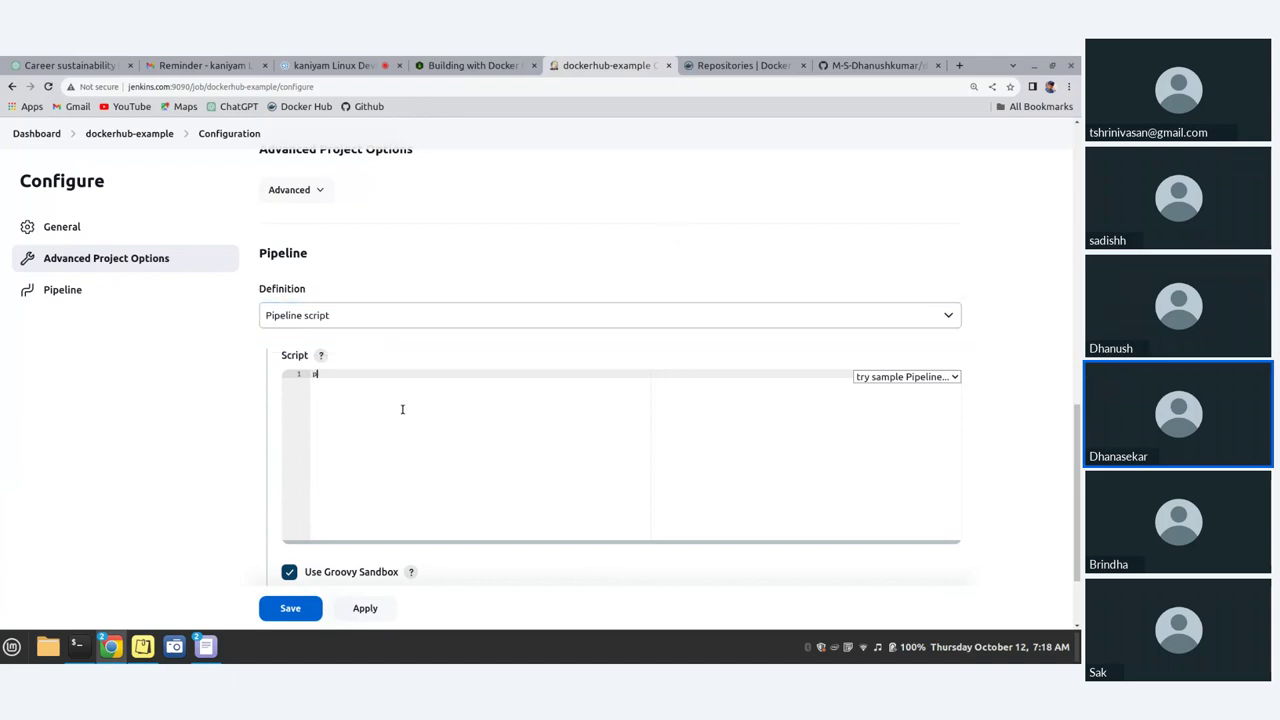
text(ipe)
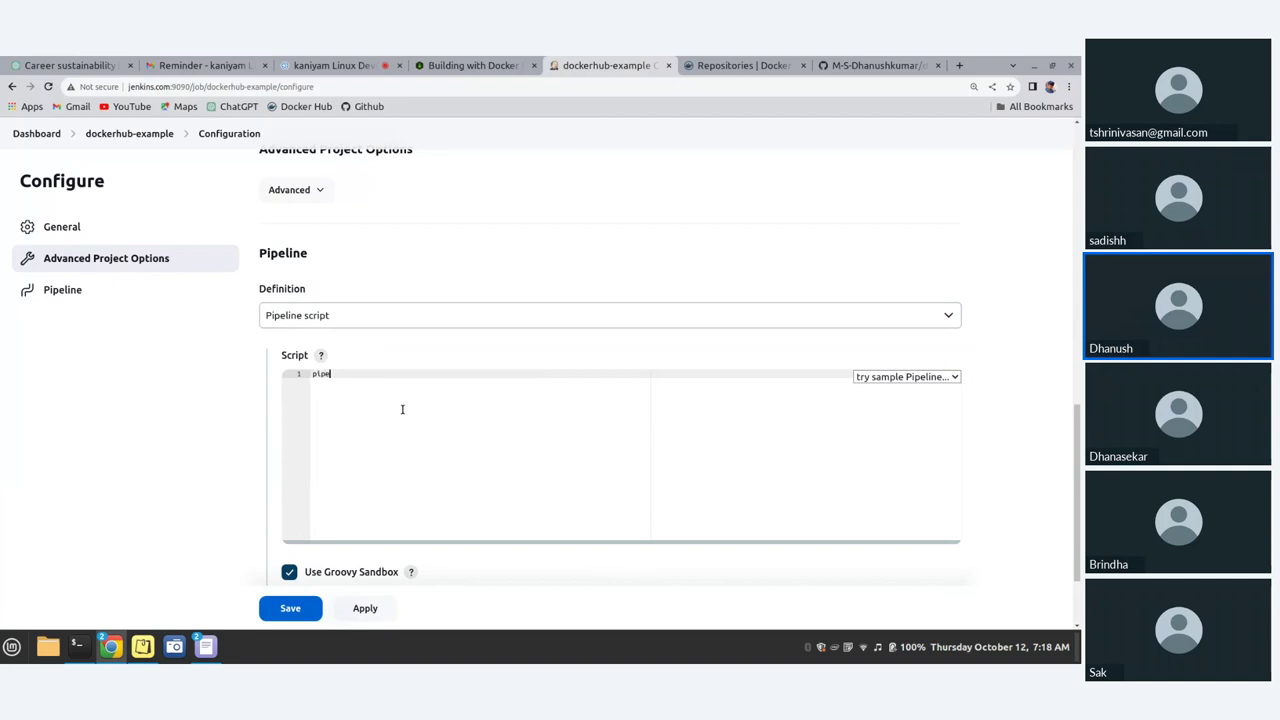
text(line)
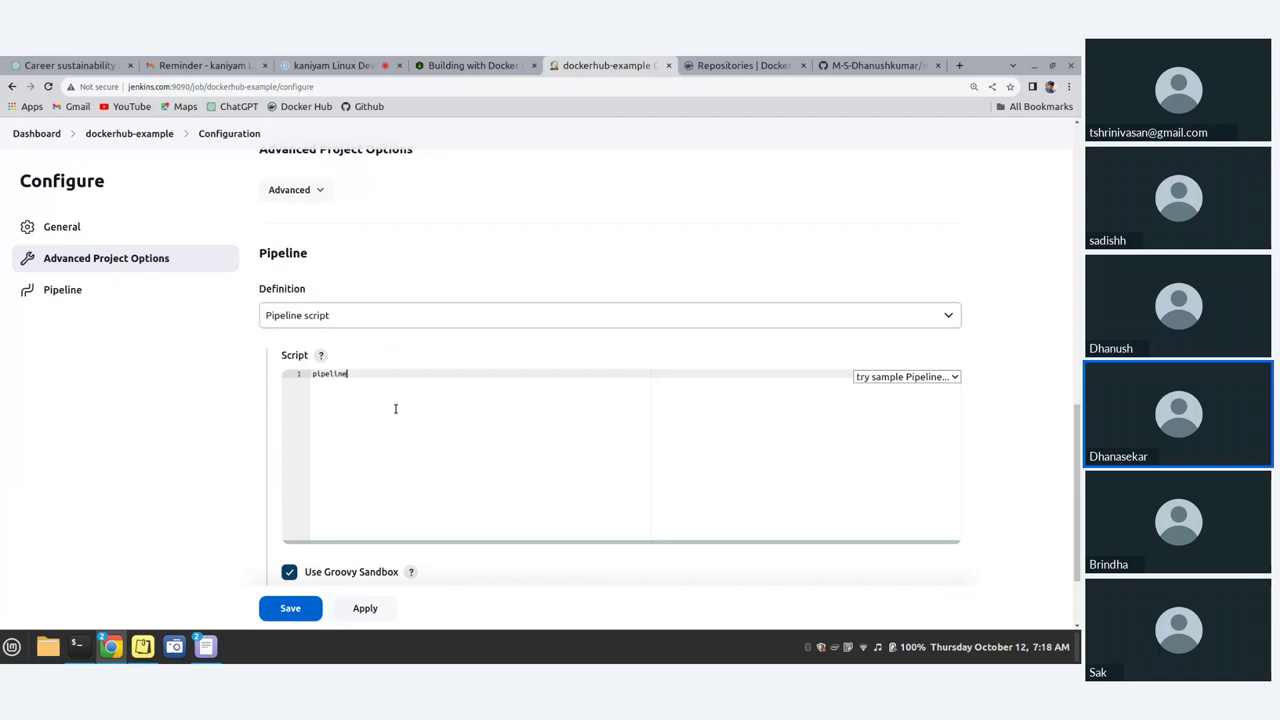
key(ctrl+plus)
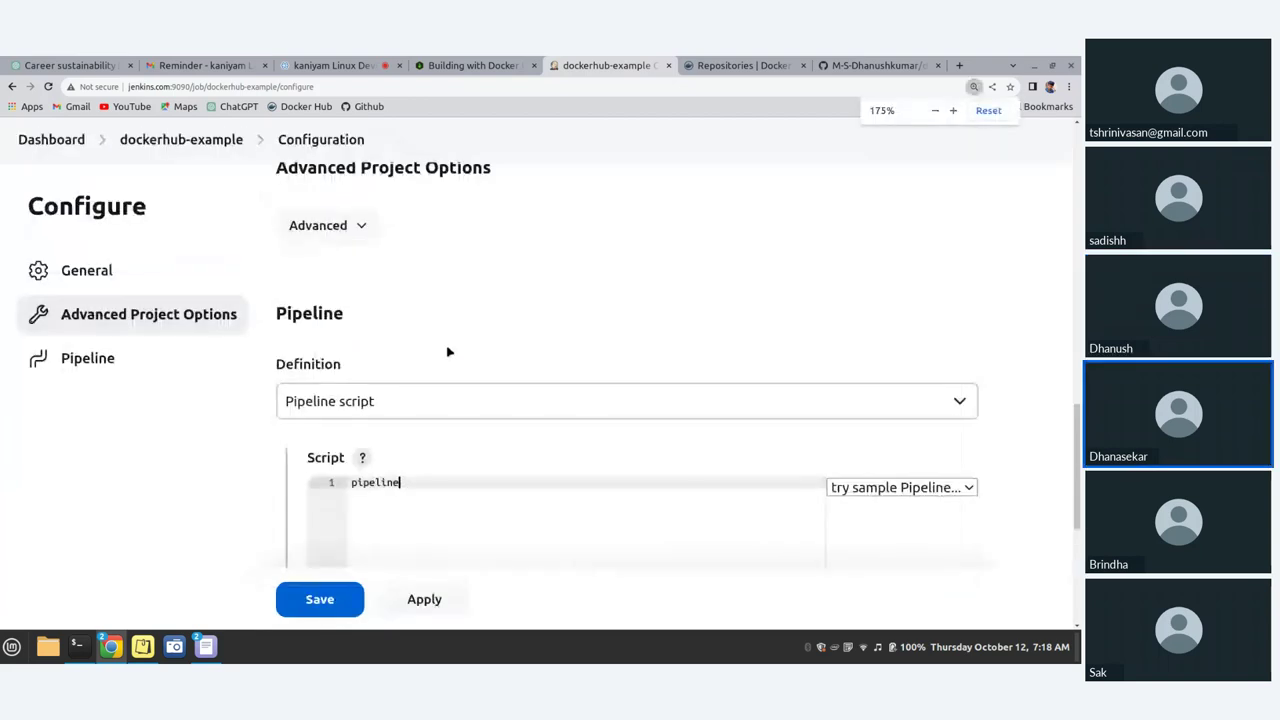
key(ctrl+minus)
key(ctrl+minus)
key(ctrl+plus)
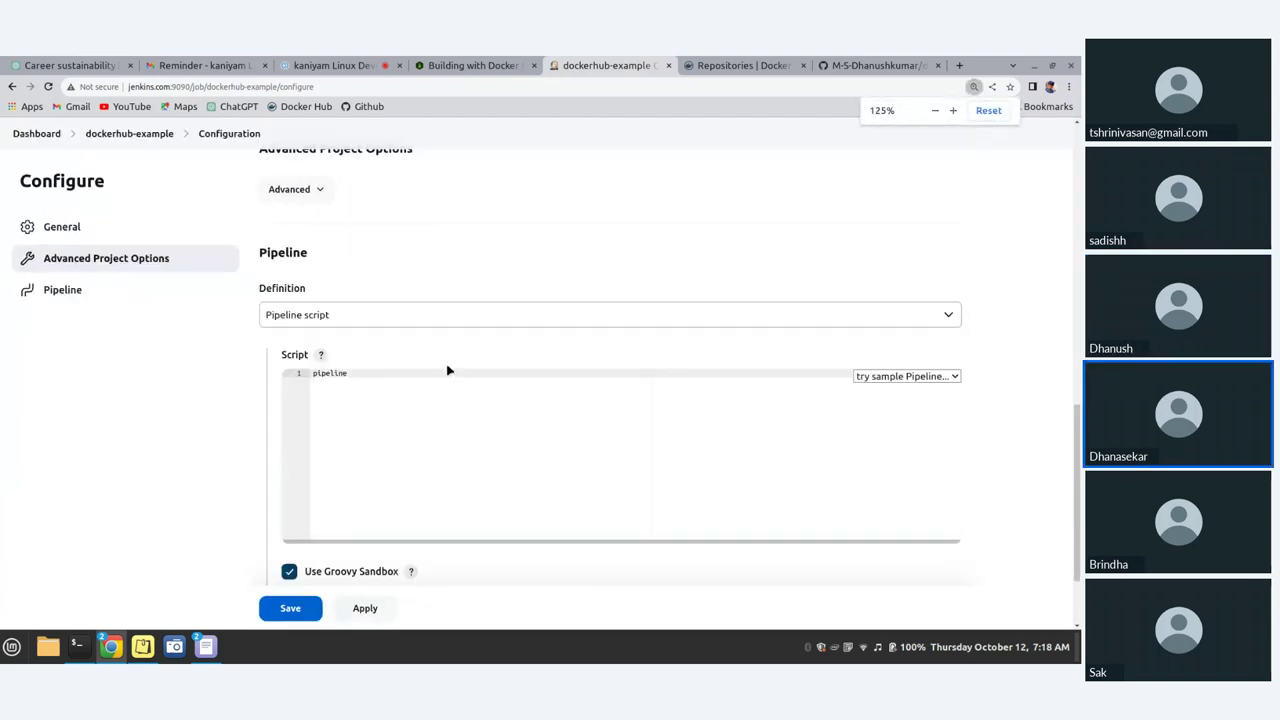
key(ctrl+plus)
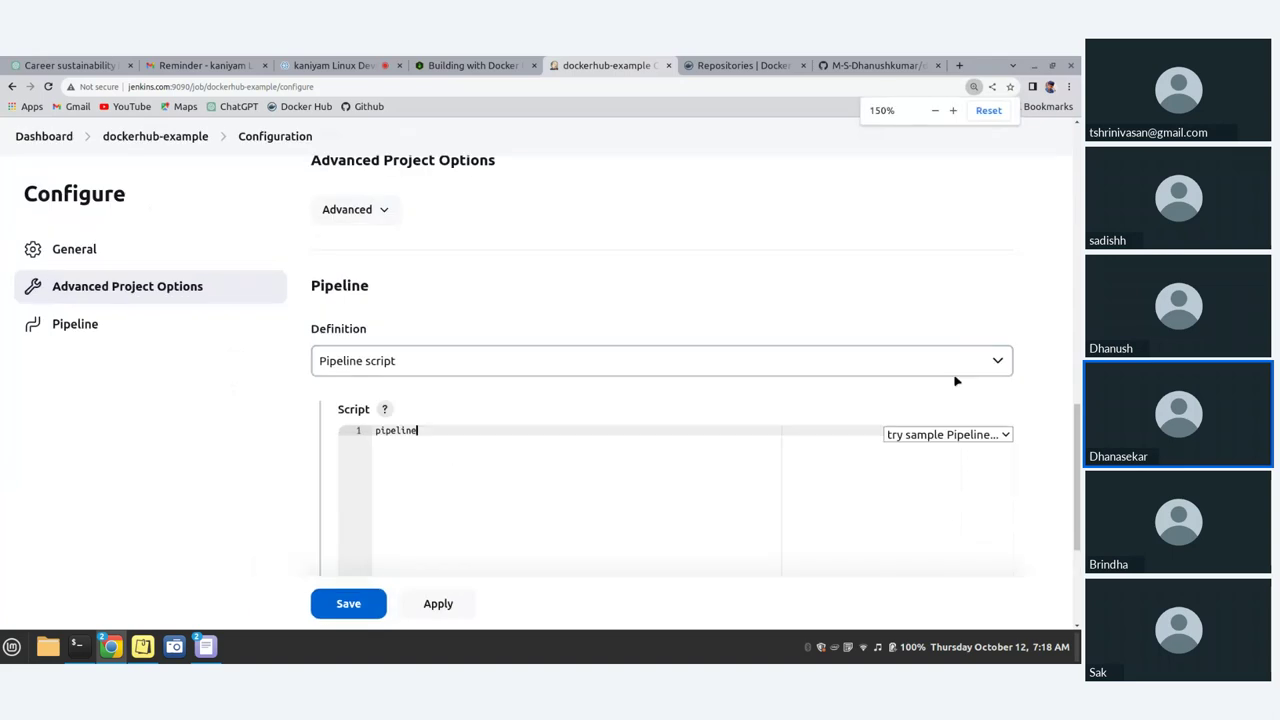